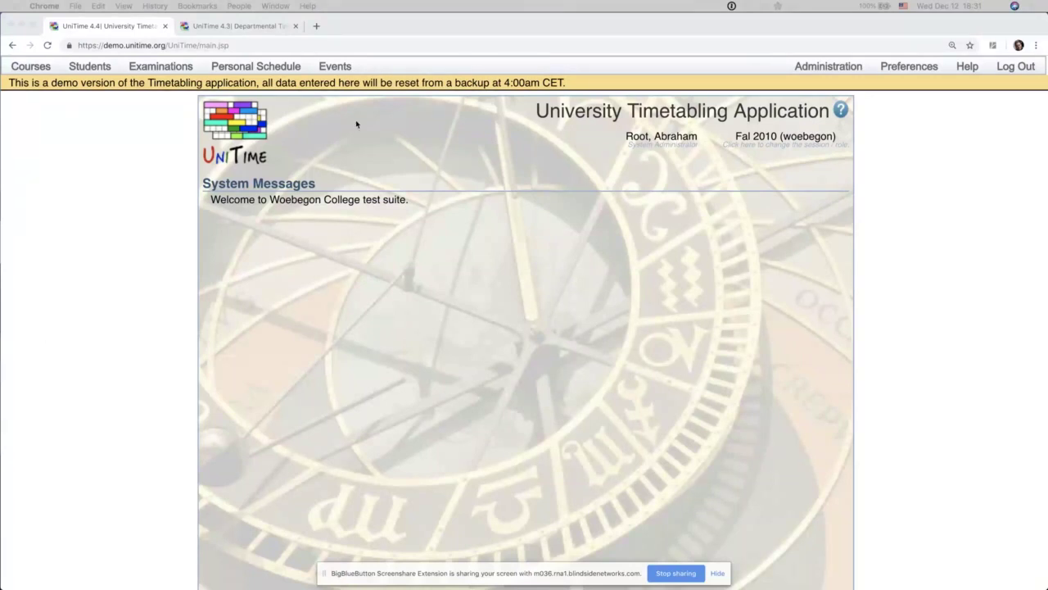
Step: Open the Events page and remove the Special type from the event filter
click(336, 68)
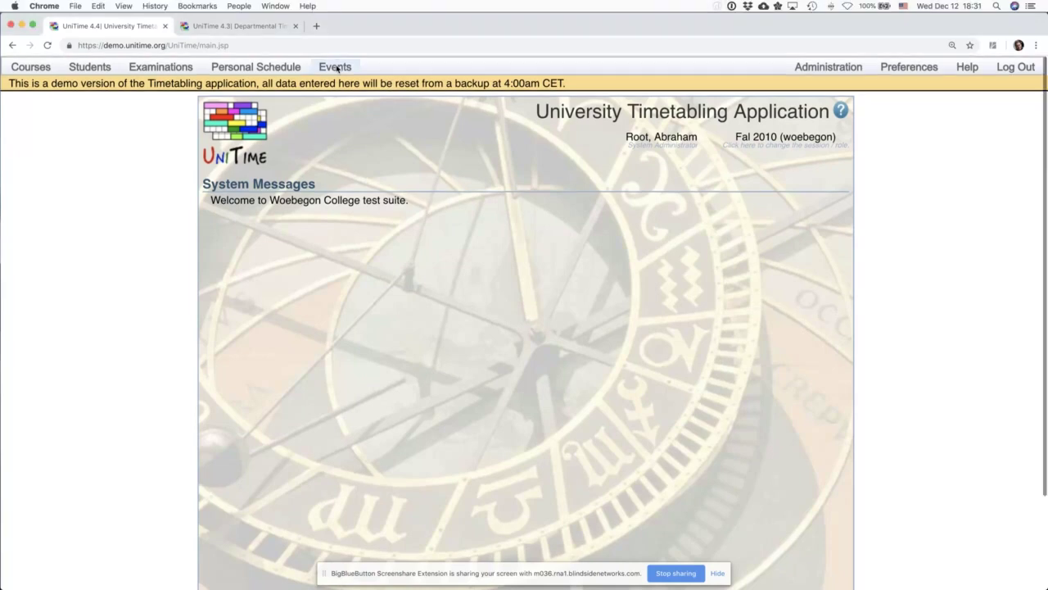
click(337, 68)
click(334, 158)
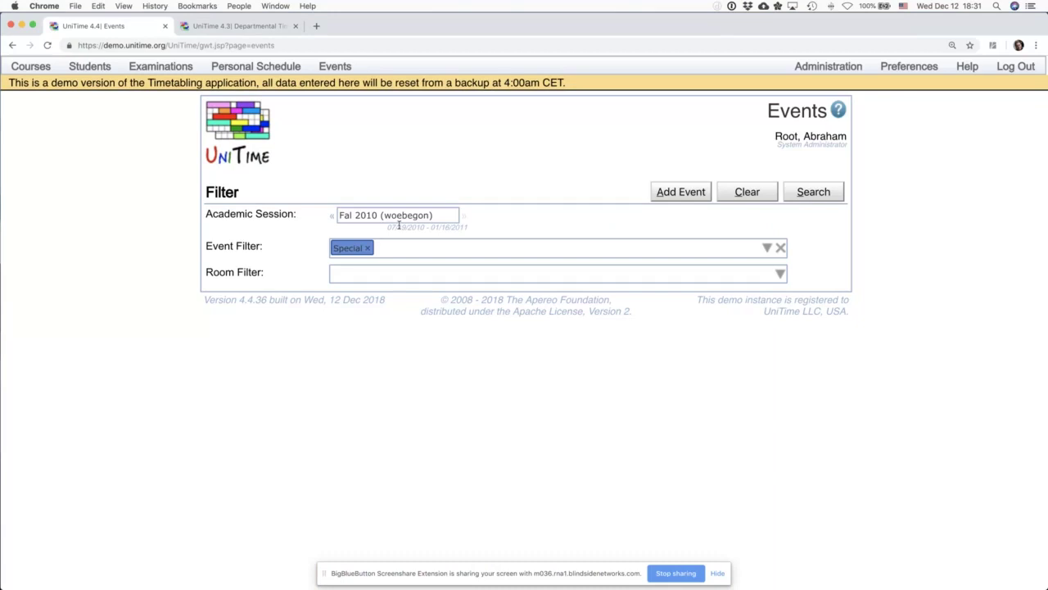
click(366, 248)
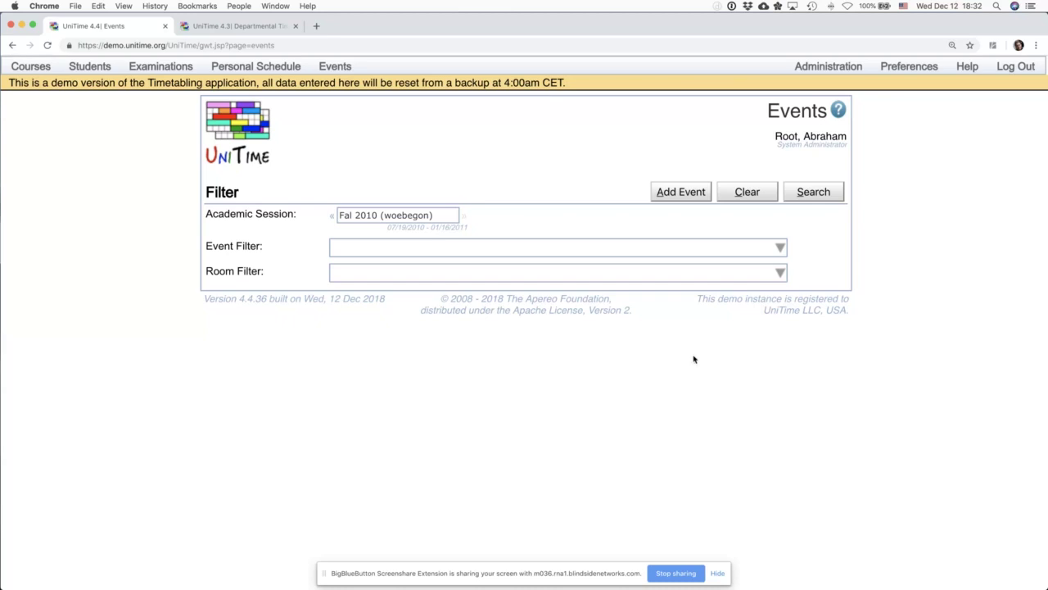
Step: Examine the conditions offered by the event filter and room filter, including the service choices and date and day conditions
click(780, 247)
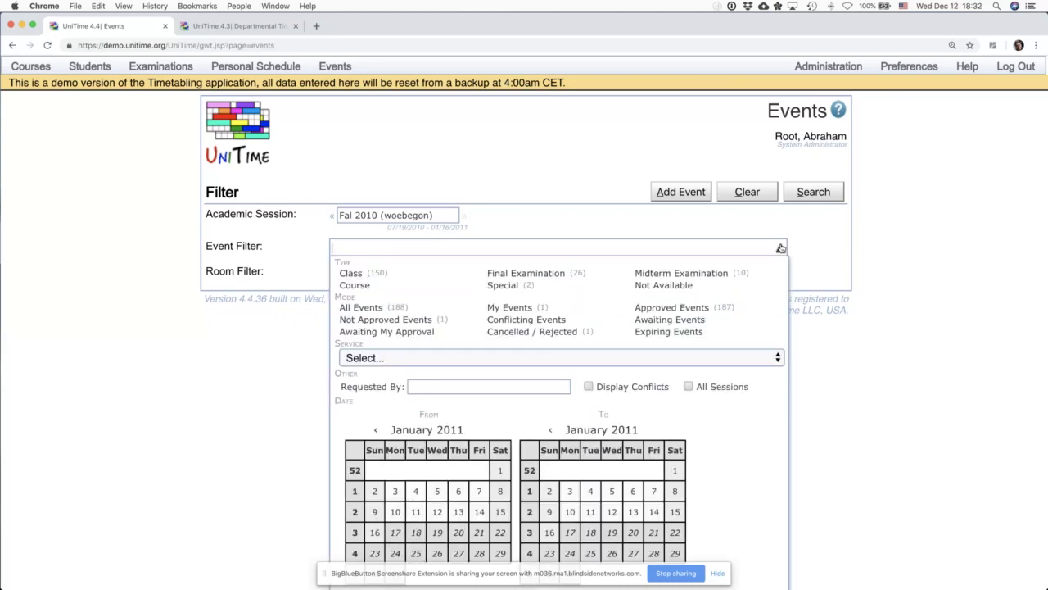
click(798, 247)
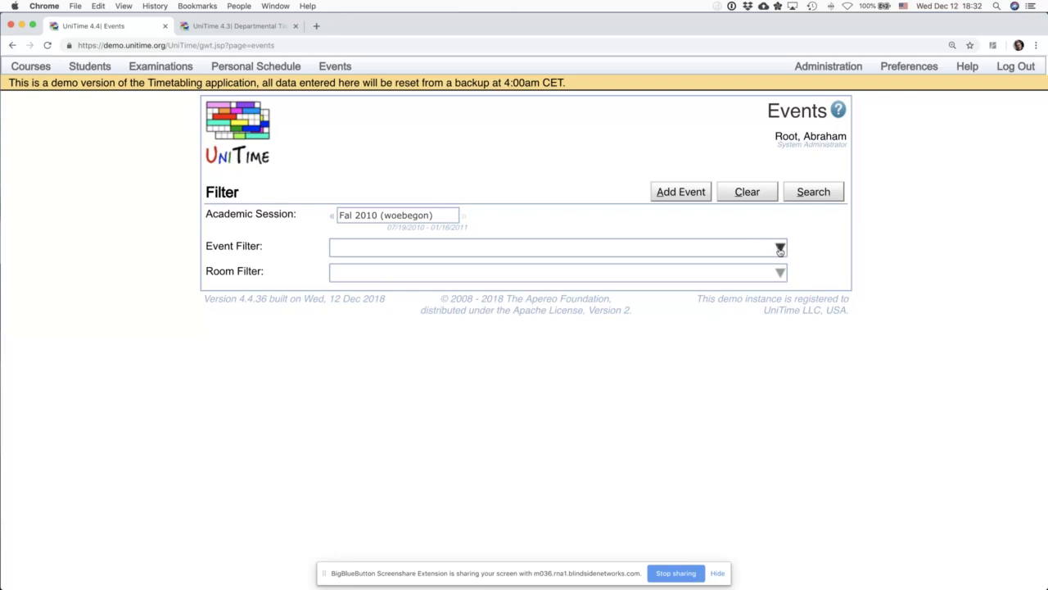
click(780, 248)
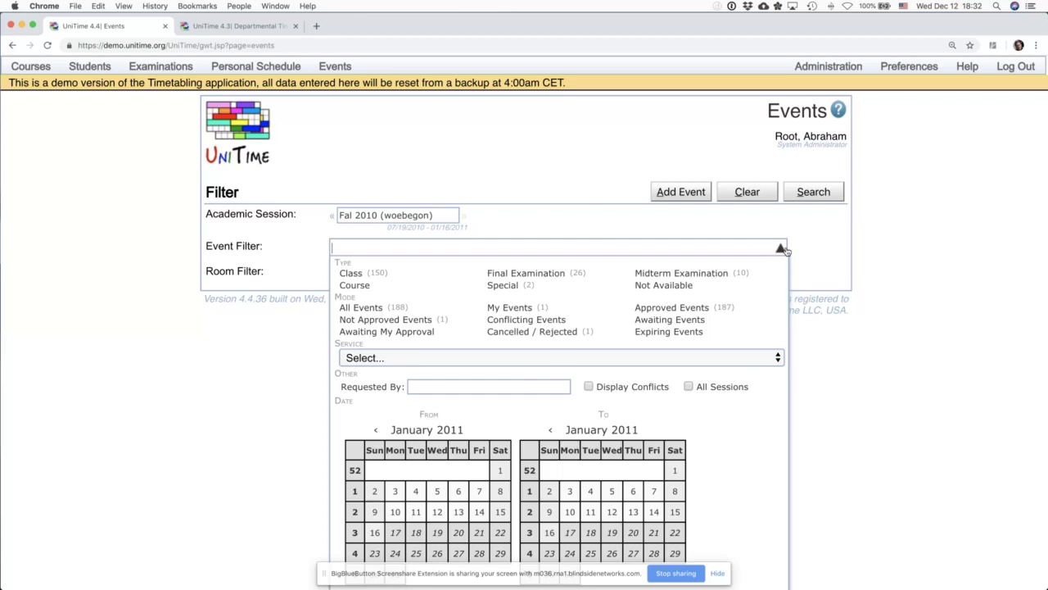
click(780, 274)
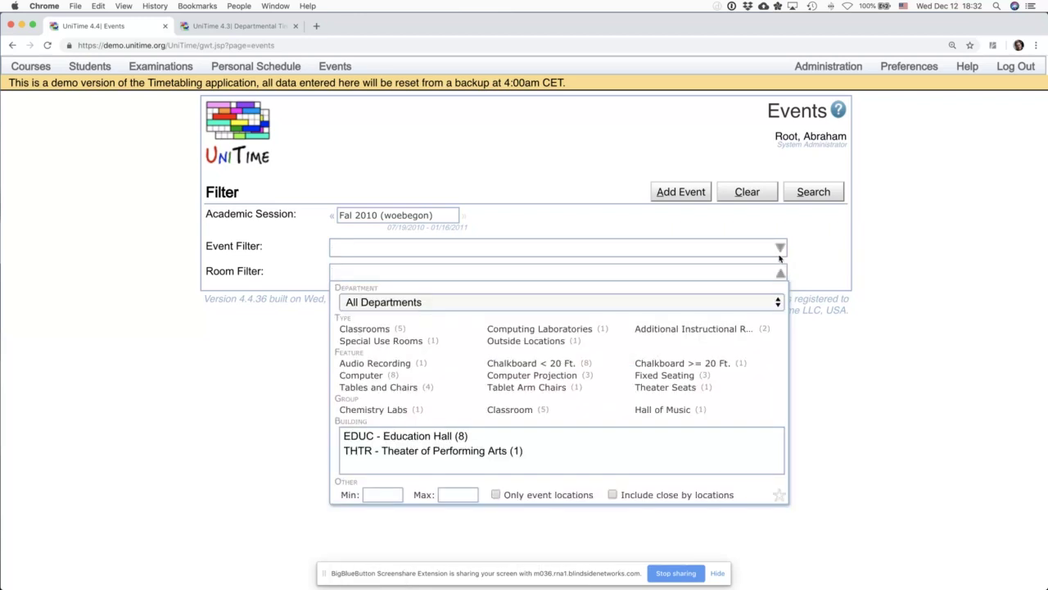
click(779, 248)
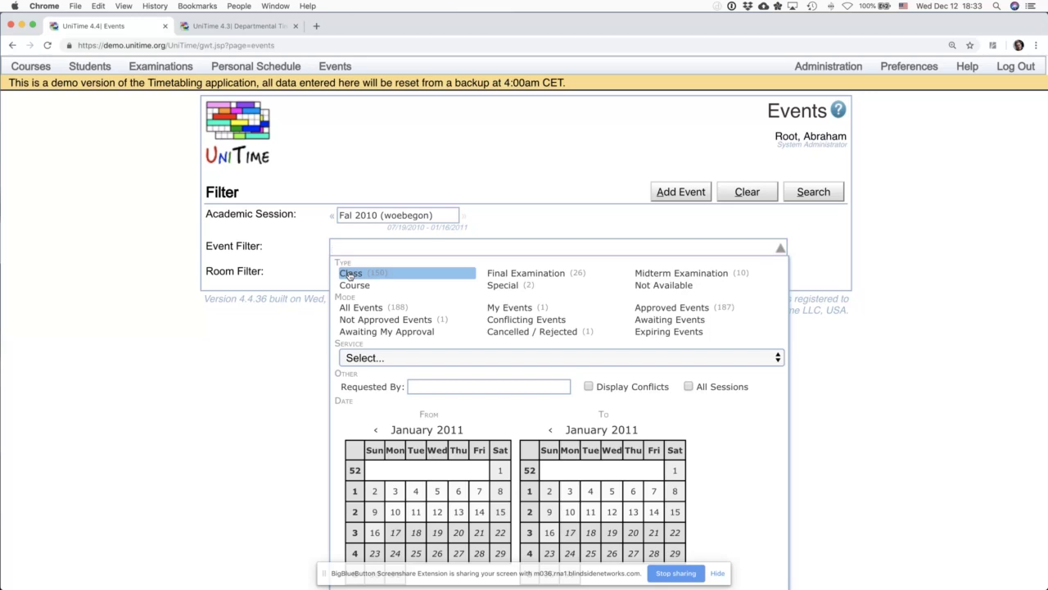
click(399, 357)
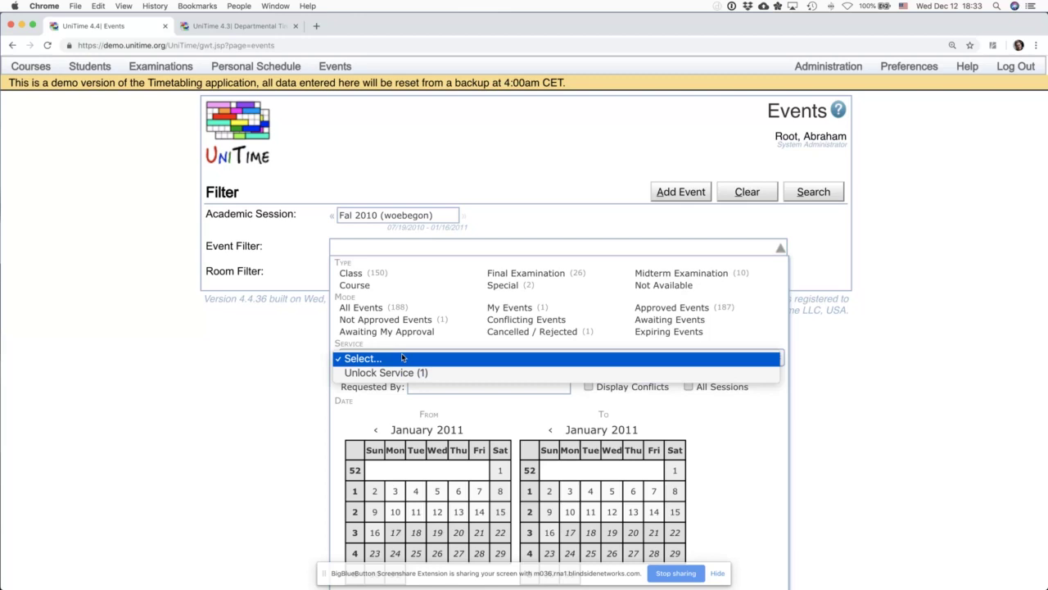
click(441, 398)
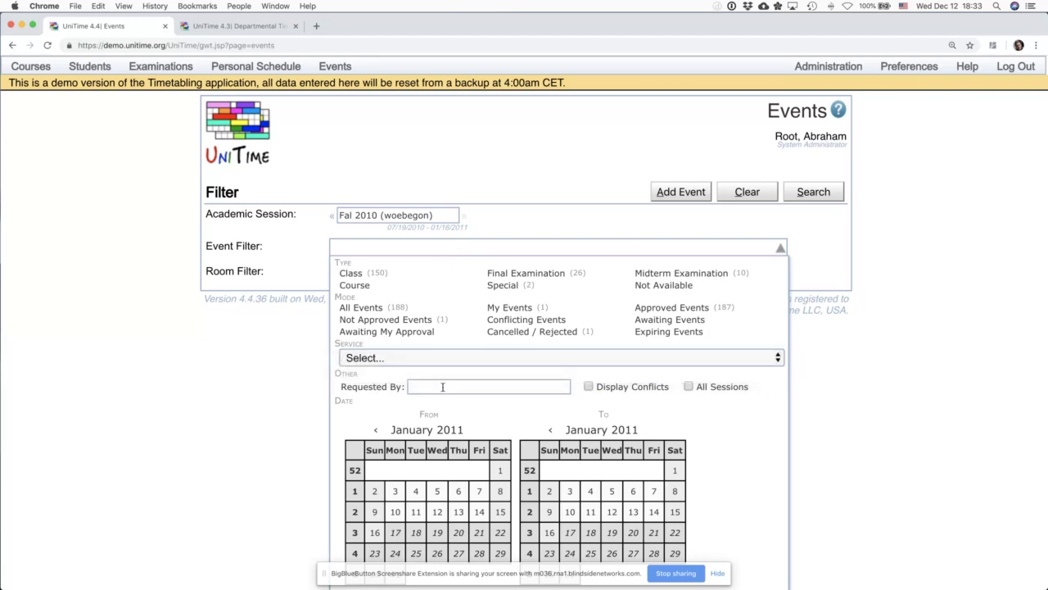
scroll(442, 387, down, 3)
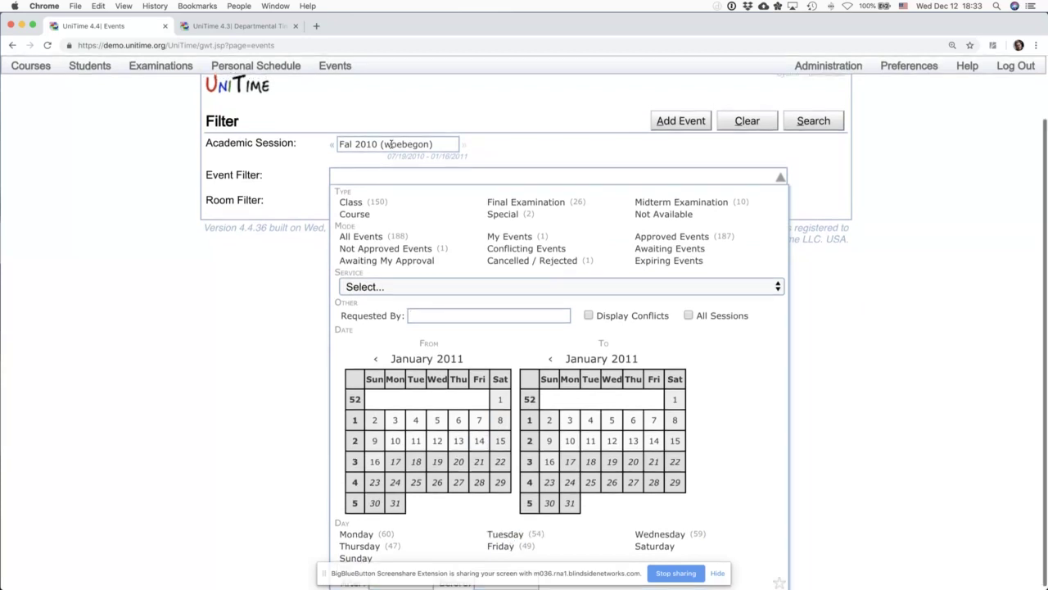
Step: Filter the events by type Class and by the days Tuesday and Friday, and run the search
click(351, 199)
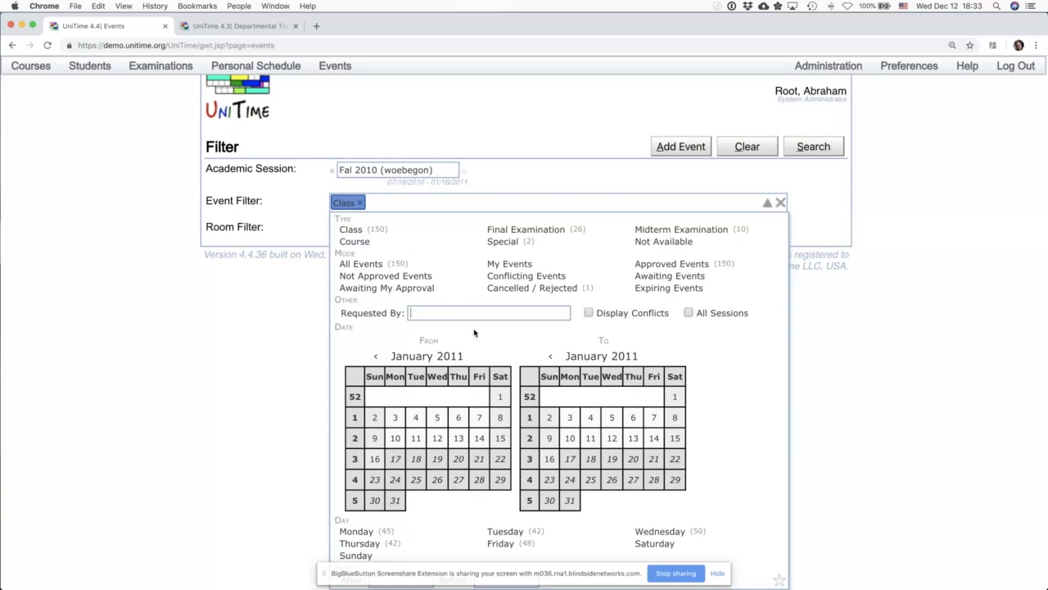
scroll(522, 353, down, 1)
click(506, 532)
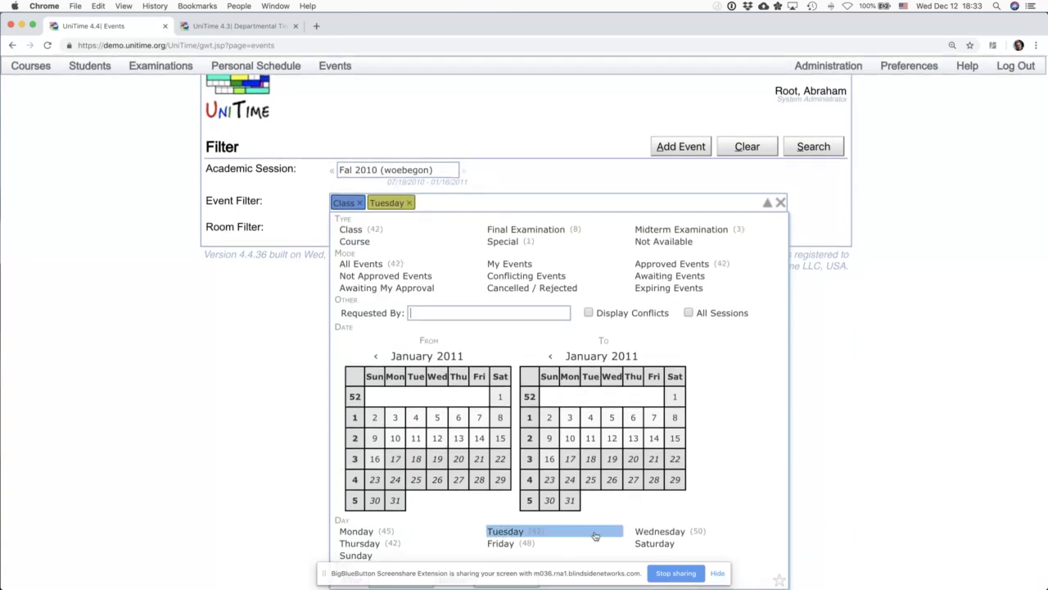
click(500, 543)
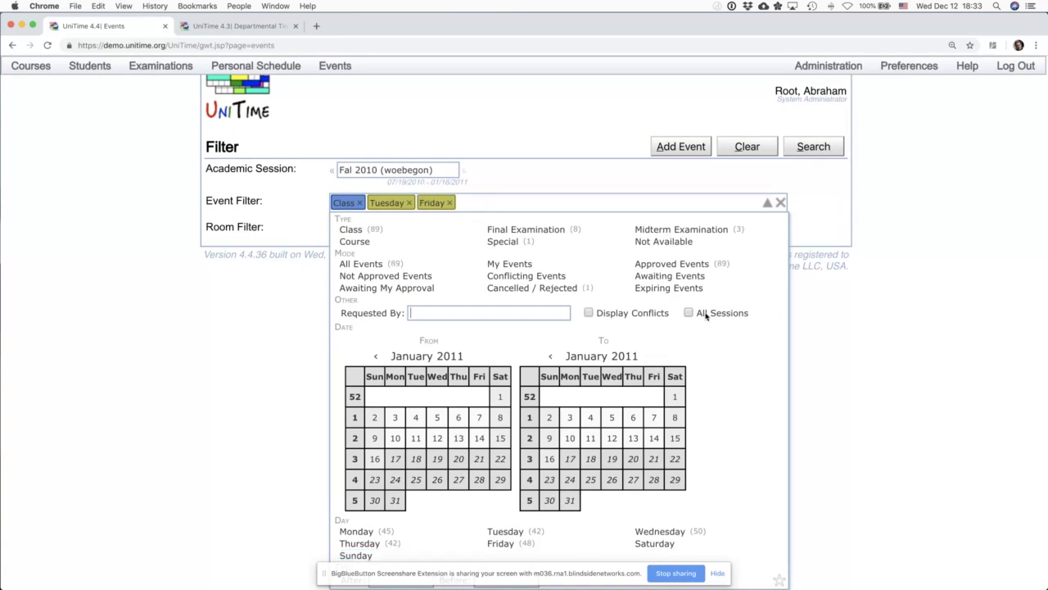
click(813, 194)
click(813, 193)
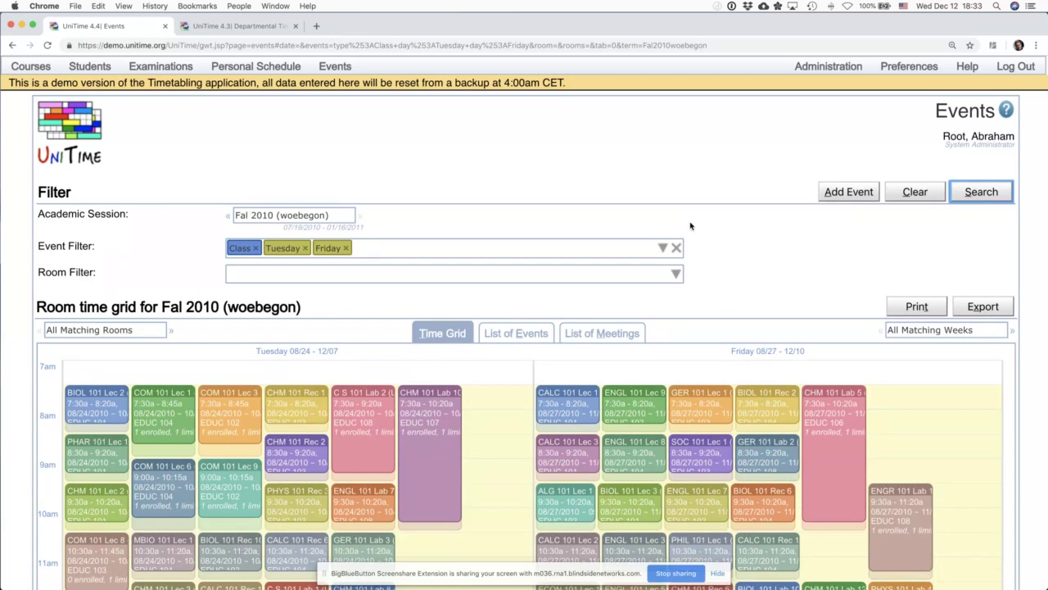
Step: Add Thursday as a further day condition to the event filter
click(662, 249)
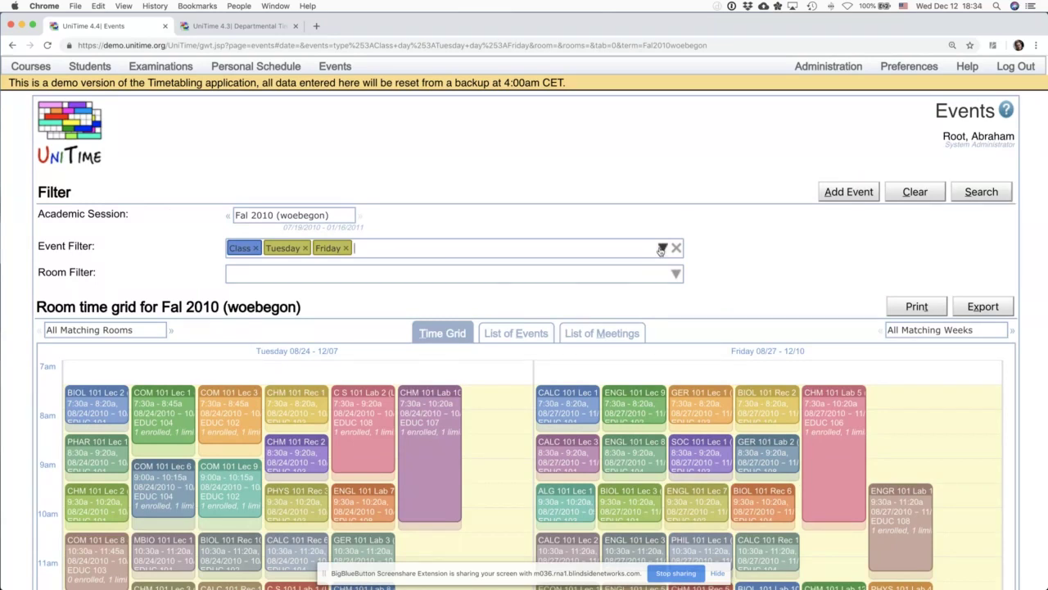
click(661, 248)
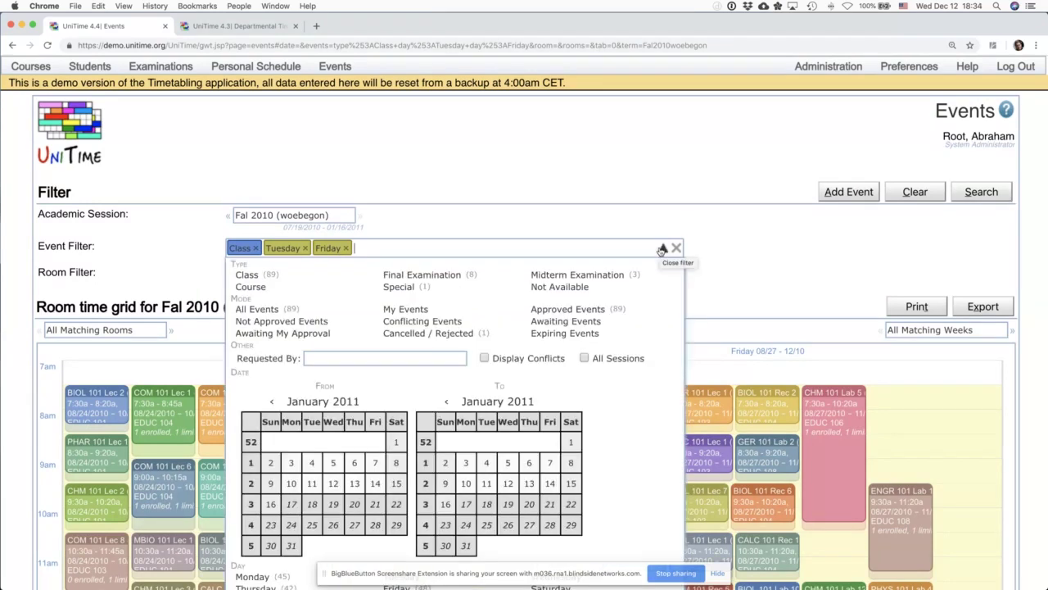
click(662, 249)
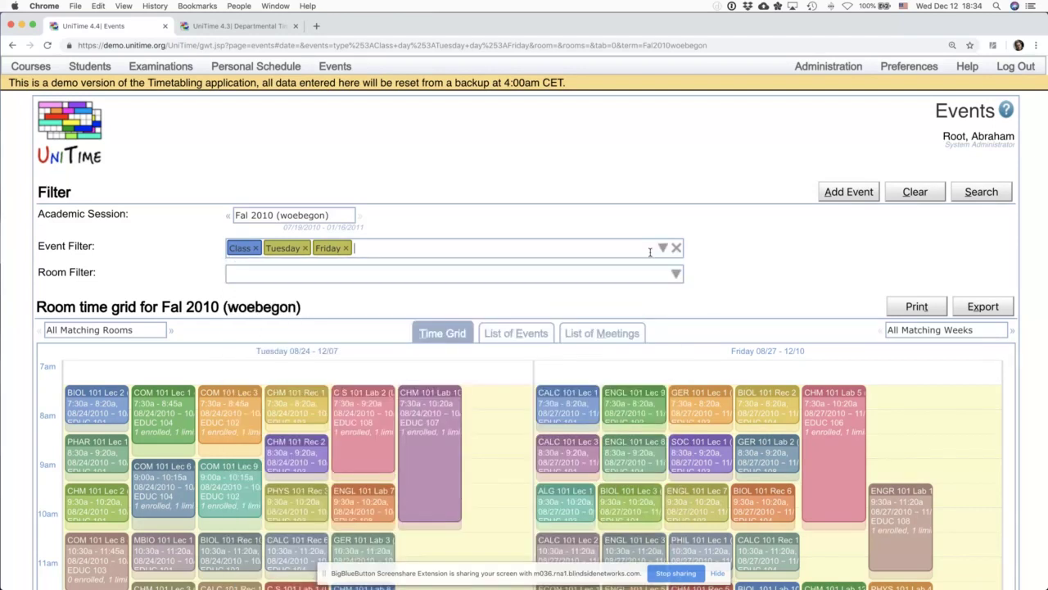
text(thur)
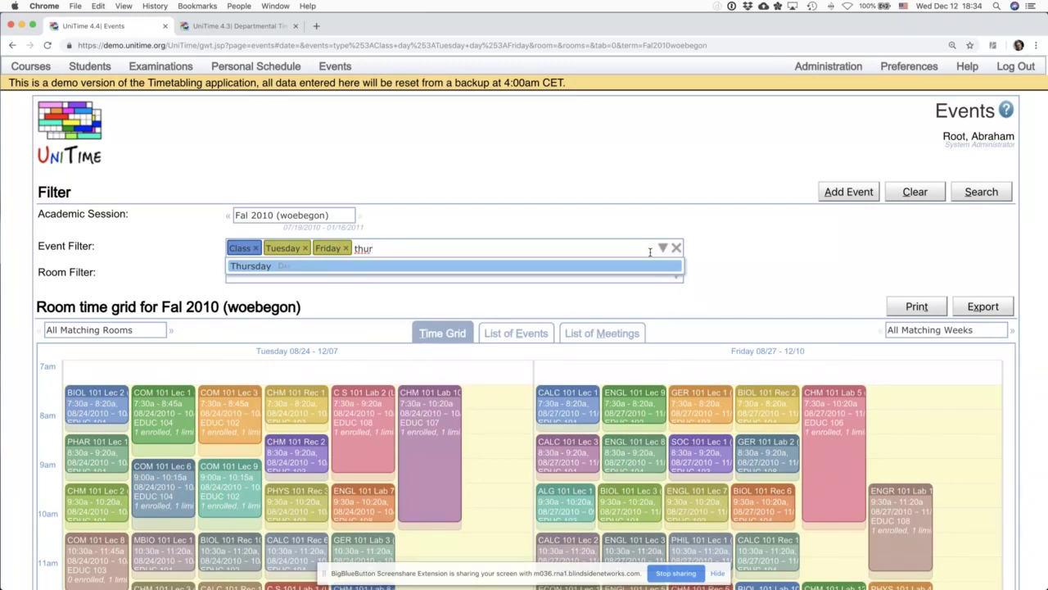
key(Return)
Step: Remove all conditions from the event filter and look up the suggestion for "class" without applying it
key(BackSpace)
key(BackSpace)
key(BackSpace)
key(BackSpace)
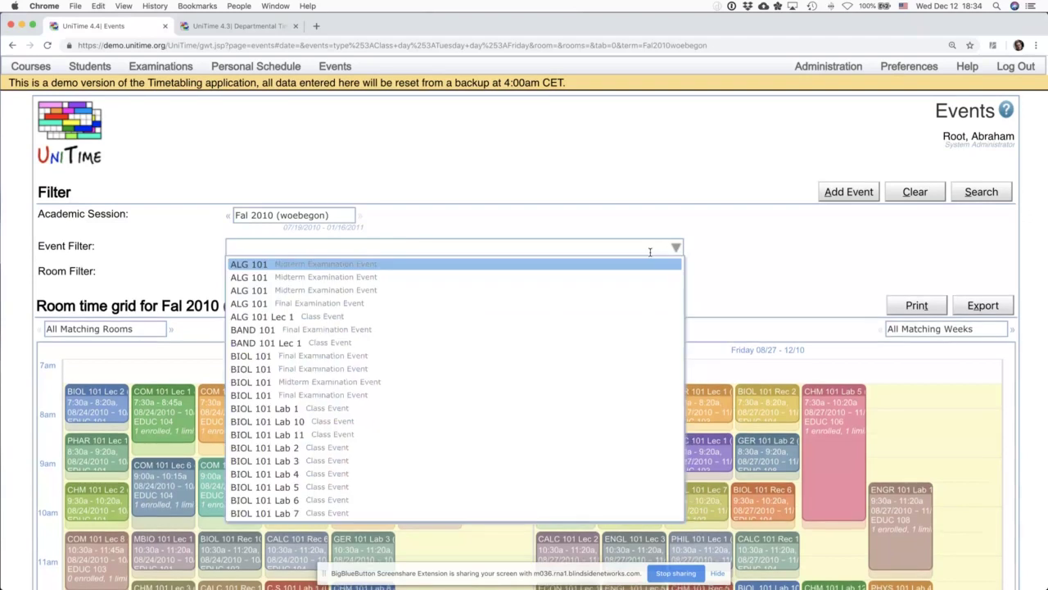
text(class)
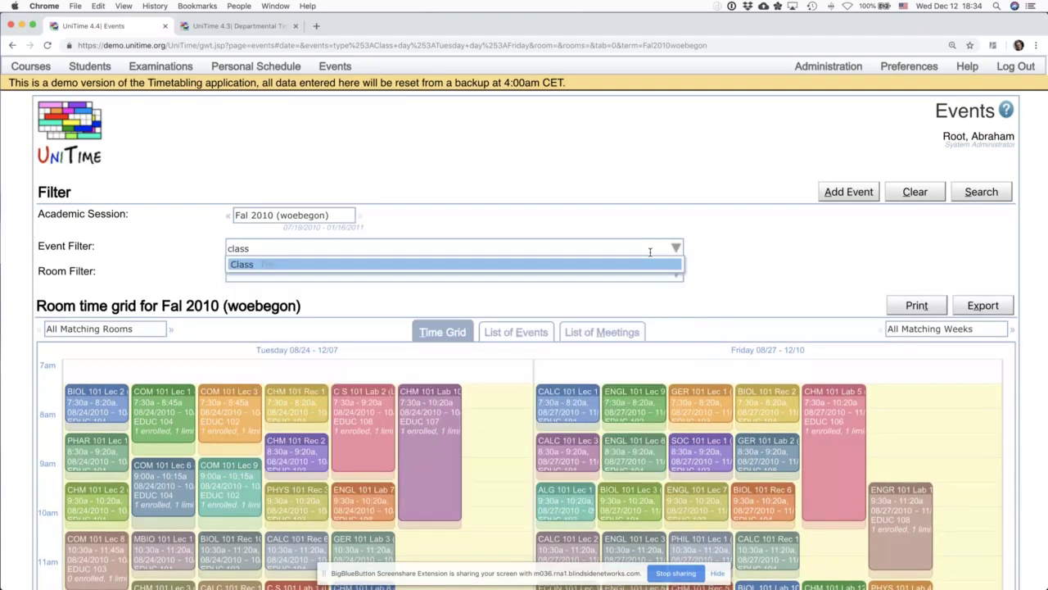
key(super+a)
Step: Look up the type conditions in the event filter and add the Course type
text(type)
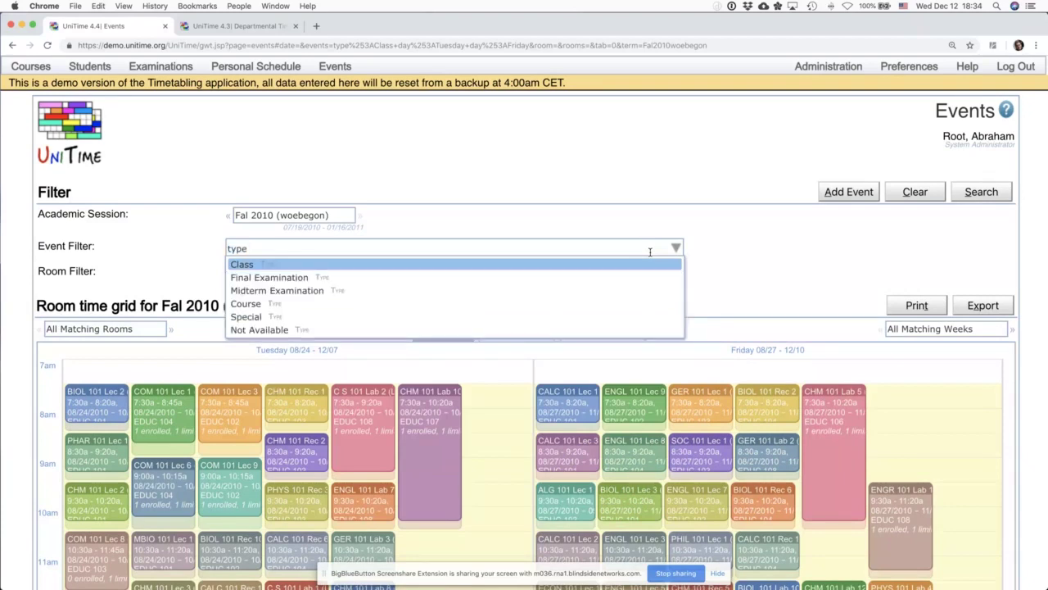
key(Down)
key(Down)
key(Down)
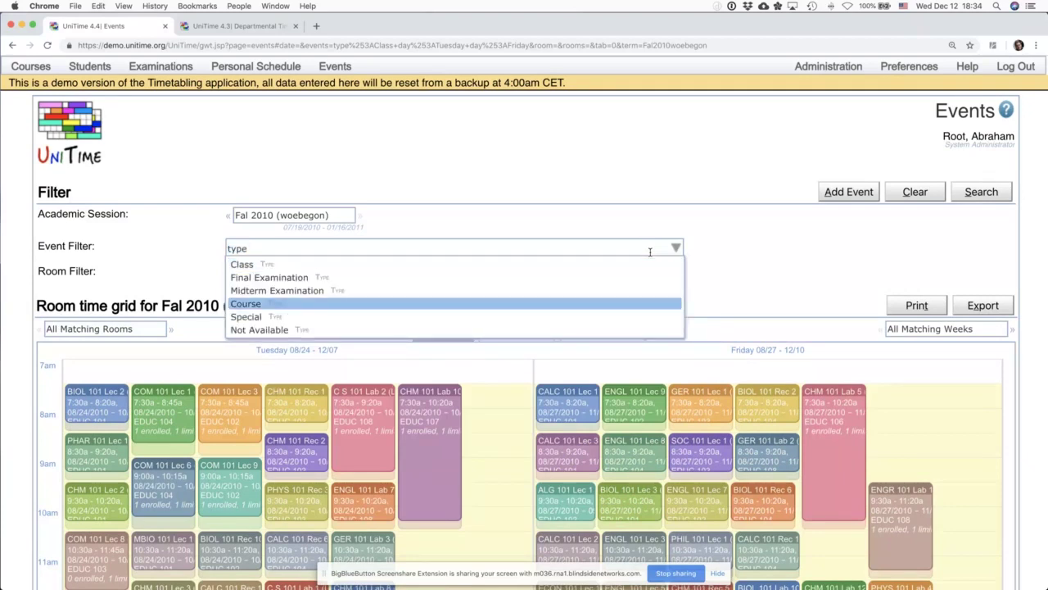
key(Return)
Step: Add the Special type to the event filter and run the search, viewing the results in the time grid
text(typ)
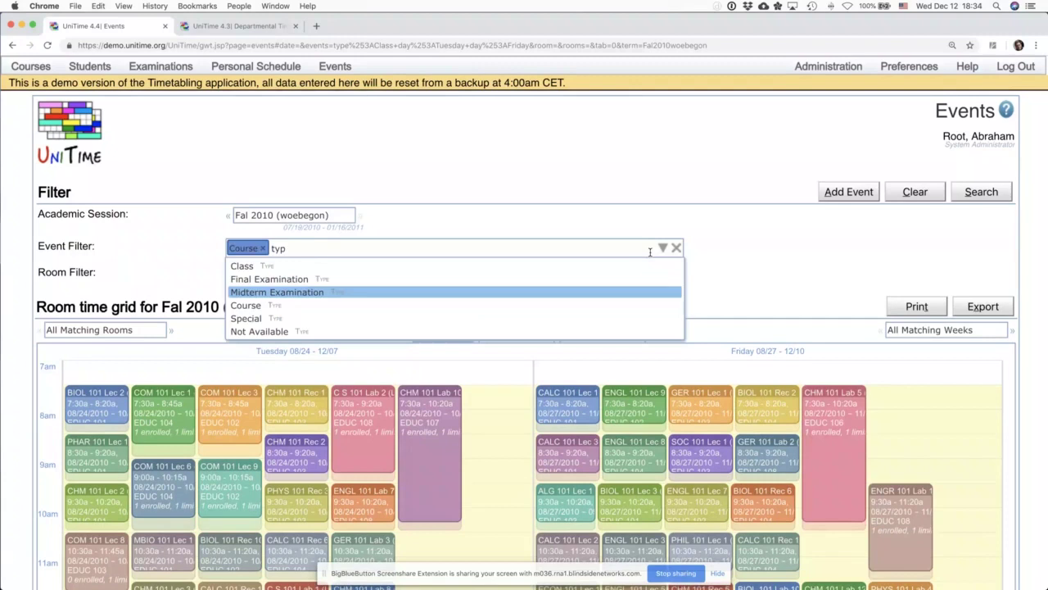
key(Down)
key(Down)
key(Return)
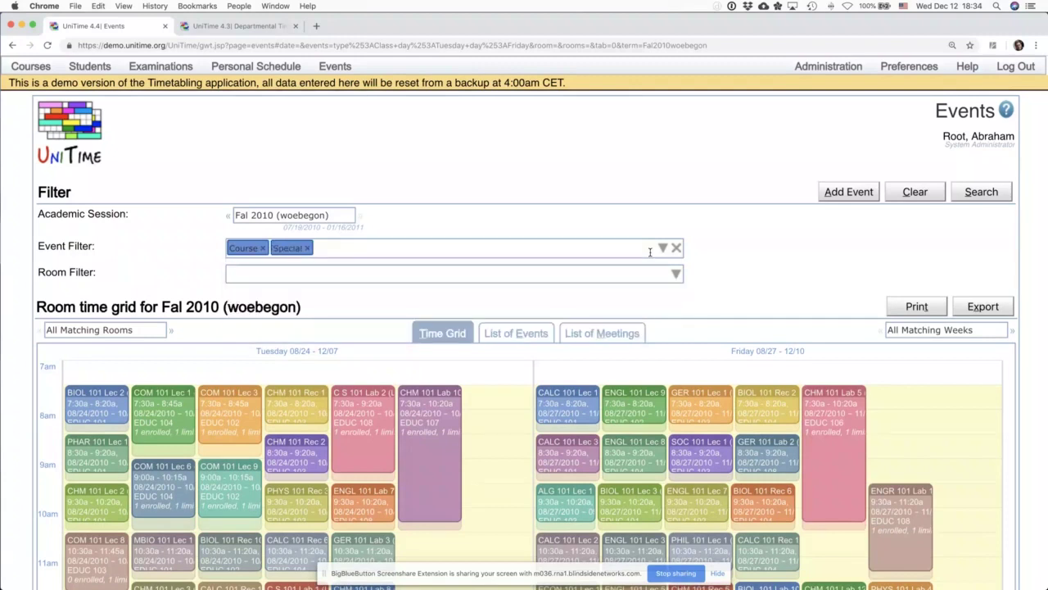
key(Return)
click(521, 334)
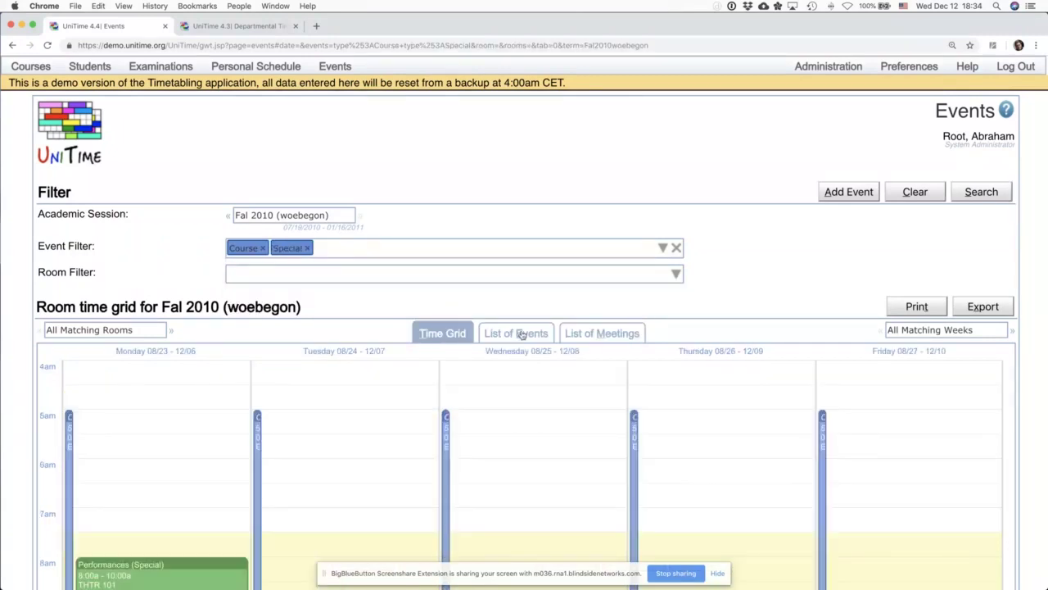
click(454, 332)
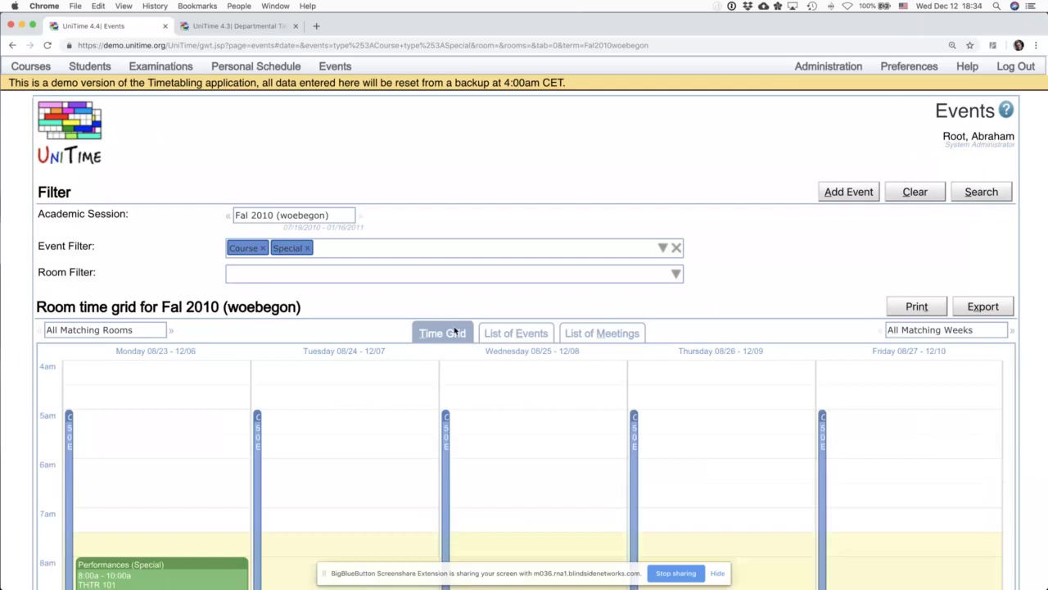
Step: Restrict the room filter to the room type Classrooms and search for matching events
click(674, 275)
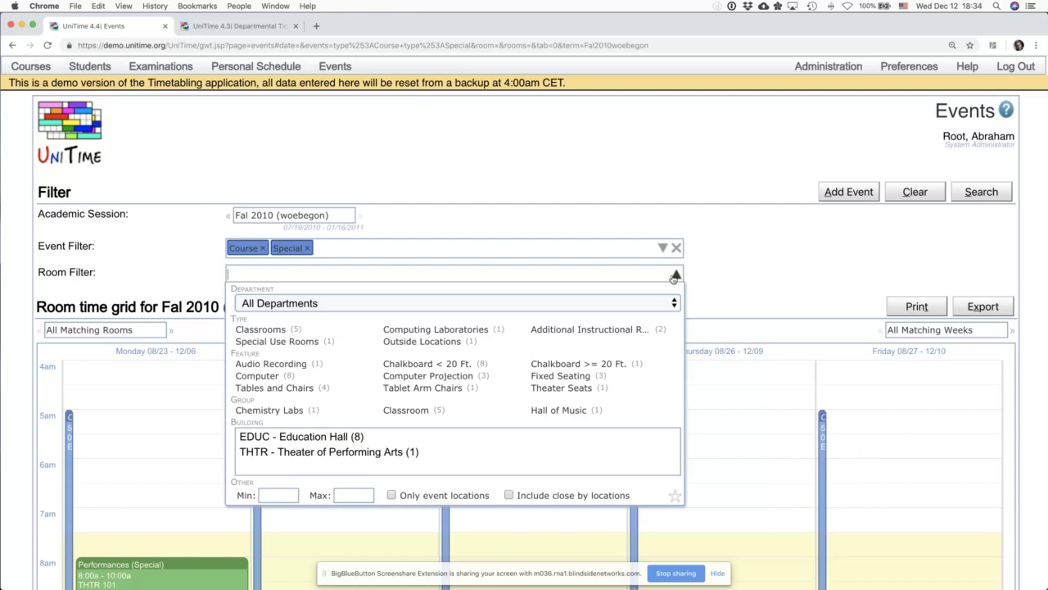
scroll(627, 293, down, 1)
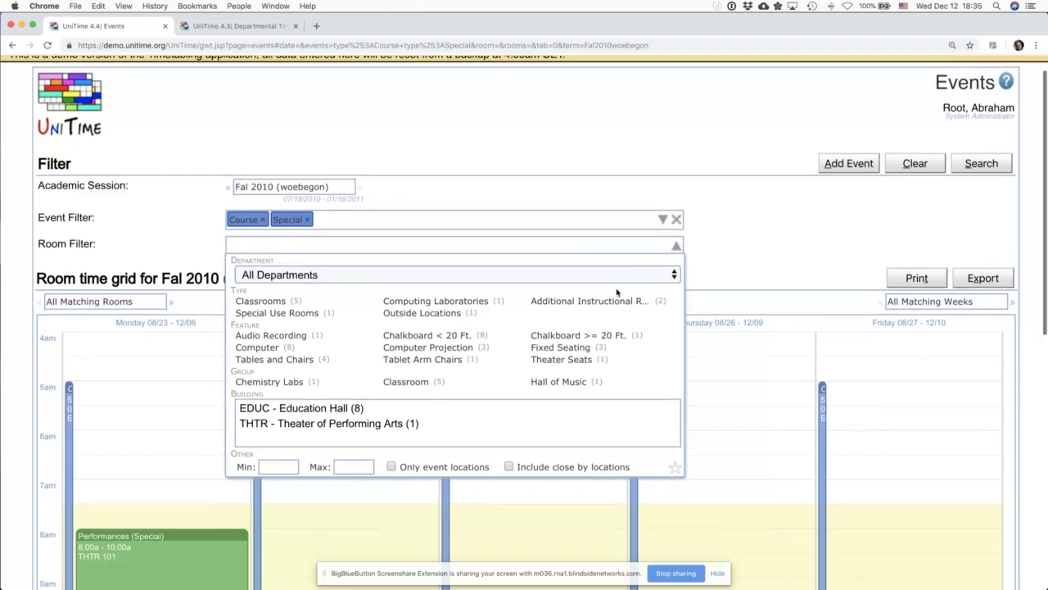
scroll(617, 291, down, 1)
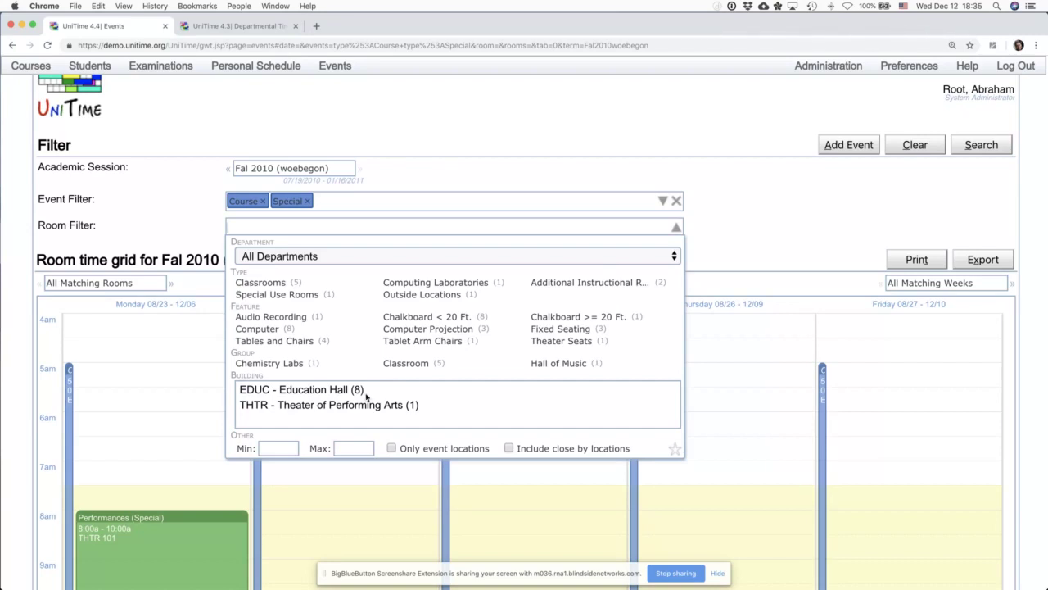
key(Escape)
text(cl)
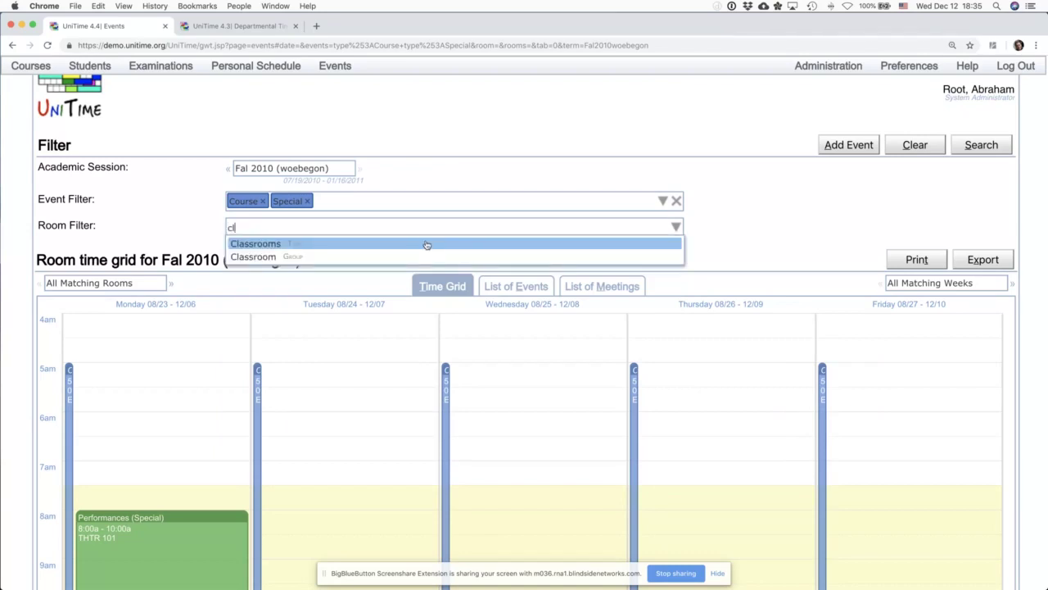
click(426, 244)
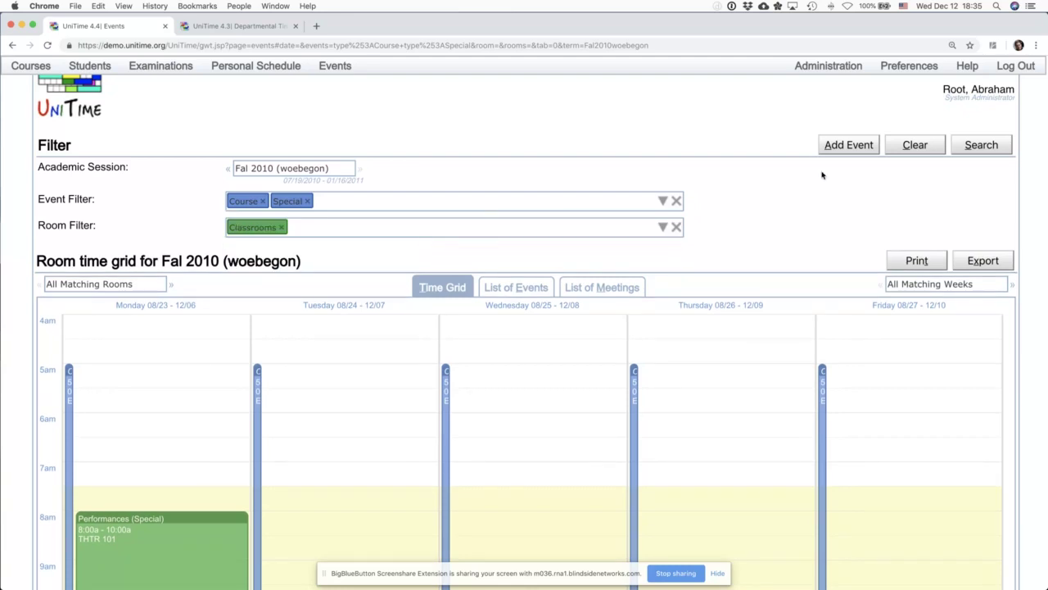
key(Return)
scroll(581, 270, down, 2)
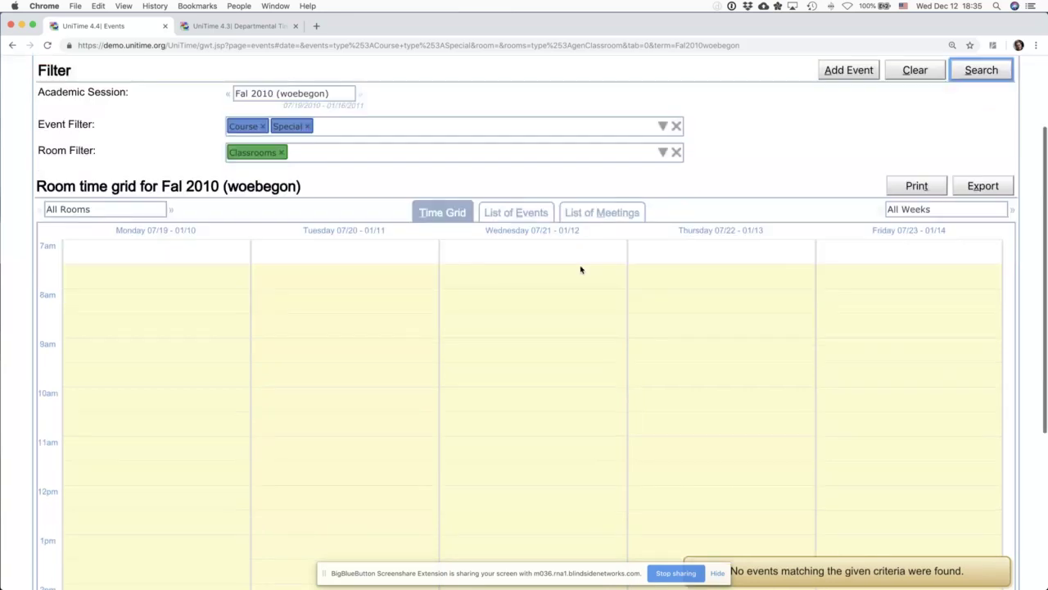
scroll(502, 240, up, 1)
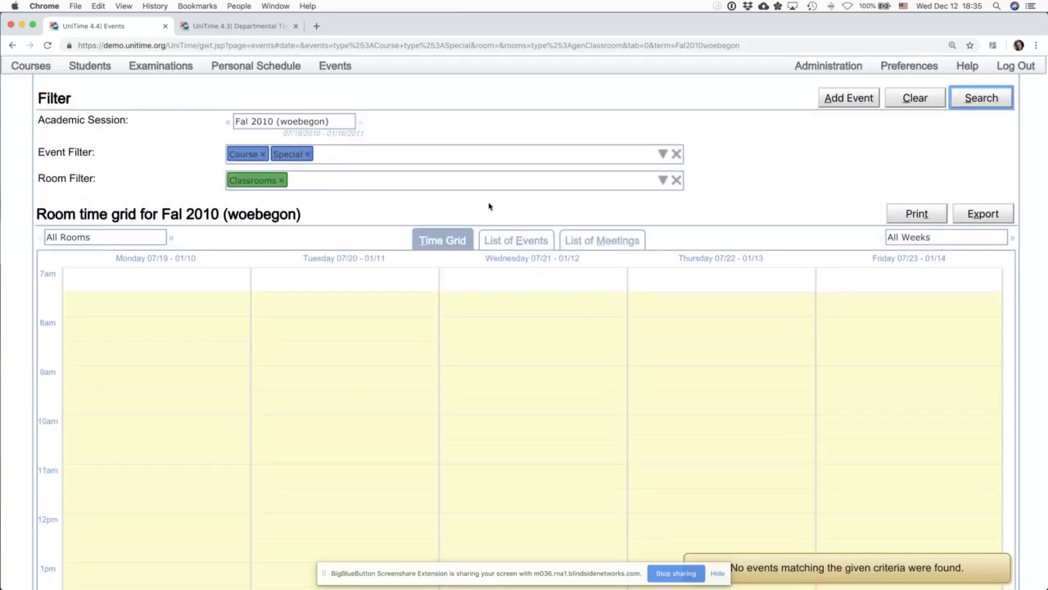
Step: Remove the Classrooms condition from the room filter
click(455, 184)
key(BackSpace)
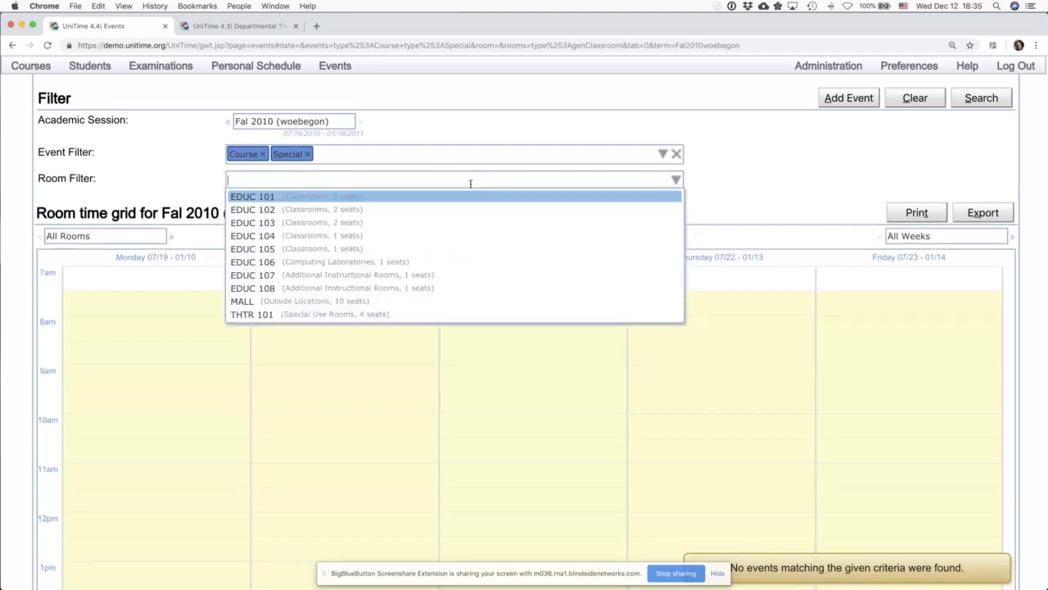
Step: Remove the Course and Special type conditions from the event filter
click(485, 156)
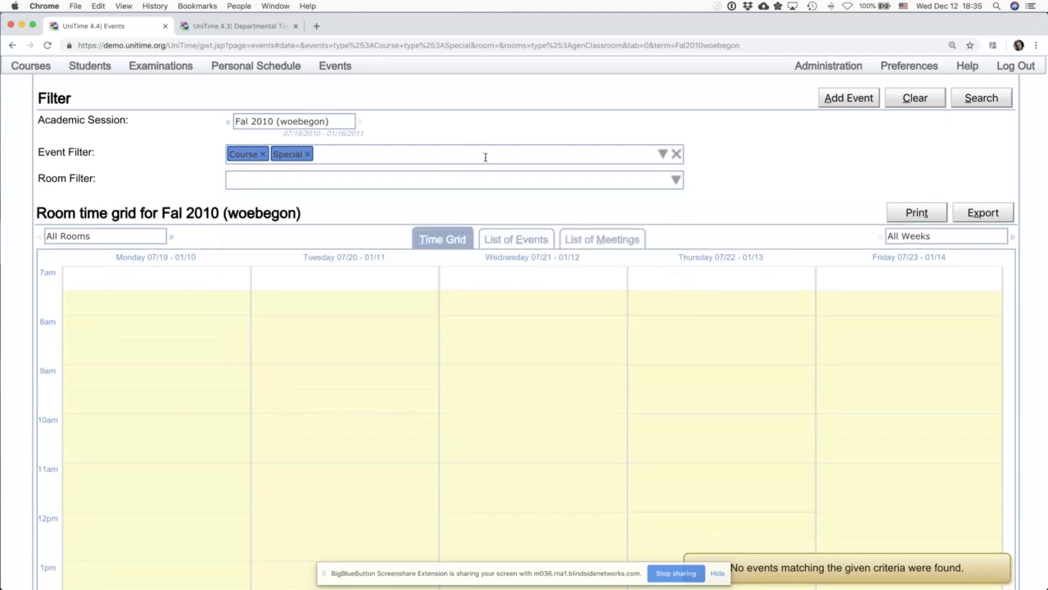
key(BackSpace)
key(BackSpace)
Step: Restrict the room filter to the building EDUC - Education Hall and search for matching events
click(627, 182)
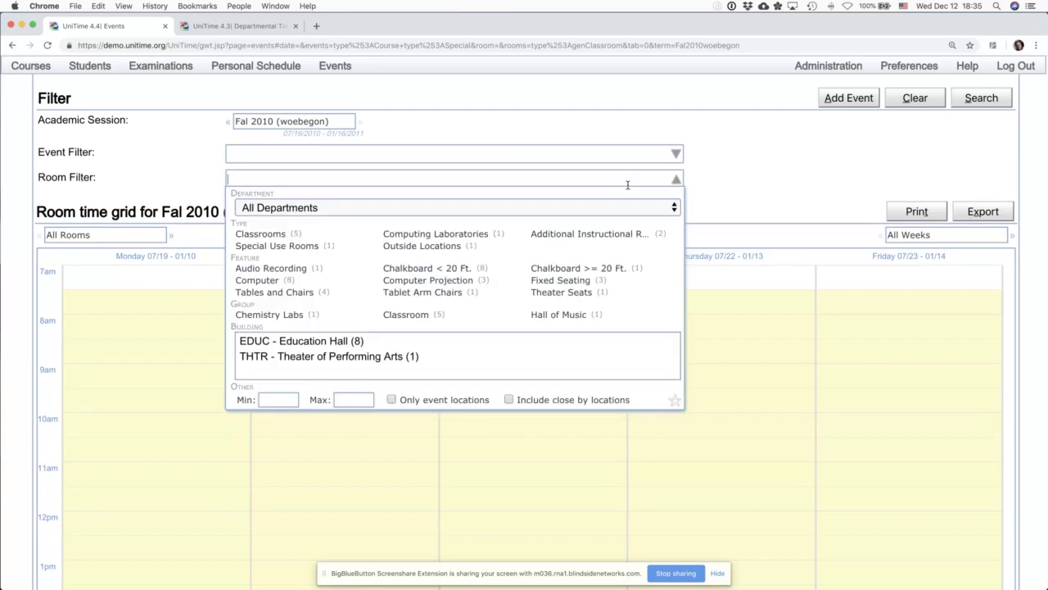
click(314, 341)
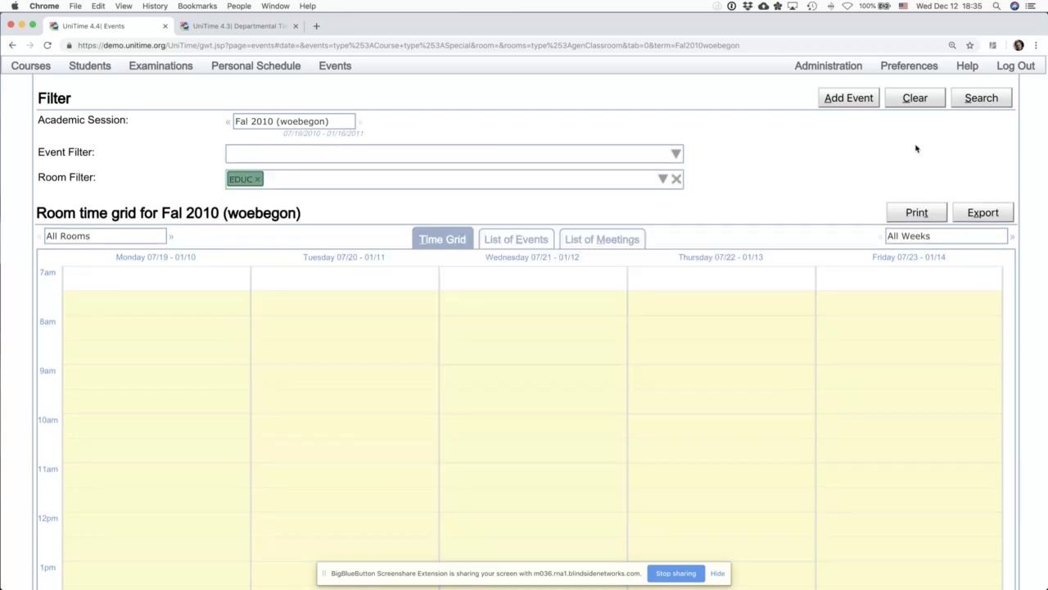
click(981, 98)
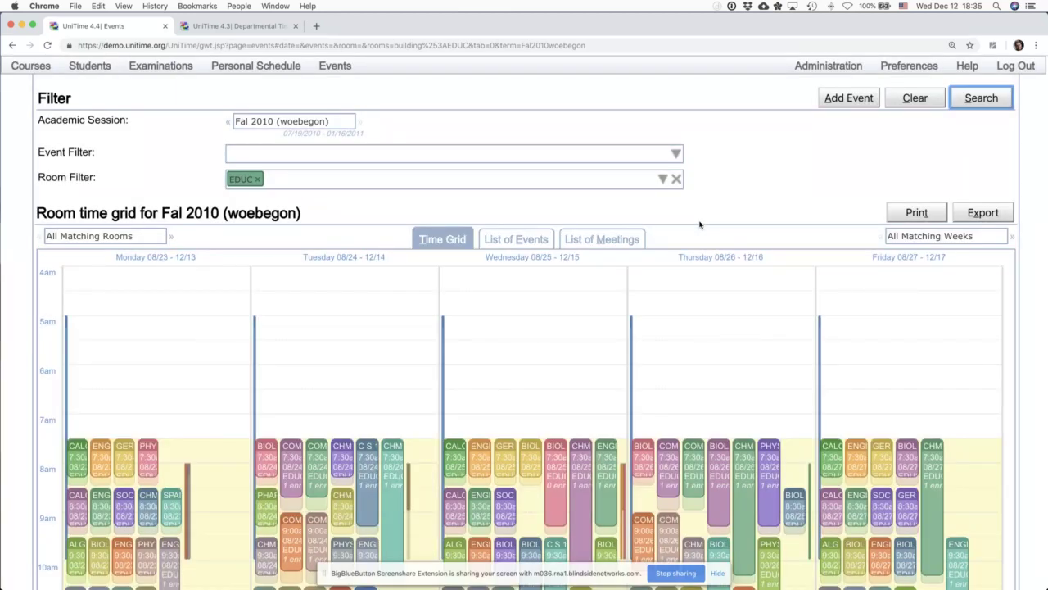
Step: Look over the time grid of the EDUC results and switch to the list of events
scroll(692, 197, down, 1)
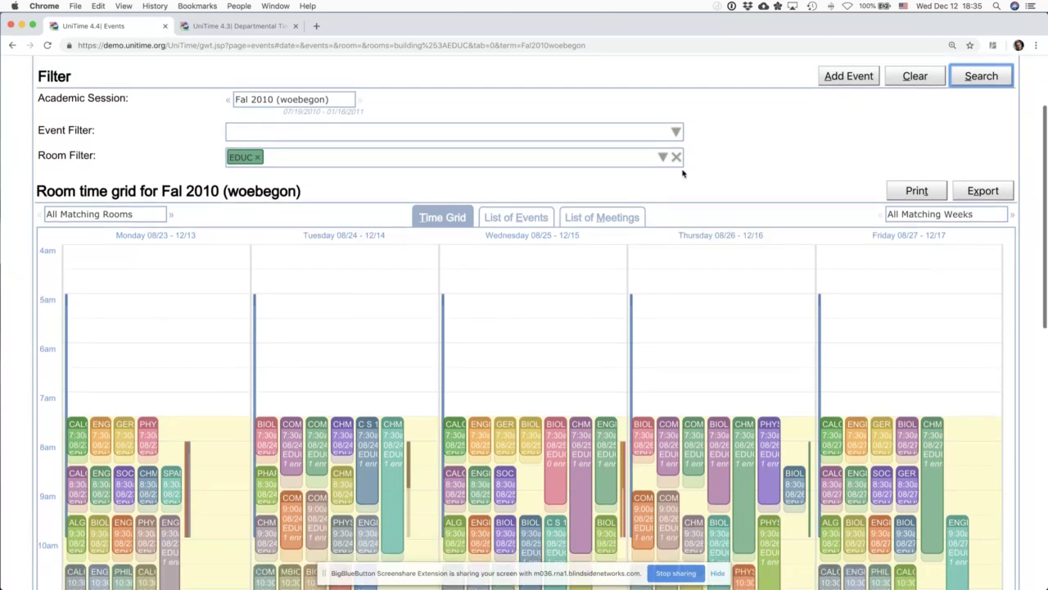
scroll(520, 119, down, 4)
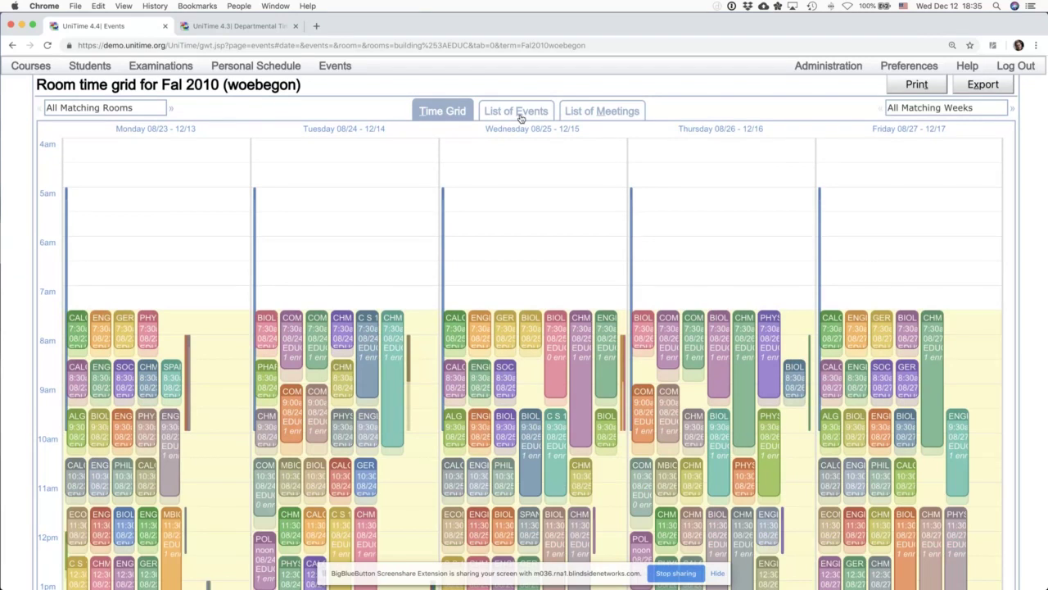
click(516, 111)
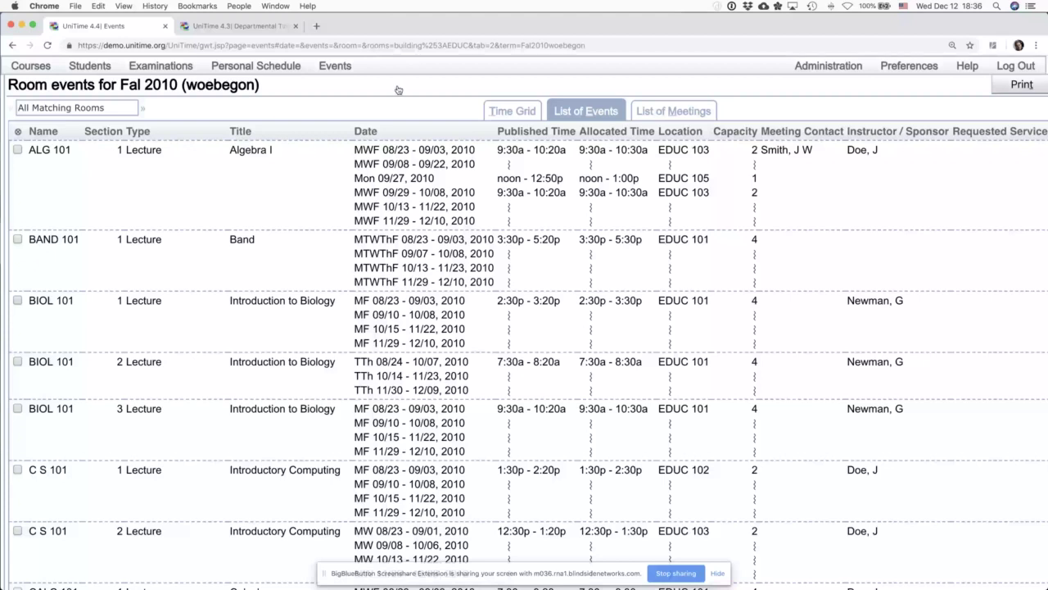
Step: Go back to the filter page and rerun the search for the EDUC building to display the time grid
key(super+bracketleft)
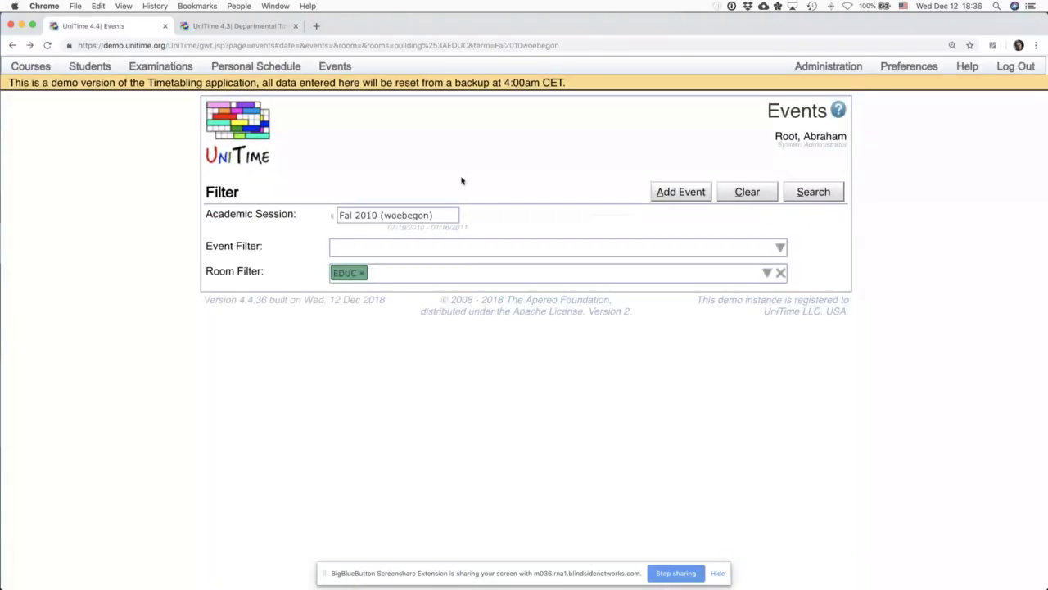
click(811, 197)
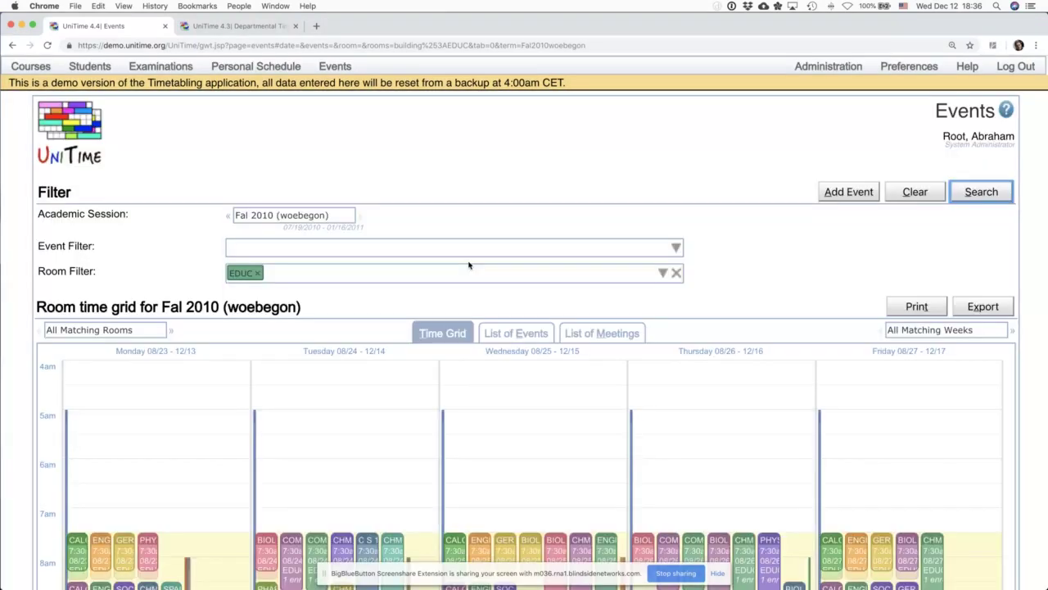
scroll(469, 264, down, 2)
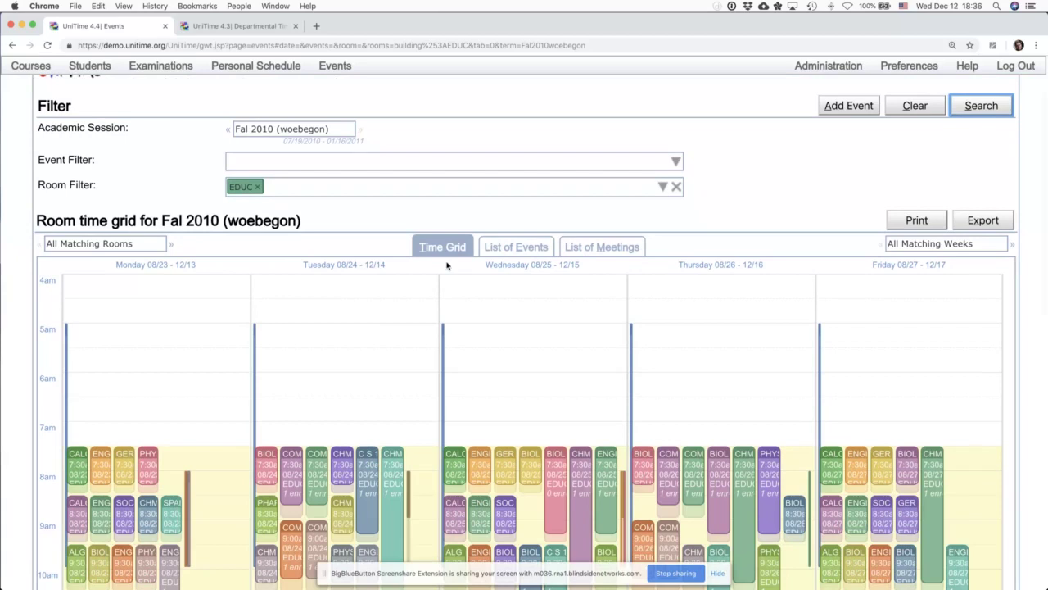
scroll(447, 265, down, 1)
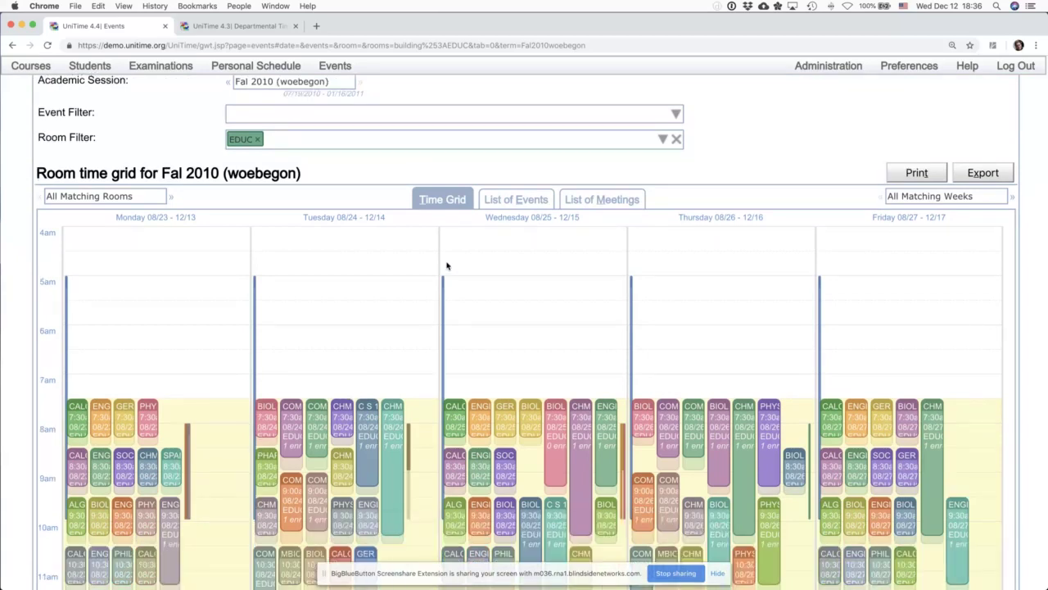
scroll(921, 196, up, 1)
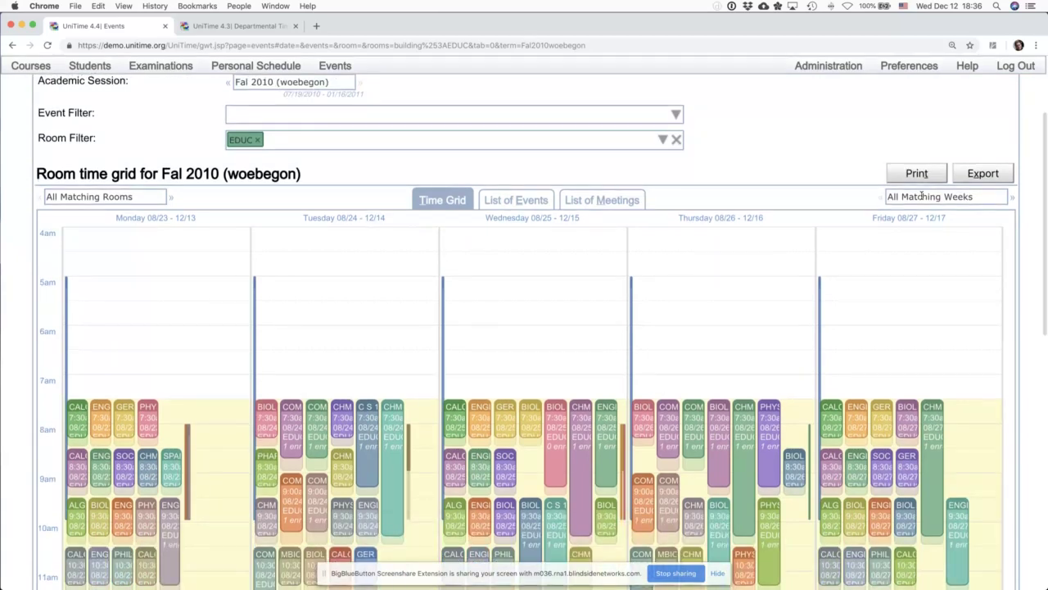
Step: Limit the time grid to the week 08/30 - 09/05 and examine the room columns under each day
click(921, 196)
click(907, 246)
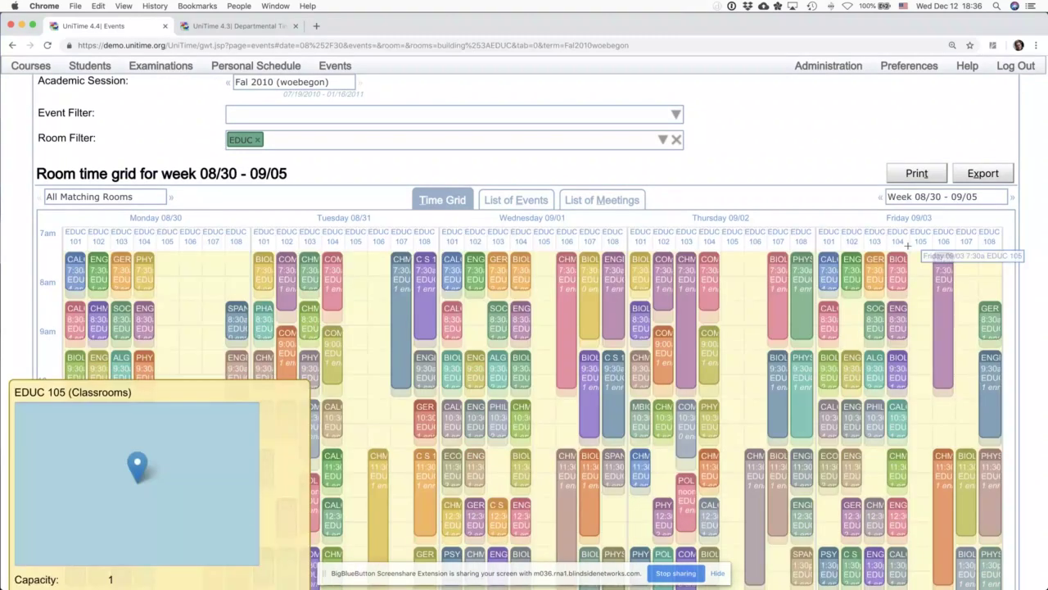
scroll(300, 172, down, 1)
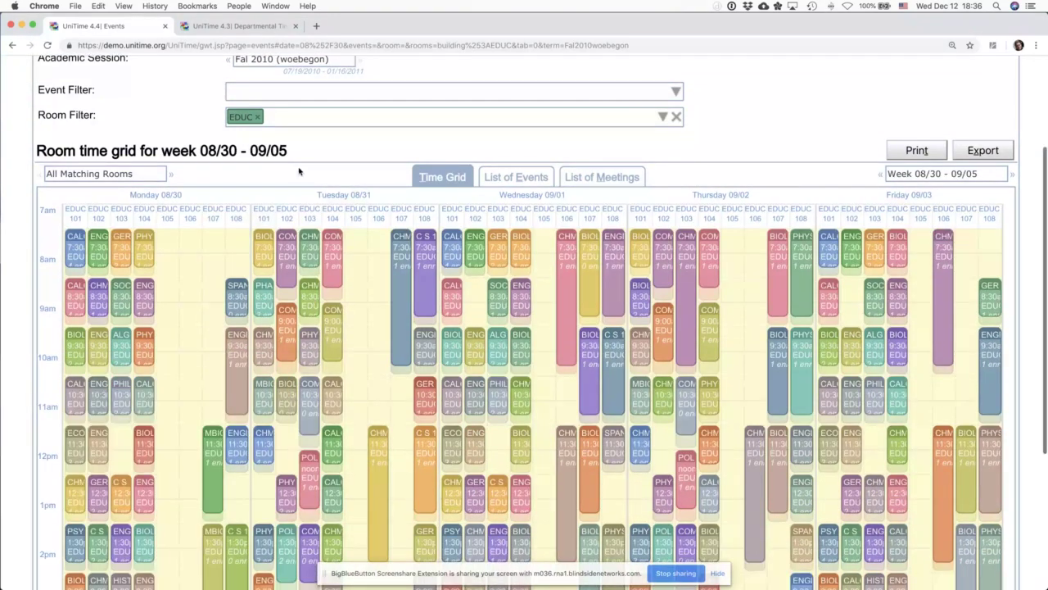
scroll(300, 171, down, 1)
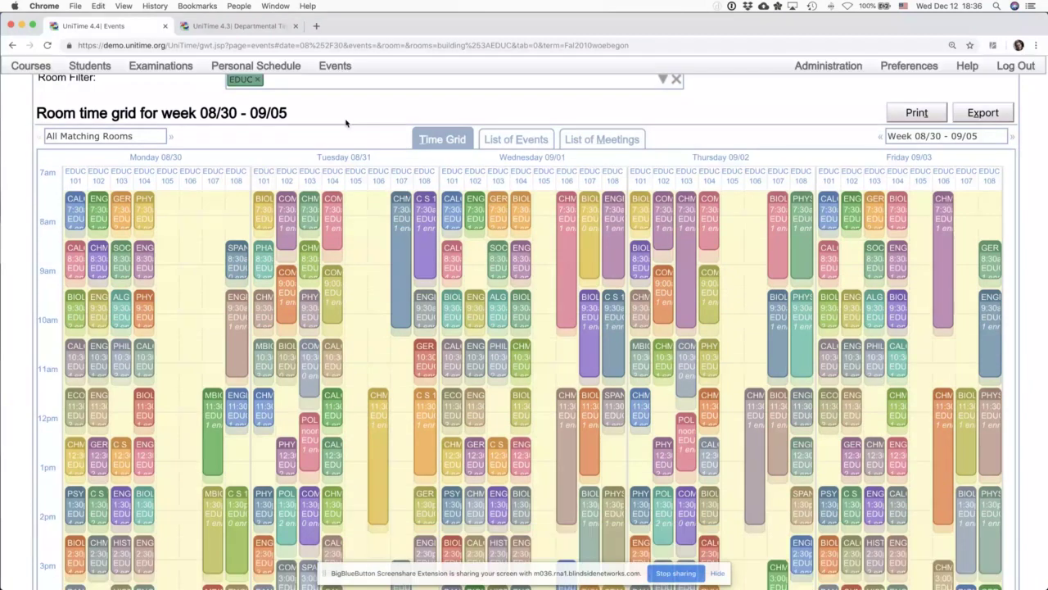
mouse_move(351, 177)
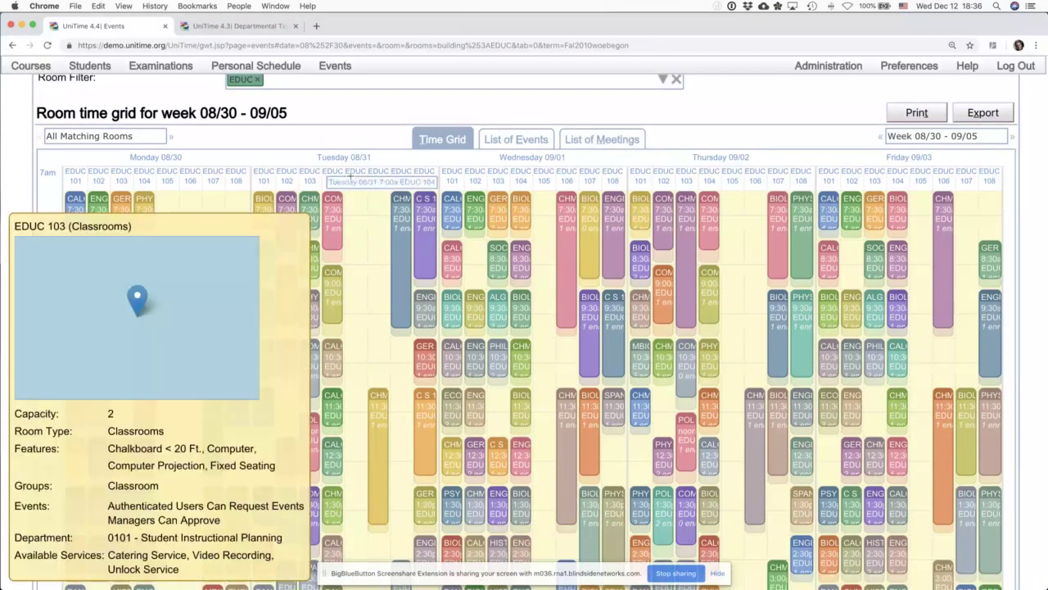
scroll(351, 175, down, 2)
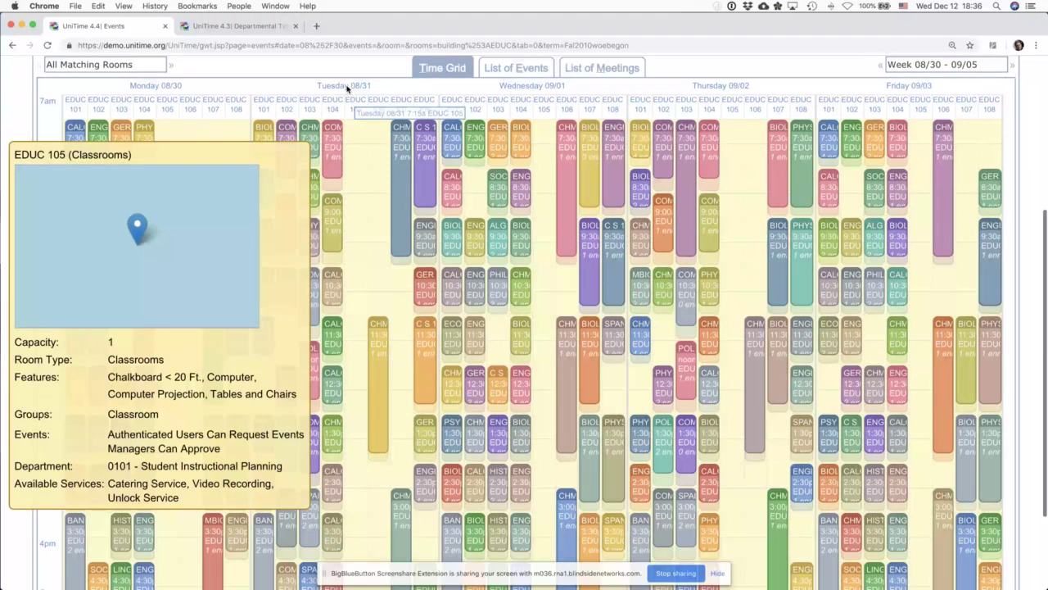
scroll(347, 88, up, 2)
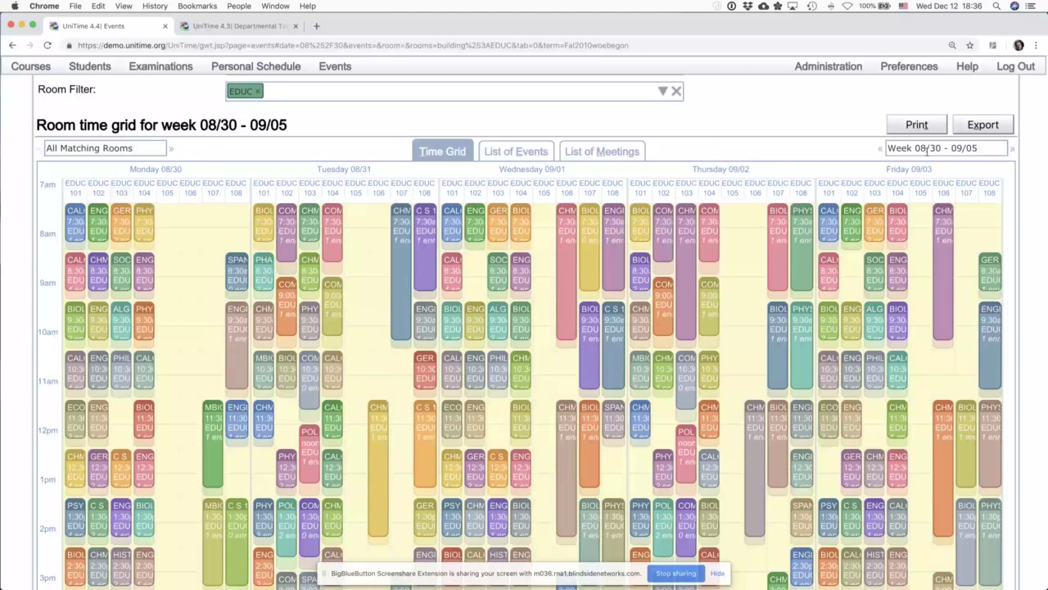
Step: Set the time grid back to all matching weeks and show only room EDUC 102
click(880, 148)
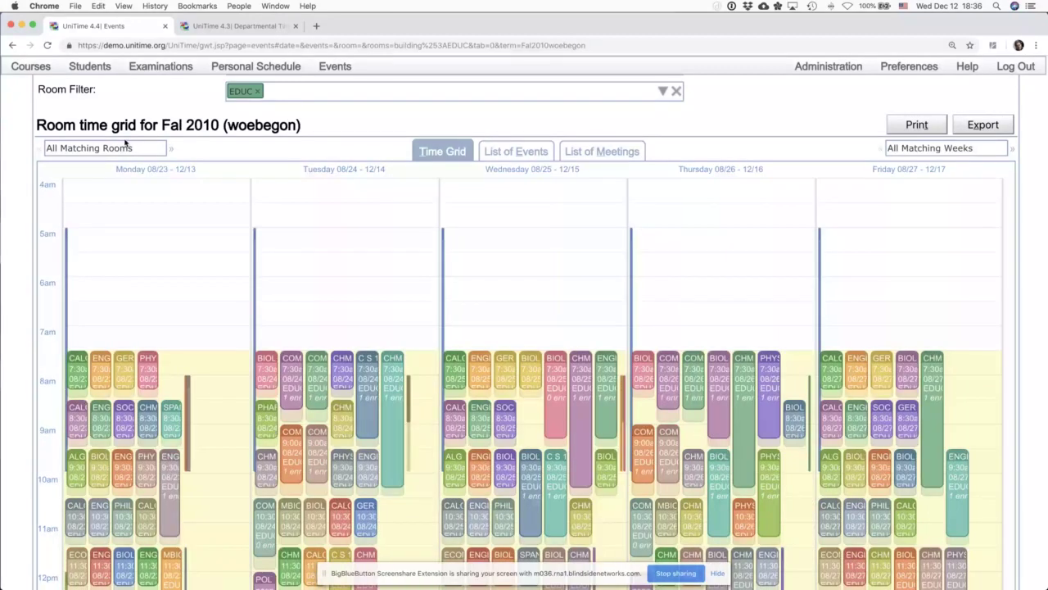
click(118, 210)
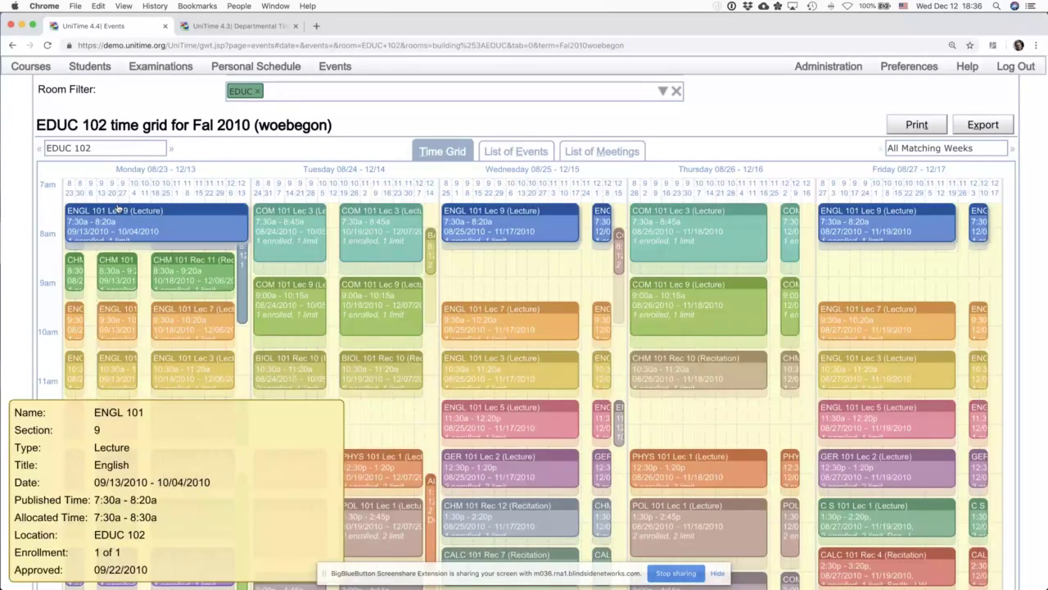
scroll(393, 131, down, 1)
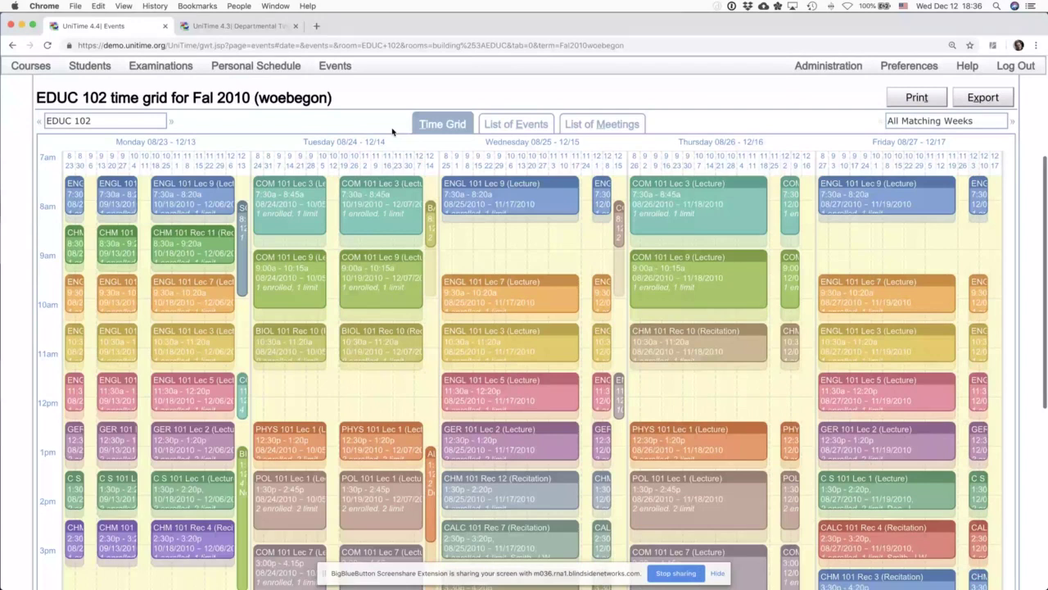
Step: Examine the date columns, scheduled meetings and free times in the EDUC 102 time grid
mouse_move(86, 174)
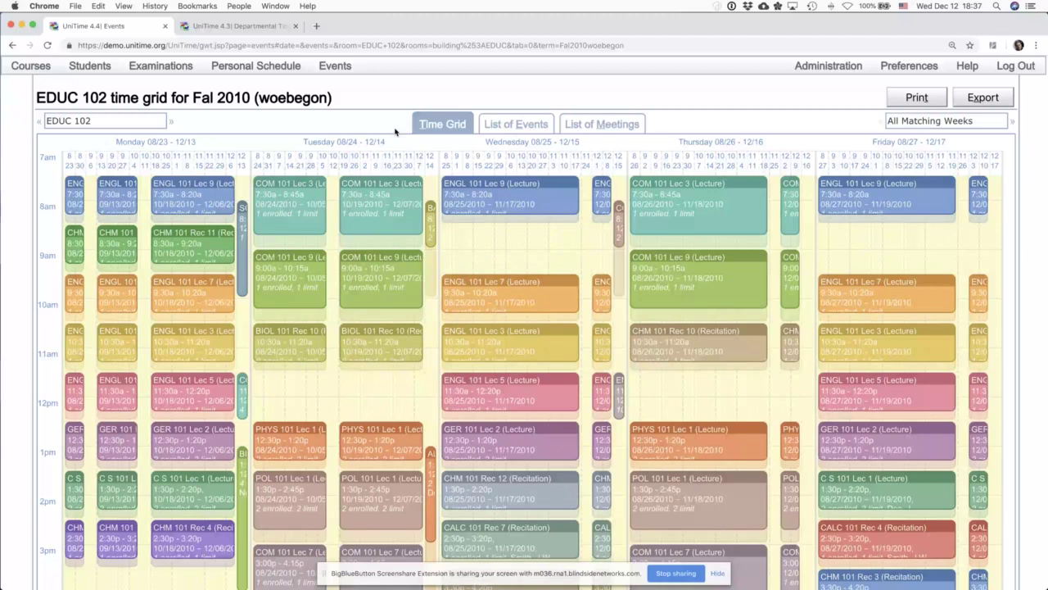
scroll(350, 300, down, 3)
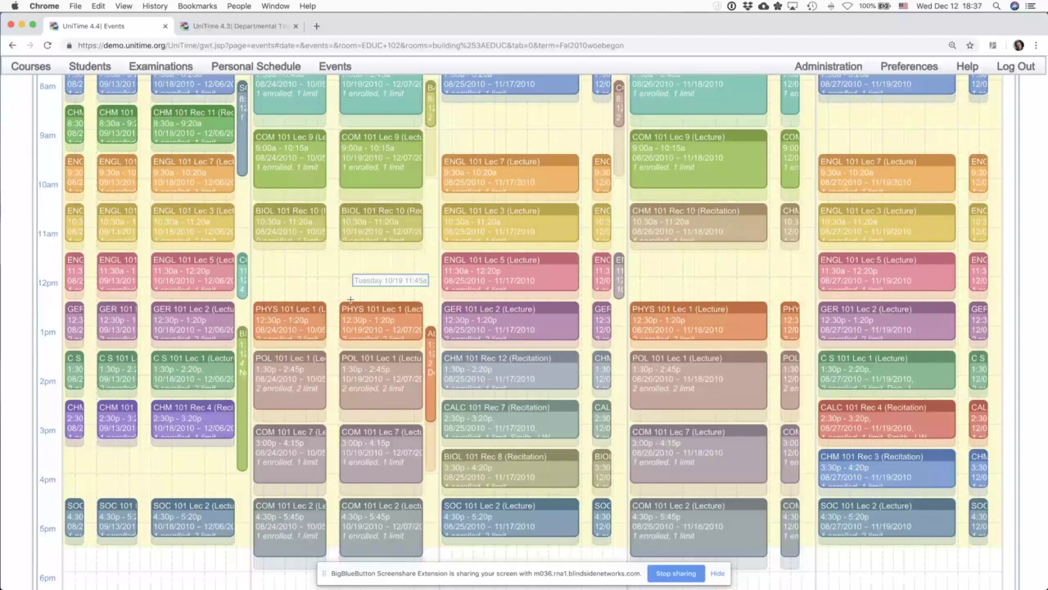
scroll(428, 259, up, 2)
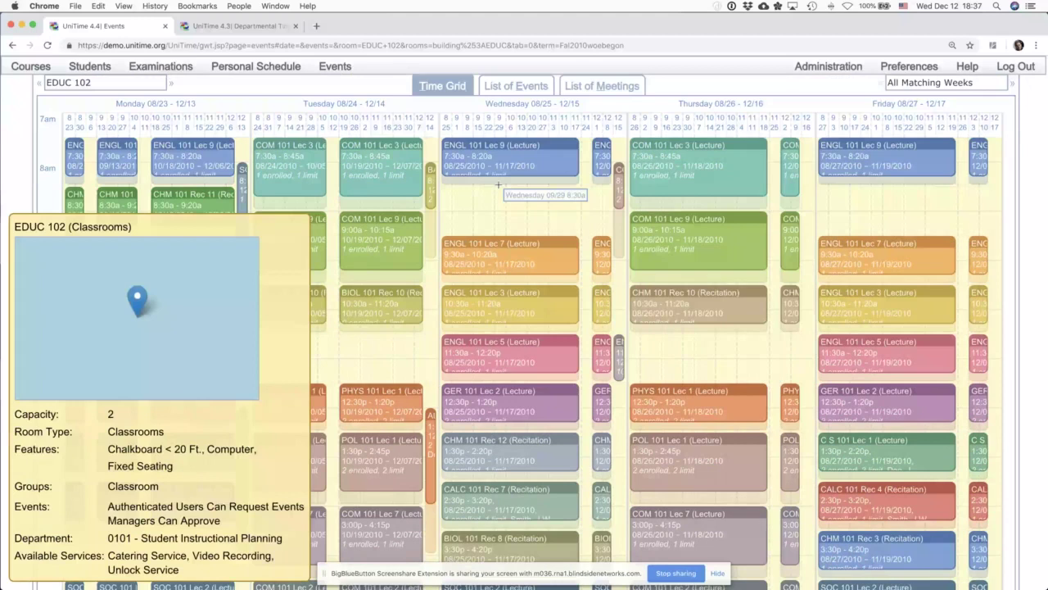
scroll(433, 494, down, 5)
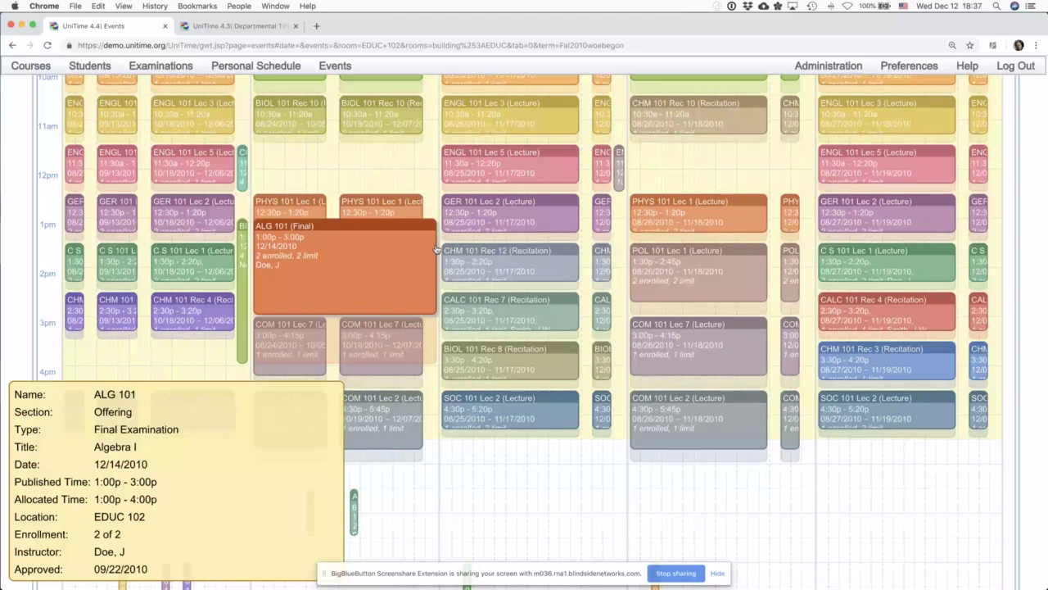
scroll(437, 249, up, 2)
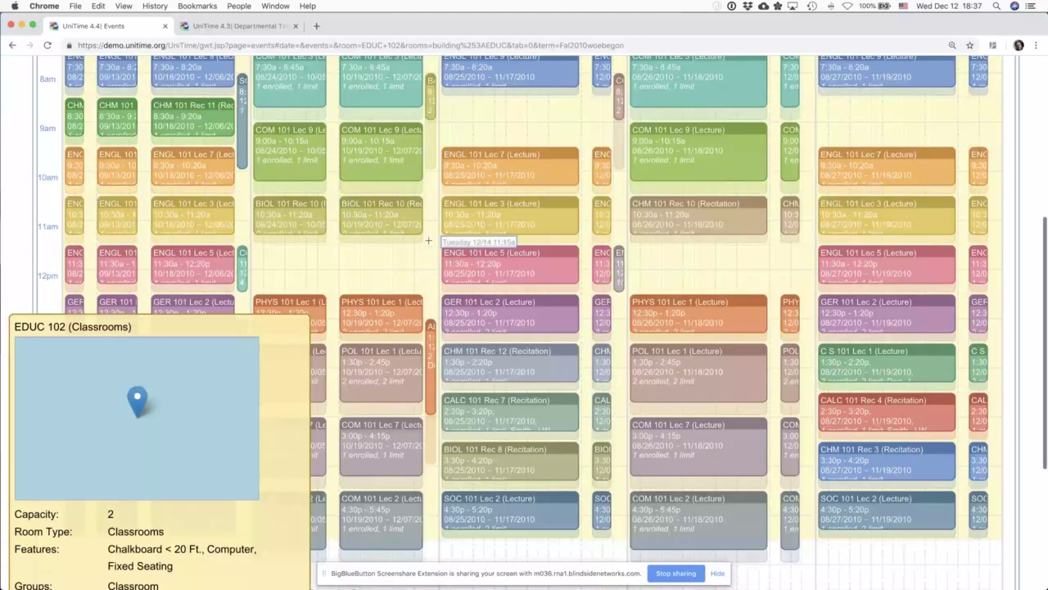
scroll(428, 240, up, 2)
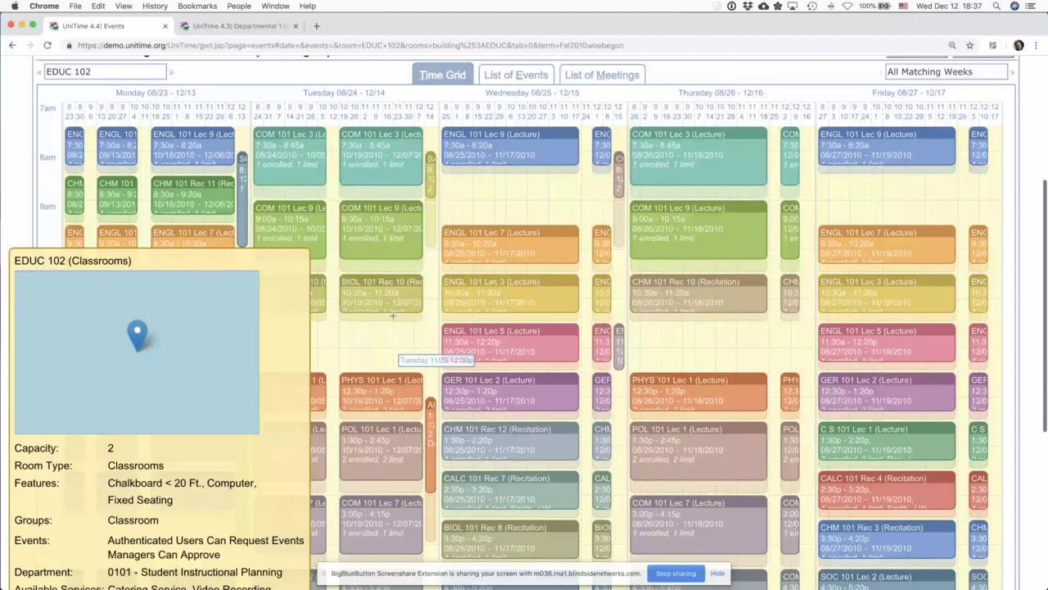
Step: Mark free EDUC 102 slots on Wednesdays 09/08 - 12/01, 8:30a - 9:30a, and Tuesdays 09/14 - 11/09, 11:30a - 12:15p, plus a small Wednesday selection
drag(443, 180, 570, 225)
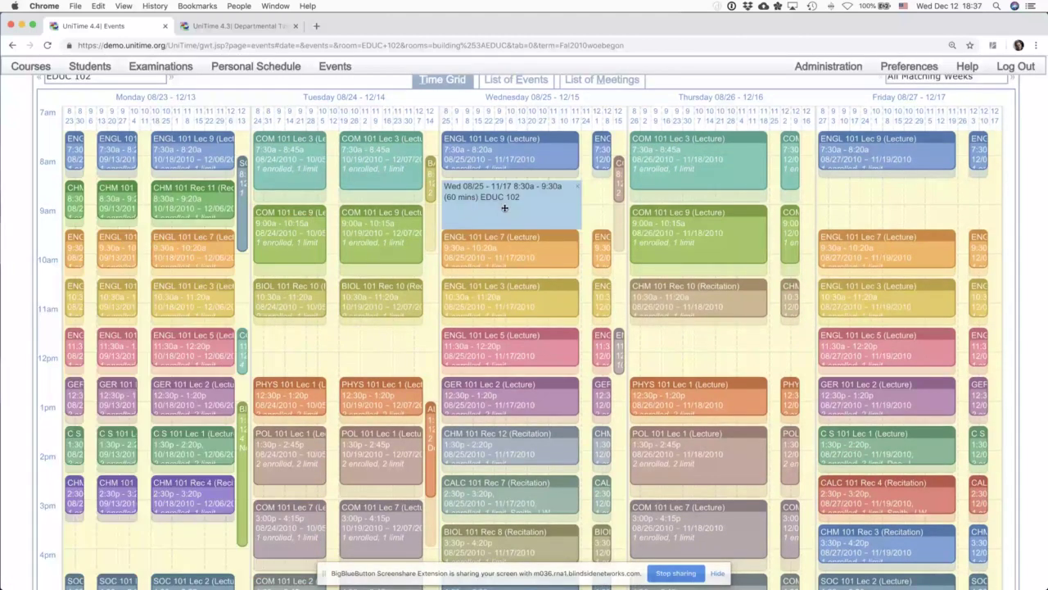
drag(504, 208, 442, 232)
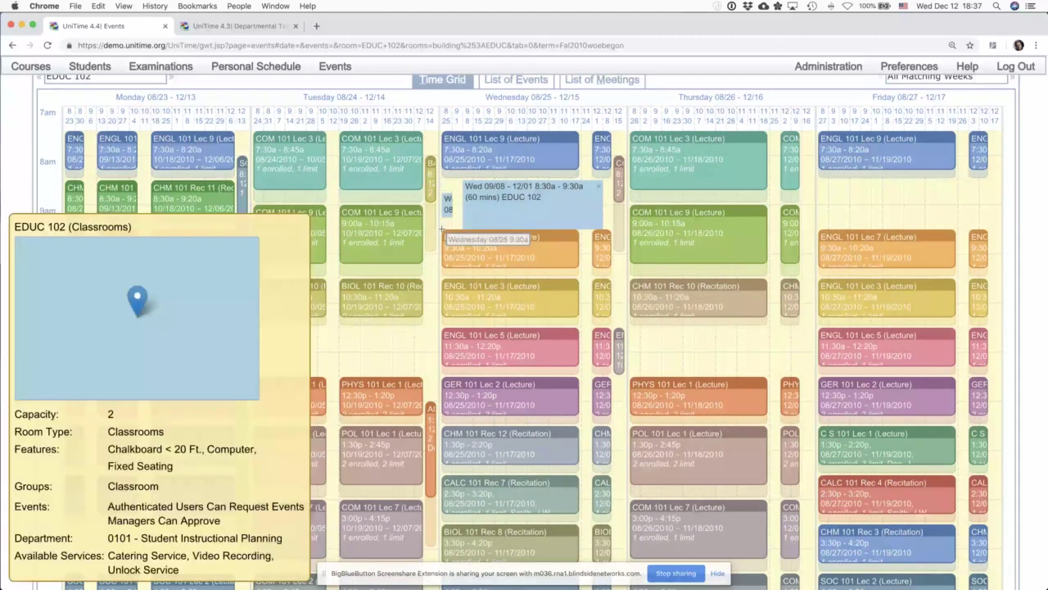
scroll(446, 270, up, 5)
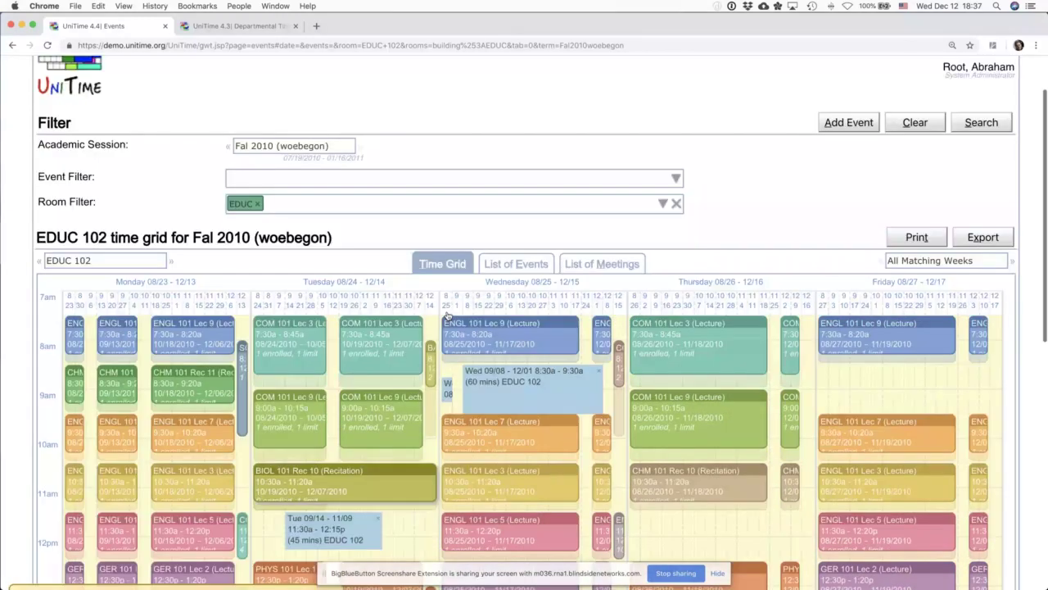
scroll(874, 190, up, 2)
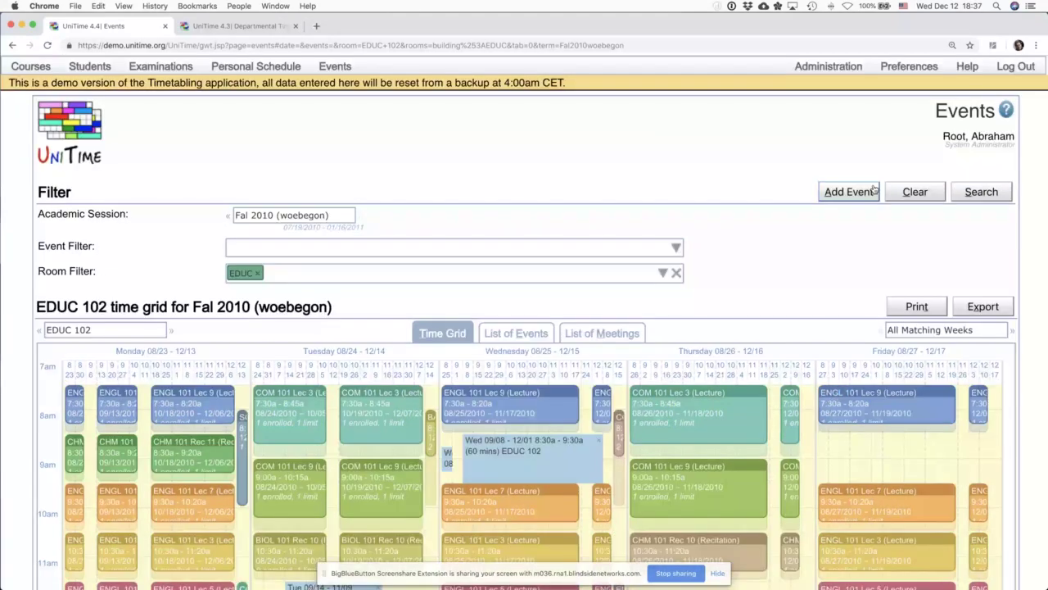
Step: Remove the small Wednesday selection and move the 8:30a - 9:30a selection to the dates 08/25 - 11/17
scroll(764, 183, down, 2)
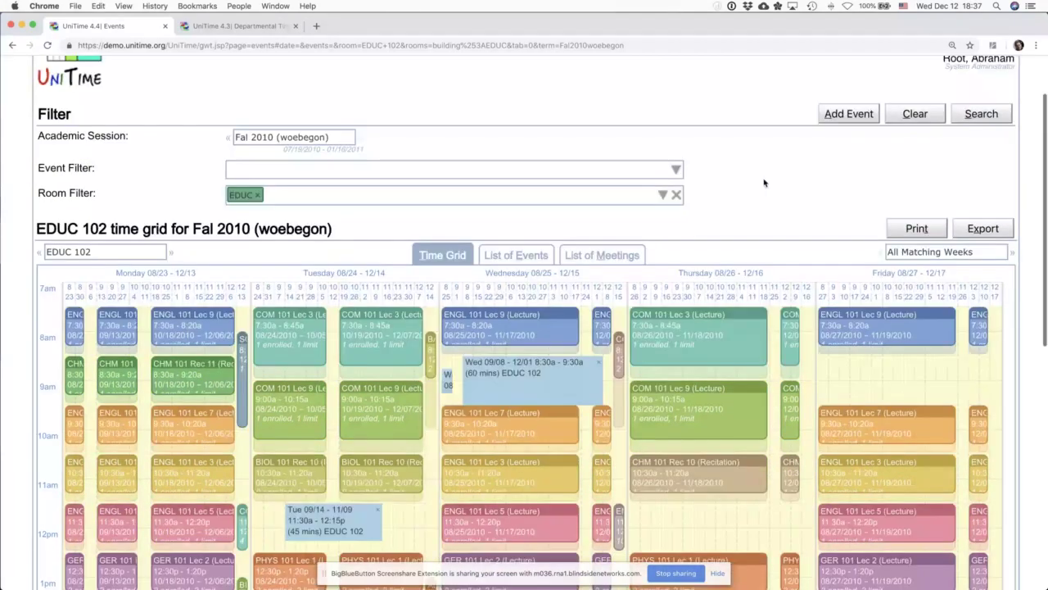
scroll(486, 342, down, 1)
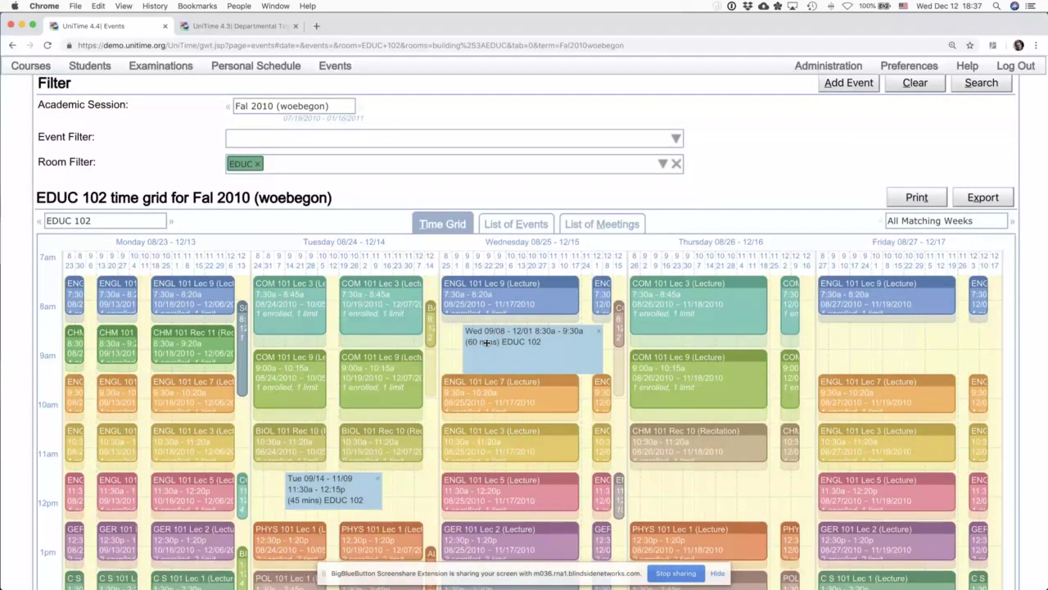
drag(486, 343, 615, 337)
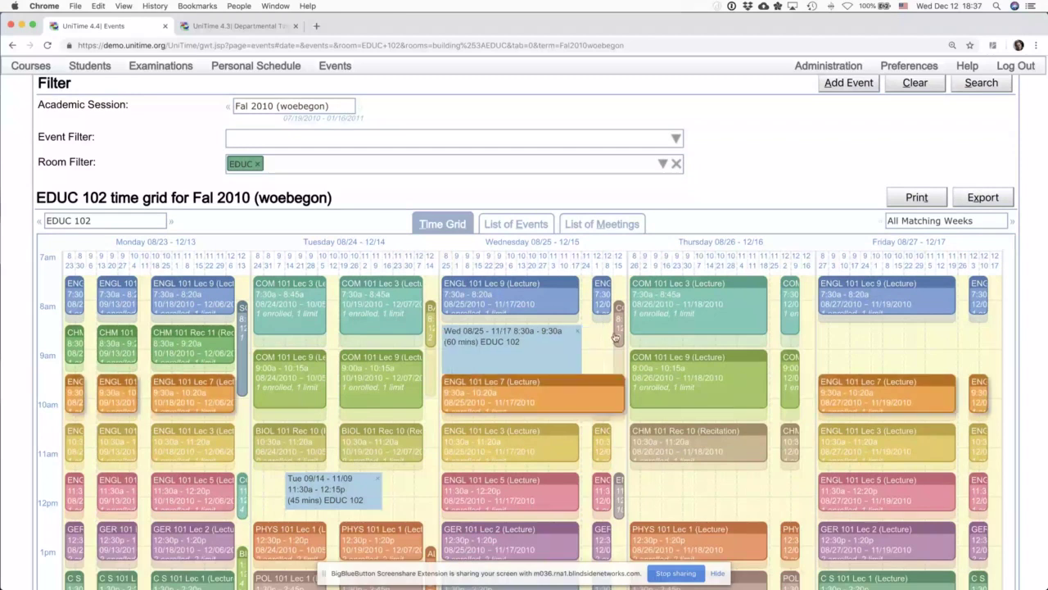
scroll(785, 184, up, 3)
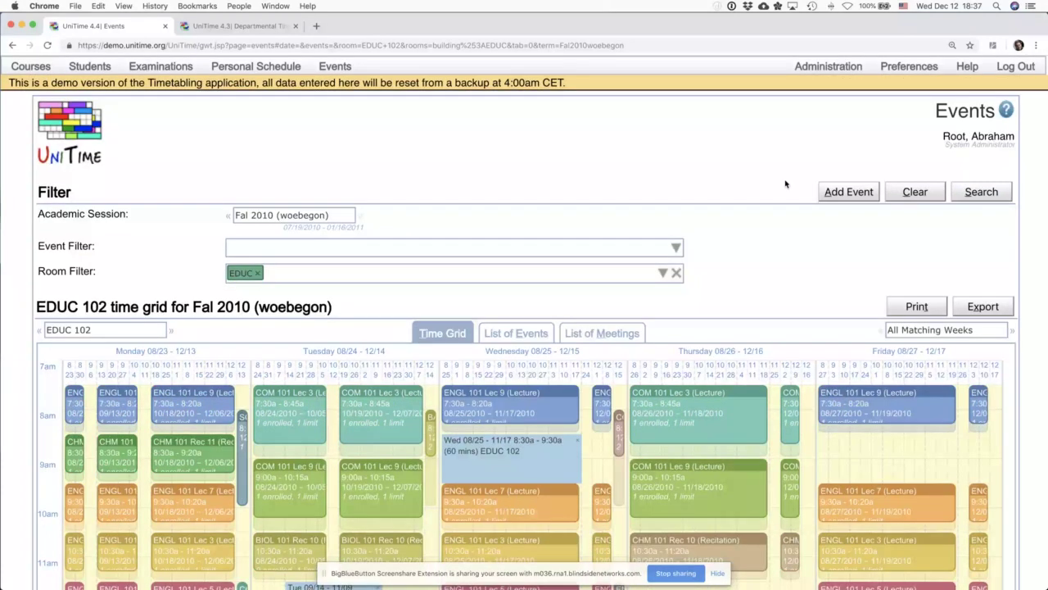
Step: Show the EDUC 102 results as a list of events and review which additional columns can be displayed
scroll(498, 391, down, 1)
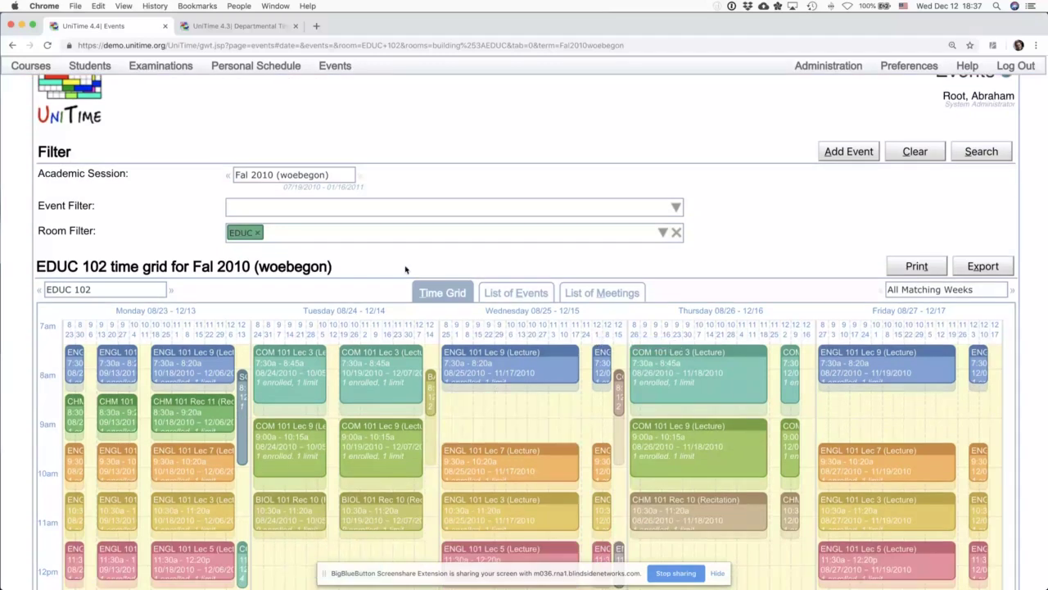
scroll(405, 269, up, 1)
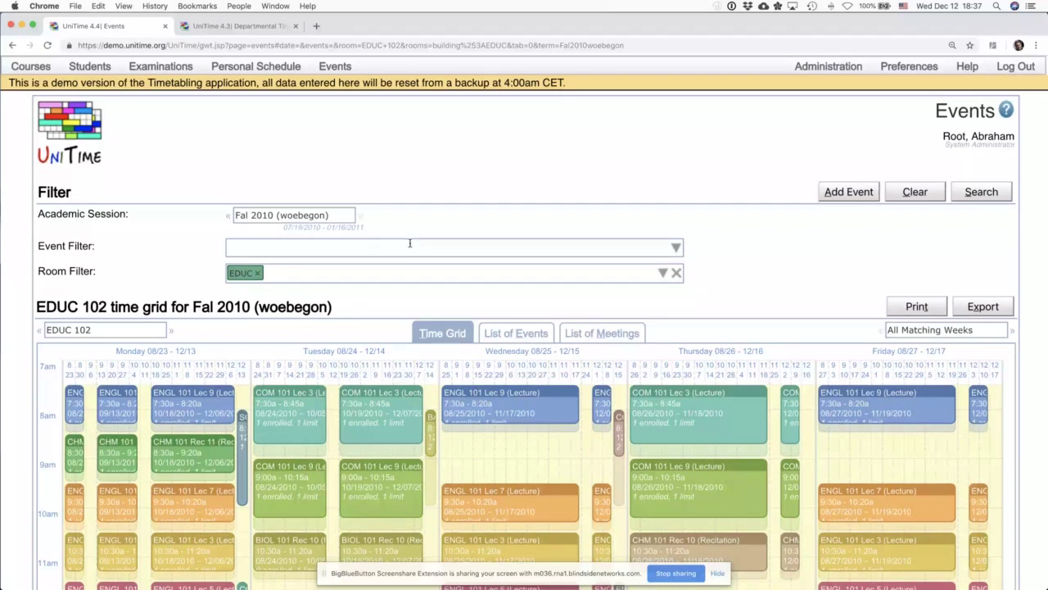
click(501, 339)
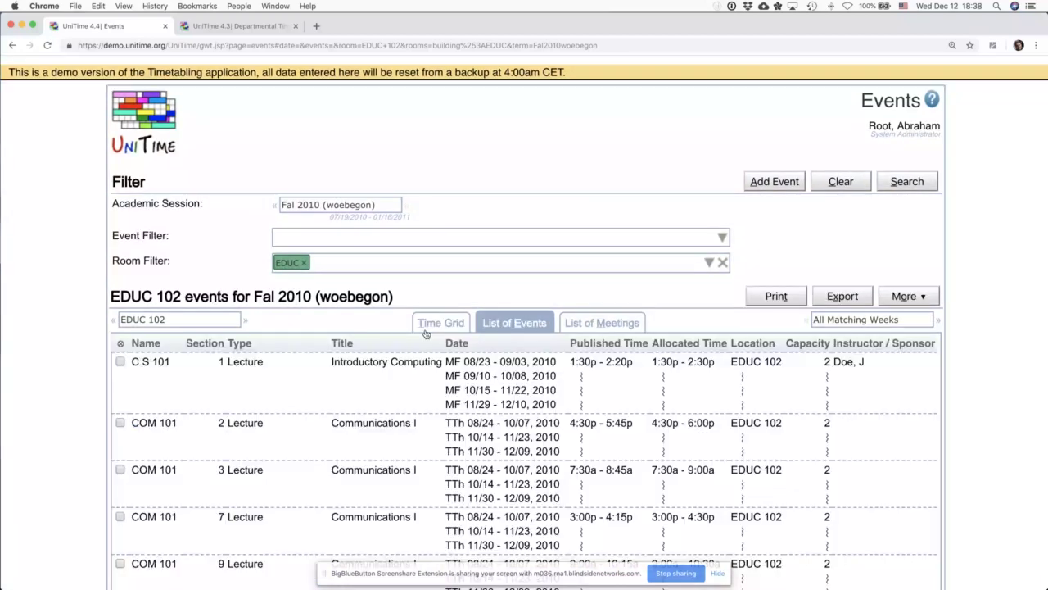
scroll(459, 334, down, 3)
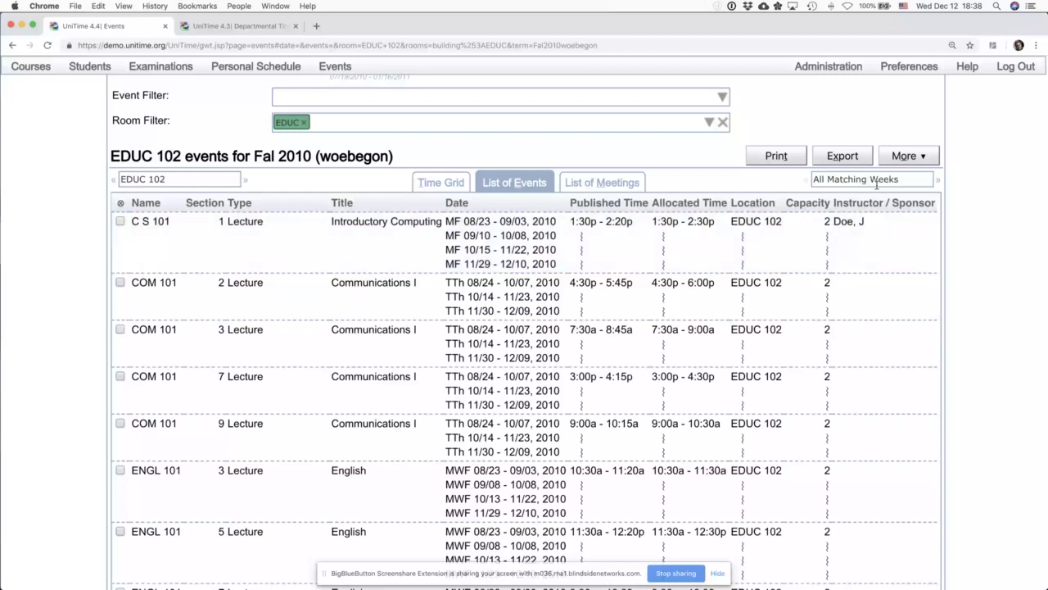
click(906, 155)
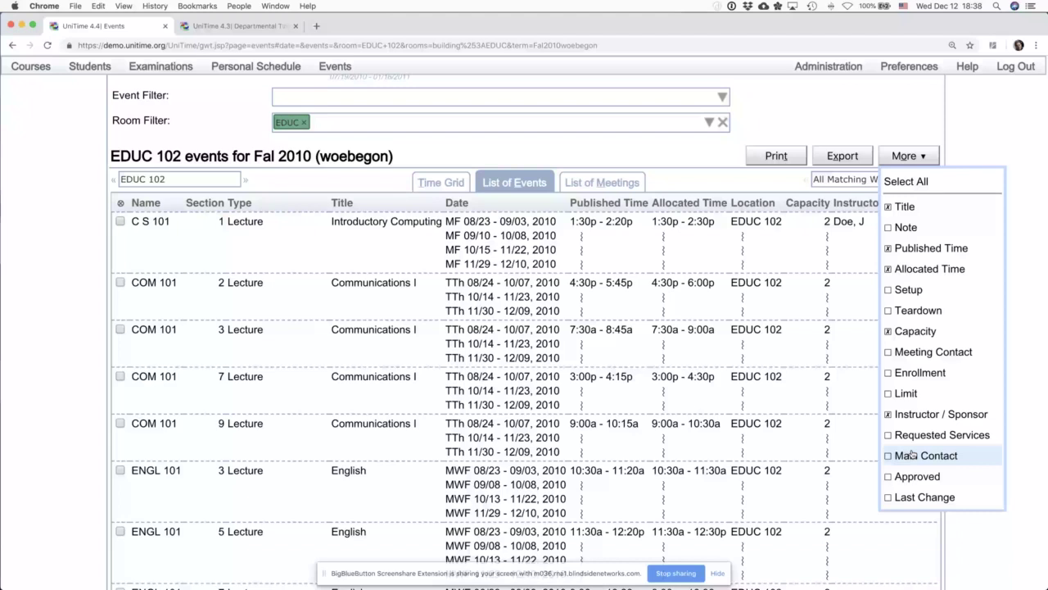
click(793, 117)
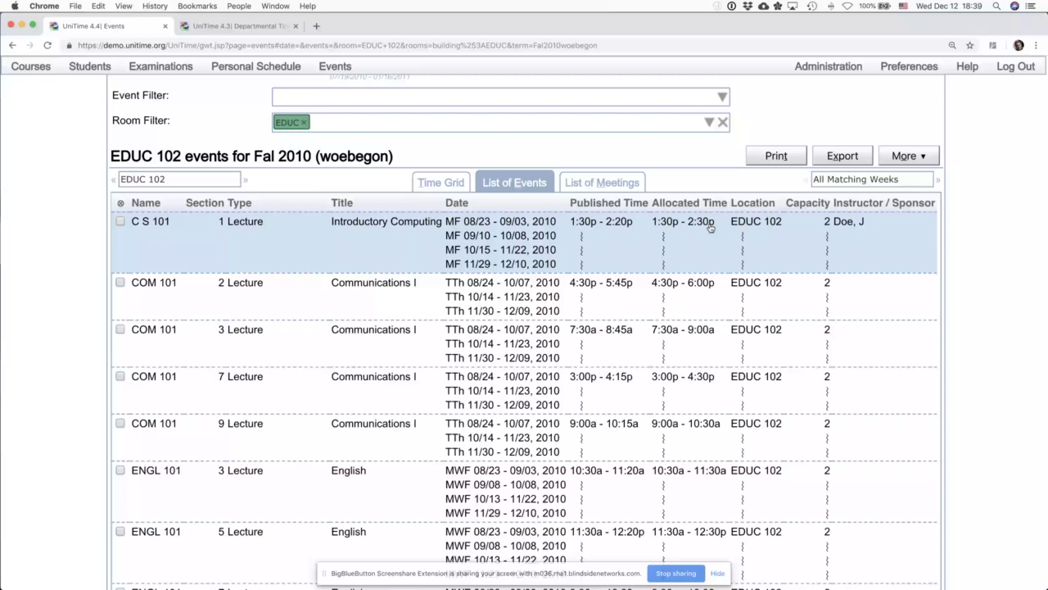
Step: Return to the EDUC 102 time grid and review its available export formats
click(441, 182)
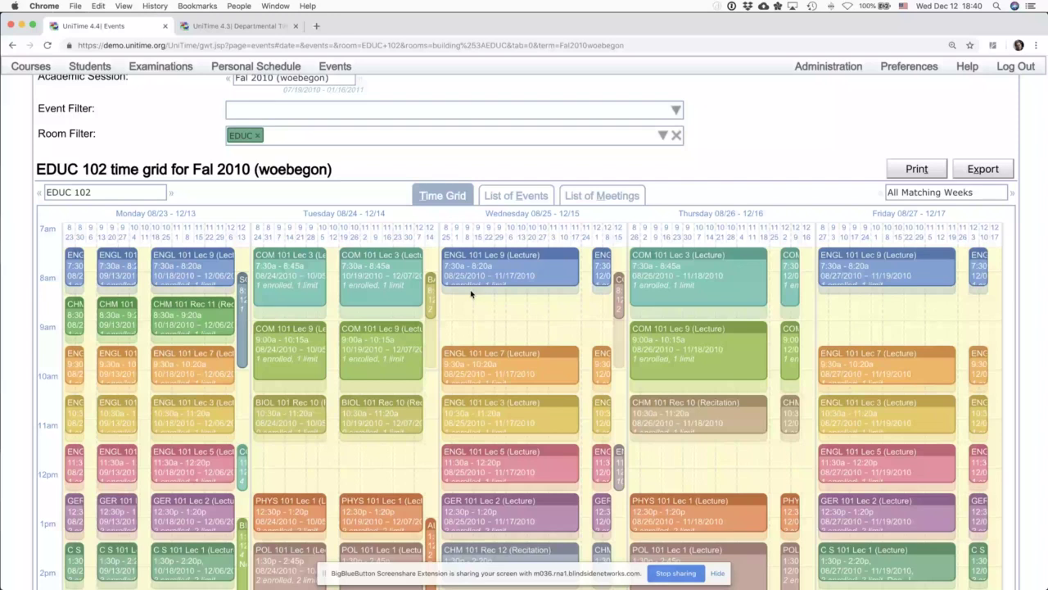
scroll(491, 246, up, 1)
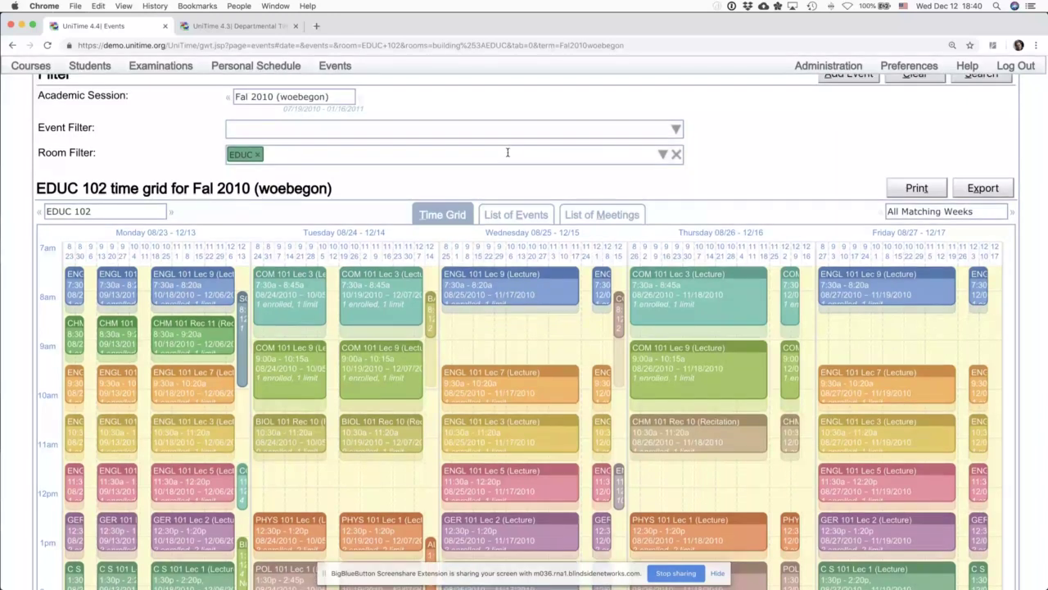
click(994, 189)
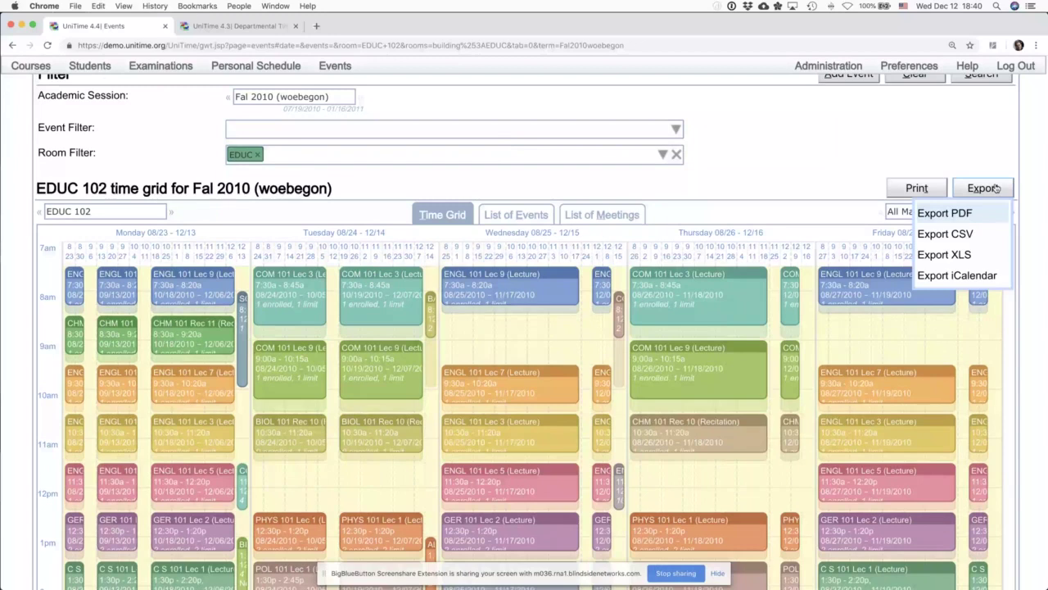
click(516, 215)
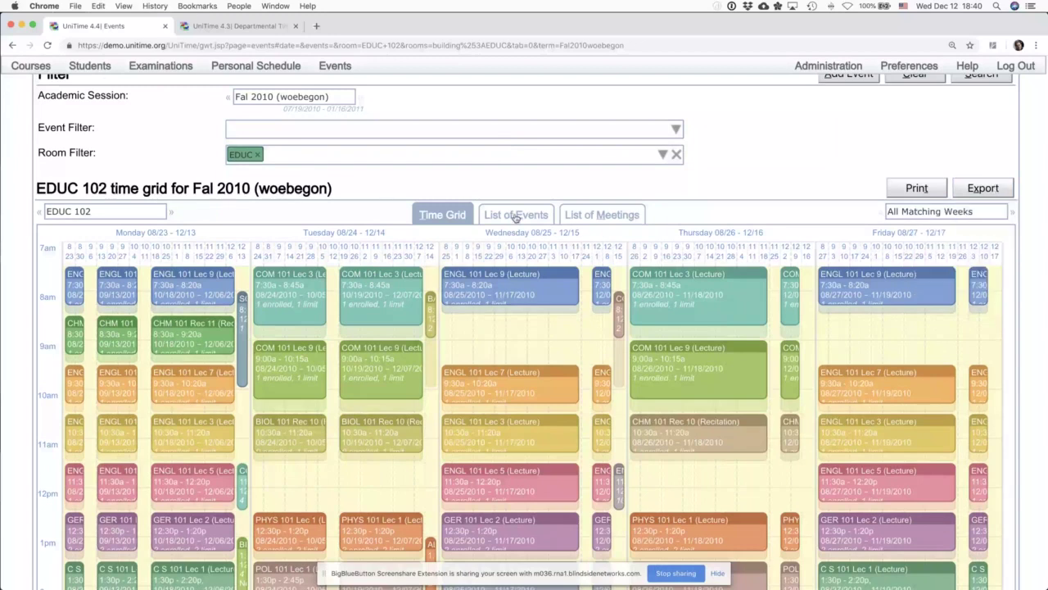
Step: Show the EDUC 102 list of events and view its iCalendar export dialog, closing it without downloading
click(516, 215)
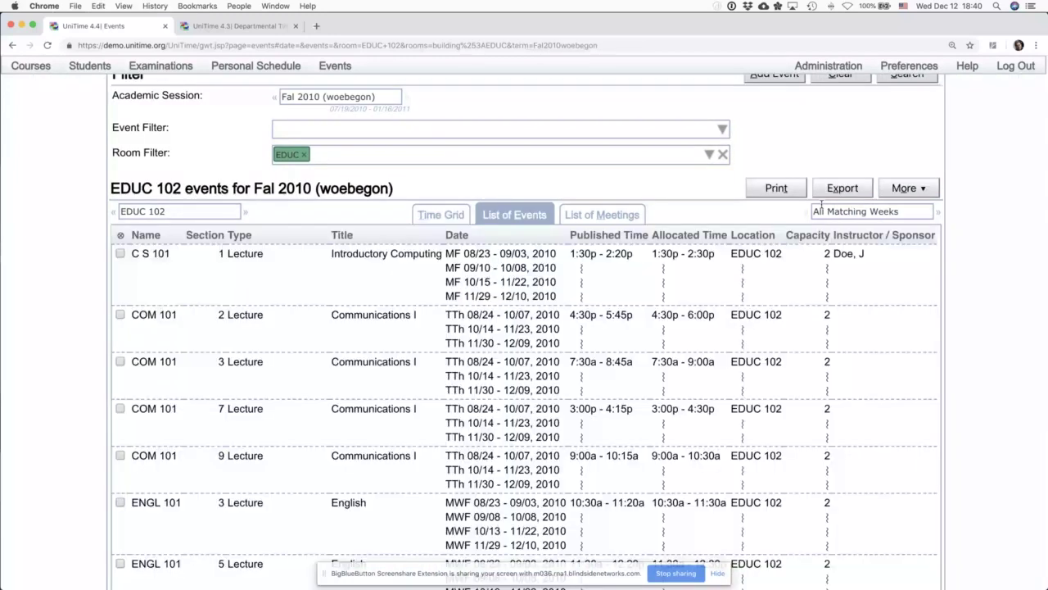
scroll(821, 204, up, 2)
click(832, 268)
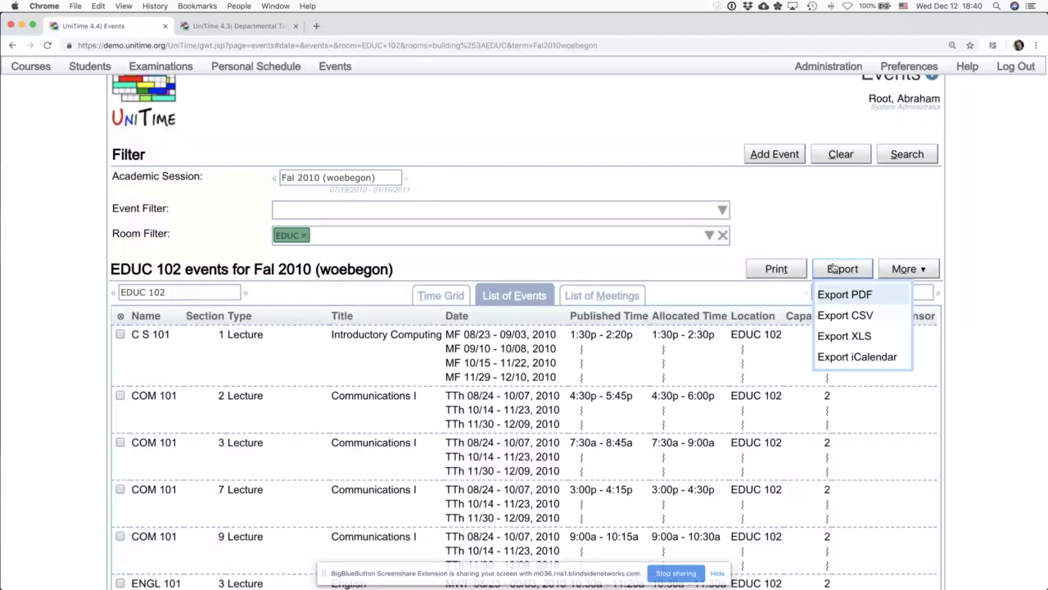
click(852, 357)
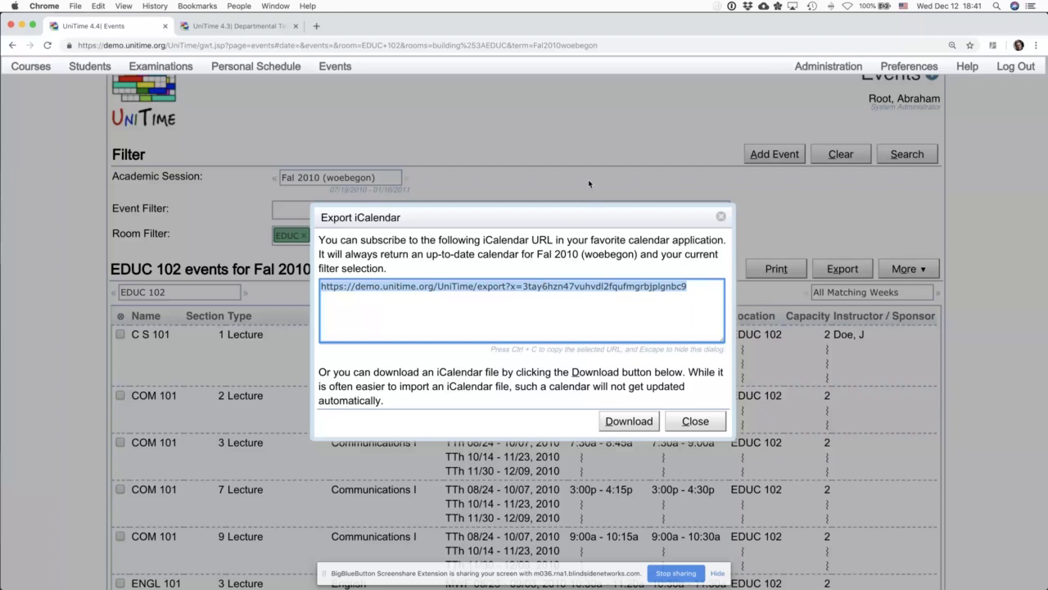
key(Escape)
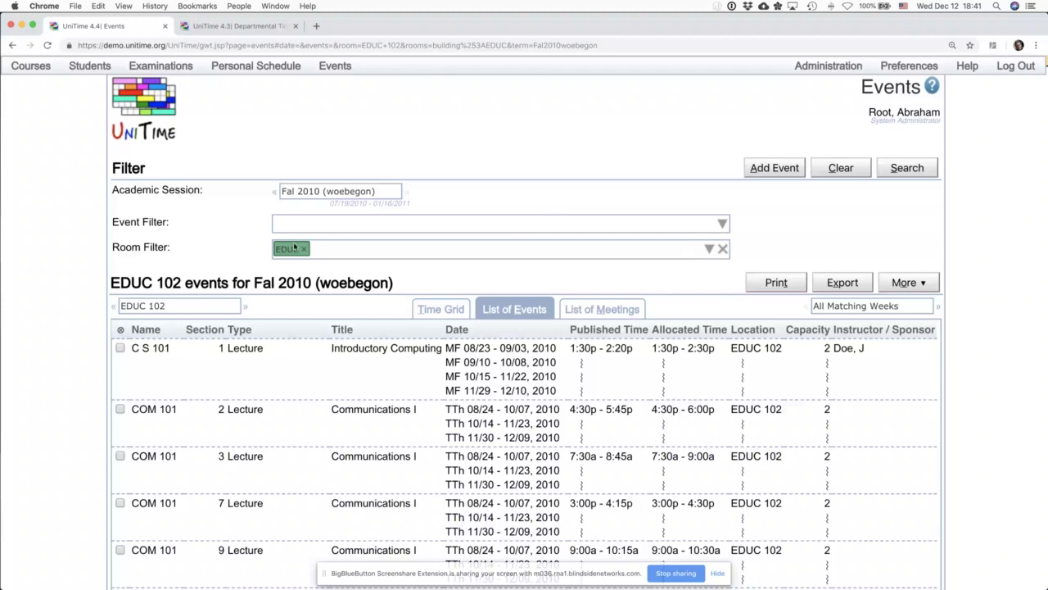
Step: Replace the room filter with EDUC 101 and search for the events in that room
click(720, 250)
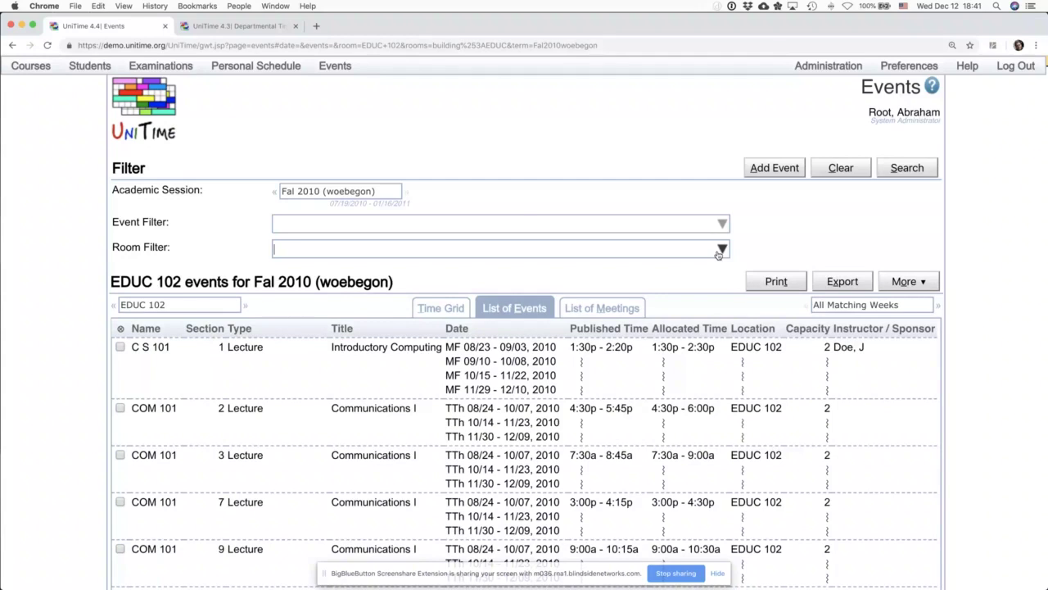
click(719, 250)
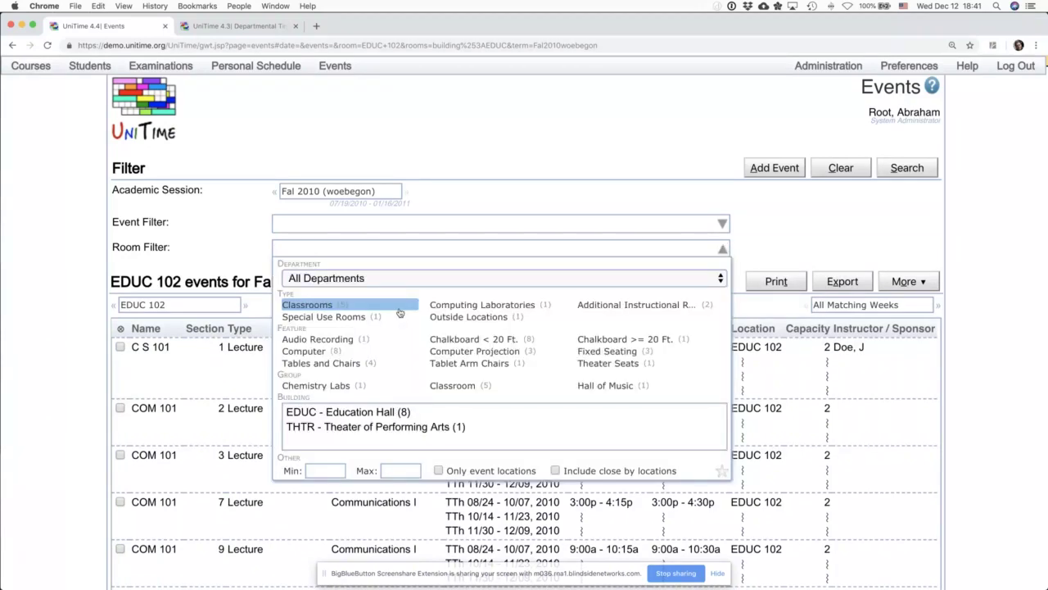
text(EDUC 101)
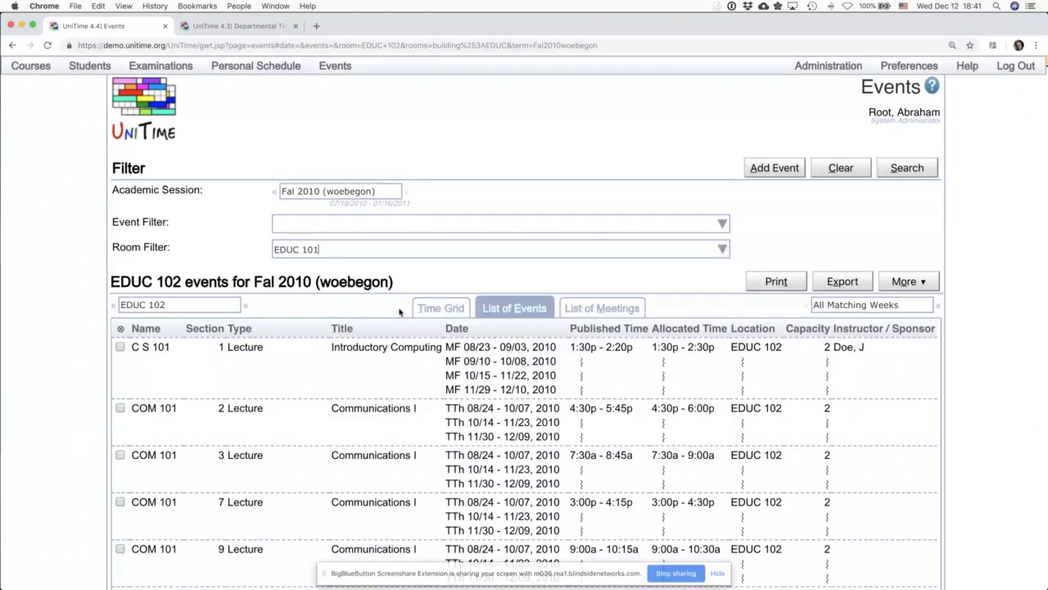
click(904, 172)
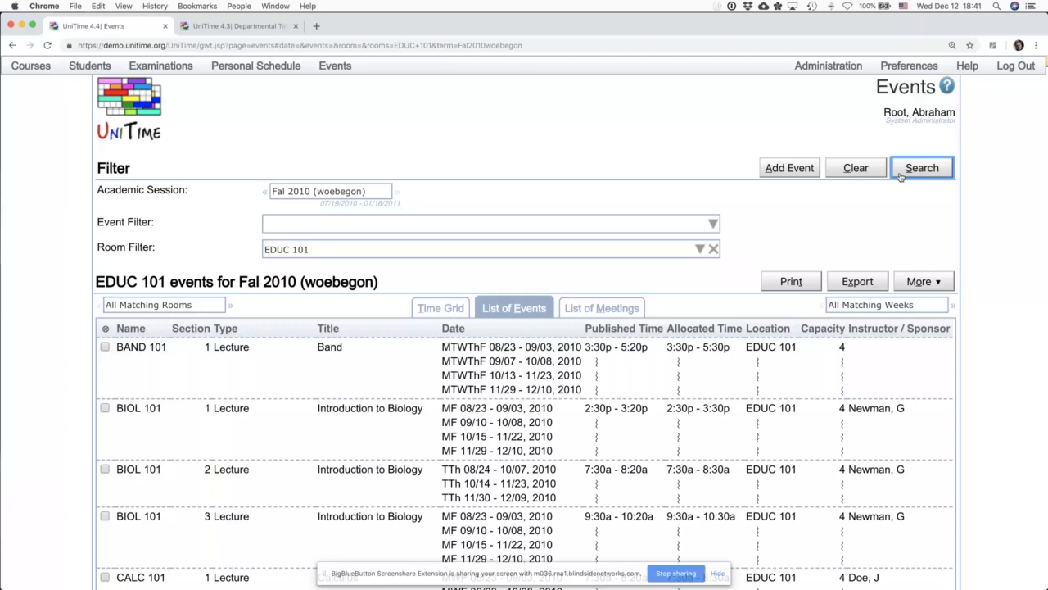
scroll(515, 222, down, 2)
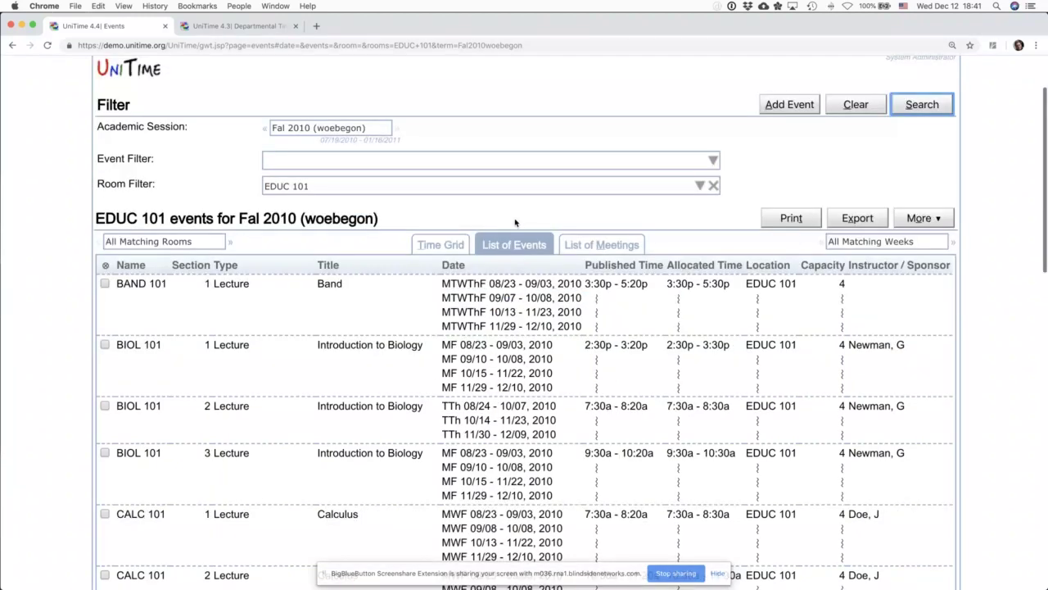
scroll(516, 222, up, 2)
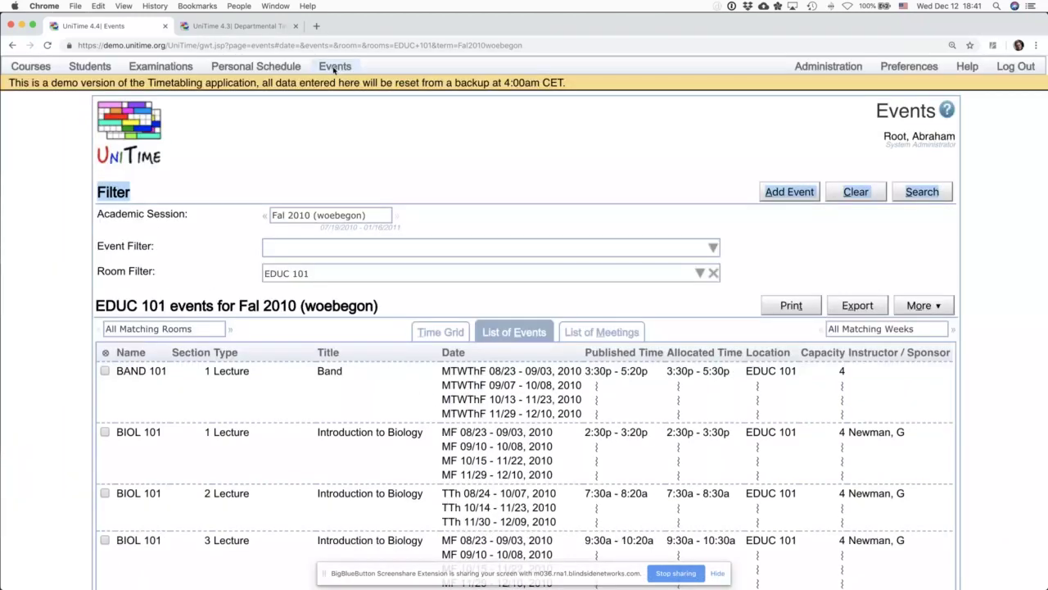
Step: Open the event Room Availability page and set the end time of the searched period to noon
click(334, 68)
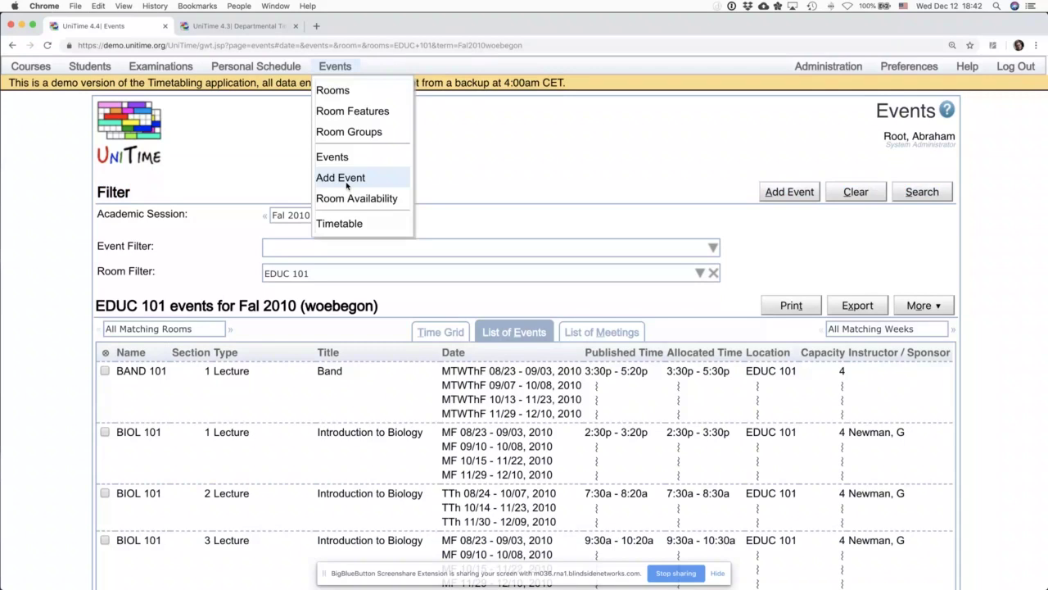
click(347, 182)
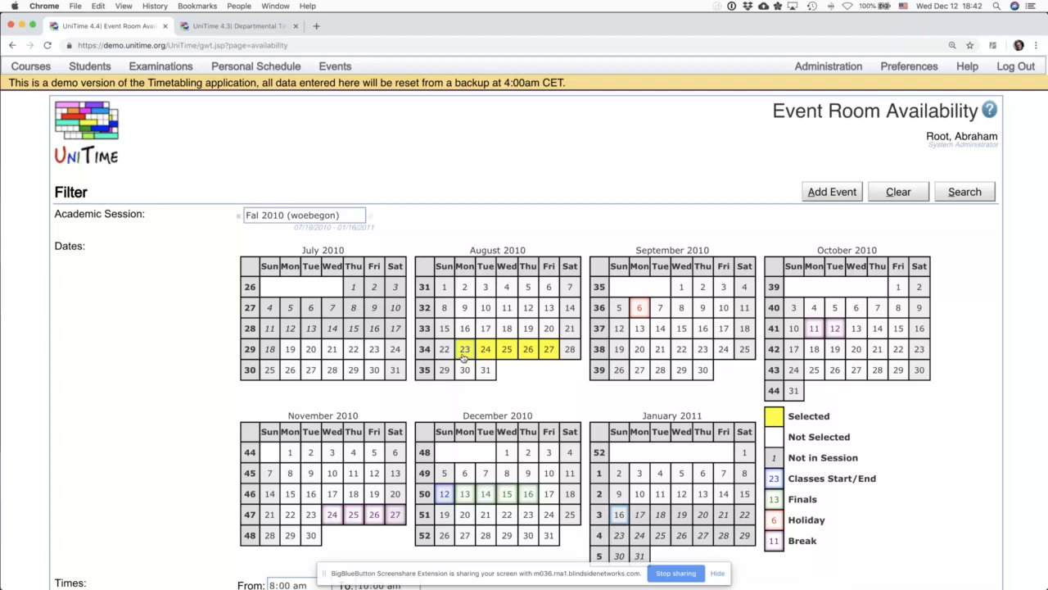
scroll(541, 352, down, 2)
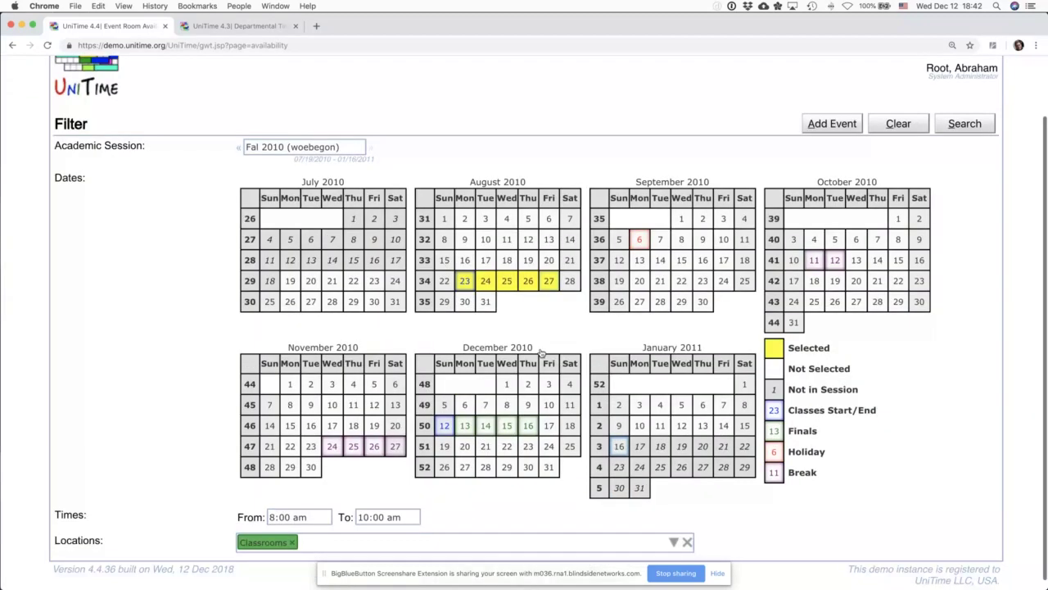
click(308, 516)
click(379, 507)
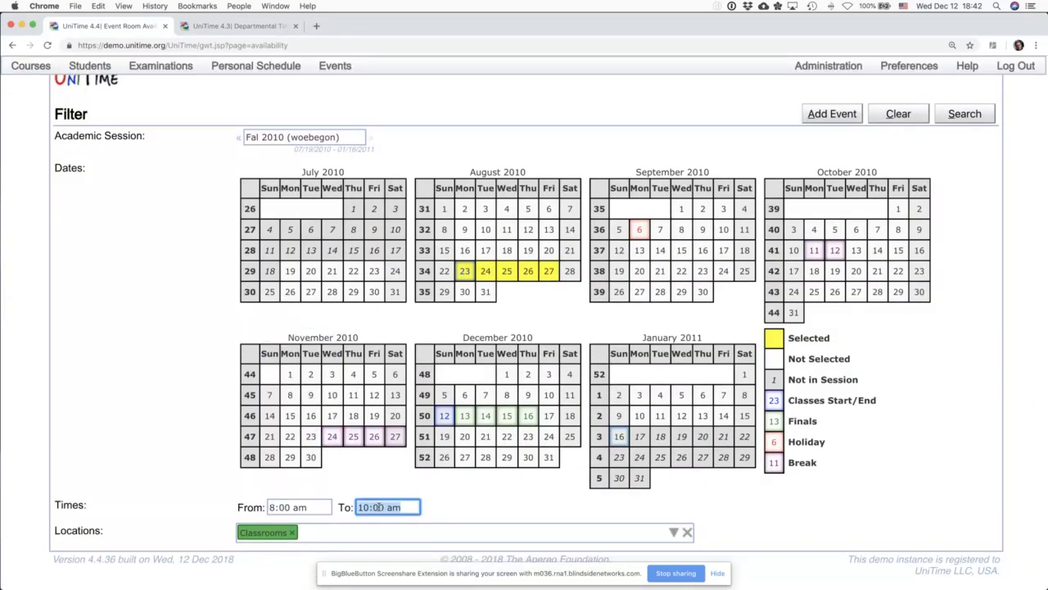
text(1)
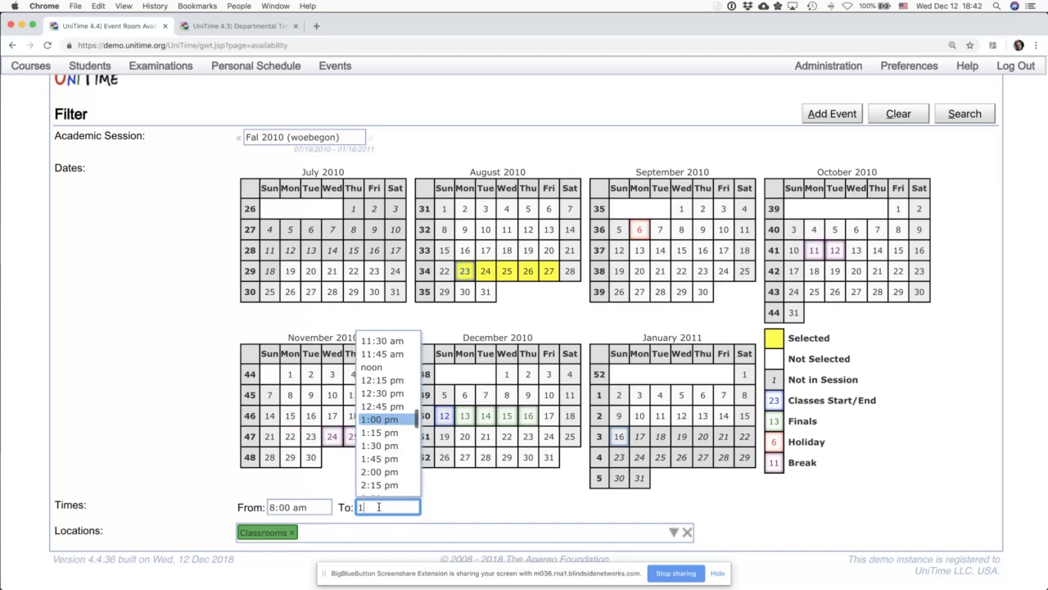
key(BackSpace)
text(noon)
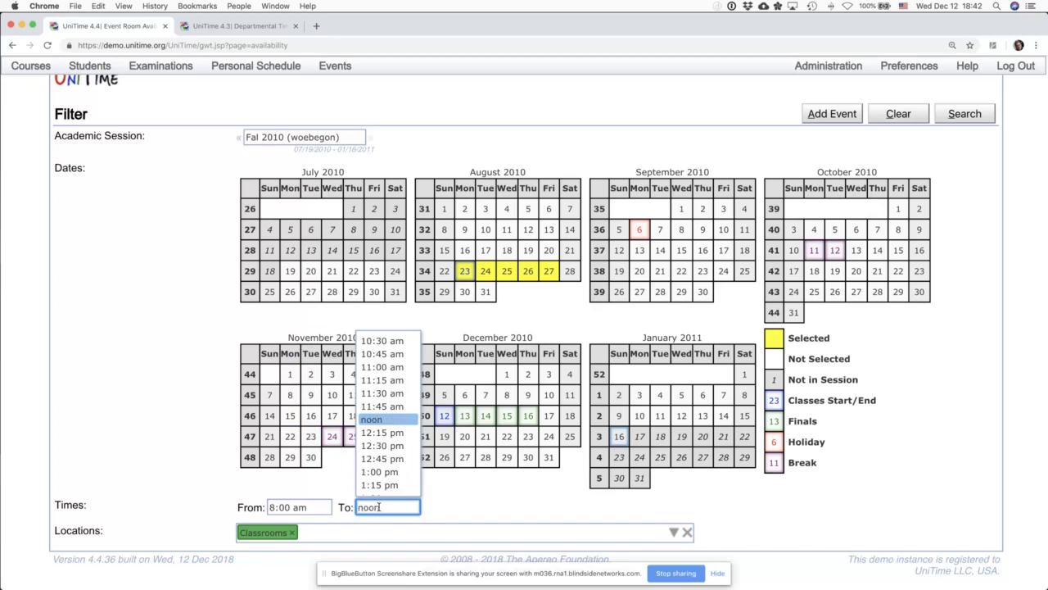
Step: Add the EDUC building to the Classrooms location filter and search for room availability
click(400, 529)
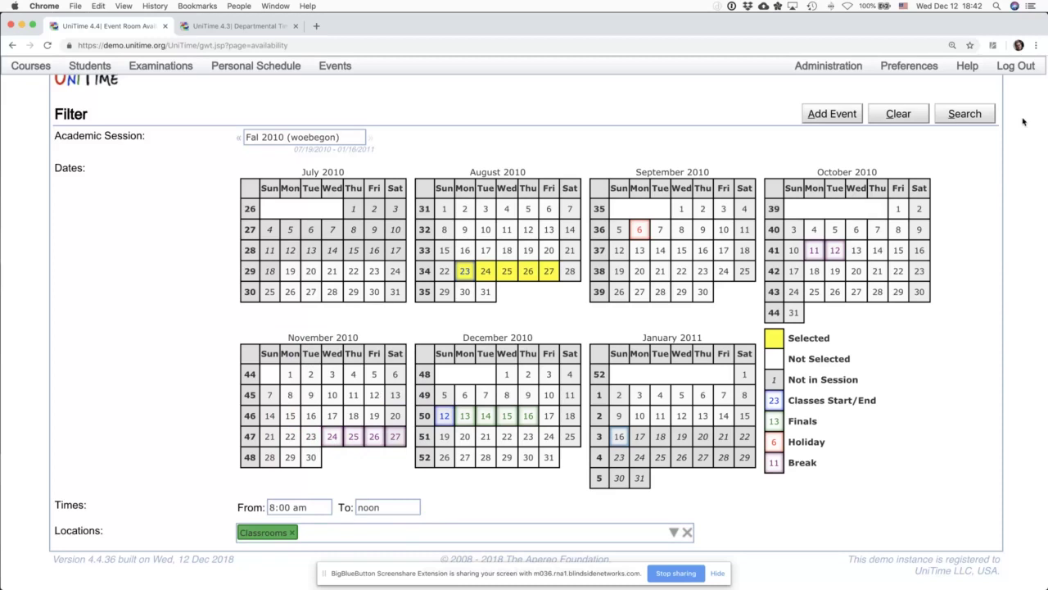
text(edu)
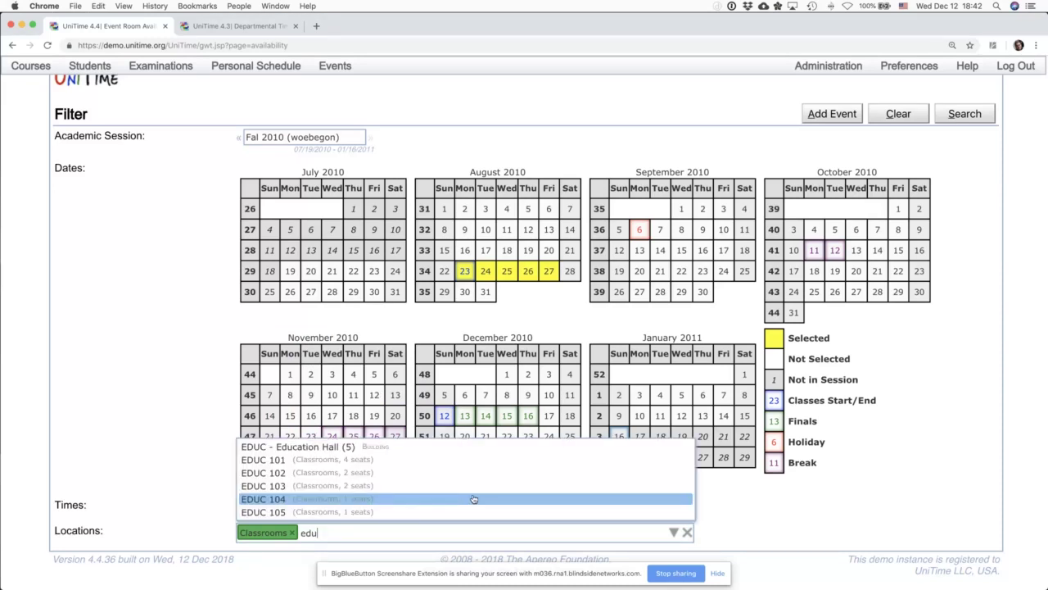
key(Return)
key(Return)
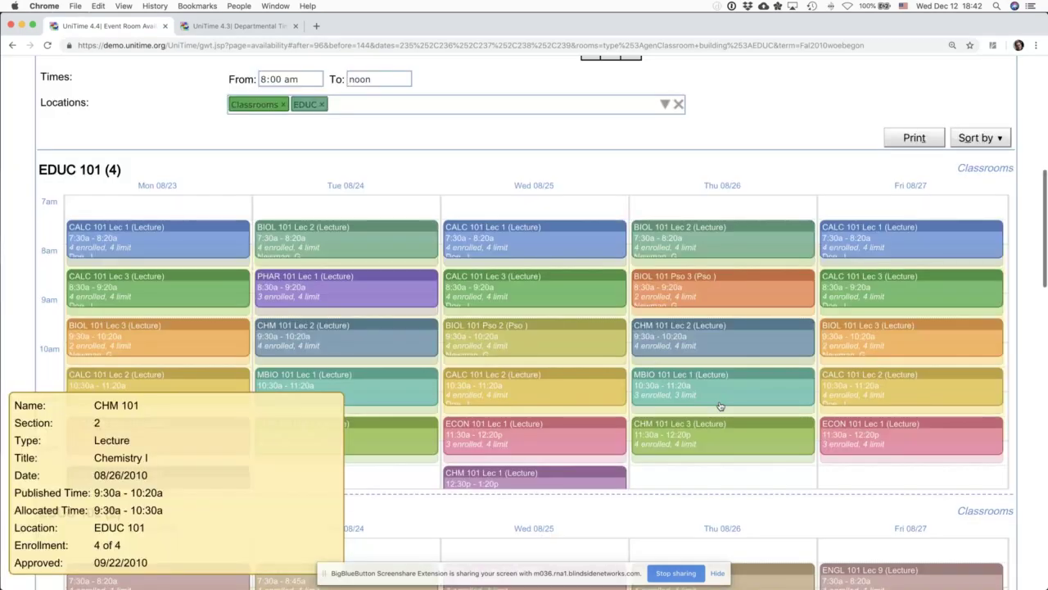
Step: Sort the room availability grids by capacity, first ascending and finally descending
scroll(139, 153, up, 1)
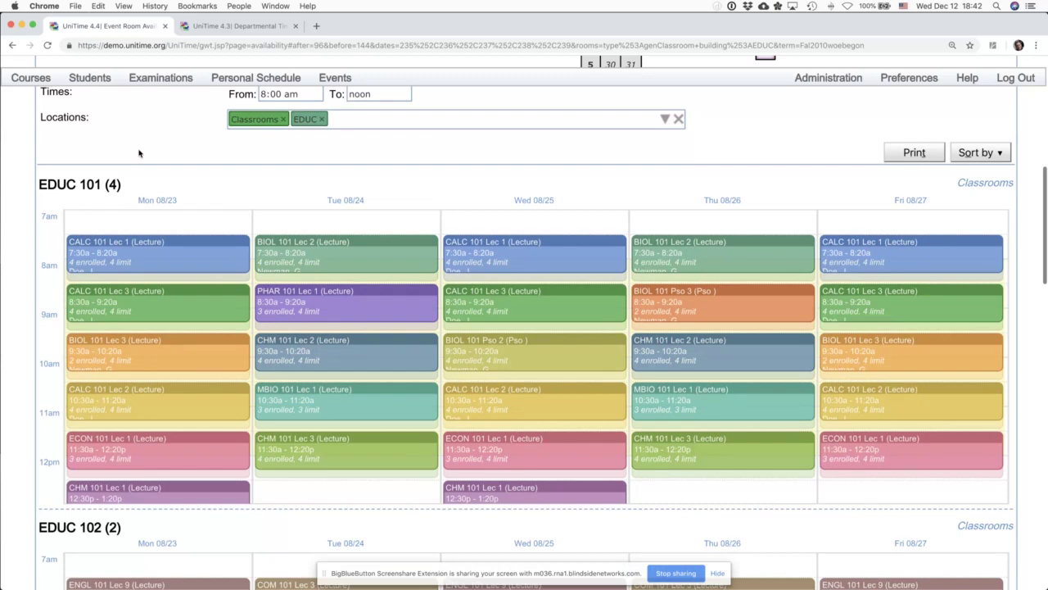
scroll(139, 153, up, 5)
click(981, 285)
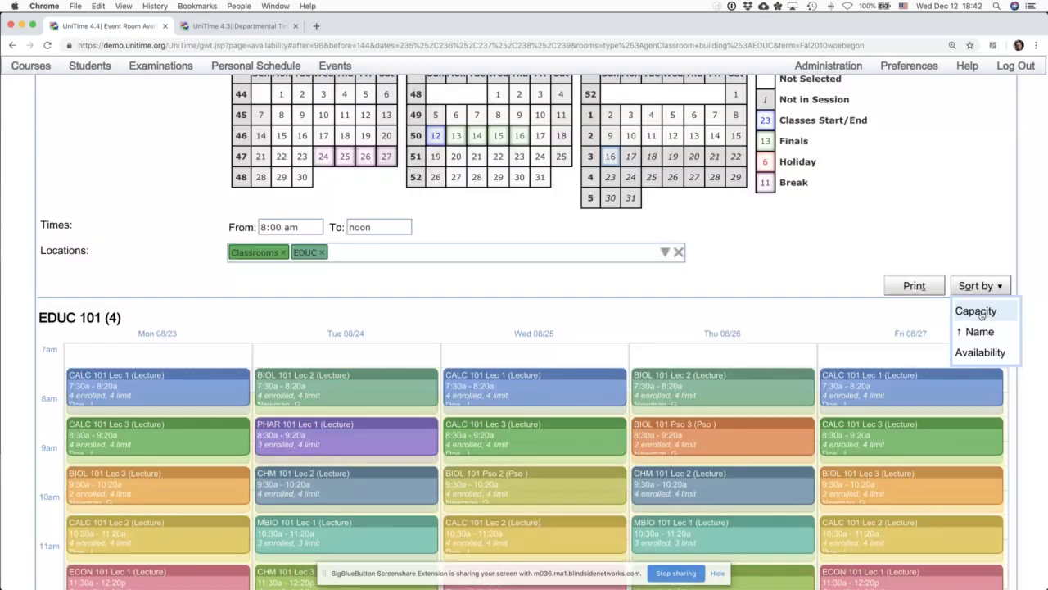
click(977, 311)
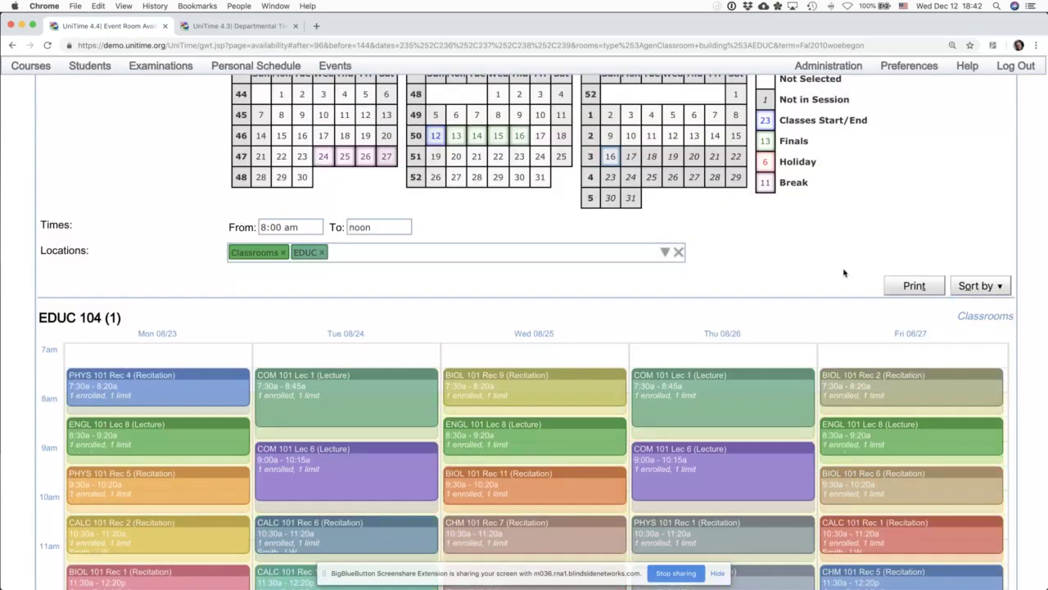
scroll(844, 273, down, 2)
click(997, 255)
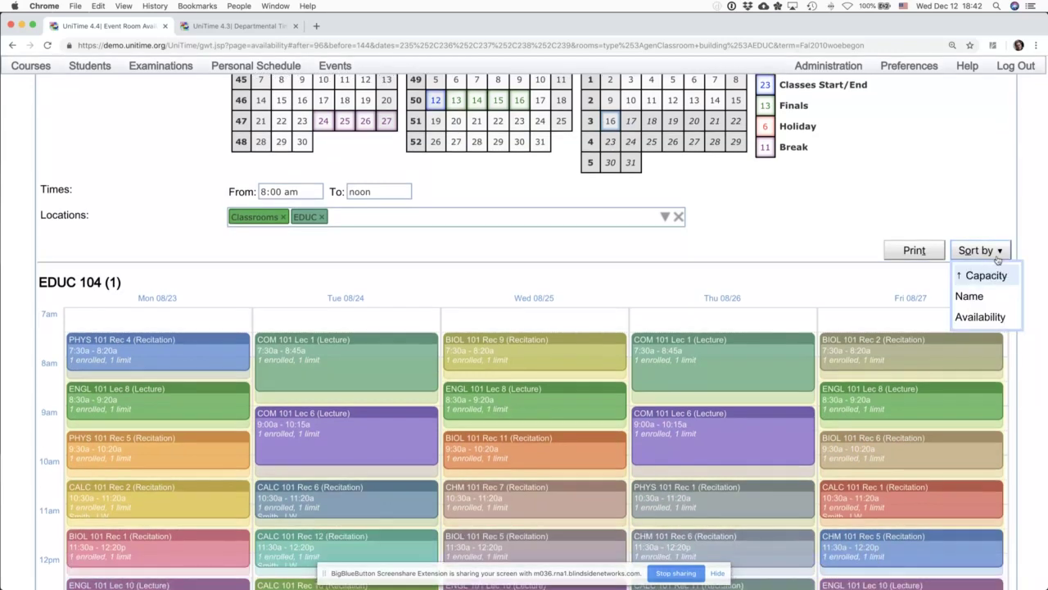
click(985, 276)
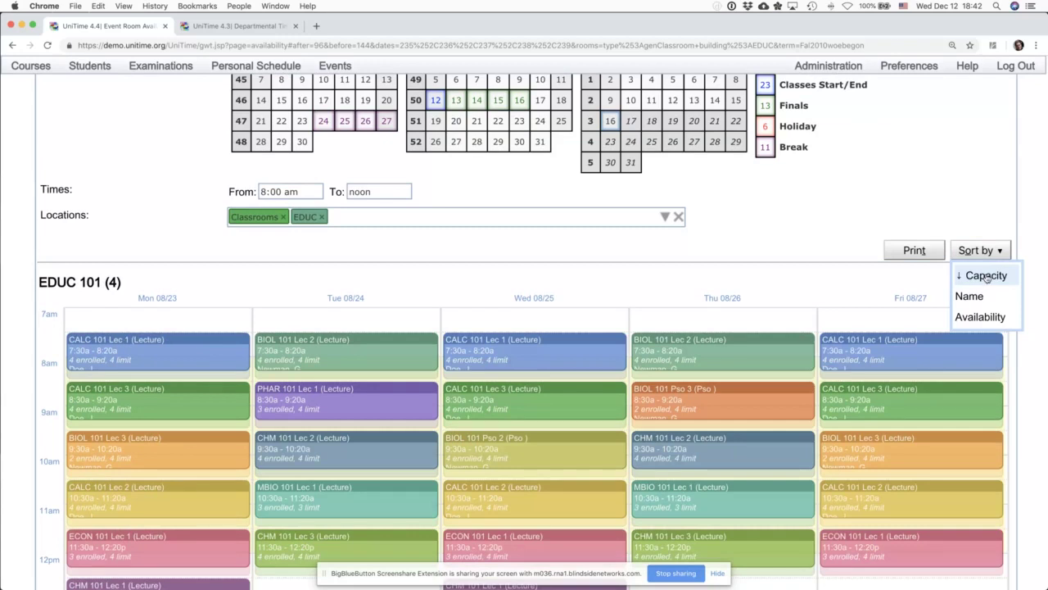
scroll(755, 216, down, 2)
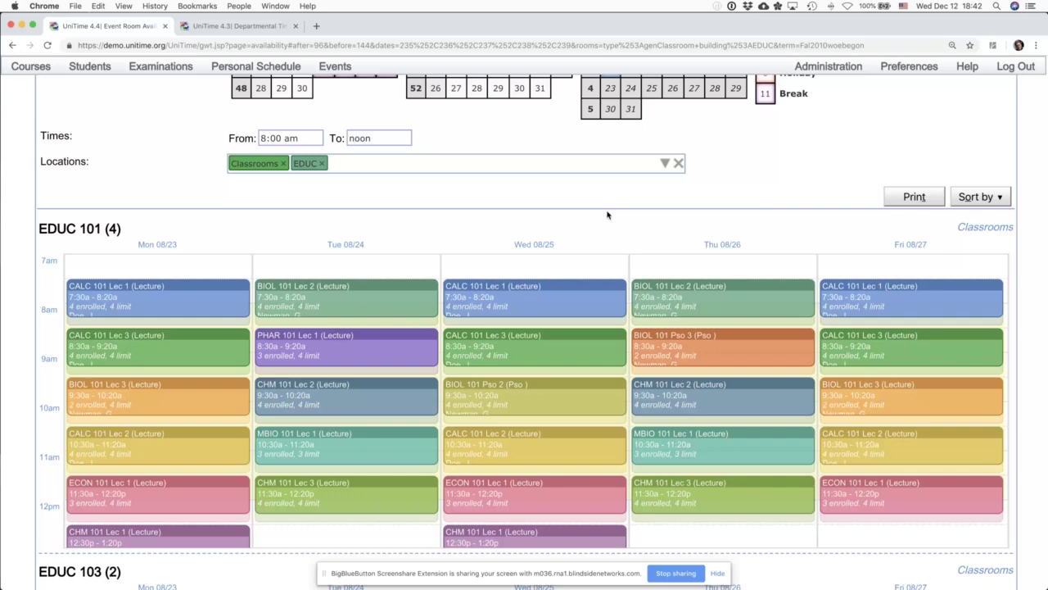
Step: Examine the weekly availability grids of the EDUC classrooms for free times and details of events and rooms
scroll(607, 214, down, 1)
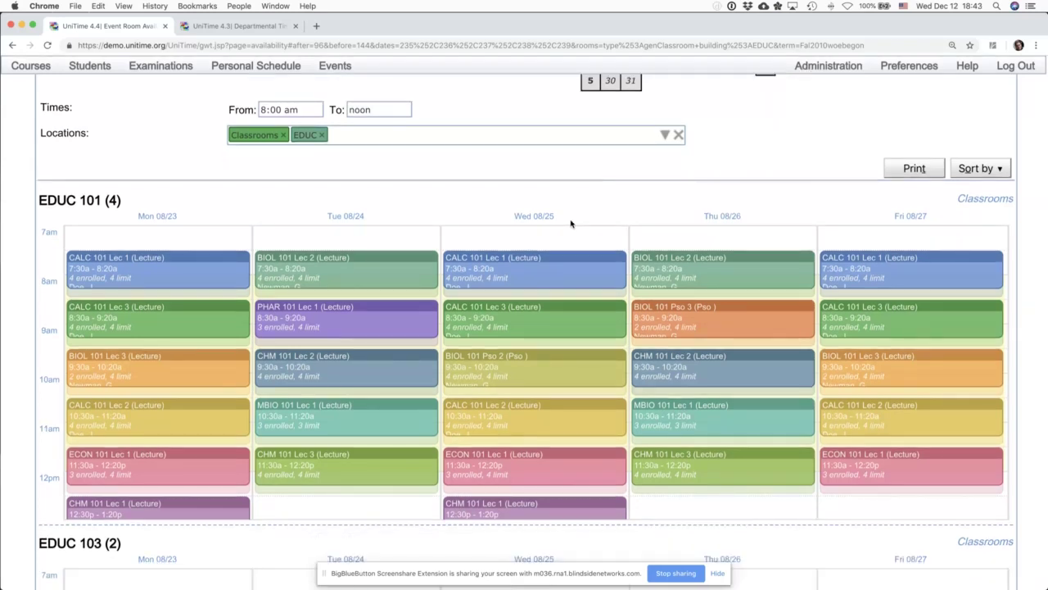
scroll(573, 217, up, 5)
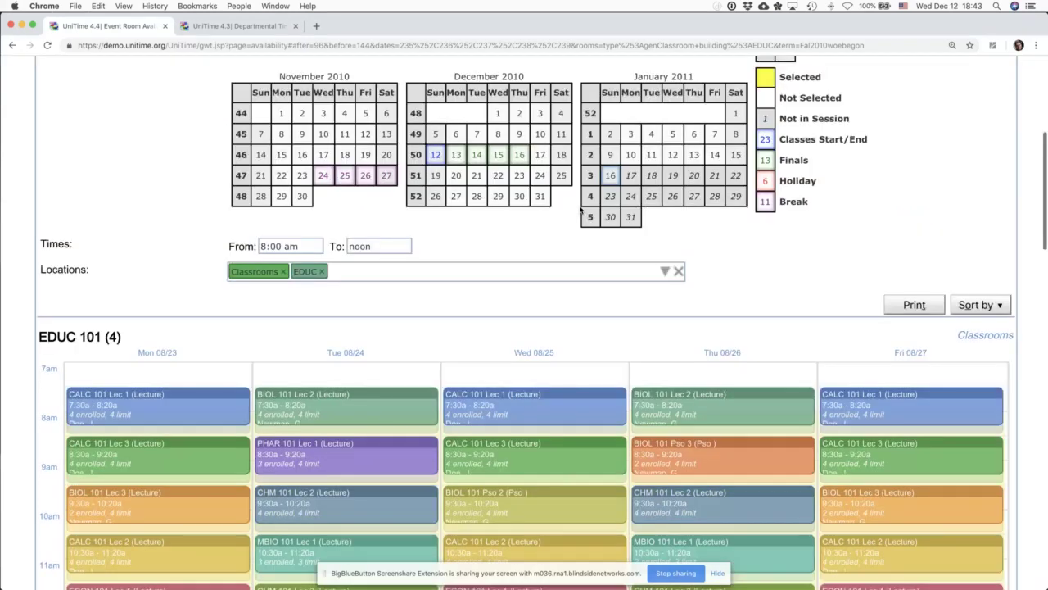
scroll(580, 210, up, 5)
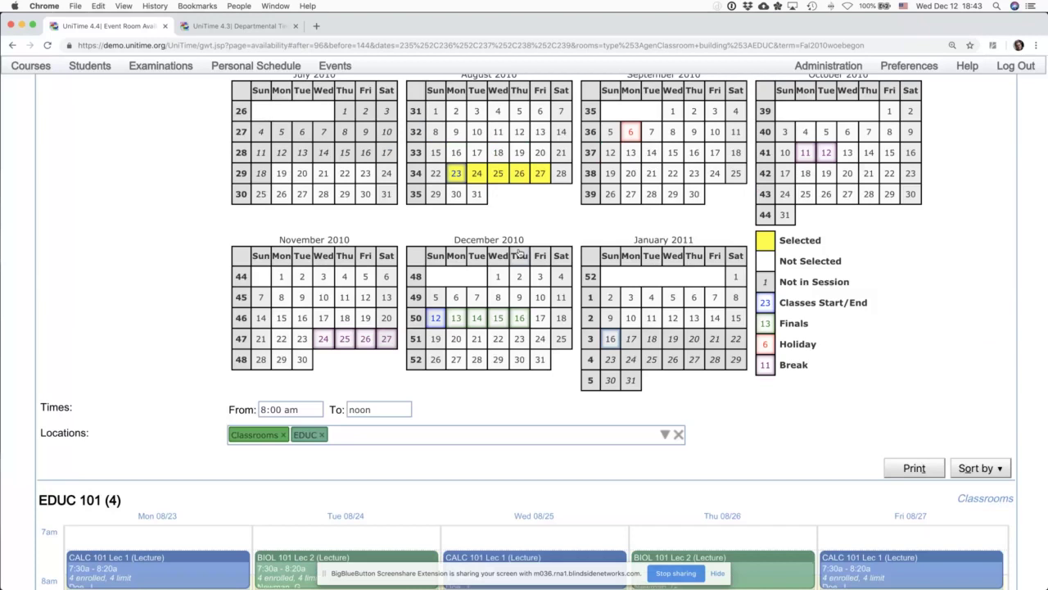
scroll(376, 352, down, 4)
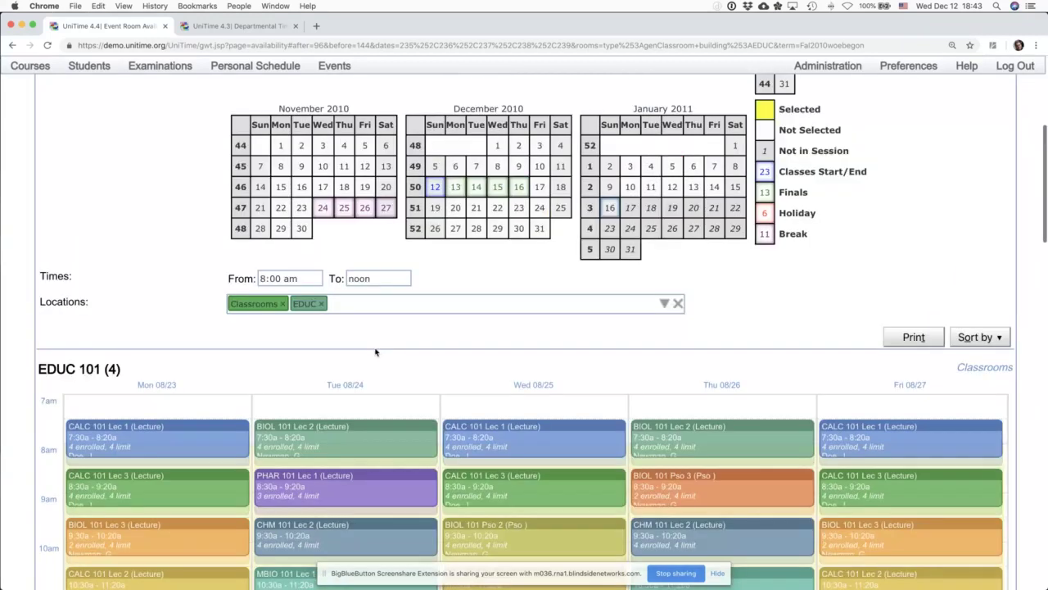
scroll(376, 352, down, 8)
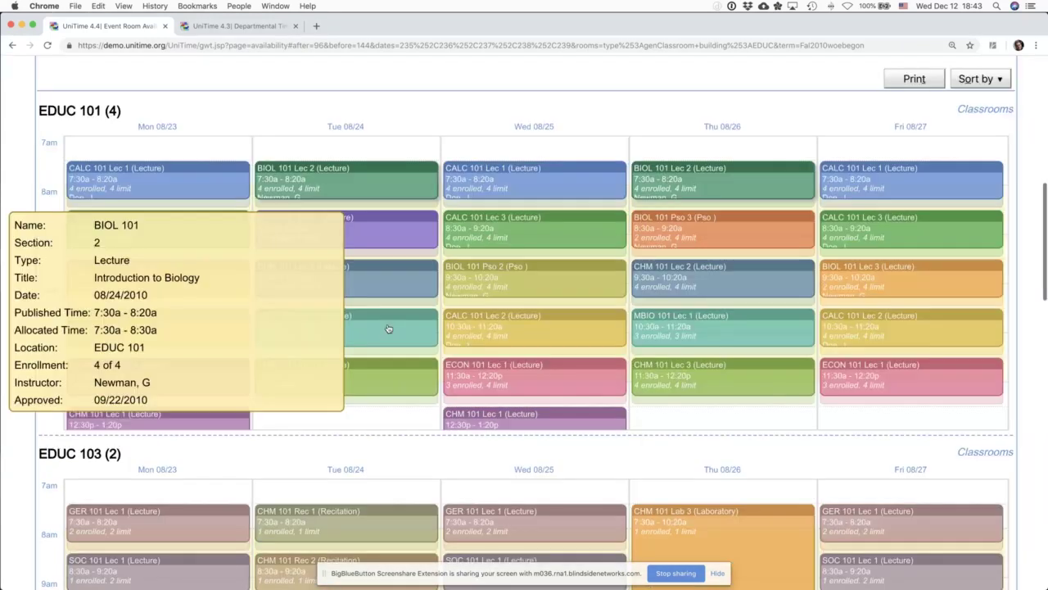
scroll(388, 328, down, 15)
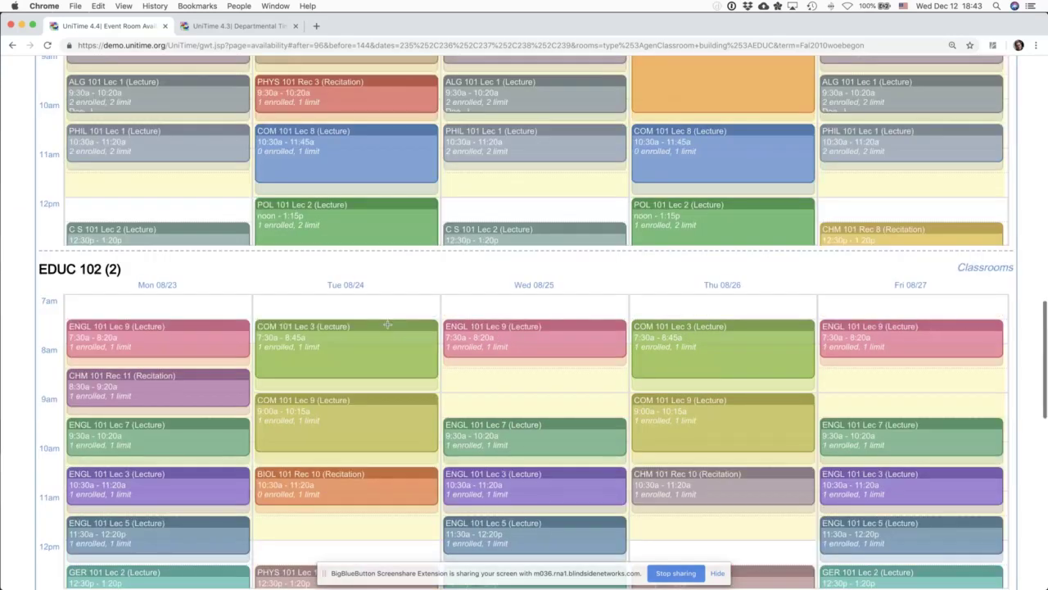
scroll(404, 364, down, 1)
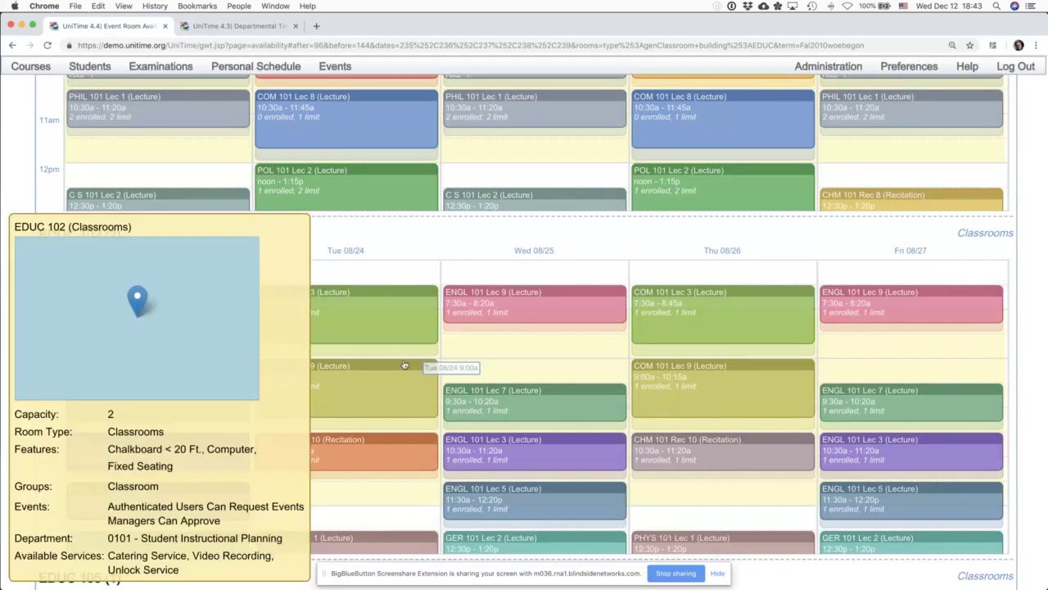
scroll(404, 364, down, 12)
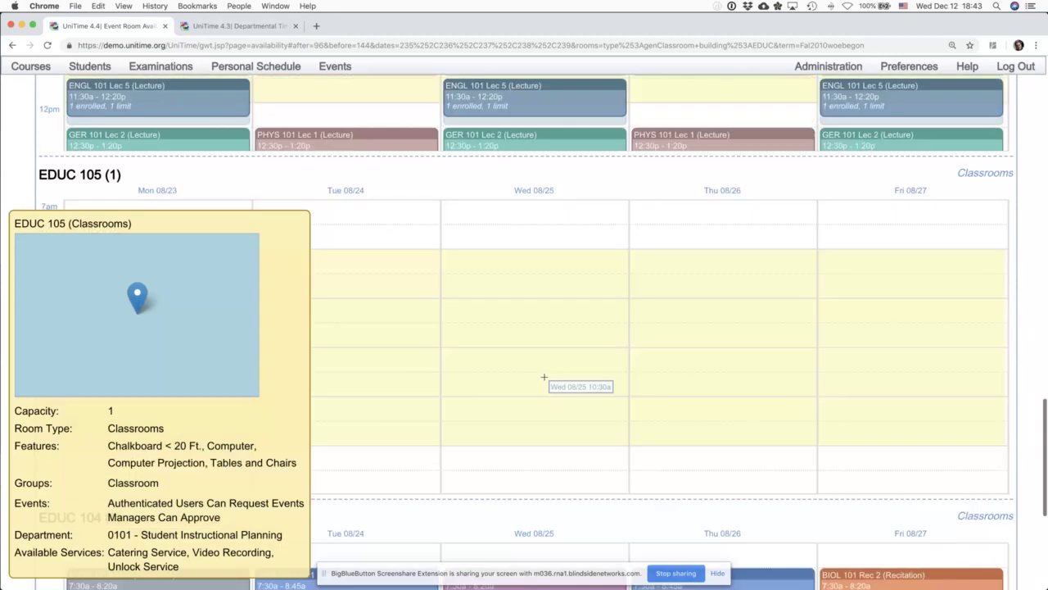
scroll(544, 377, down, 3)
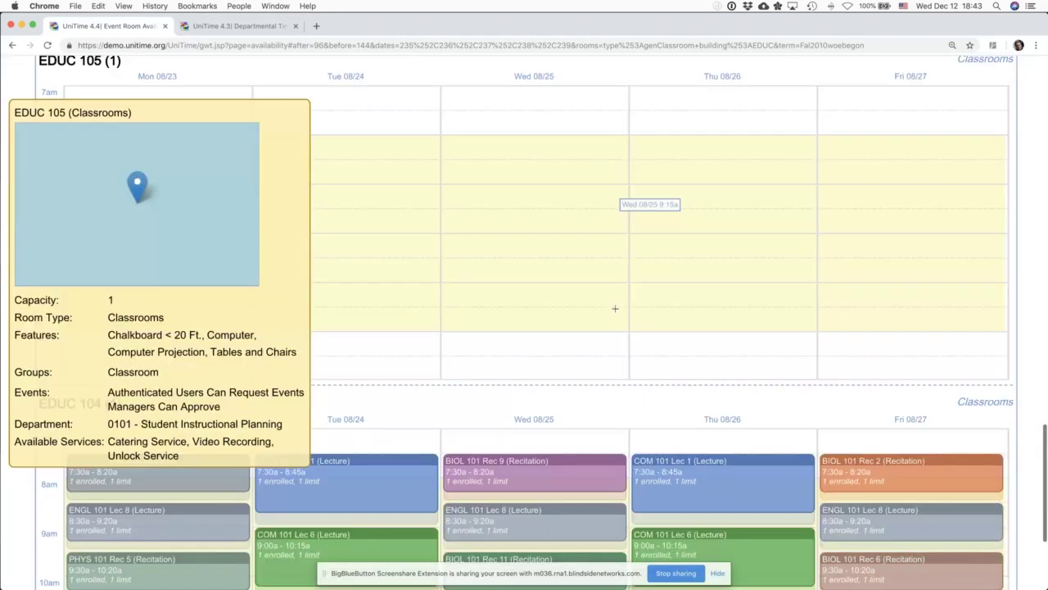
scroll(615, 308, down, 4)
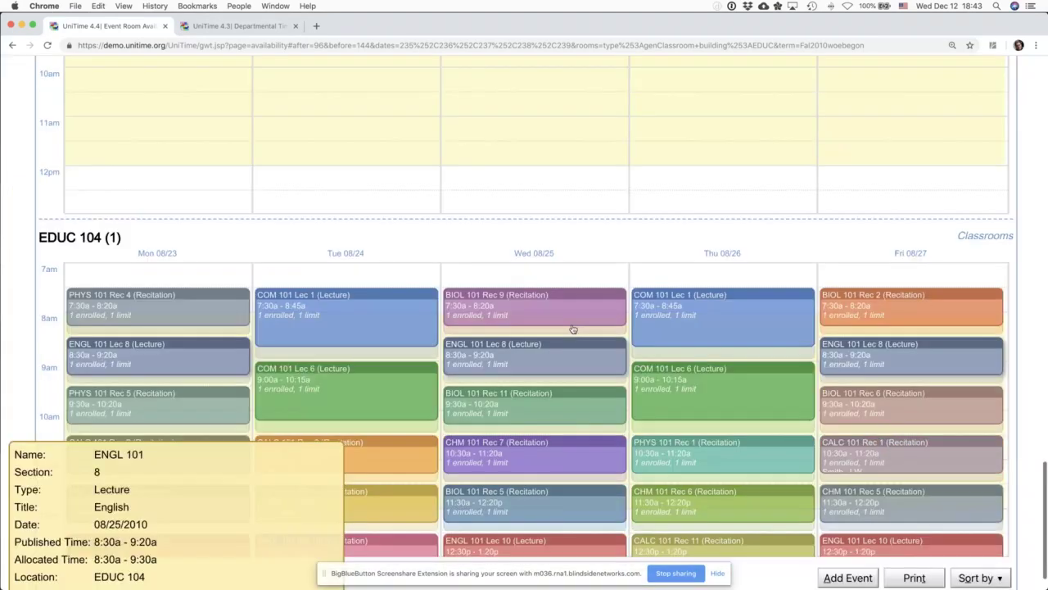
Step: Replace the selected week with only Wednesday, August 25, 2010, and search for room availability on that day
scroll(573, 329, up, 20)
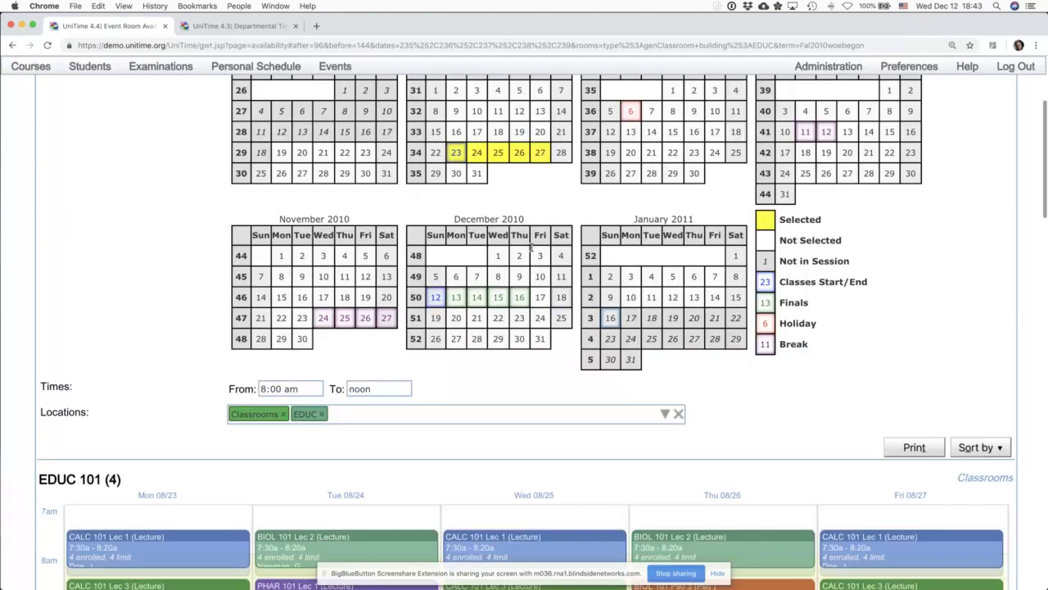
scroll(492, 246, up, 2)
click(418, 242)
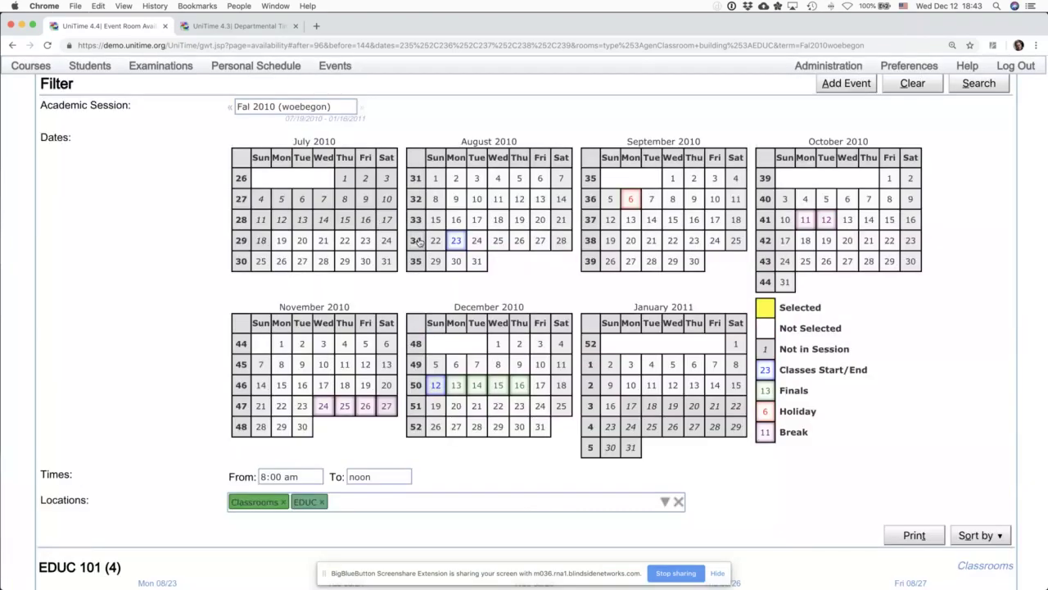
click(498, 240)
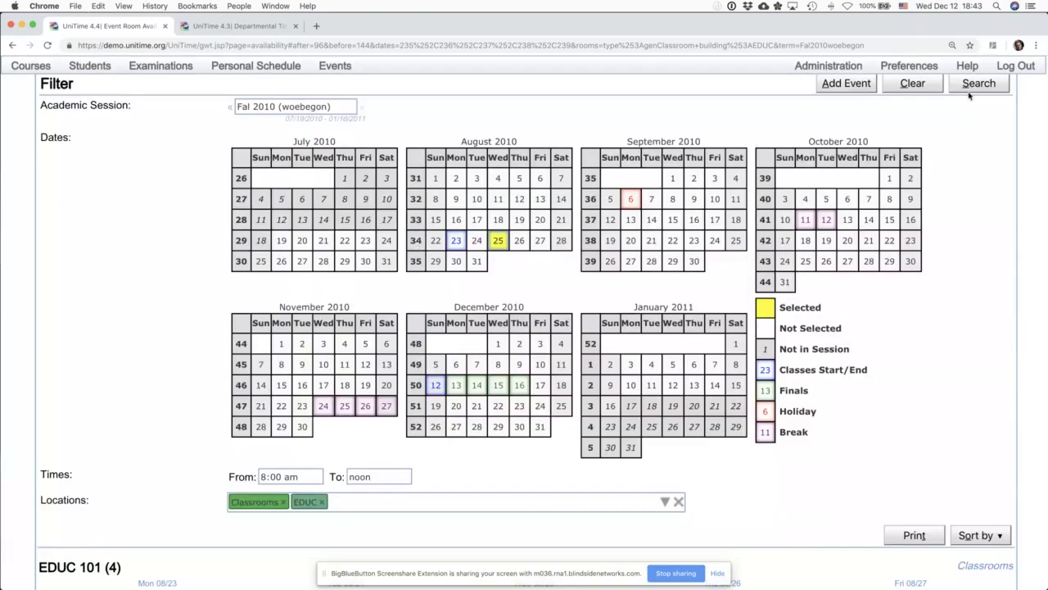
click(971, 88)
scroll(792, 296, down, 5)
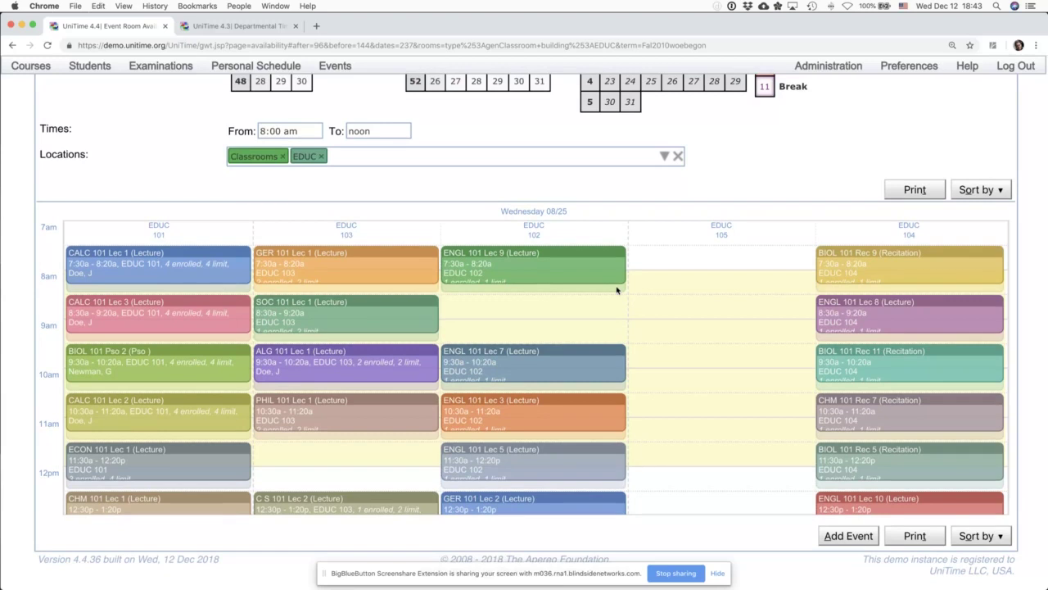
Step: Select Wednesday 8:00a to noon in EDUC 105 and 8:45a to 9:15a in EDUC 102, and start a new event with those meetings
mouse_move(656, 301)
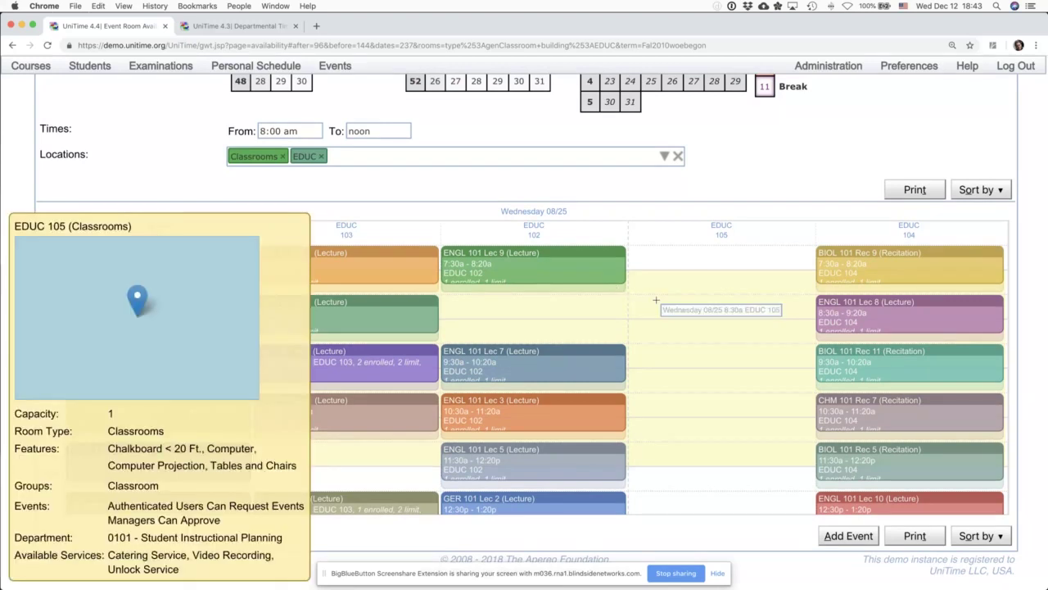
drag(656, 300, 665, 464)
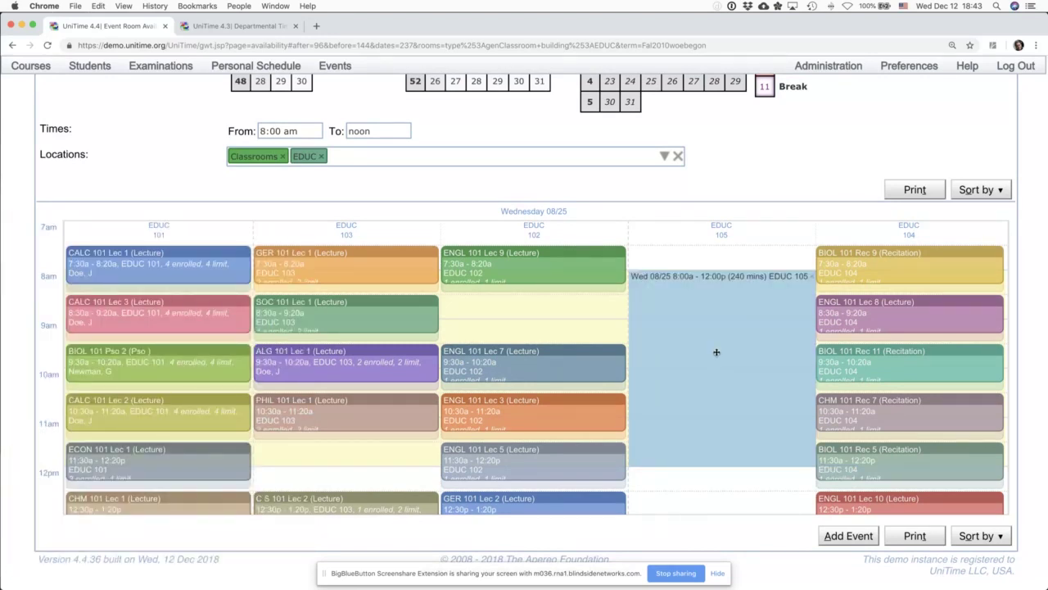
drag(508, 308, 510, 330)
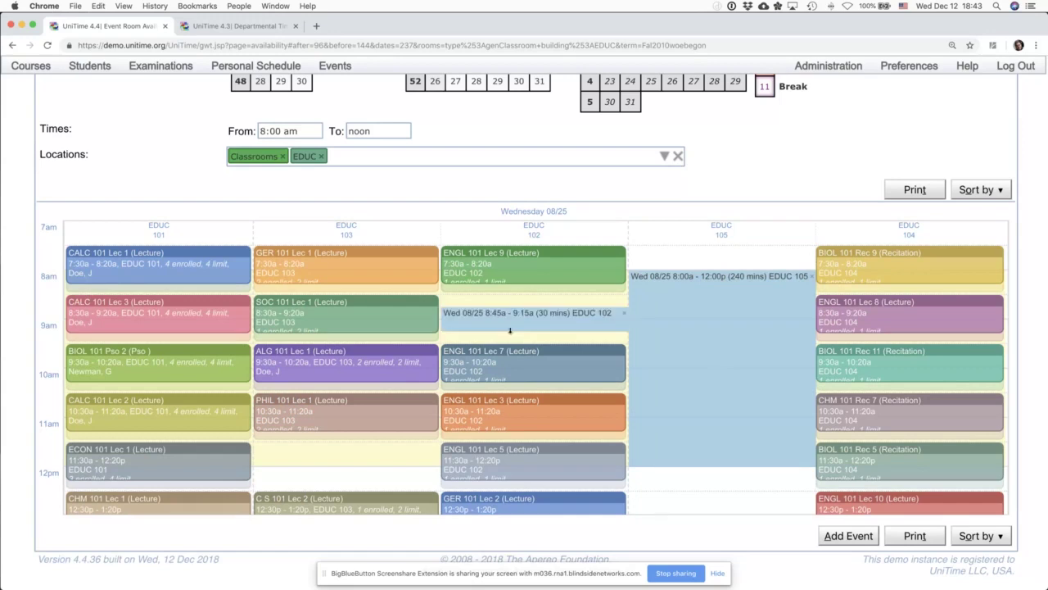
click(509, 330)
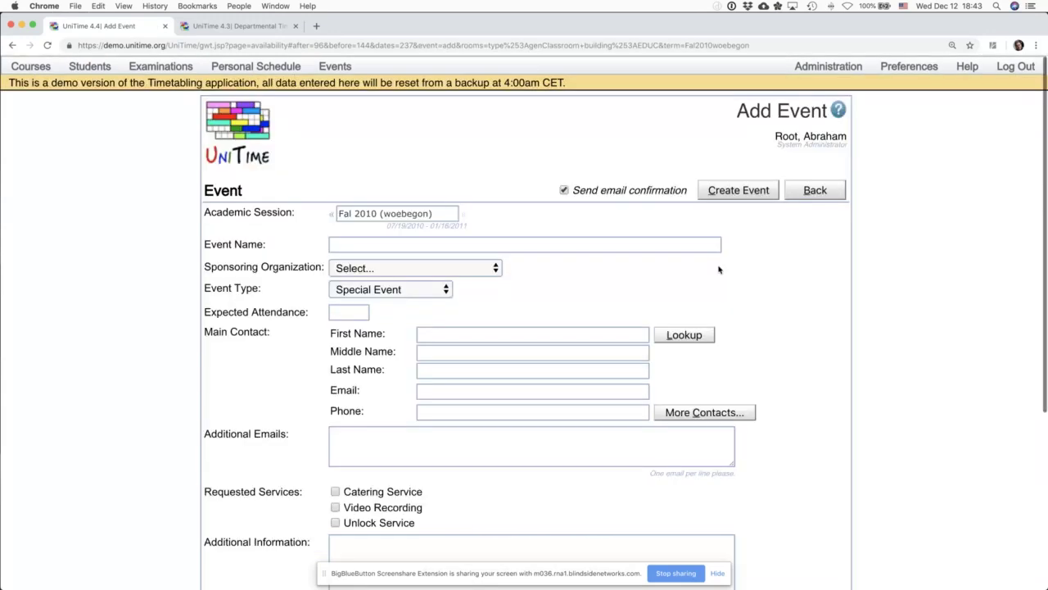
Step: Review the meetings prefilled on the new event form and return to the Event Room Availability page
scroll(385, 486, down, 5)
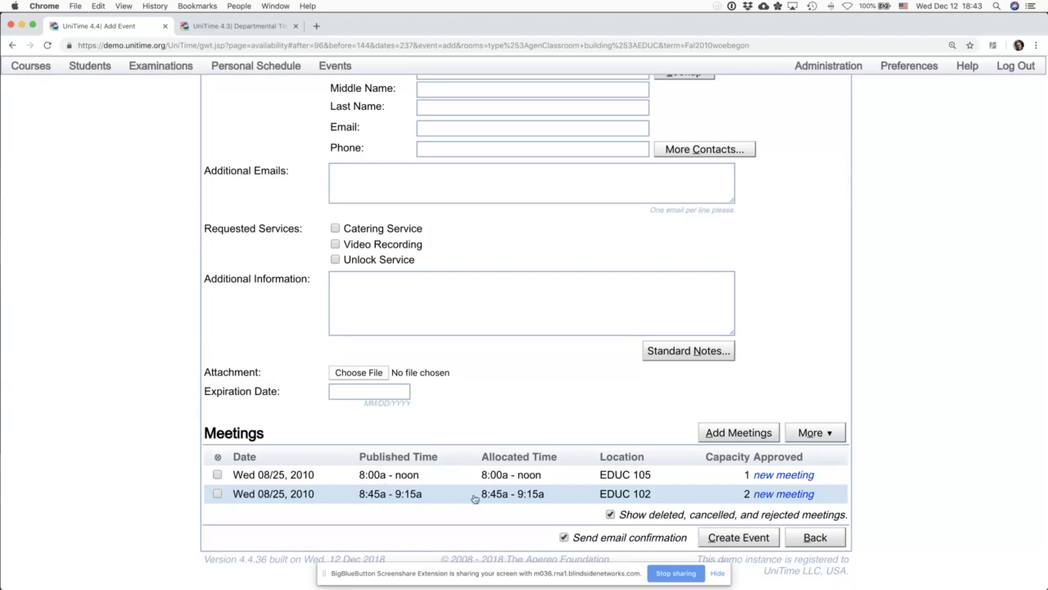
scroll(493, 418, up, 3)
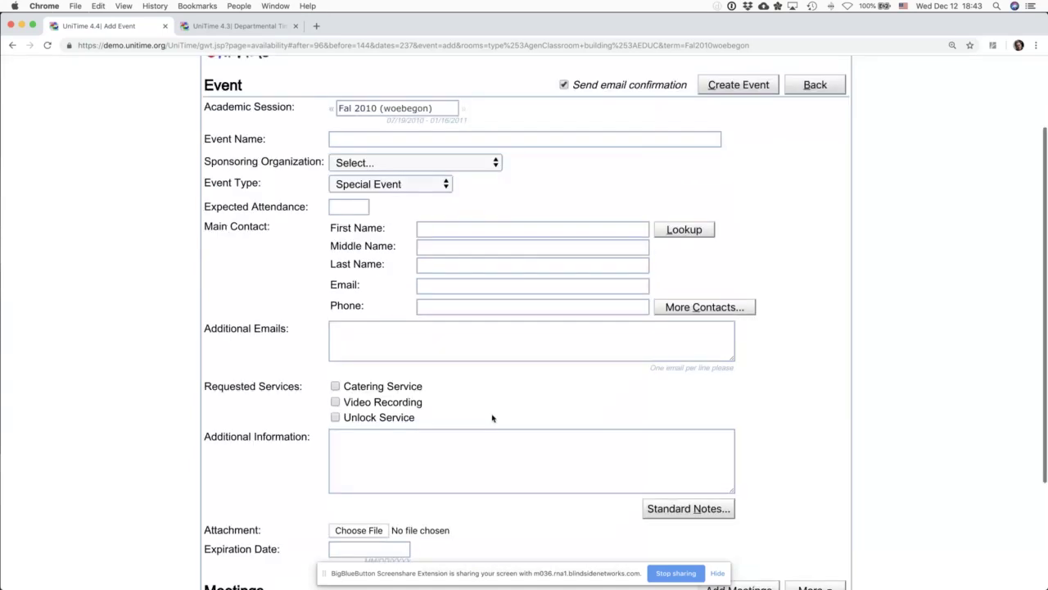
scroll(492, 418, up, 2)
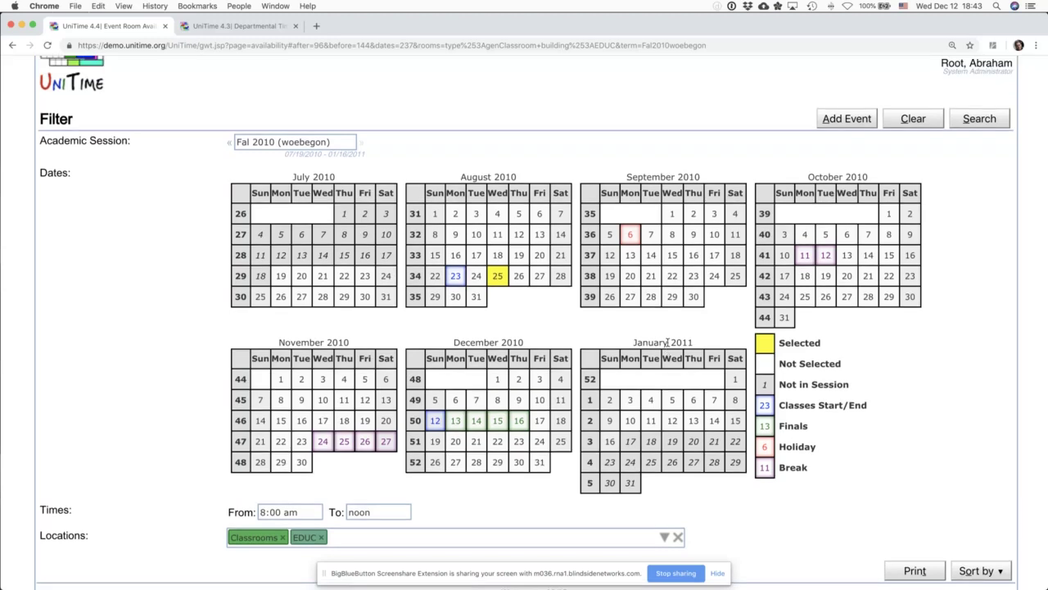
scroll(667, 342, up, 2)
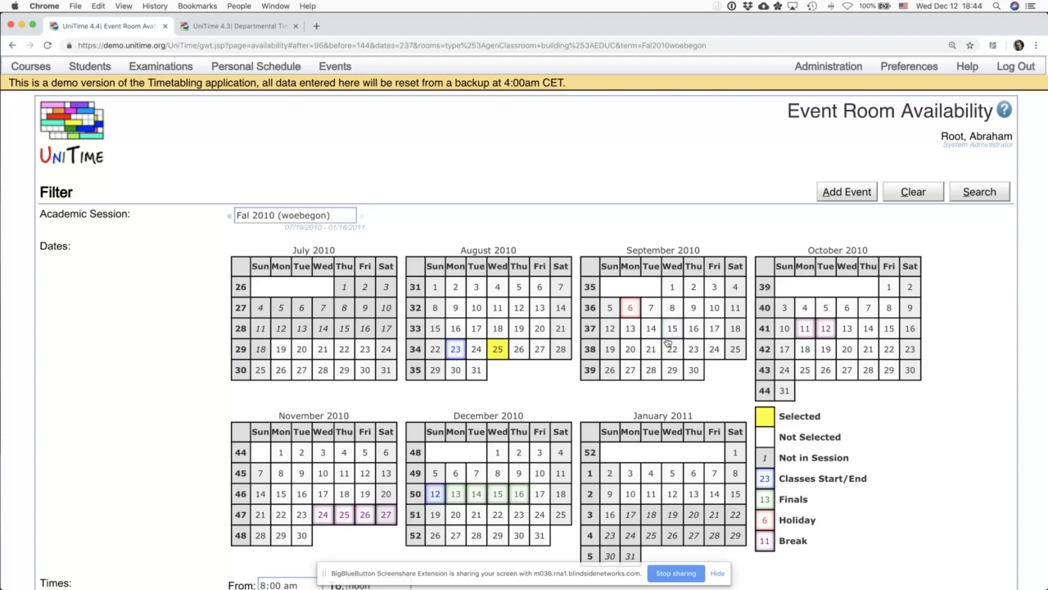
Step: Open the Personal Timetable page, switch its resource type to Subject Timetable, and load the events of C S - Computer Science
click(336, 69)
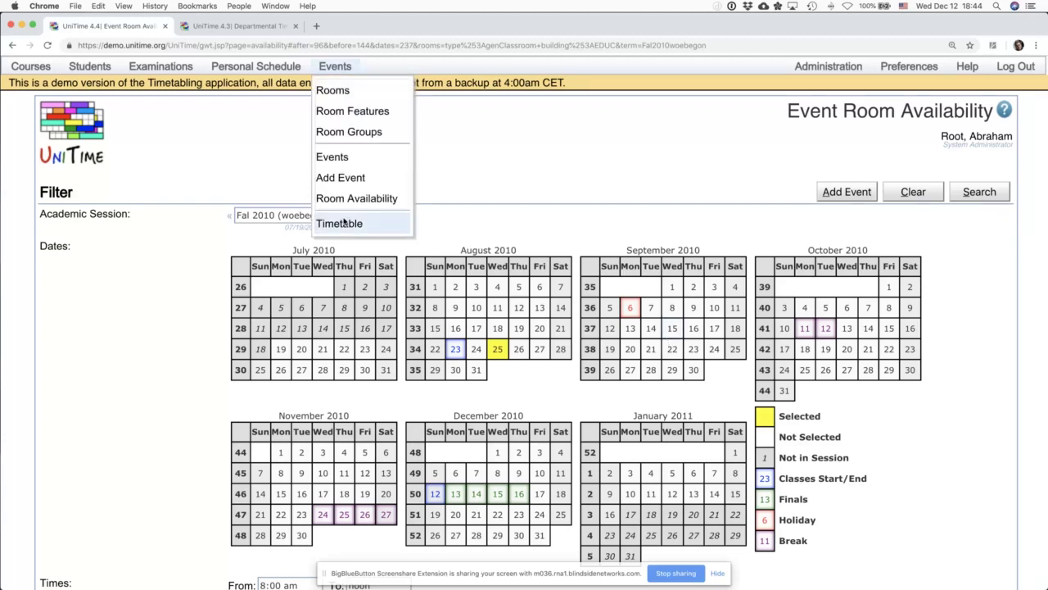
click(267, 68)
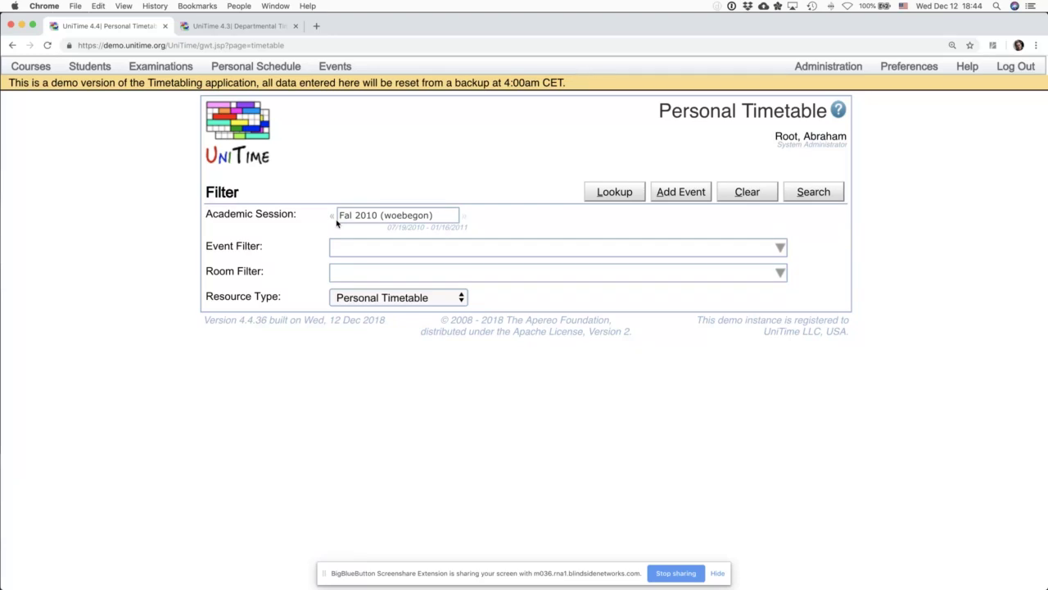
click(418, 300)
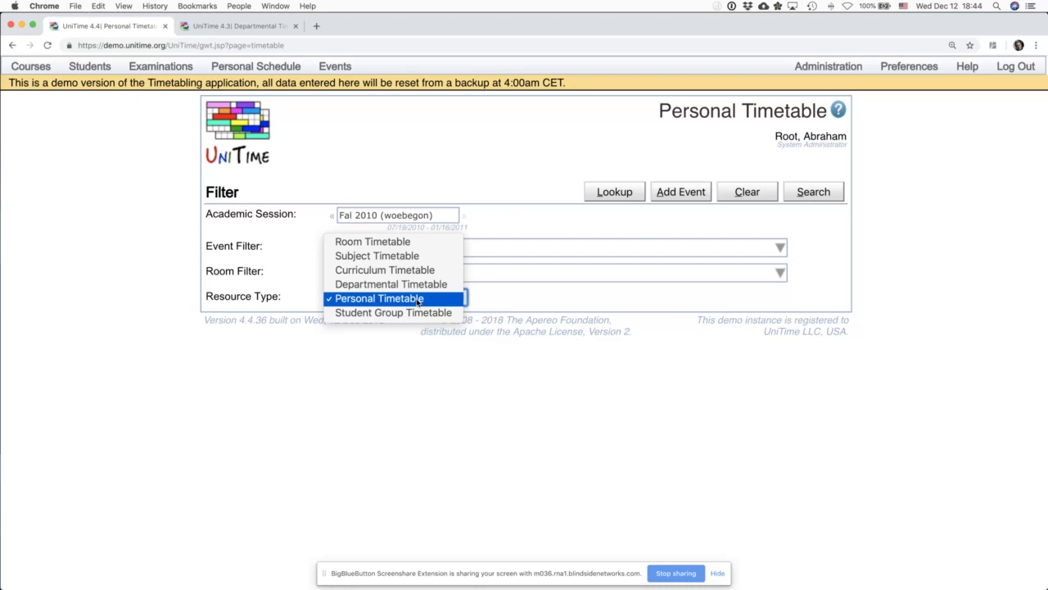
click(410, 257)
click(349, 319)
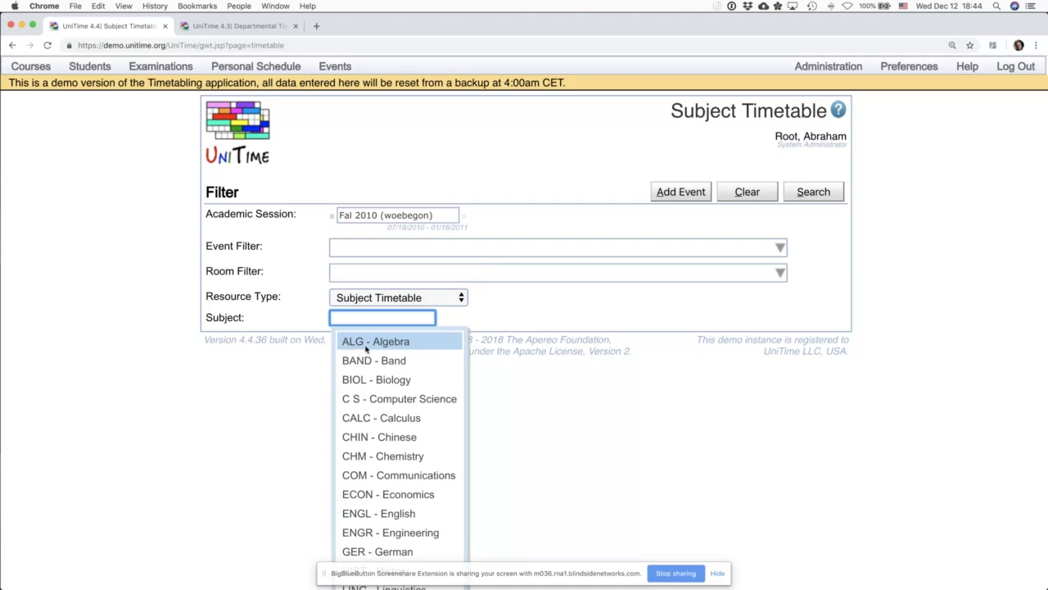
click(373, 399)
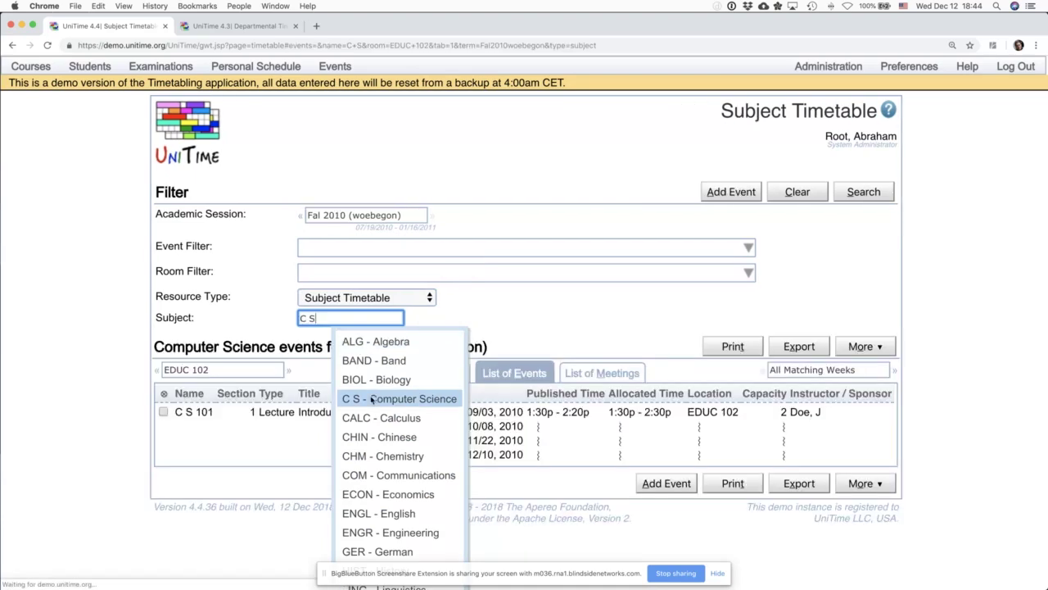
click(455, 322)
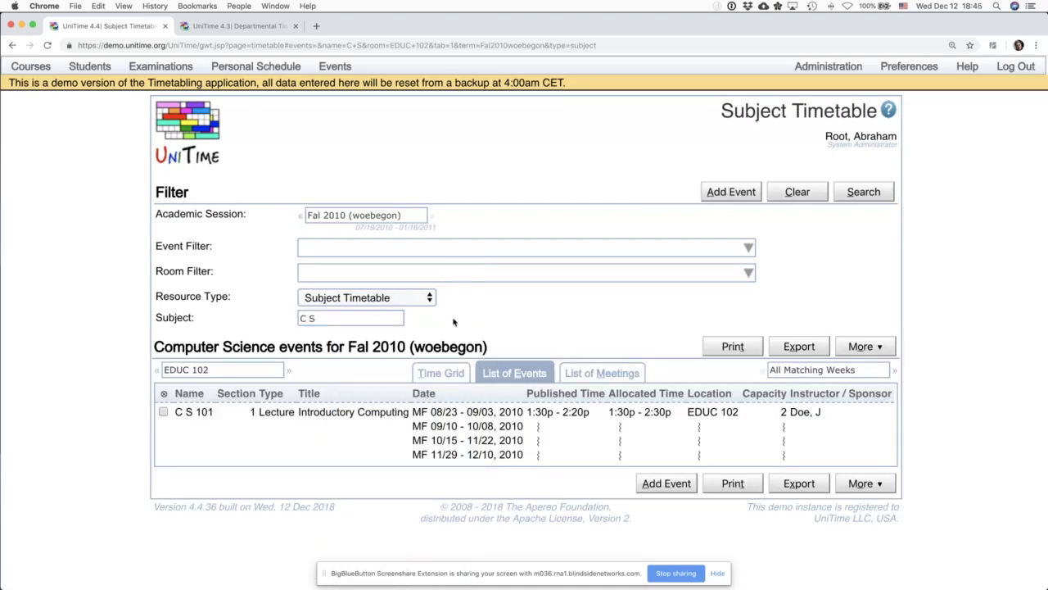
Step: List the Computer Science events for all matching rooms, and narrow the subject to C S 101 - Introductory Computing
click(285, 363)
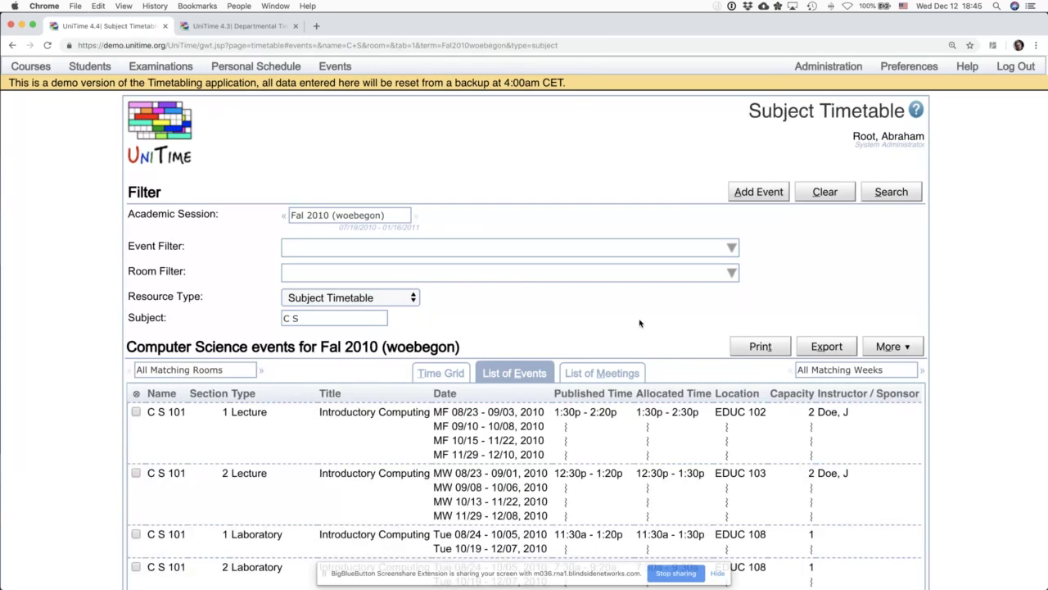
scroll(639, 322, down, 1)
click(346, 283)
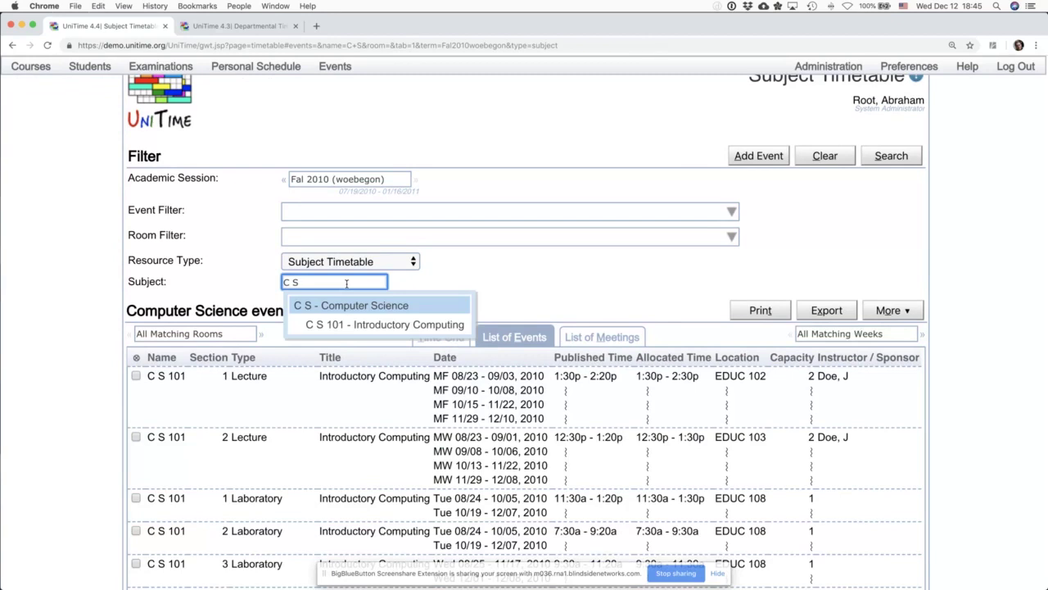
key(Down)
key(Return)
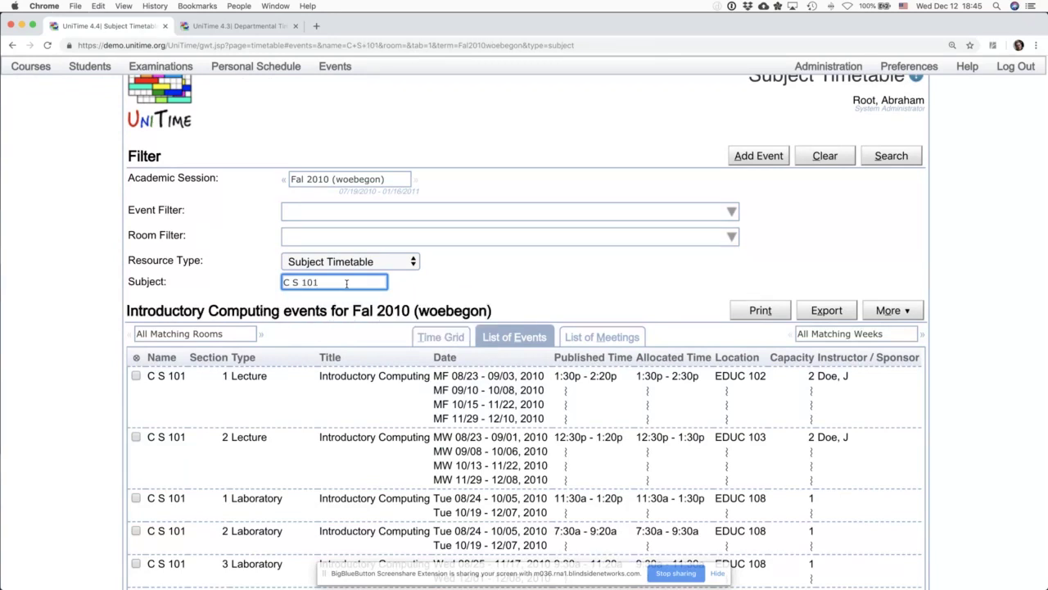
Step: Change the resource type to Curriculum Timetable, and list the events for curriculum A/M1 with classification 02
click(337, 261)
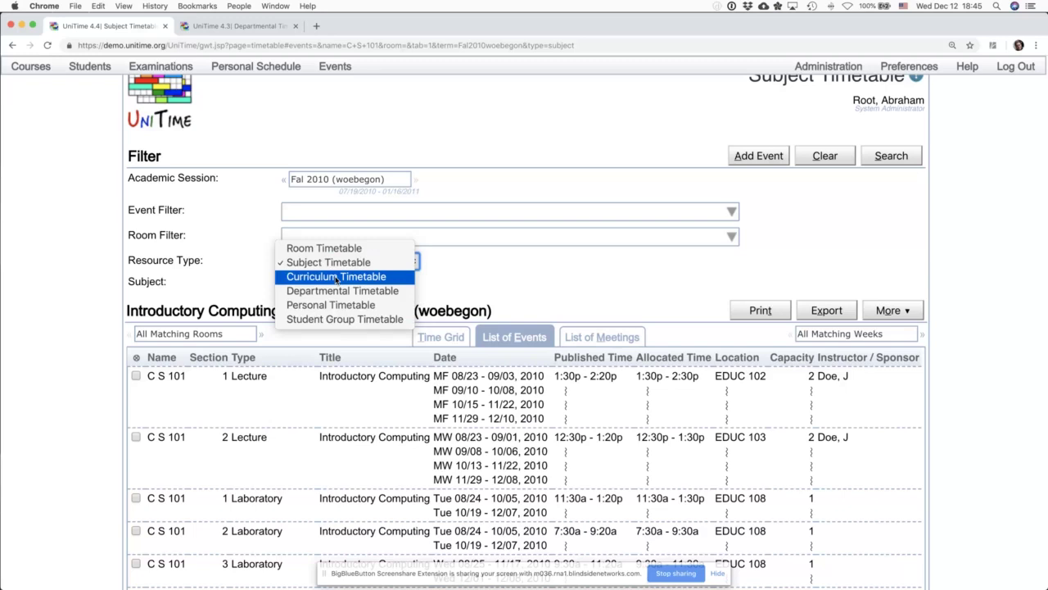
click(336, 279)
click(381, 345)
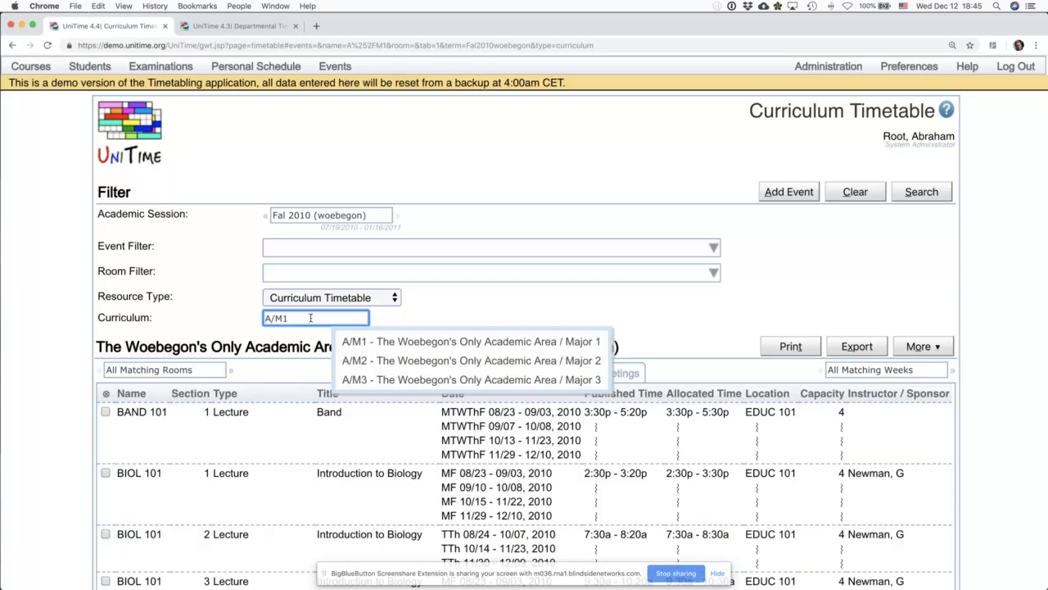
text(02)
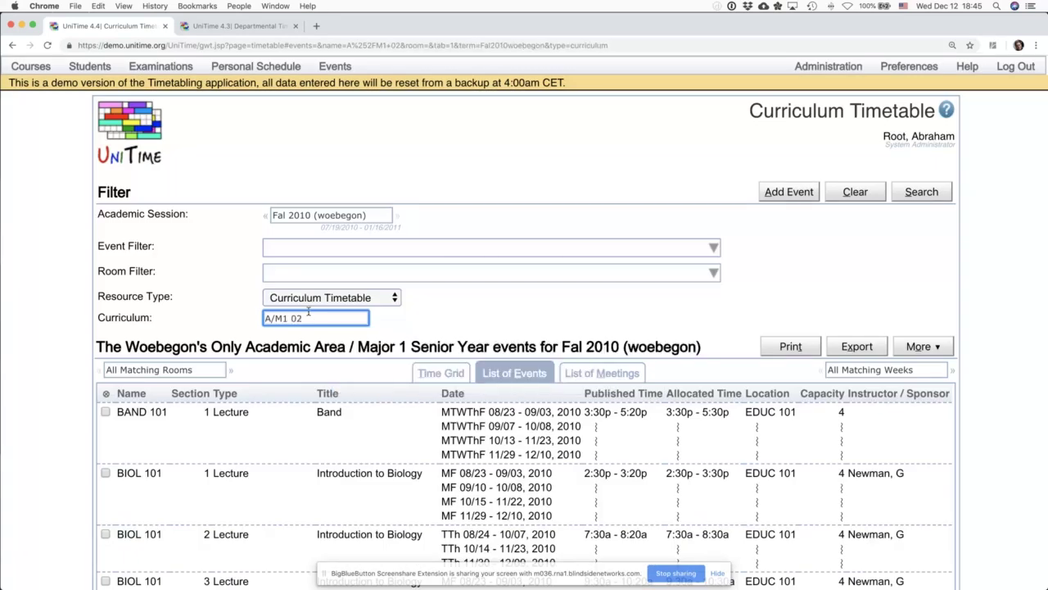
scroll(308, 311, down, 5)
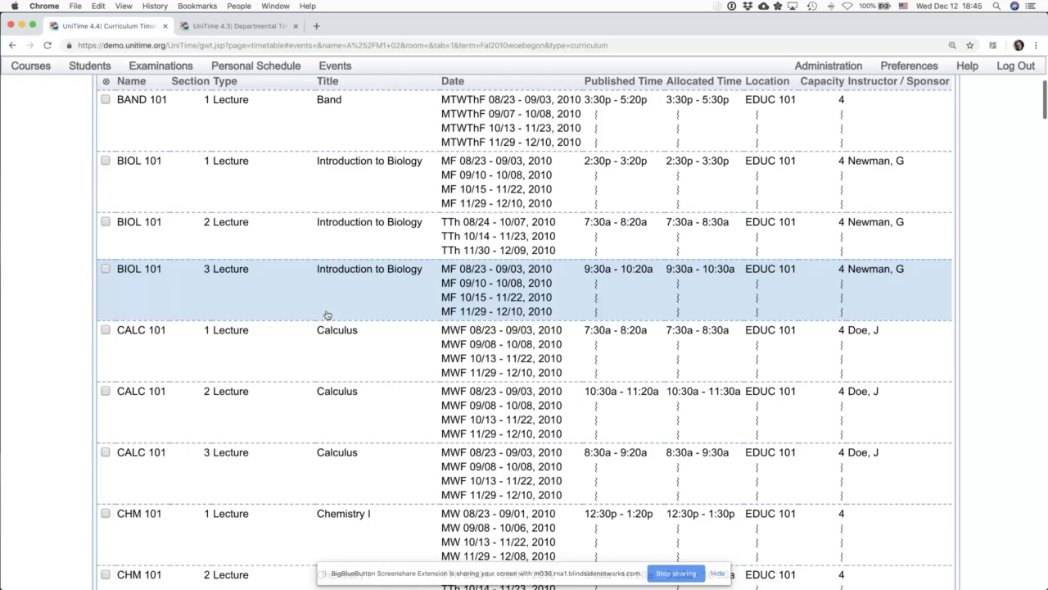
Step: Return to the curriculum time grid, and change the resource type to Personal Timetable
key(super+bracketleft)
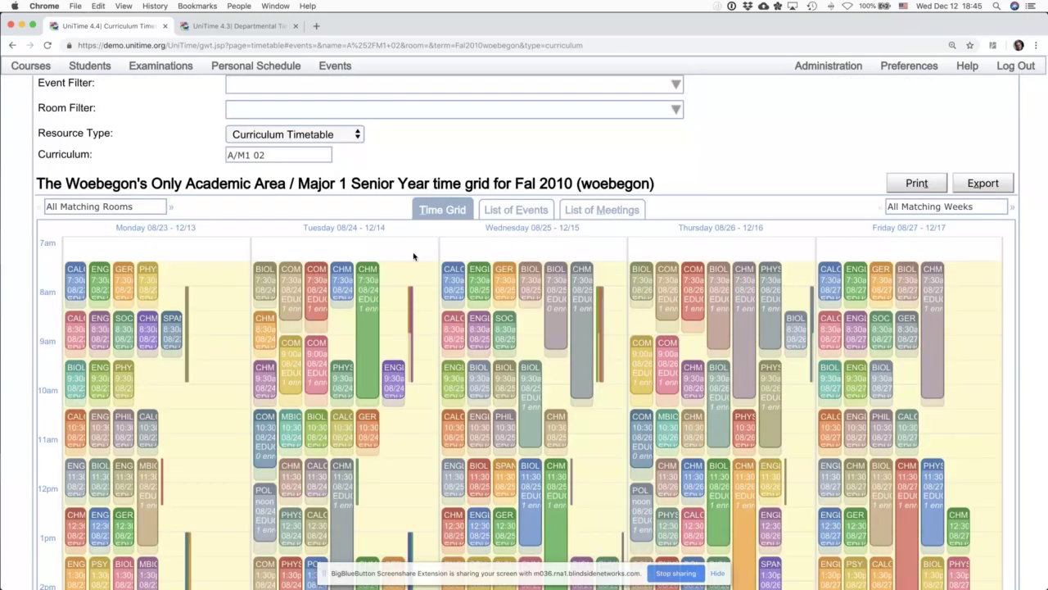
scroll(368, 221, up, 1)
click(325, 185)
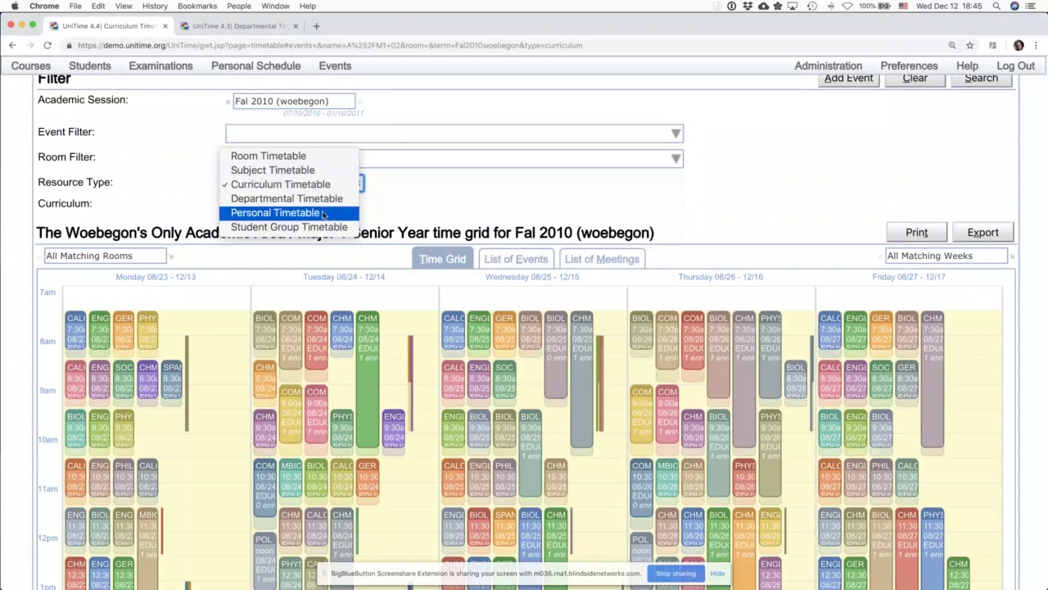
click(323, 213)
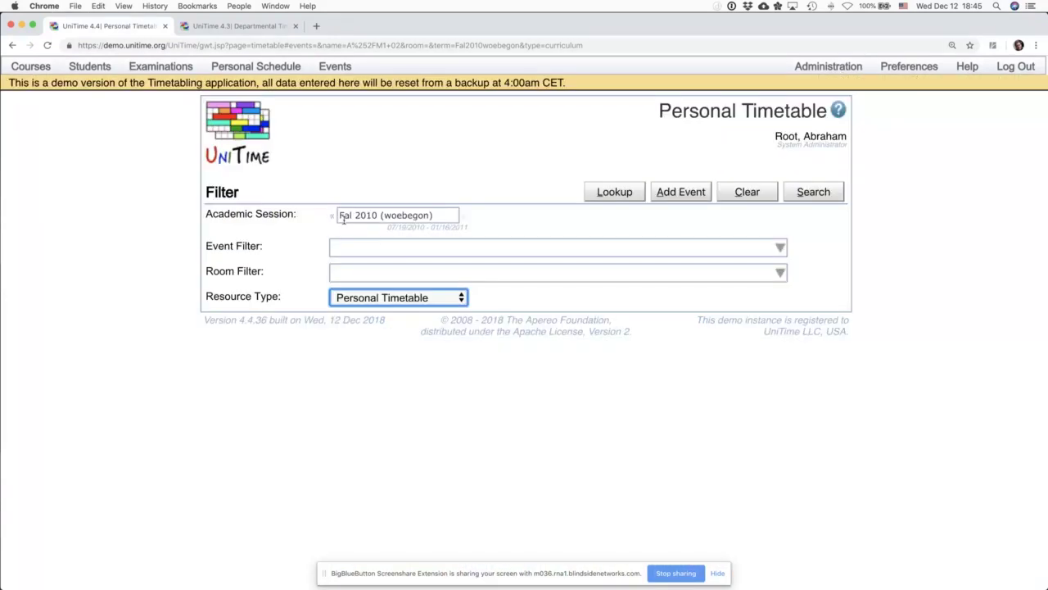
click(365, 202)
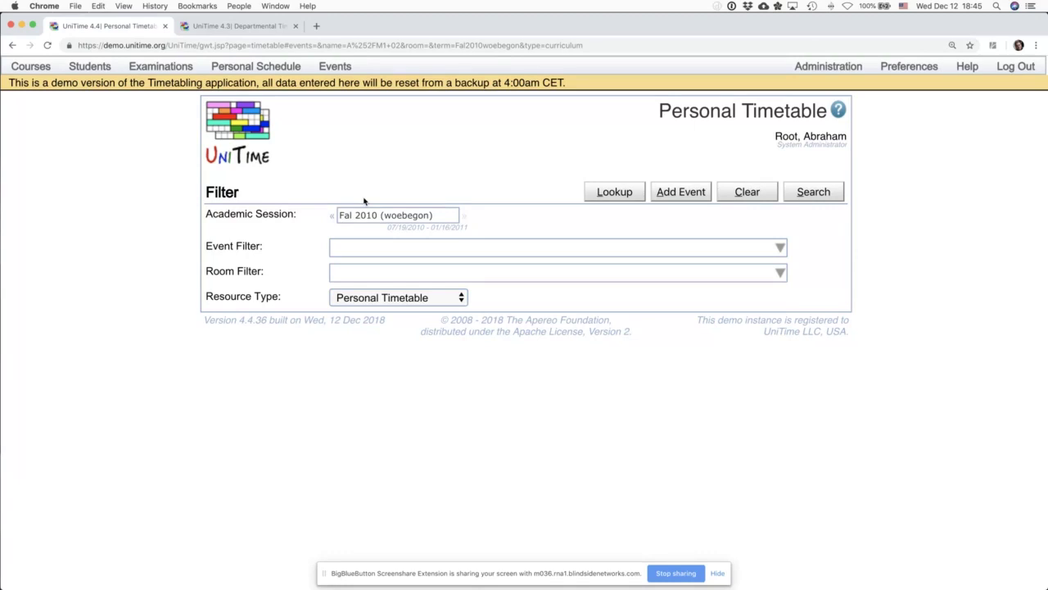
Step: Look up the instructor by name, and review the instructor's personal time grid for the whole week
click(604, 192)
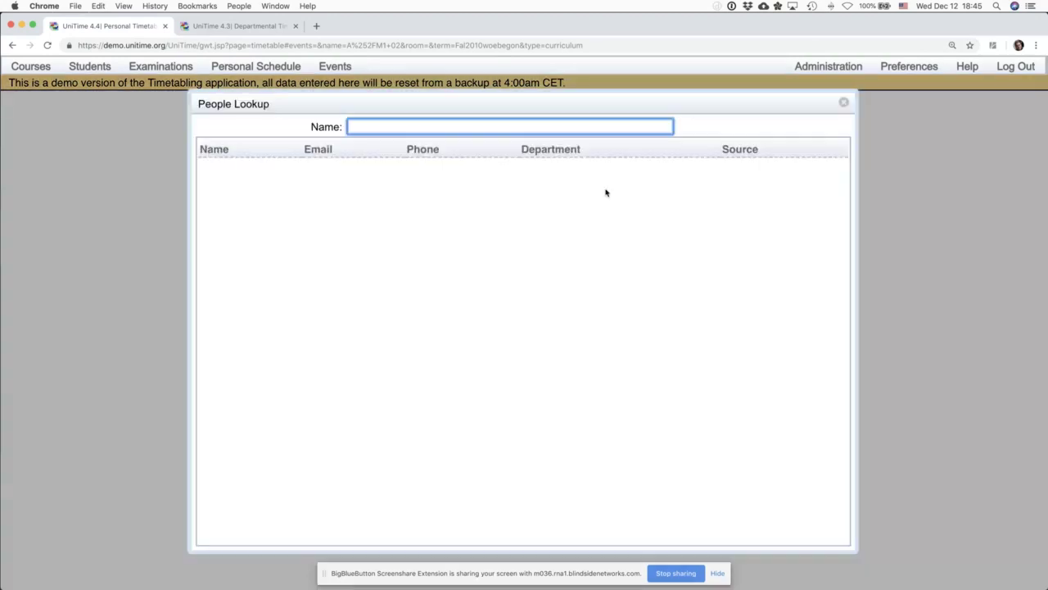
text(doe joe)
key(Return)
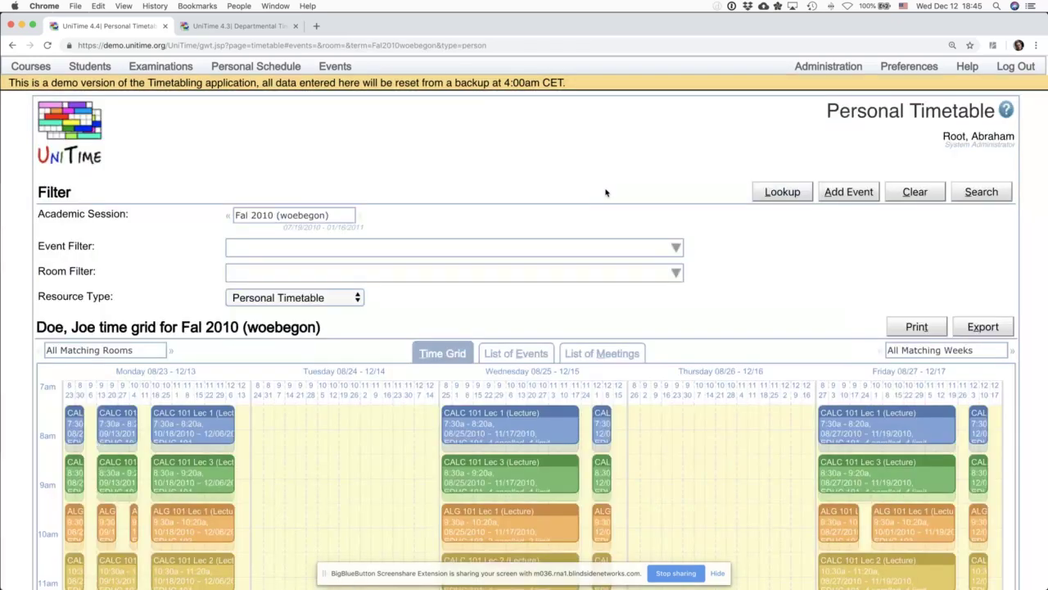
scroll(608, 185, down, 1)
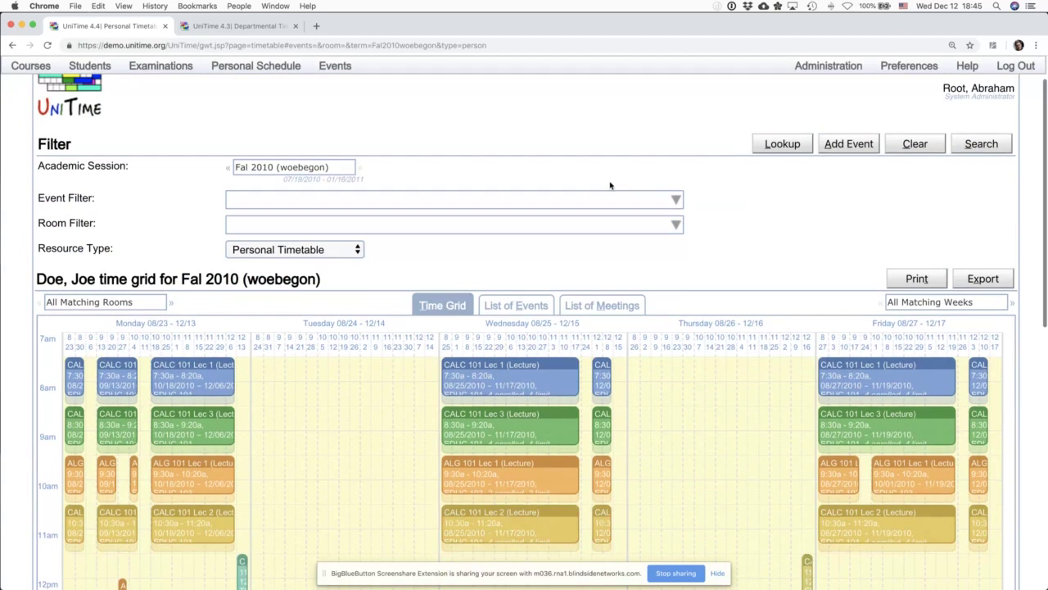
scroll(609, 185, down, 4)
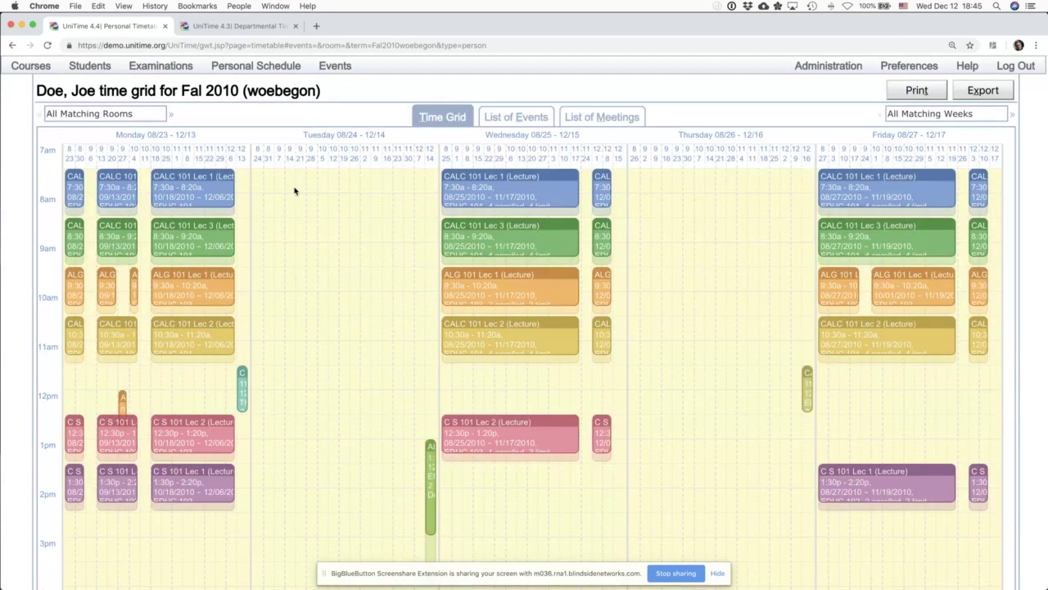
scroll(270, 221, down, 2)
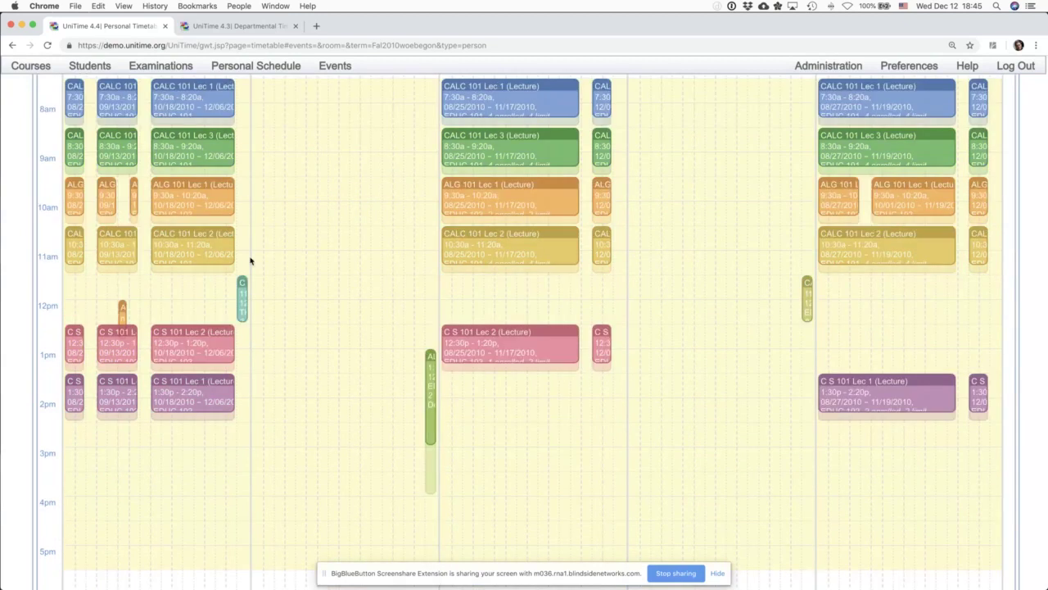
scroll(270, 270, down, 6)
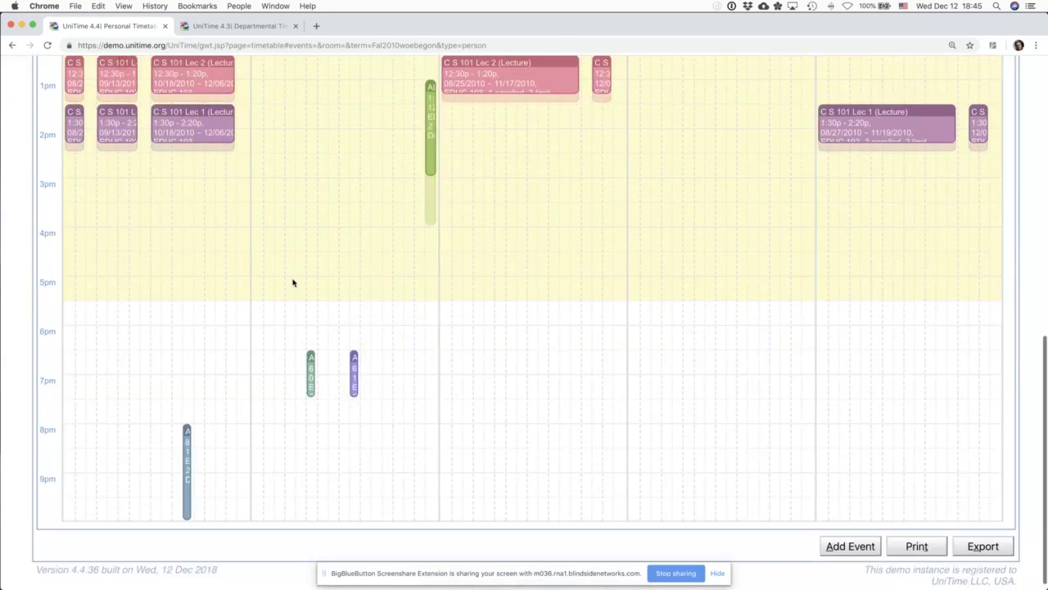
scroll(292, 283, up, 8)
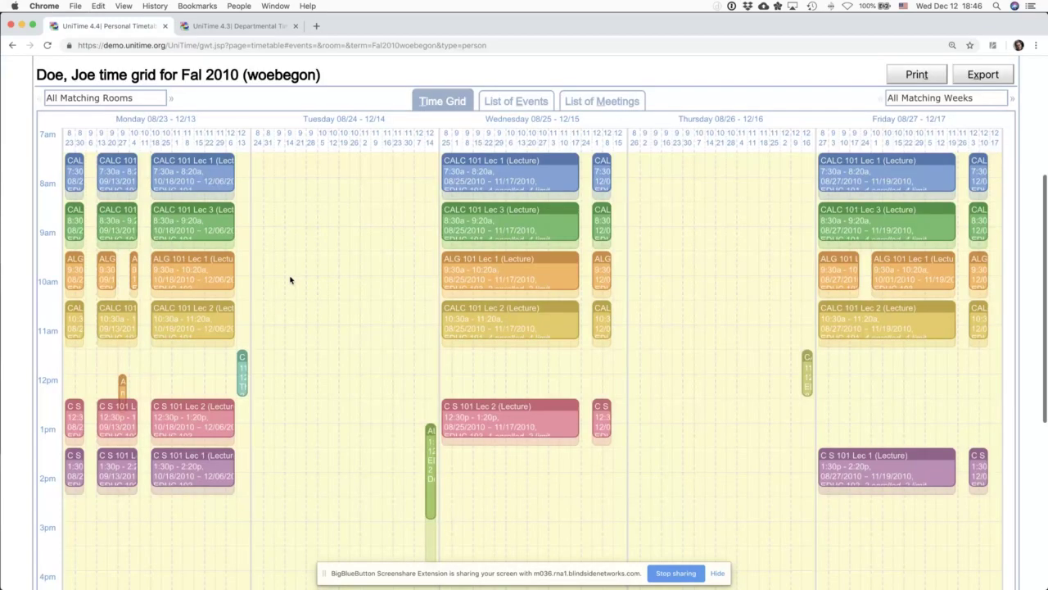
scroll(290, 280, up, 1)
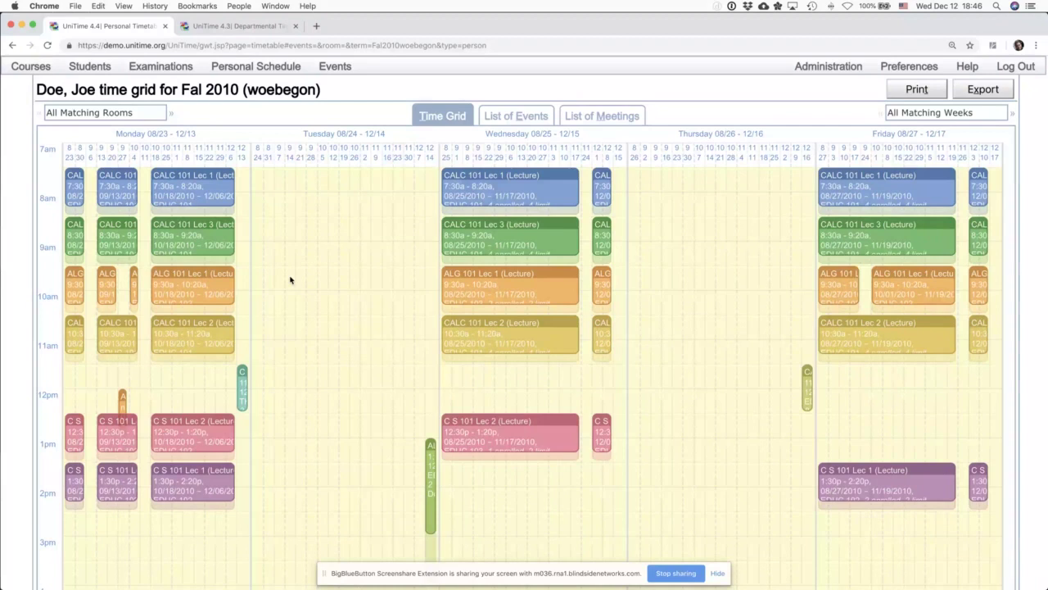
Step: Open the details of the CALC 101 Lec 1 class event, and review its meetings, relations and enrollments
click(193, 198)
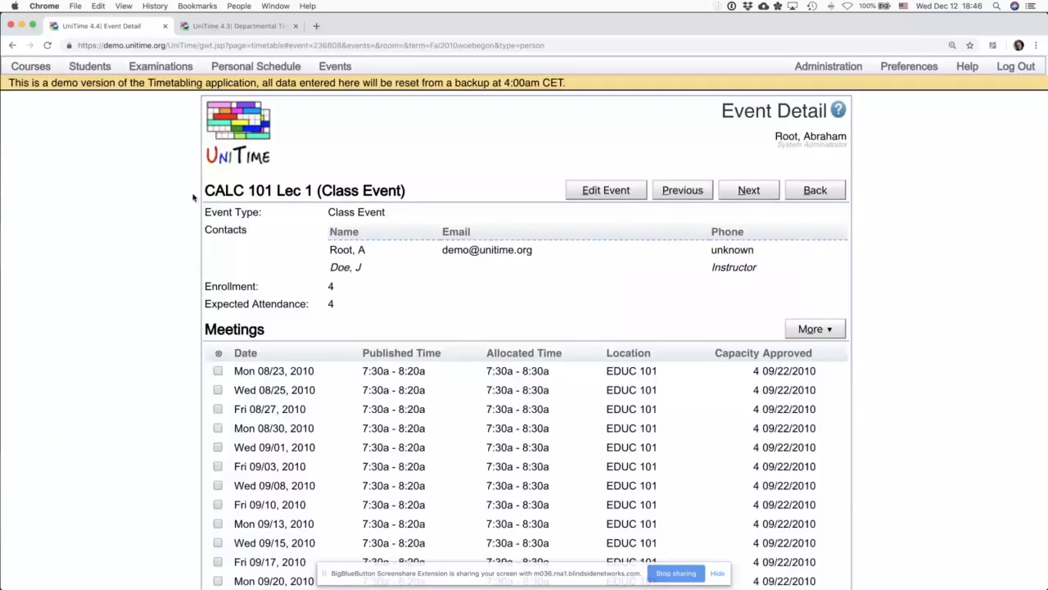
scroll(196, 197, down, 1)
scroll(314, 312, down, 5)
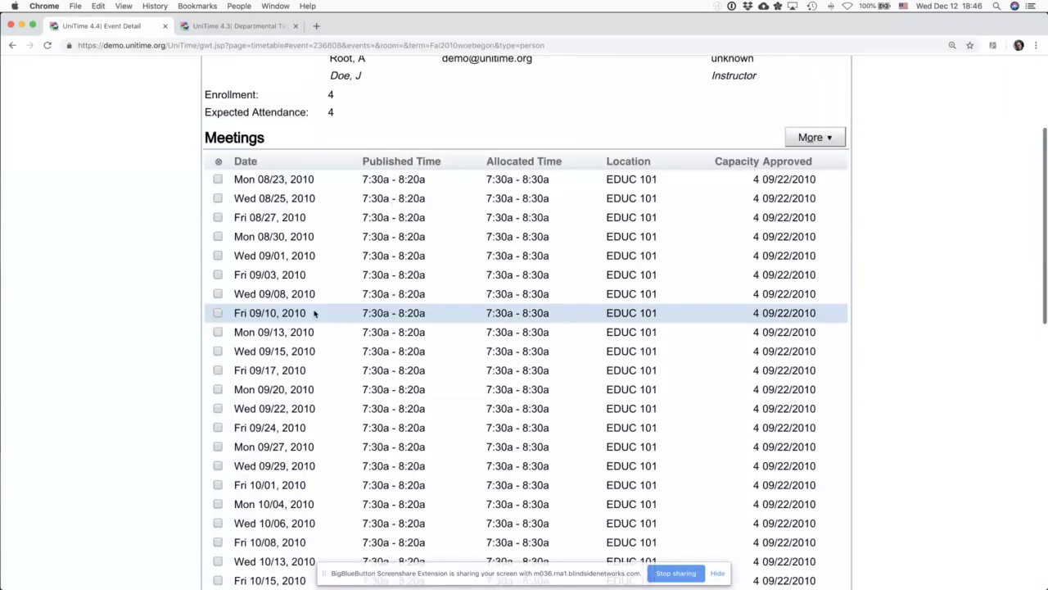
scroll(317, 315, down, 15)
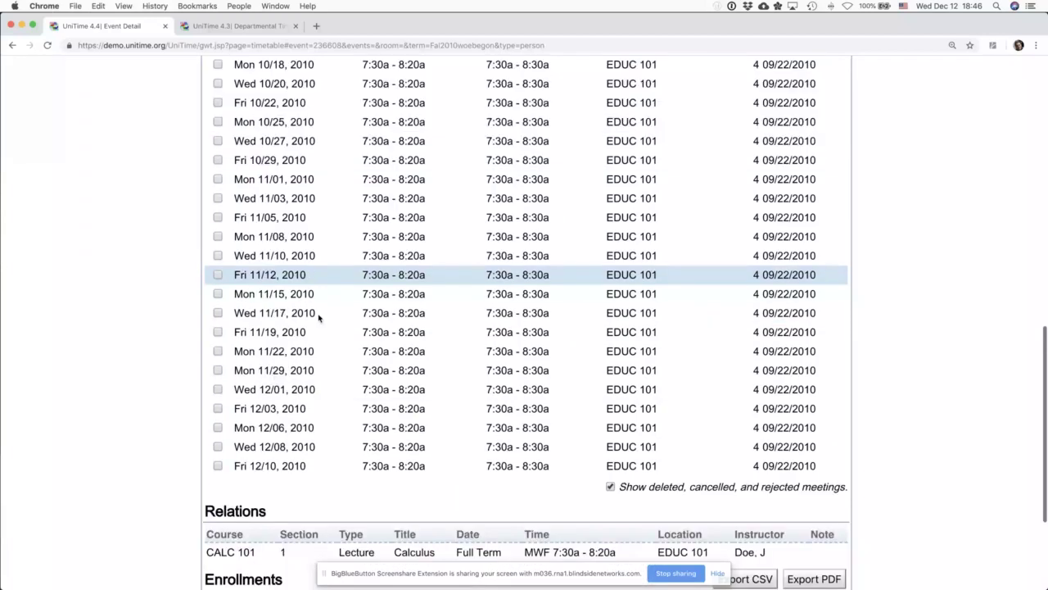
scroll(319, 317, down, 5)
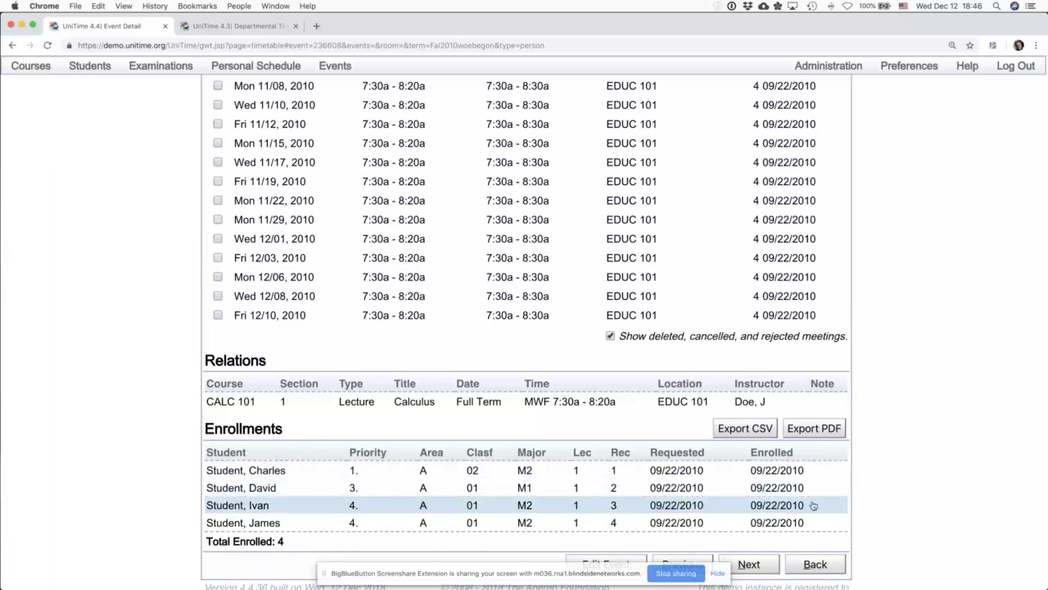
scroll(678, 357, up, 5)
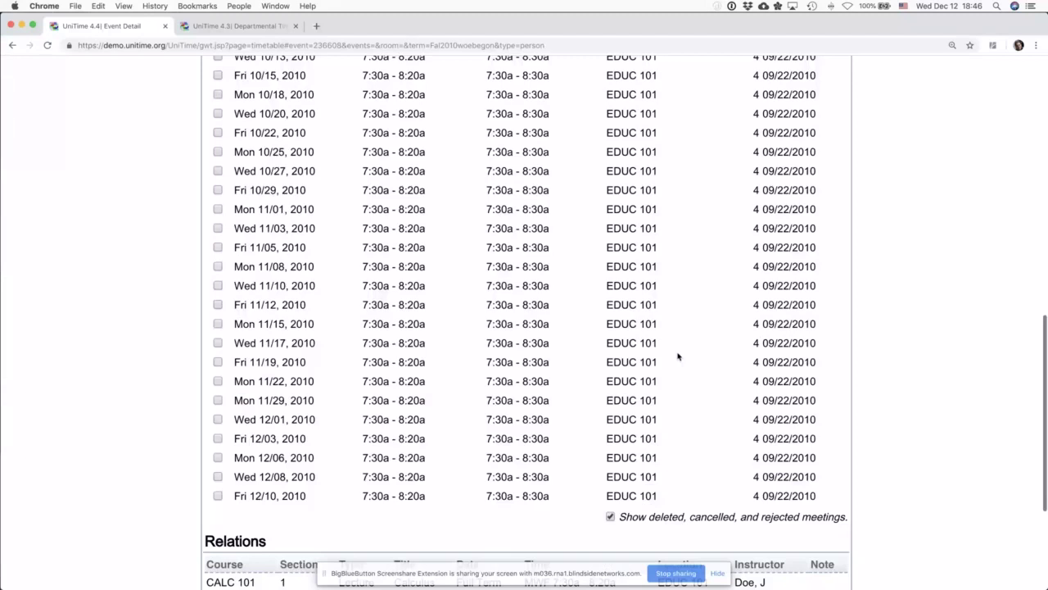
scroll(540, 332, up, 1)
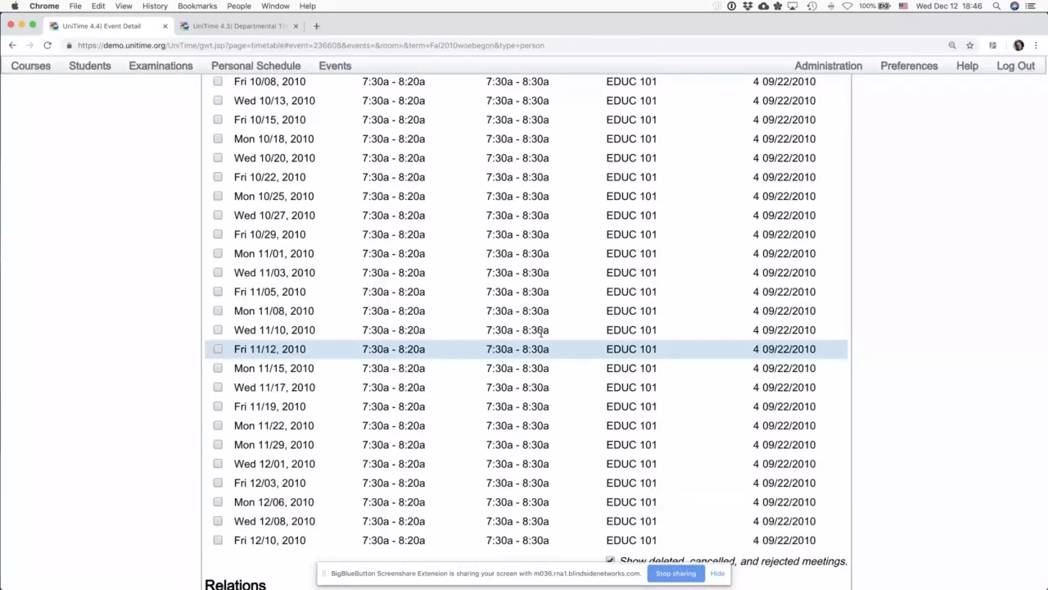
scroll(541, 332, up, 12)
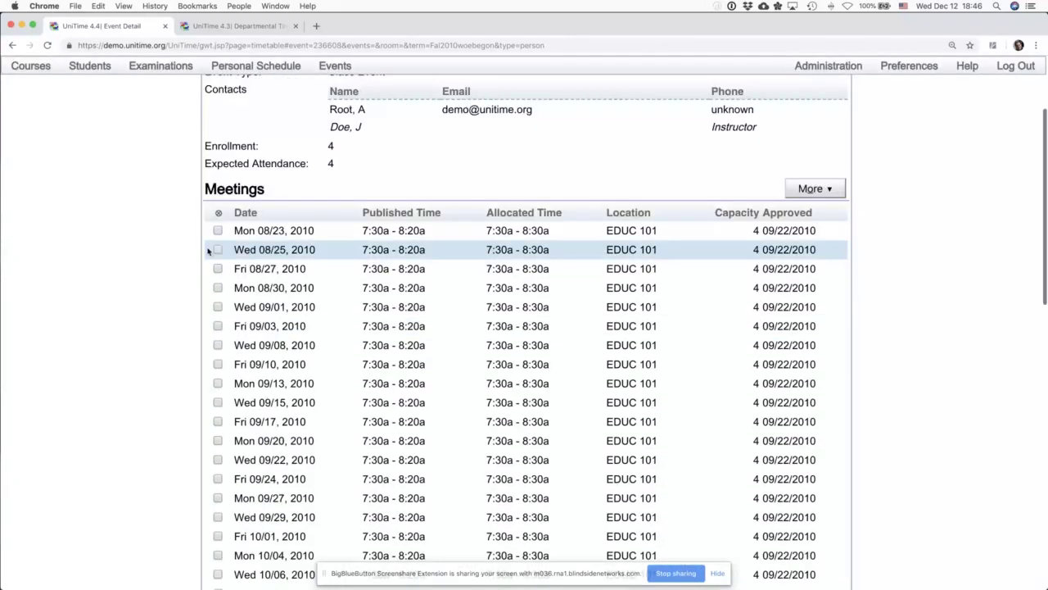
Step: Cancel the Wed 09/01, 2010 meeting of CALC 101 Lec 1 with the email confirmation turned off
click(218, 306)
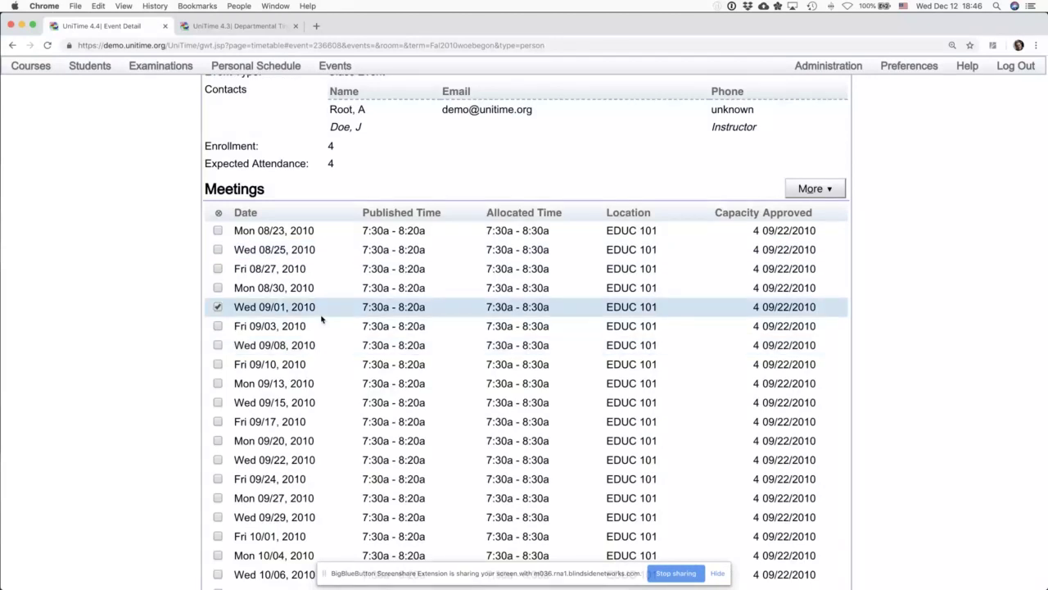
click(827, 196)
click(813, 258)
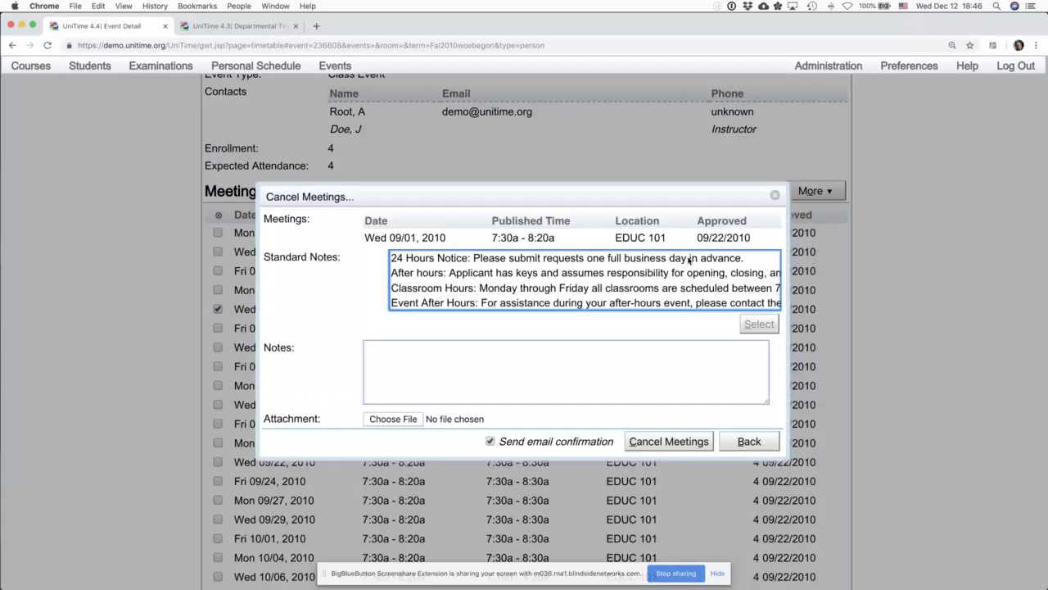
click(688, 360)
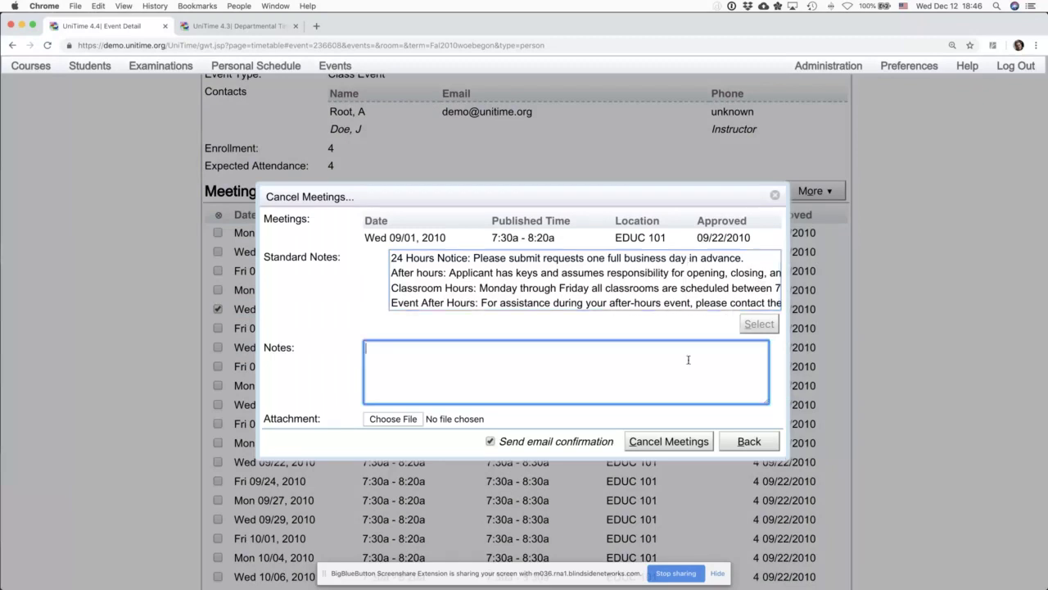
click(545, 443)
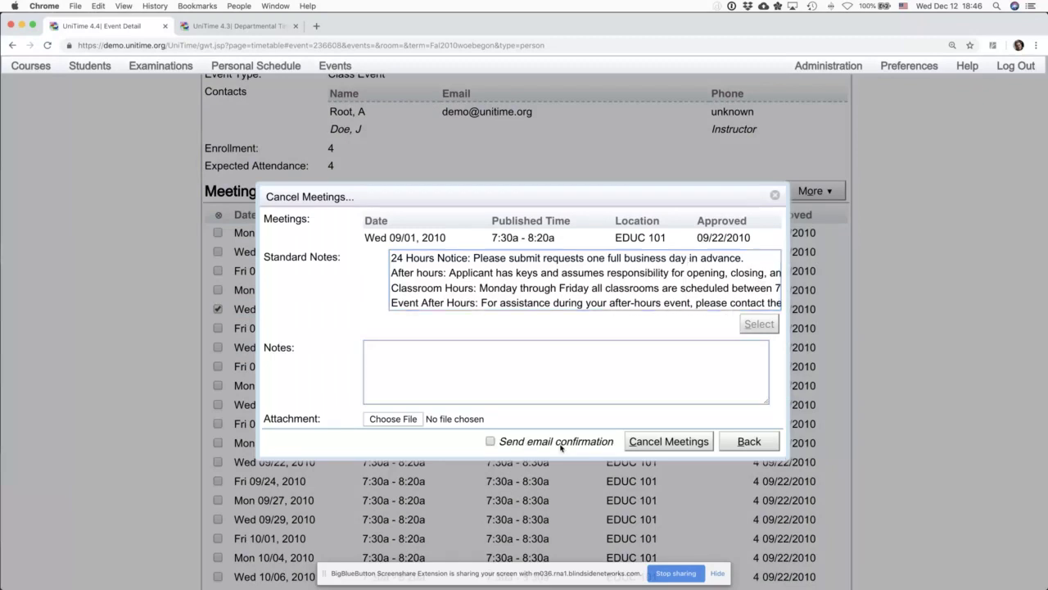
click(645, 442)
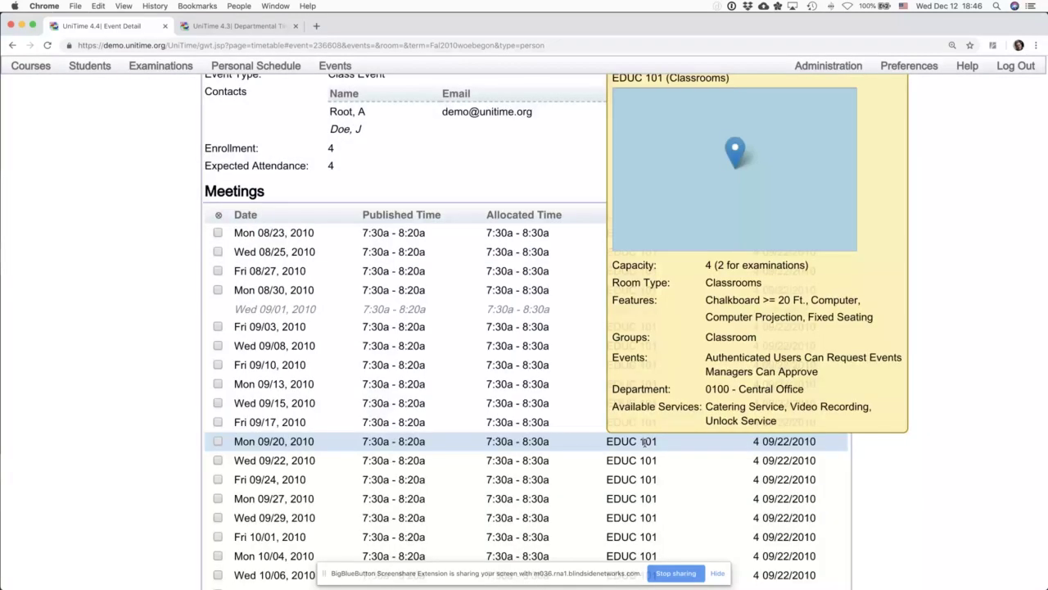
triple_click(341, 314)
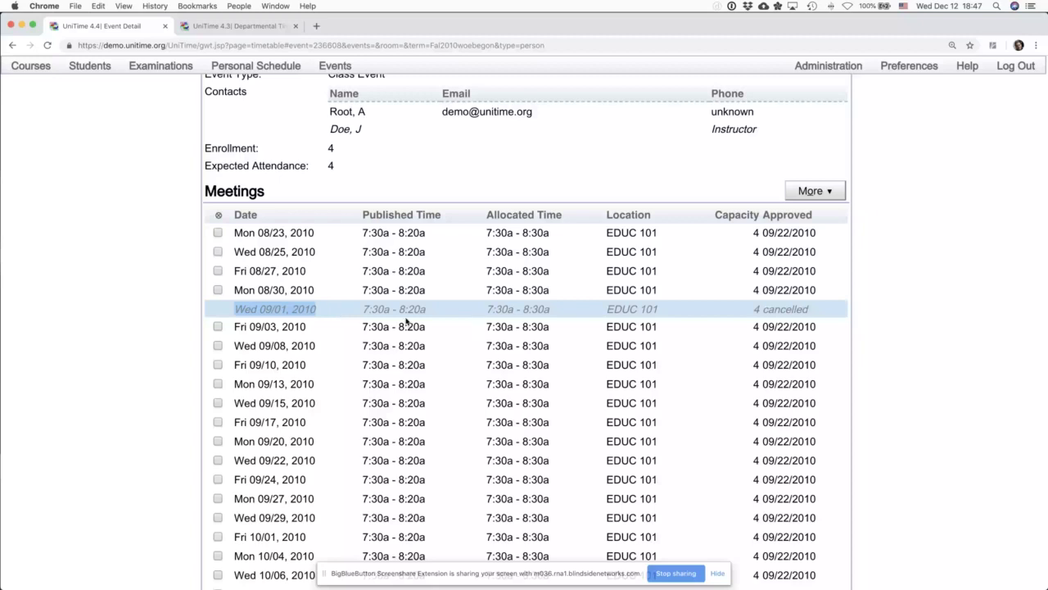
Step: View the calendar for adding meetings to CALC 101 Lec 1, and return to the event detail without adding any
click(815, 191)
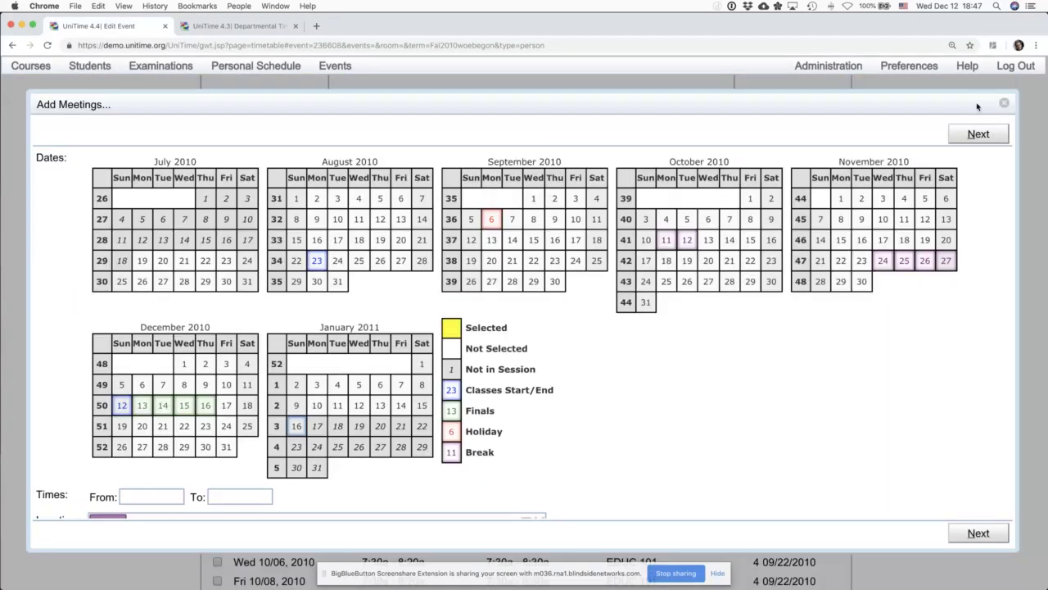
click(1004, 102)
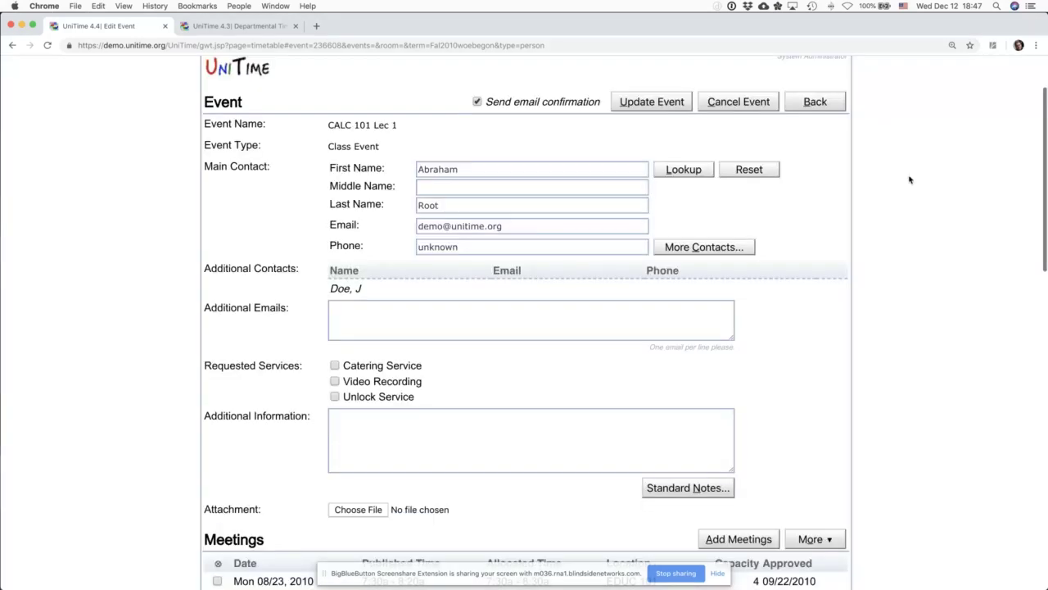
scroll(872, 187, up, 2)
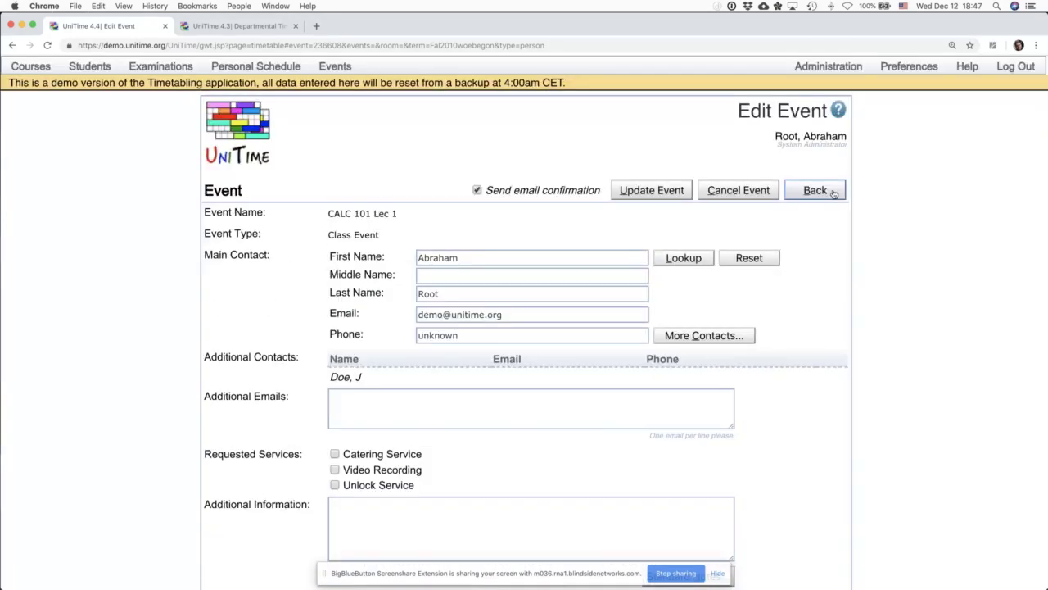
click(832, 193)
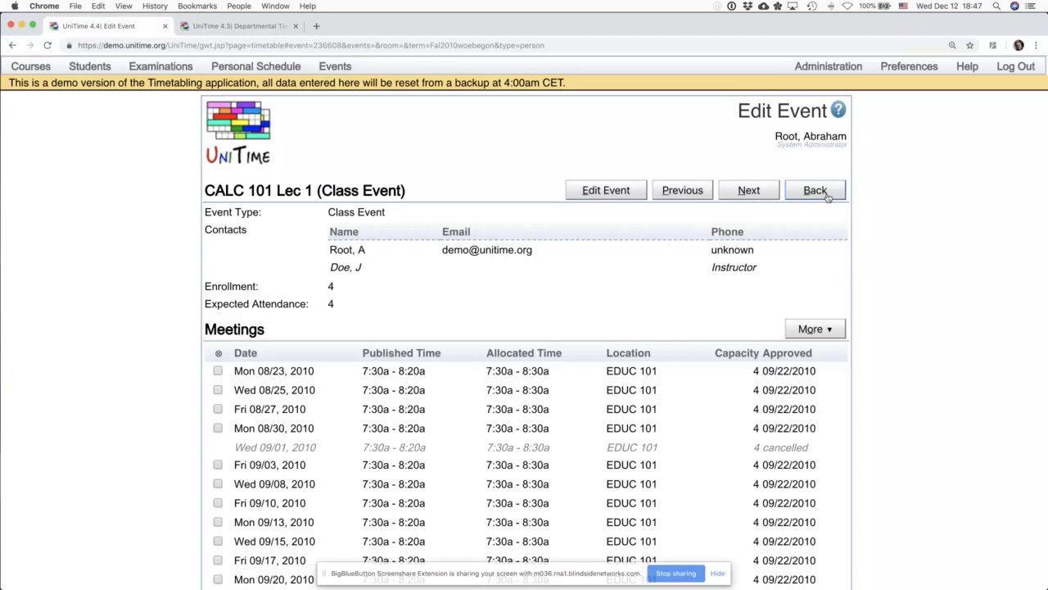
Step: Check the cancellation note in the event's Notes section, and return to the personal timetable
scroll(794, 213, down, 10)
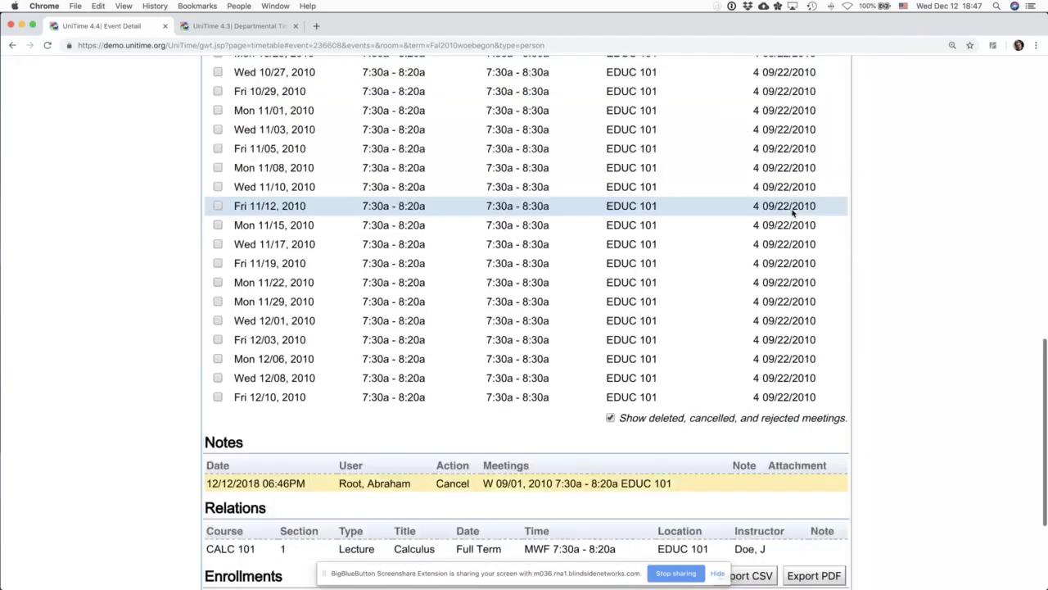
scroll(793, 213, up, 10)
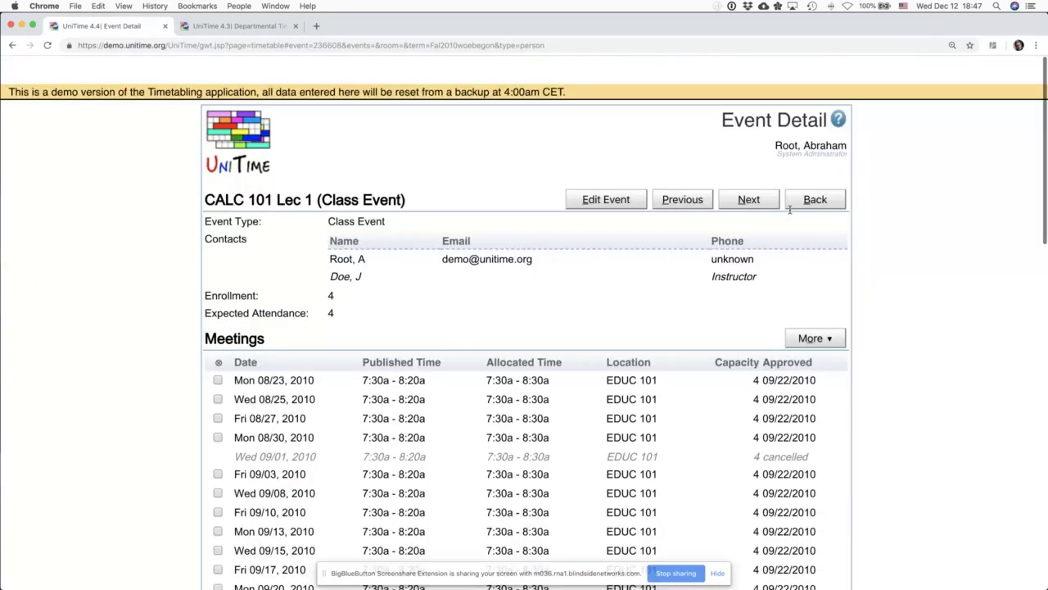
click(790, 208)
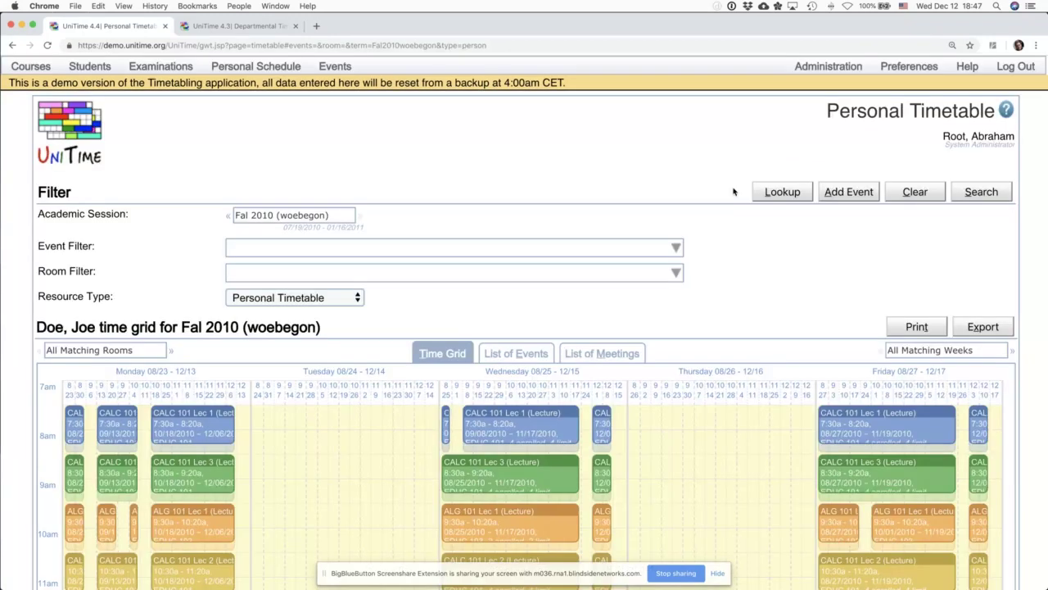
click(335, 66)
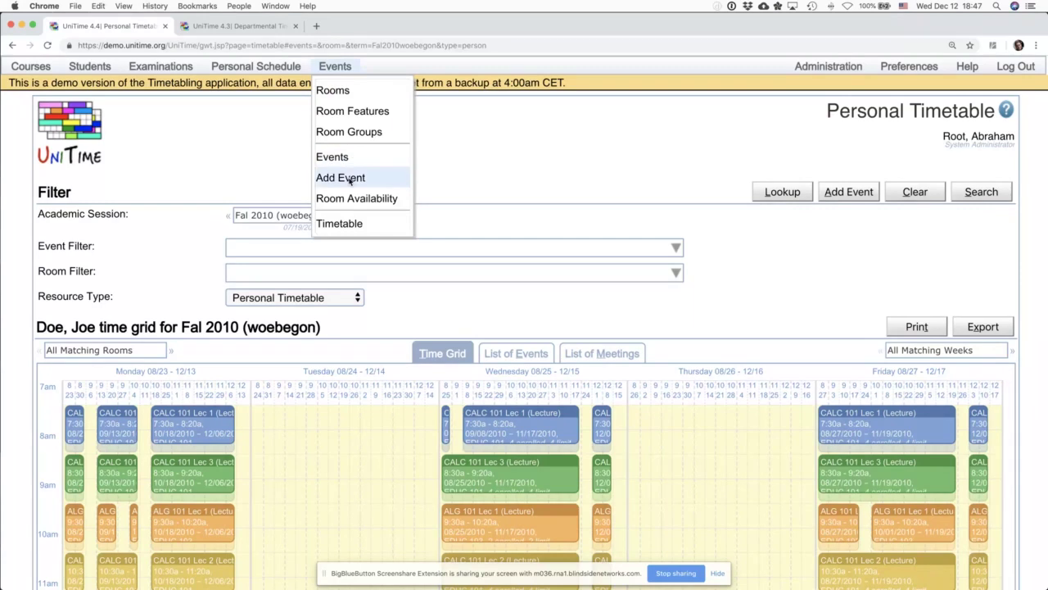
click(388, 298)
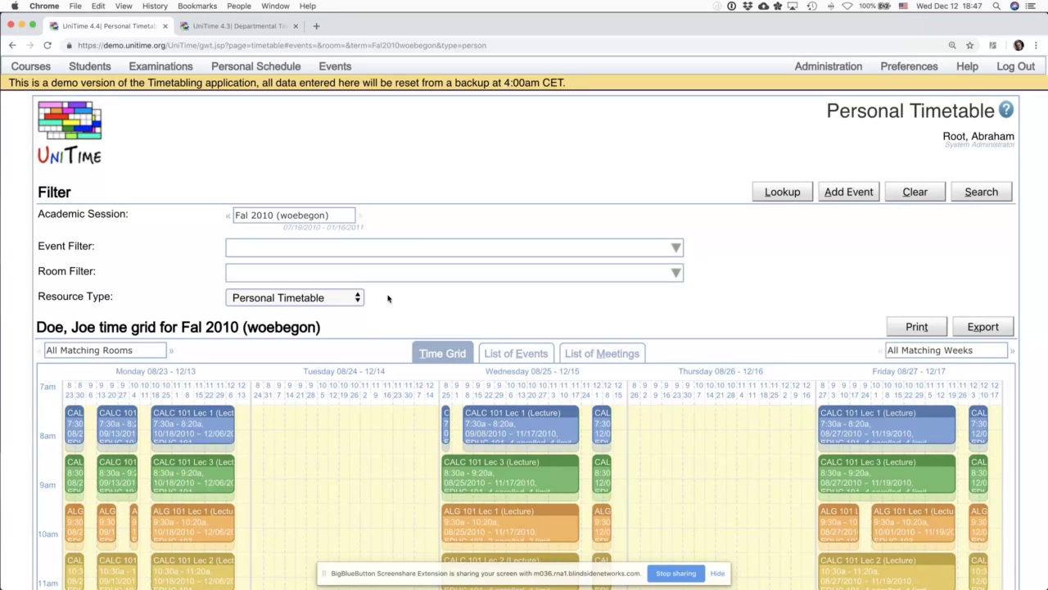
click(335, 66)
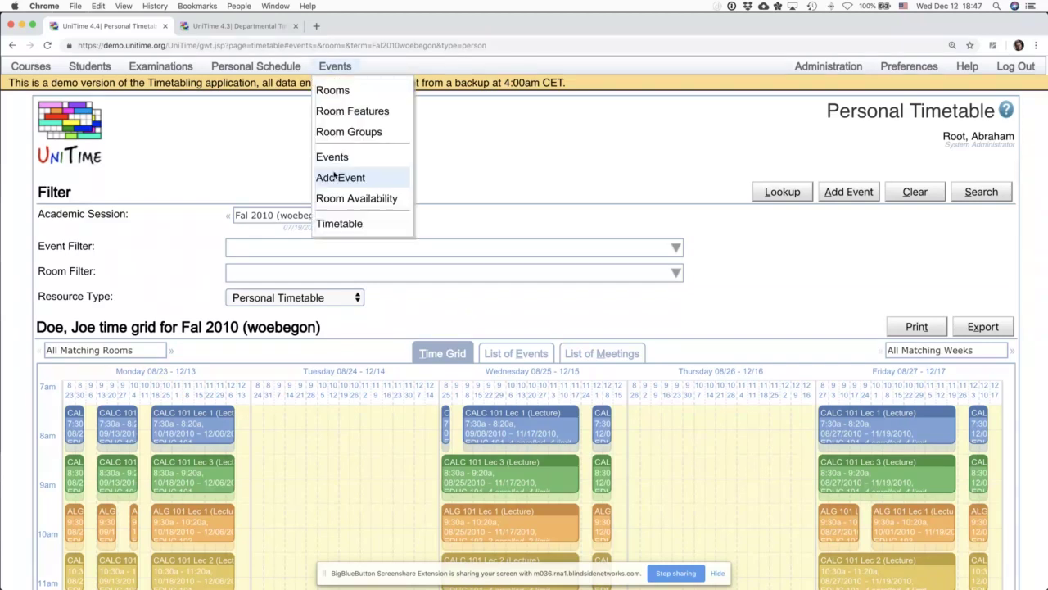
Step: Start a new event in the Fal 2010 (woebegon) session and name it Test Event
click(334, 177)
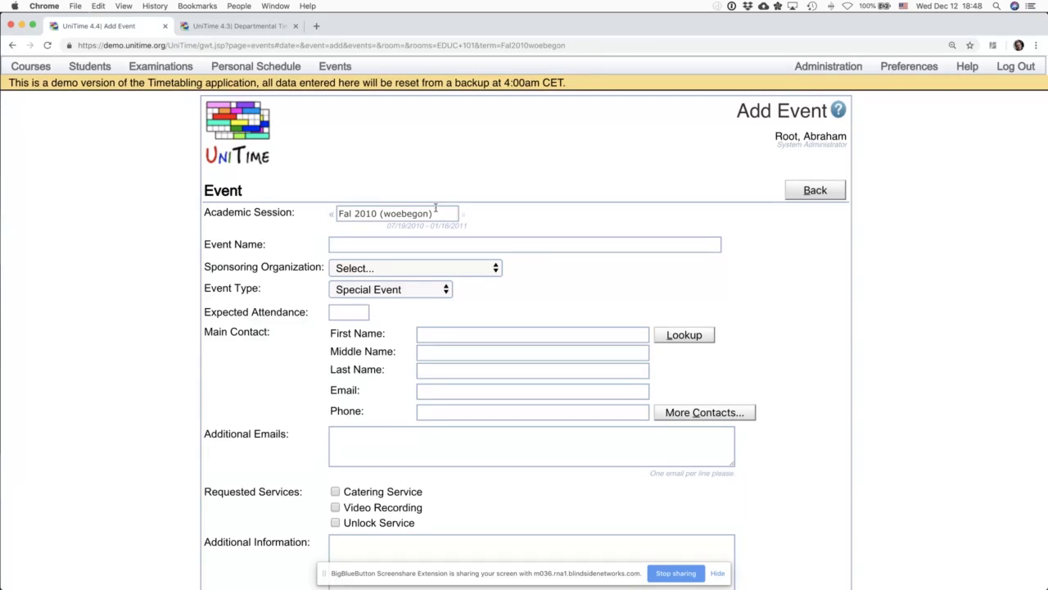
scroll(387, 234, down, 1)
click(393, 234)
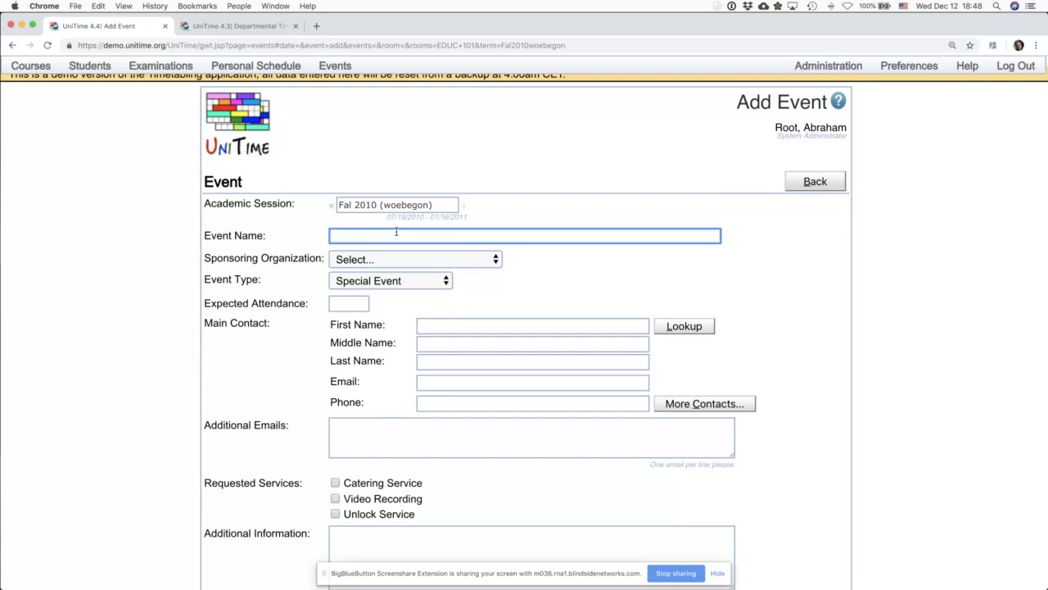
scroll(400, 234, down, 1)
text(Test Eve)
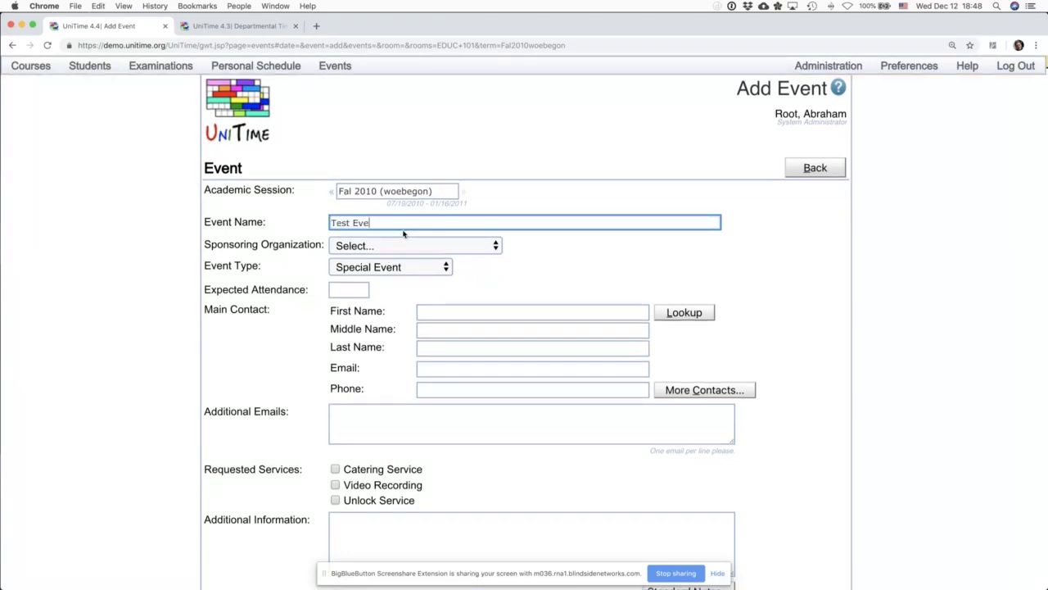
text(nt)
Step: Check the sponsoring organization choices without selecting one, and set the event type to Course Related Event
click(431, 246)
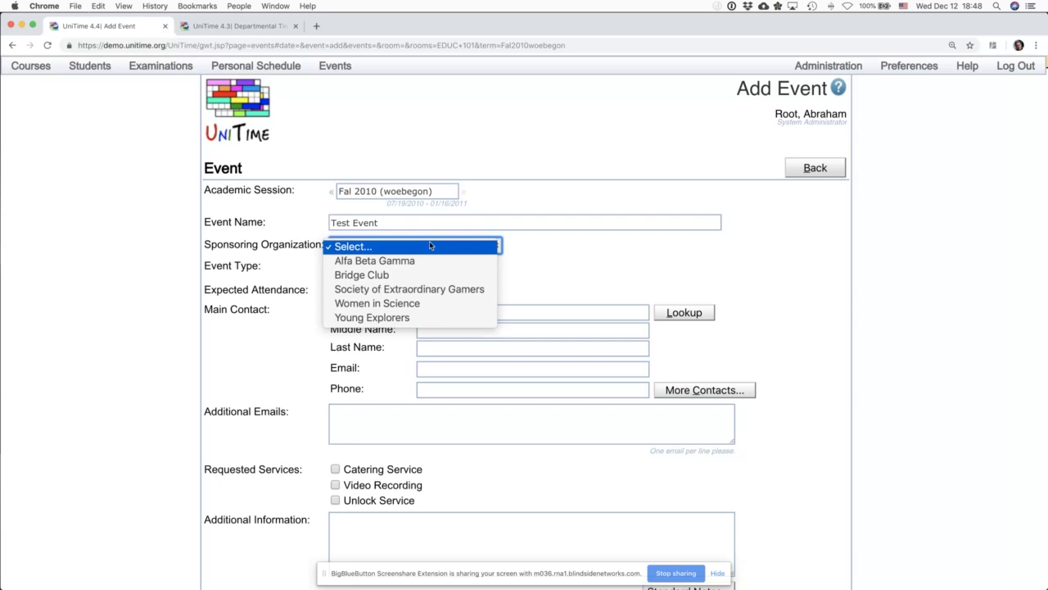
click(305, 227)
scroll(306, 228, down, 2)
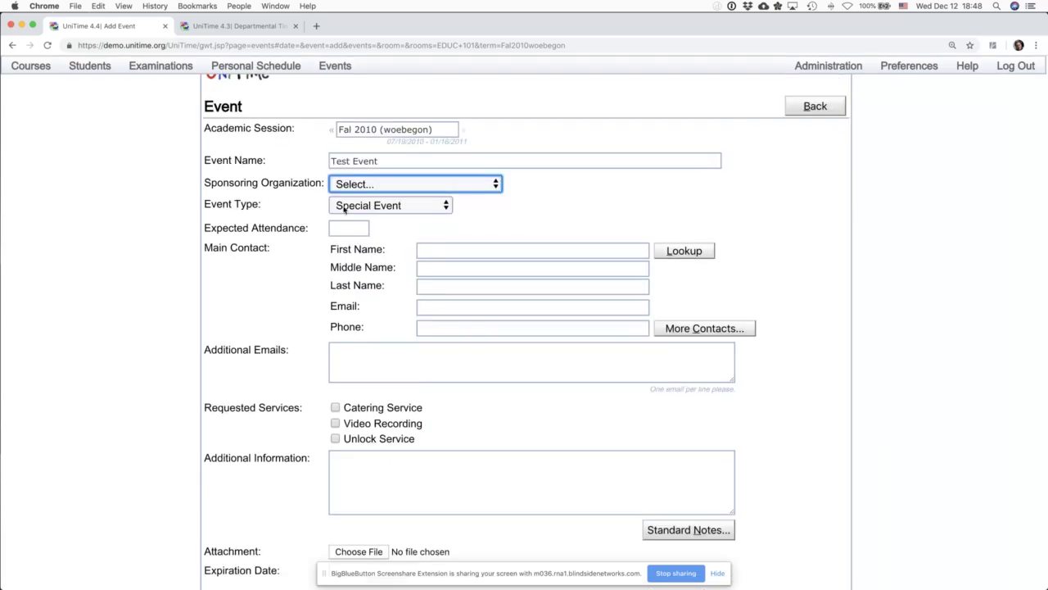
click(344, 208)
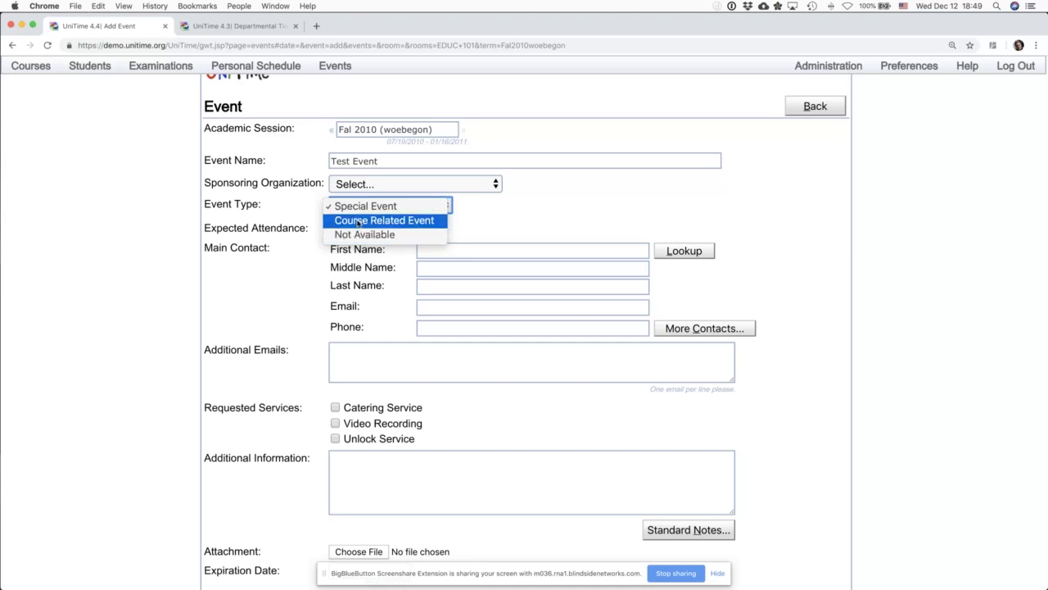
click(358, 221)
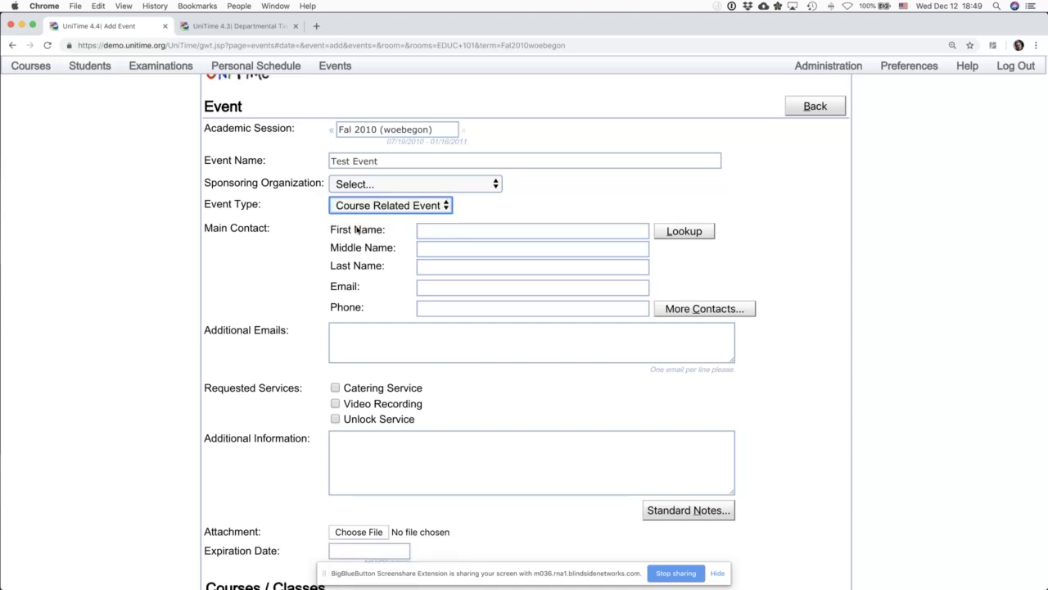
scroll(383, 234, down, 1)
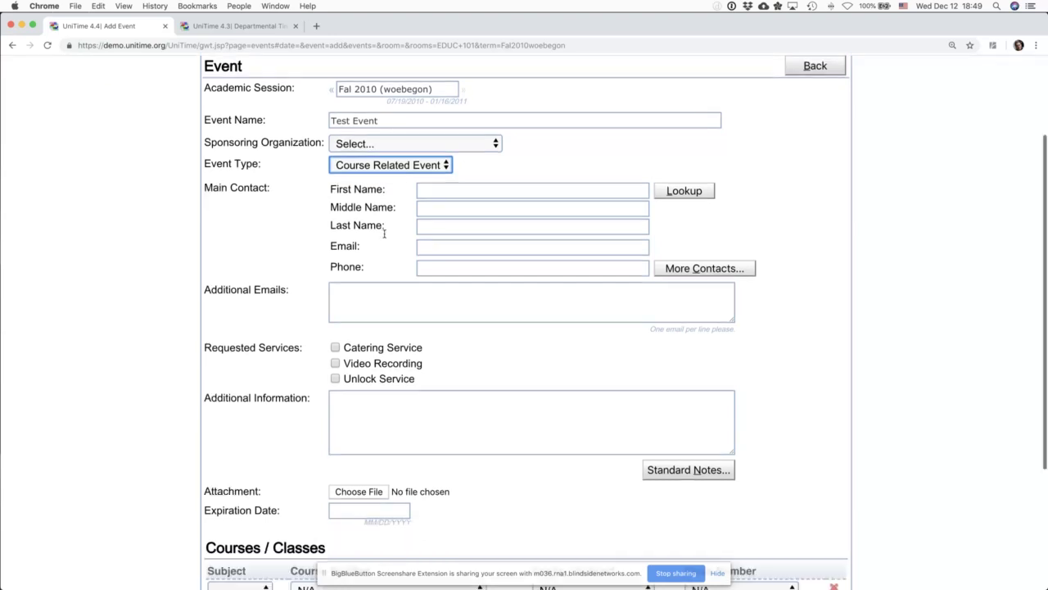
scroll(383, 234, up, 2)
scroll(387, 237, down, 1)
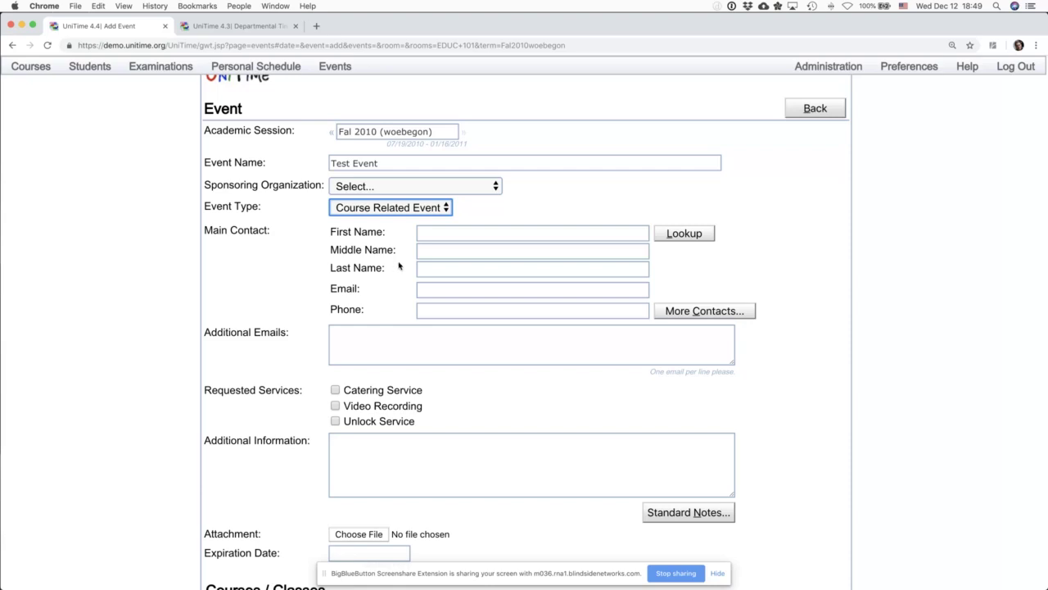
Step: Fill in the event's main contact with the system administrator's details from the people lookup
click(671, 236)
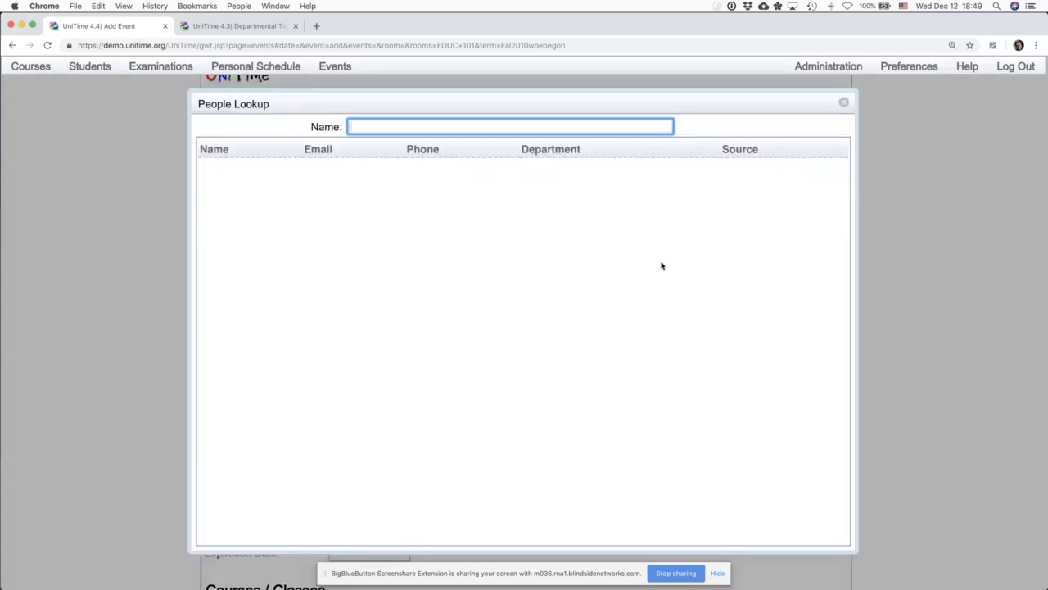
text(root)
key(Return)
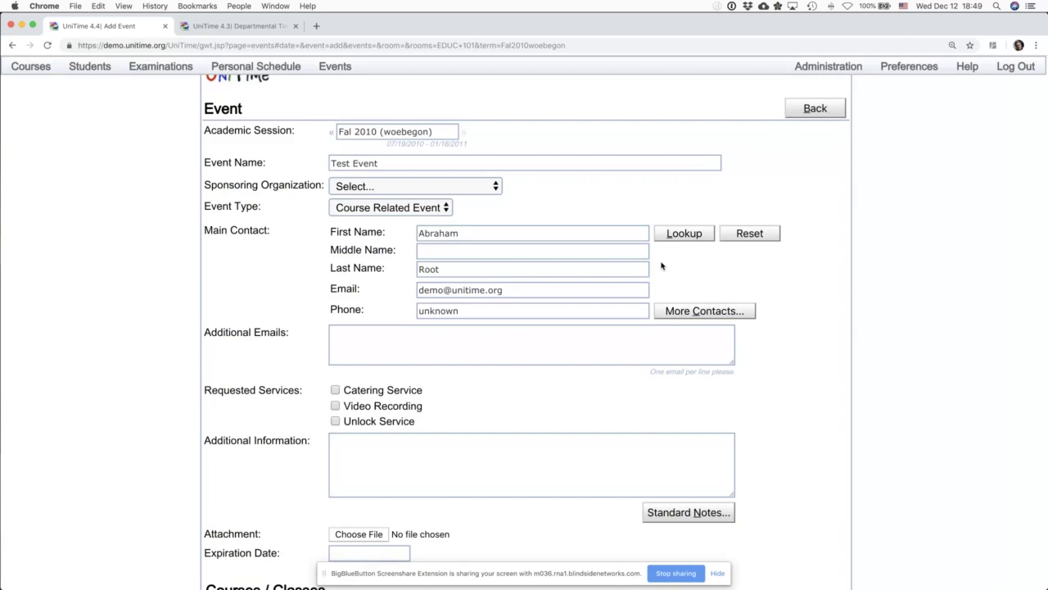
Step: View the people lookup for additional contacts, and close it without adding anyone
click(701, 315)
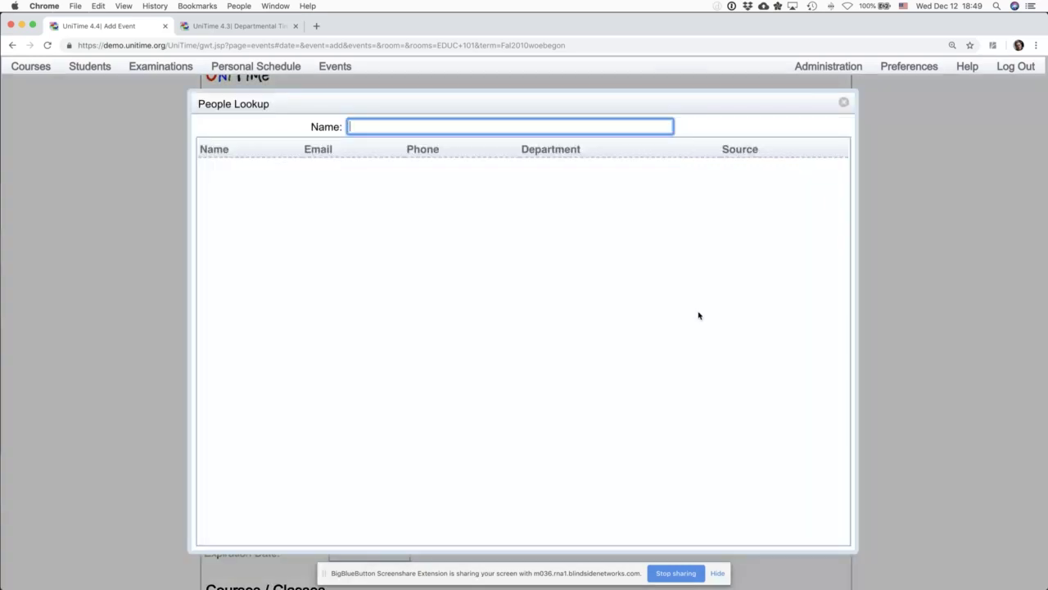
click(844, 102)
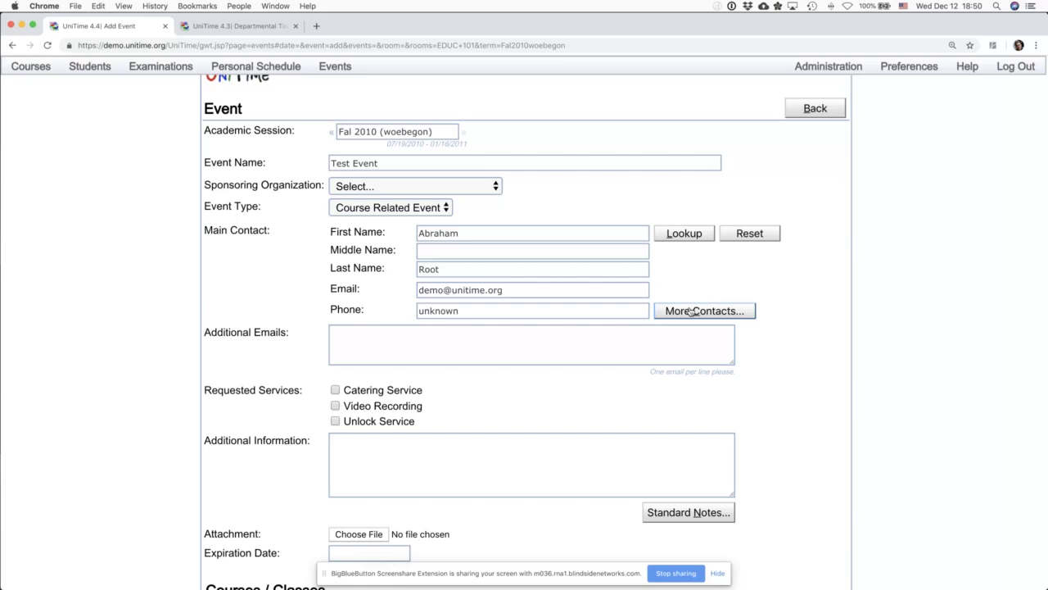
click(690, 311)
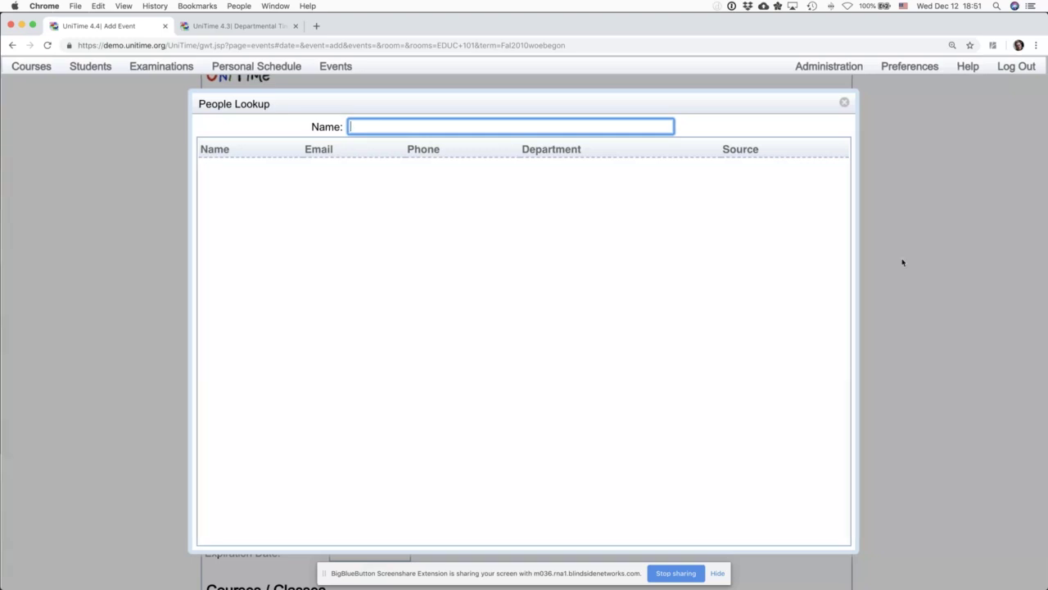
key(Escape)
Step: Request Catering Service for the event, leaving the additional emails empty and no attachment chosen
scroll(841, 262, down, 3)
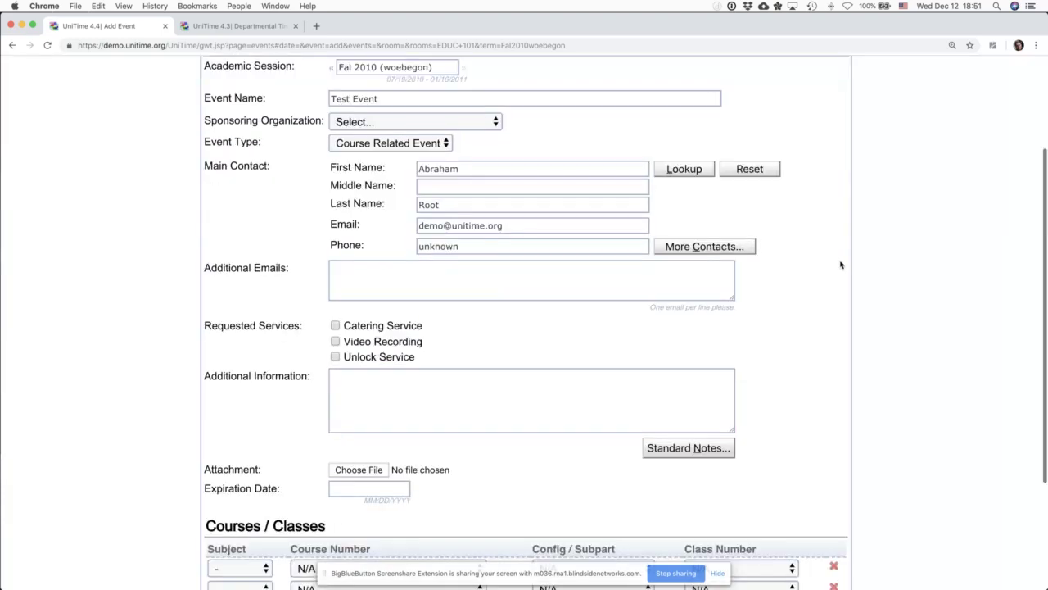
click(569, 280)
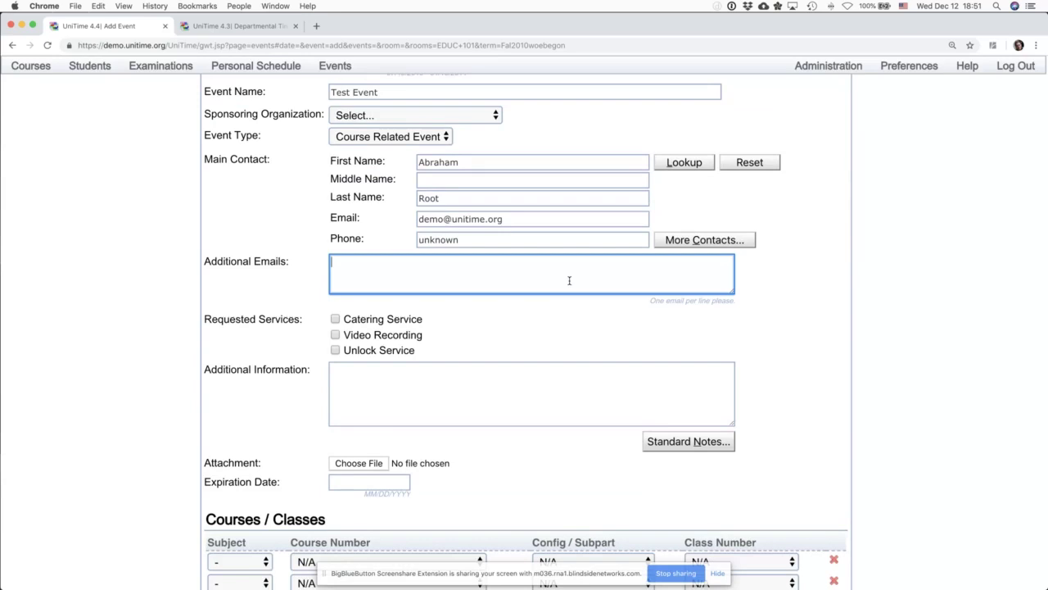
scroll(367, 303, down, 3)
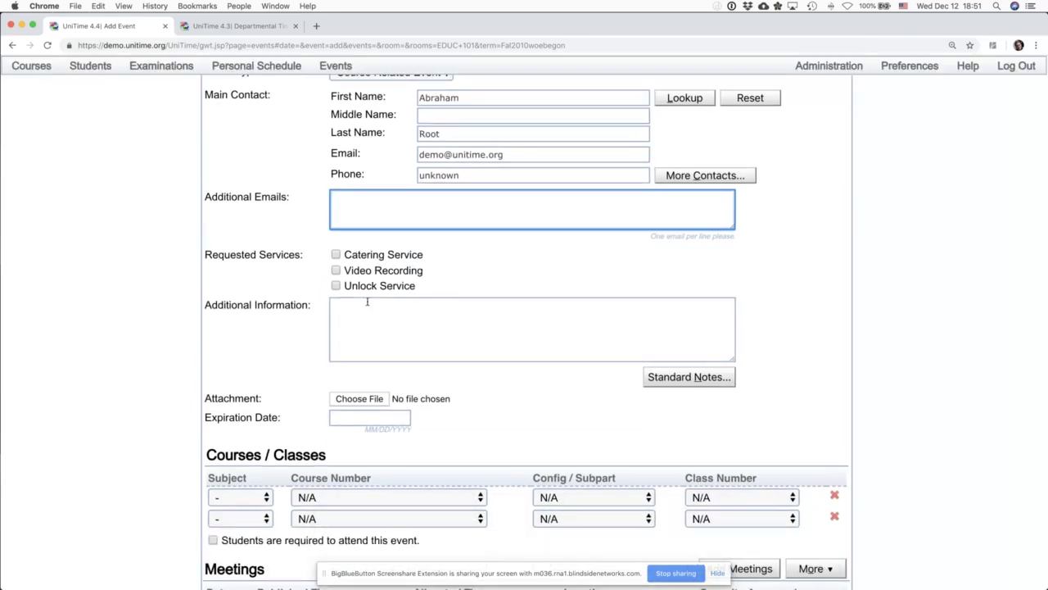
click(335, 255)
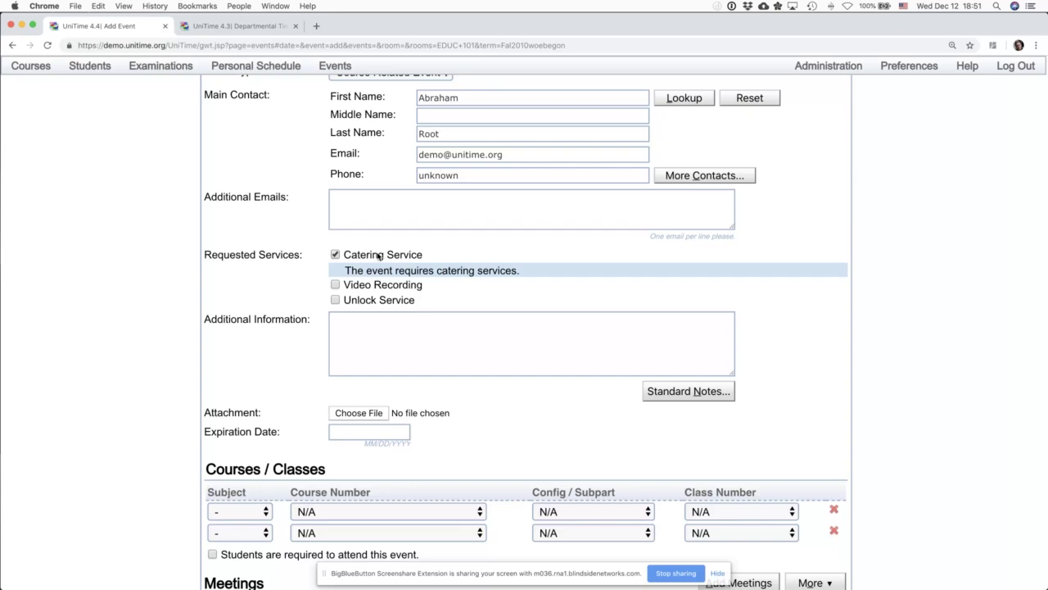
drag(212, 425, 402, 412)
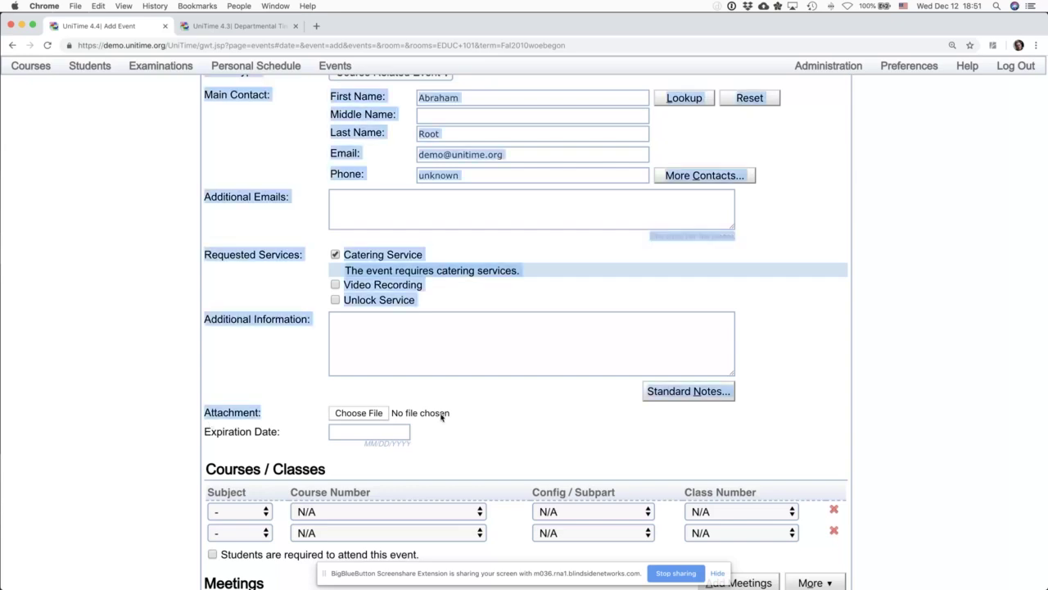
click(428, 414)
key(Escape)
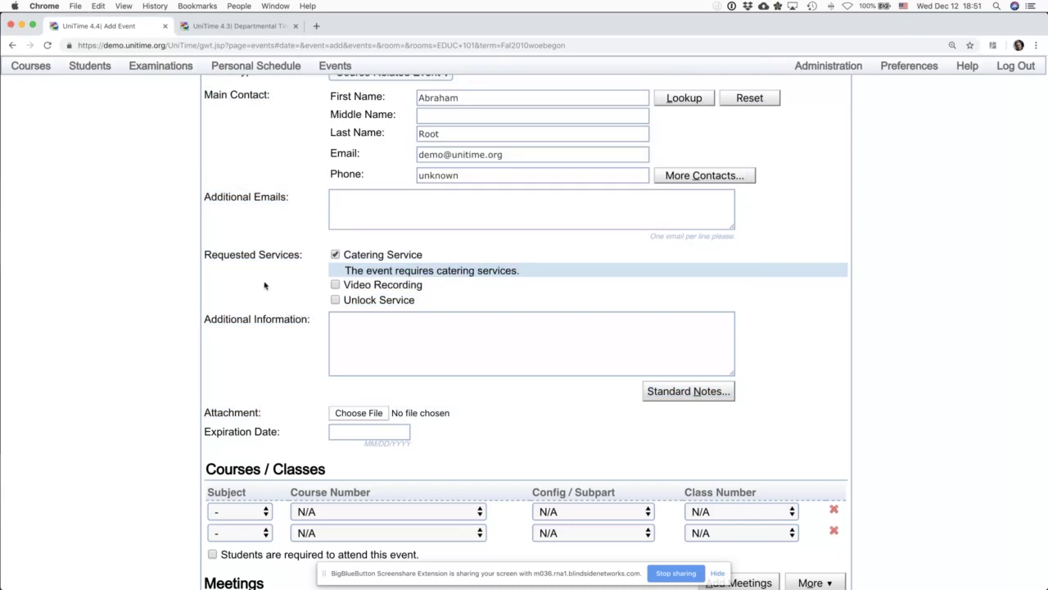
Step: Add the Classroom Hours and Reminder standard notes to the event's additional information
click(394, 360)
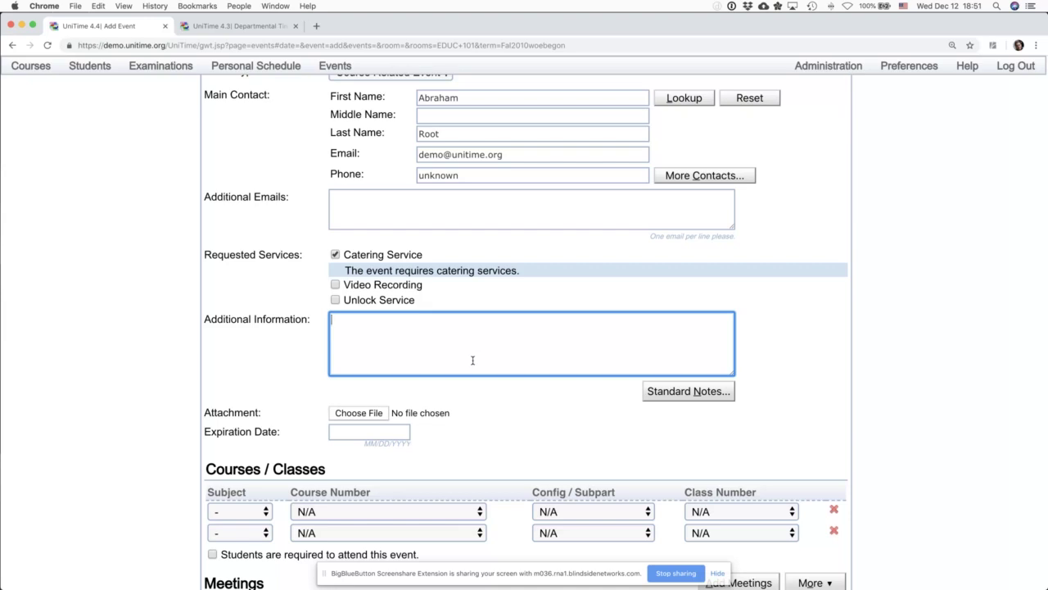
click(658, 393)
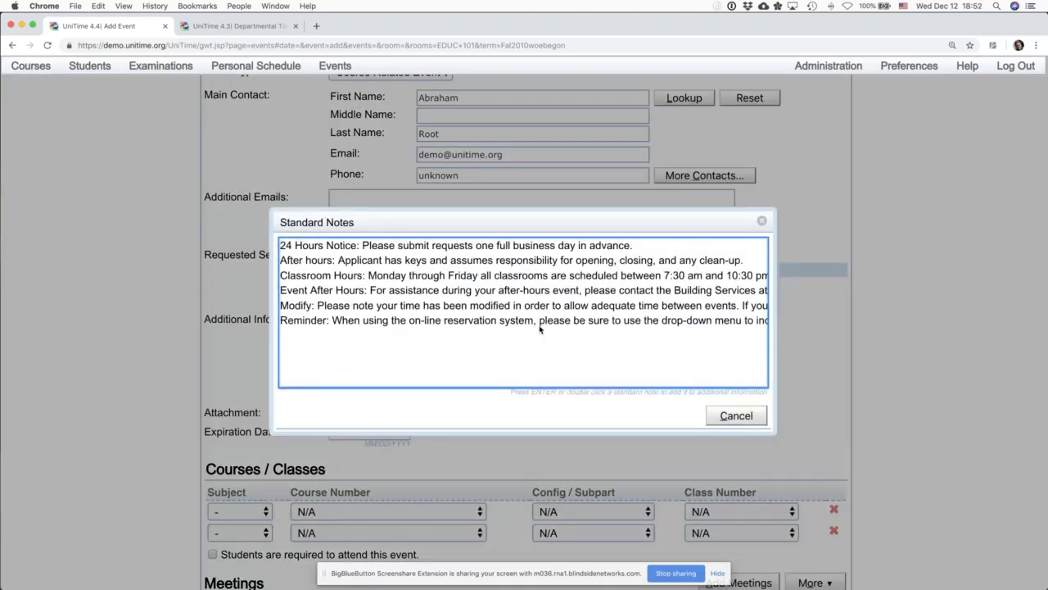
click(480, 279)
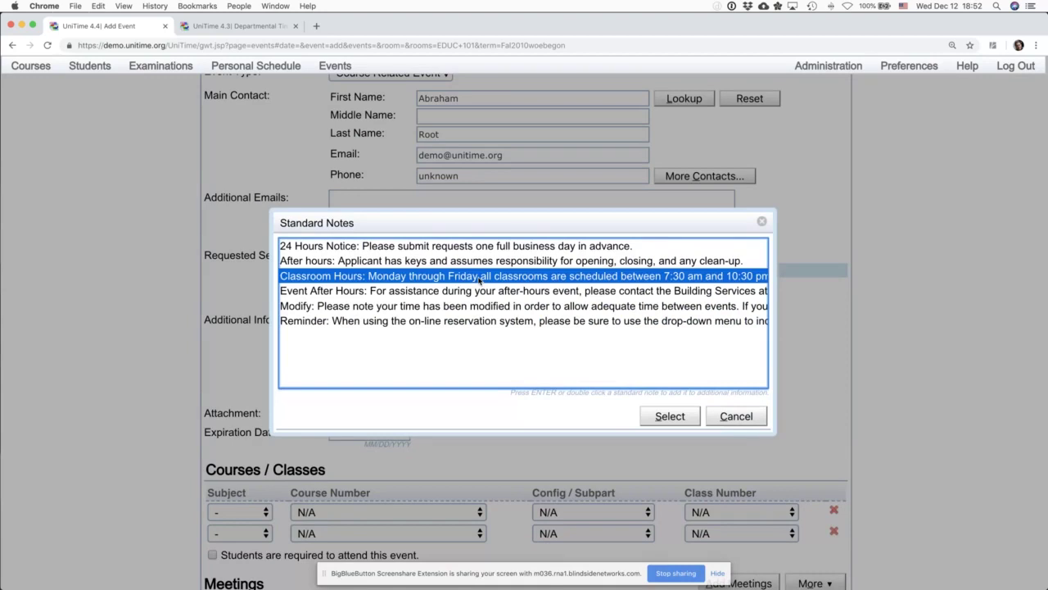
click(665, 418)
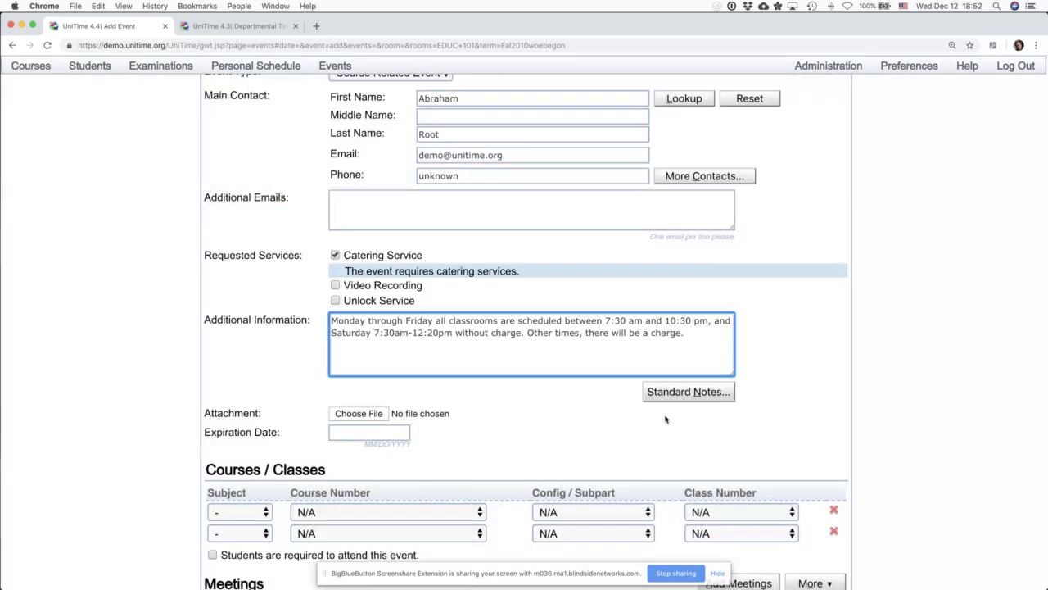
click(687, 392)
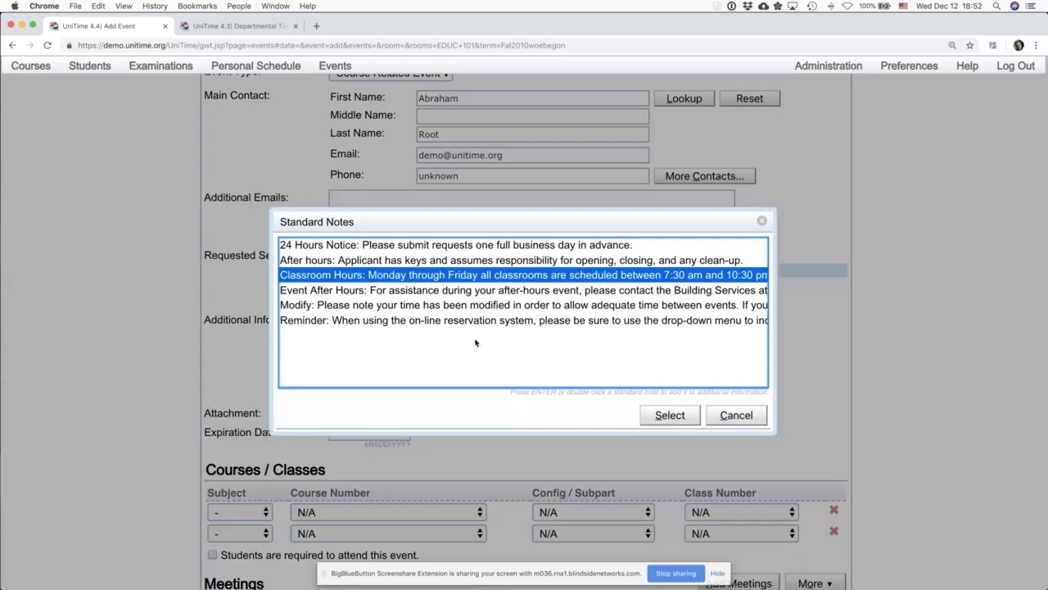
click(475, 343)
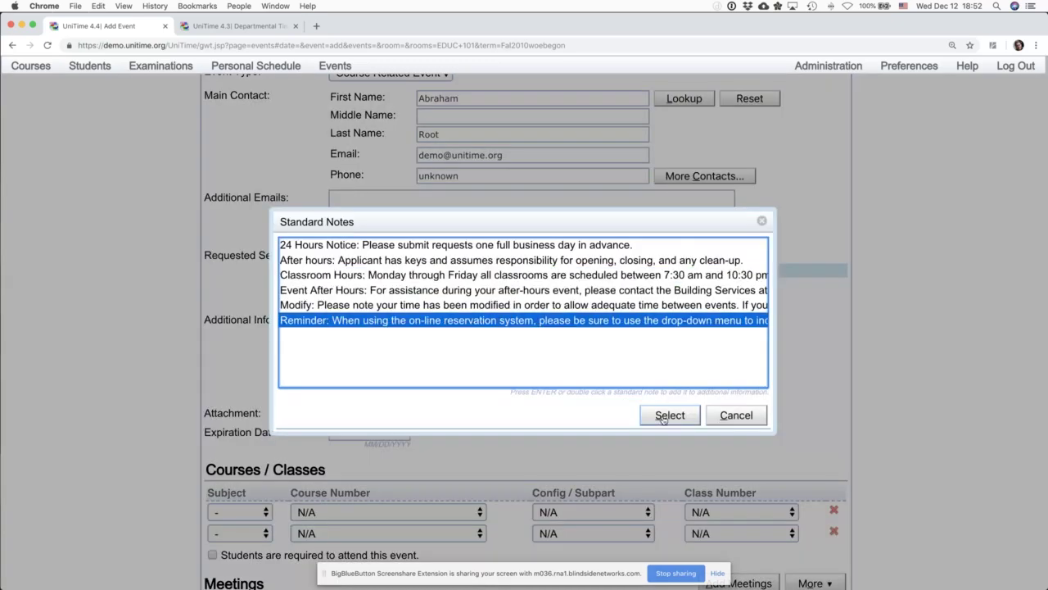
click(665, 416)
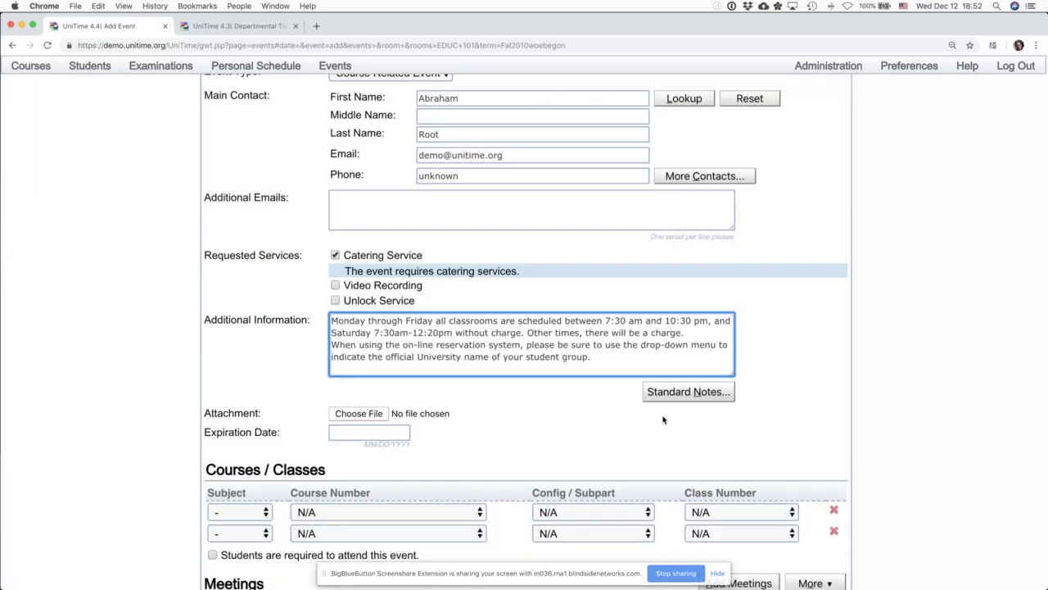
Step: Attach class 1 of the Lec subpart of C S 101 - Introductory Computing to the event
scroll(462, 402, down, 2)
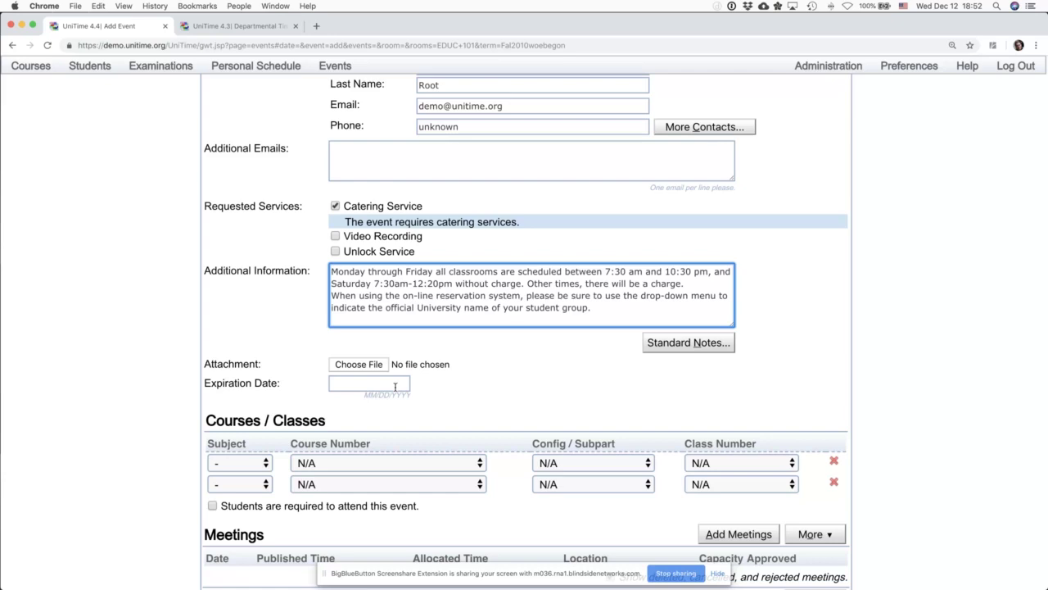
scroll(460, 354, down, 2)
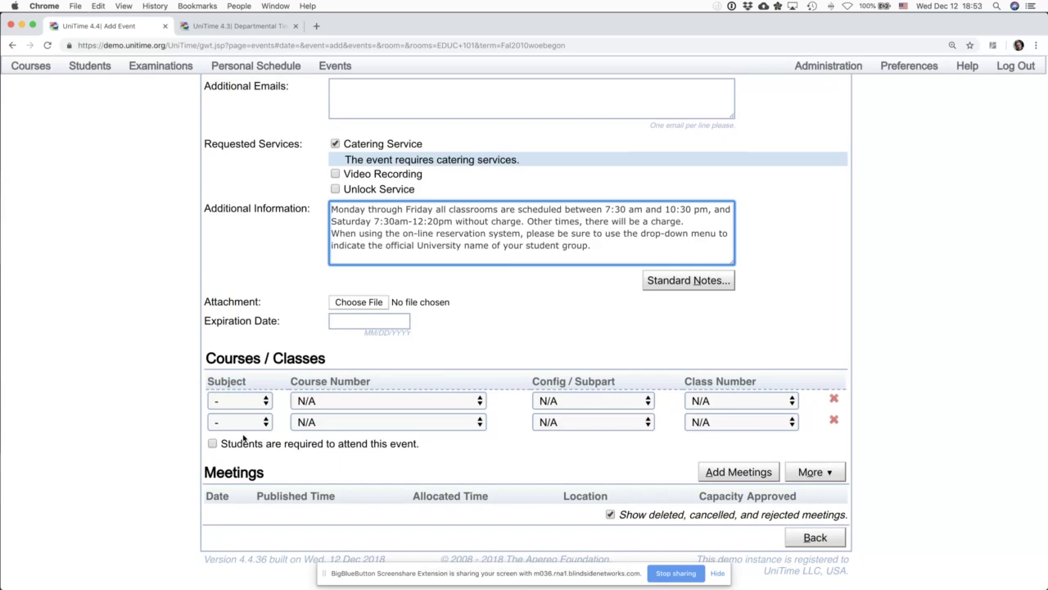
scroll(243, 440, up, 1)
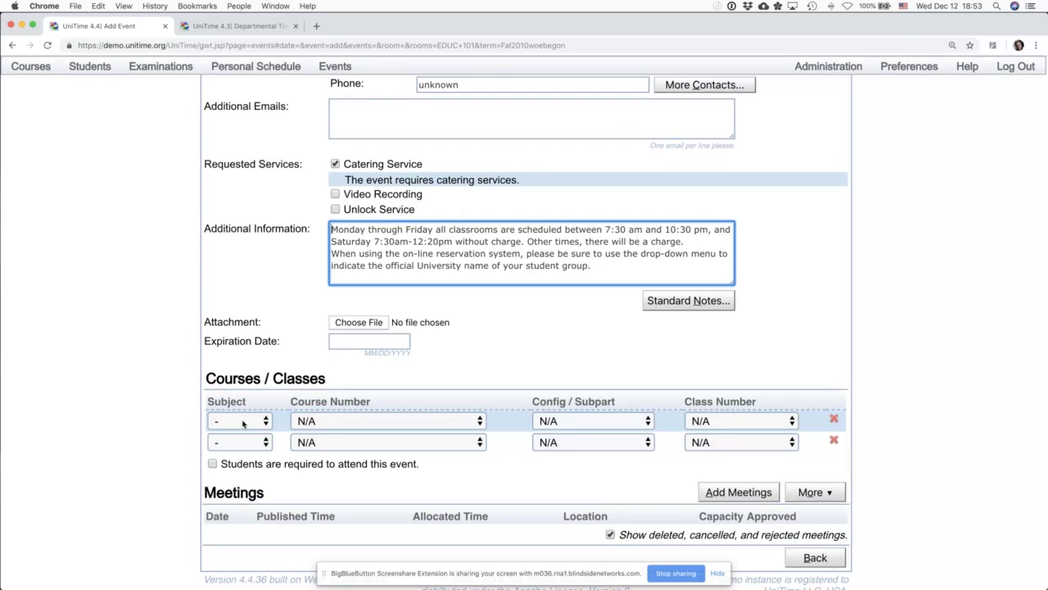
click(242, 424)
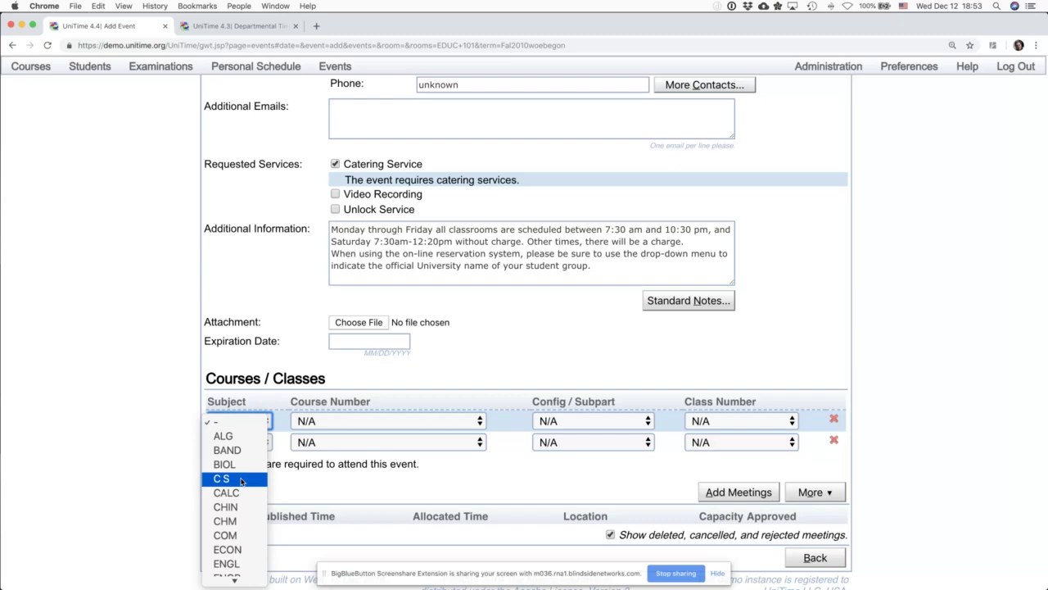
click(242, 479)
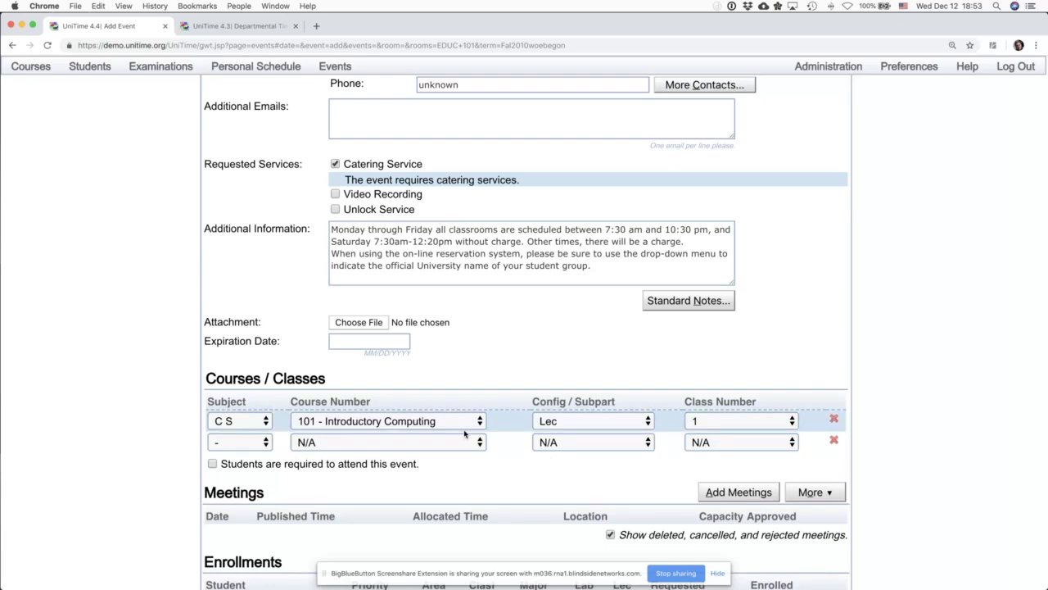
key(space)
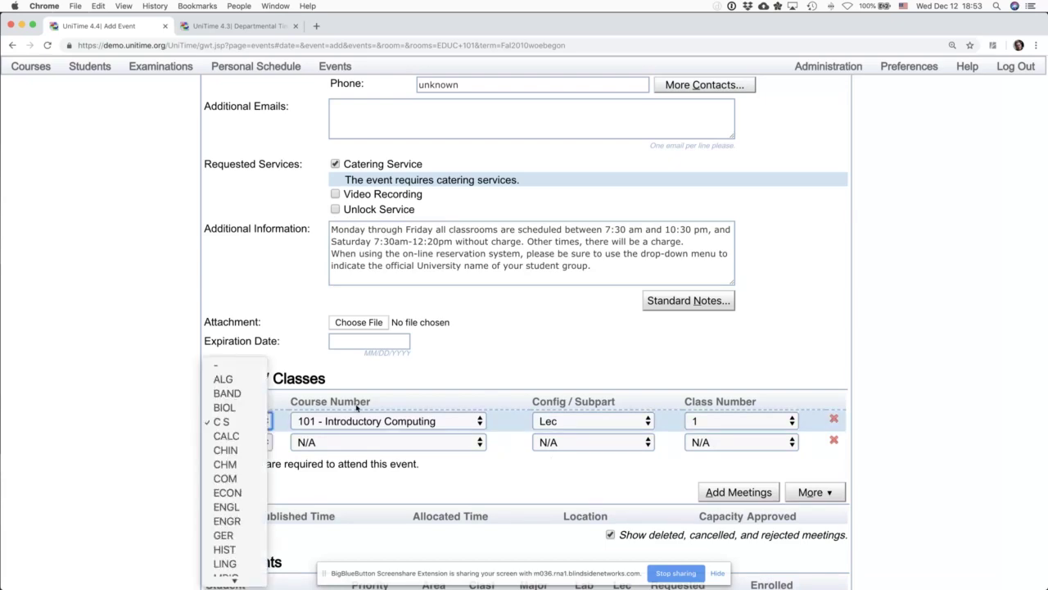
key(Escape)
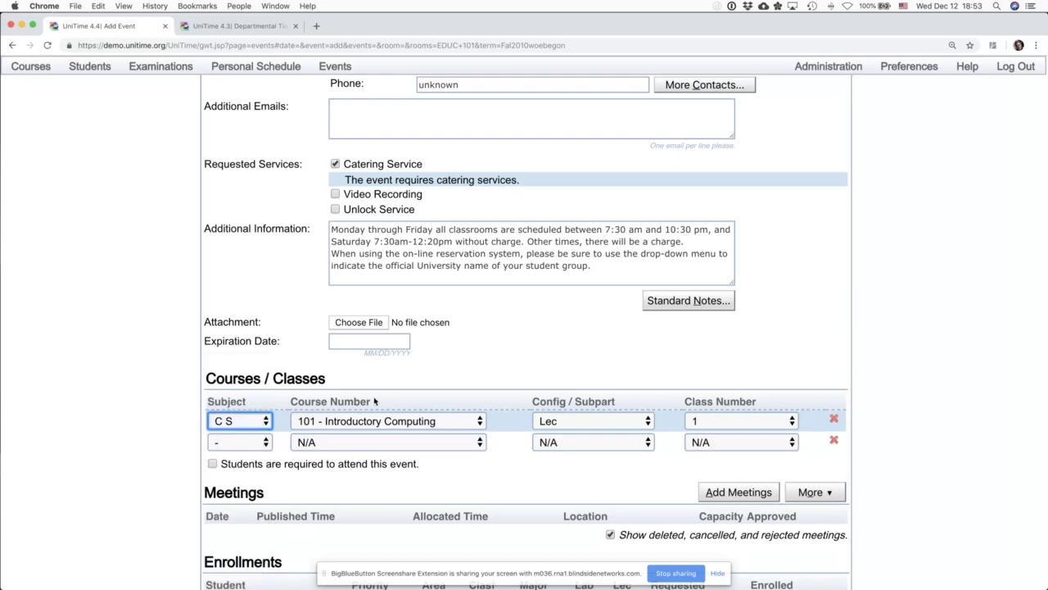
click(575, 421)
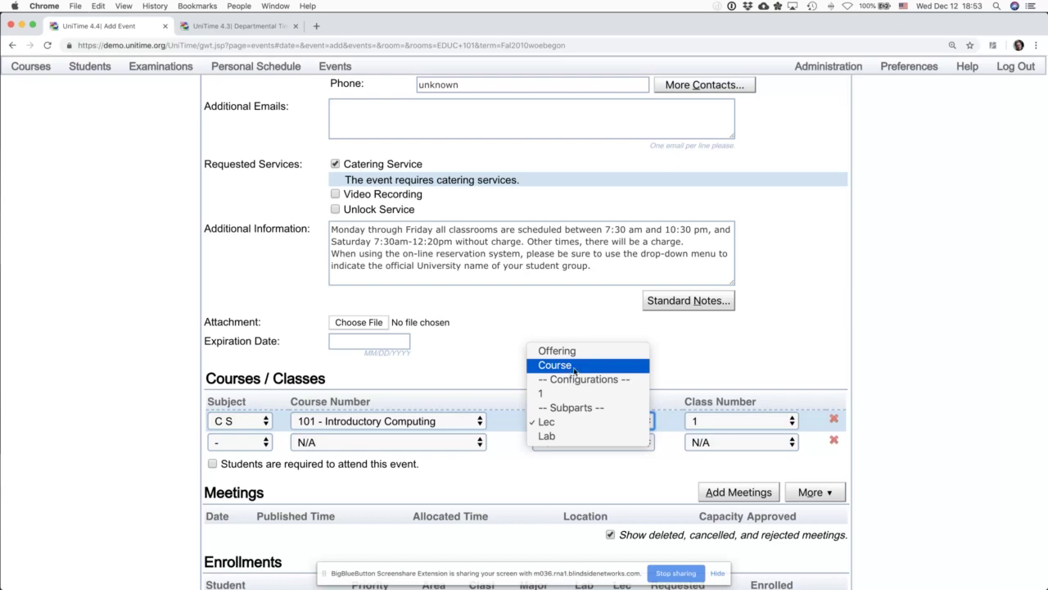
click(565, 424)
Step: Mark students of the attached class as required to attend this event
scroll(534, 431, down, 3)
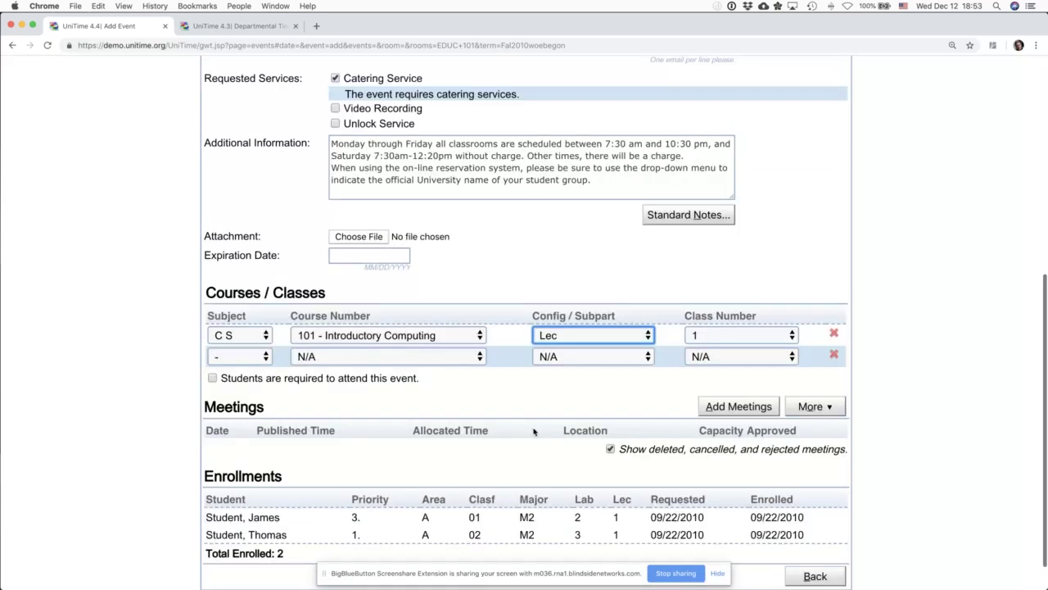
scroll(534, 432, down, 1)
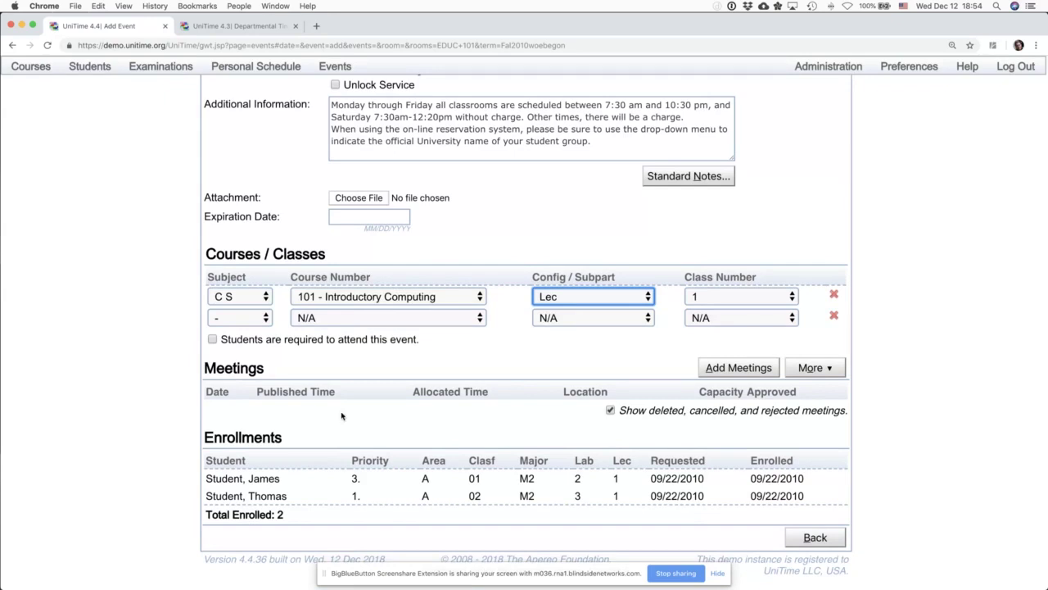
drag(221, 339, 418, 344)
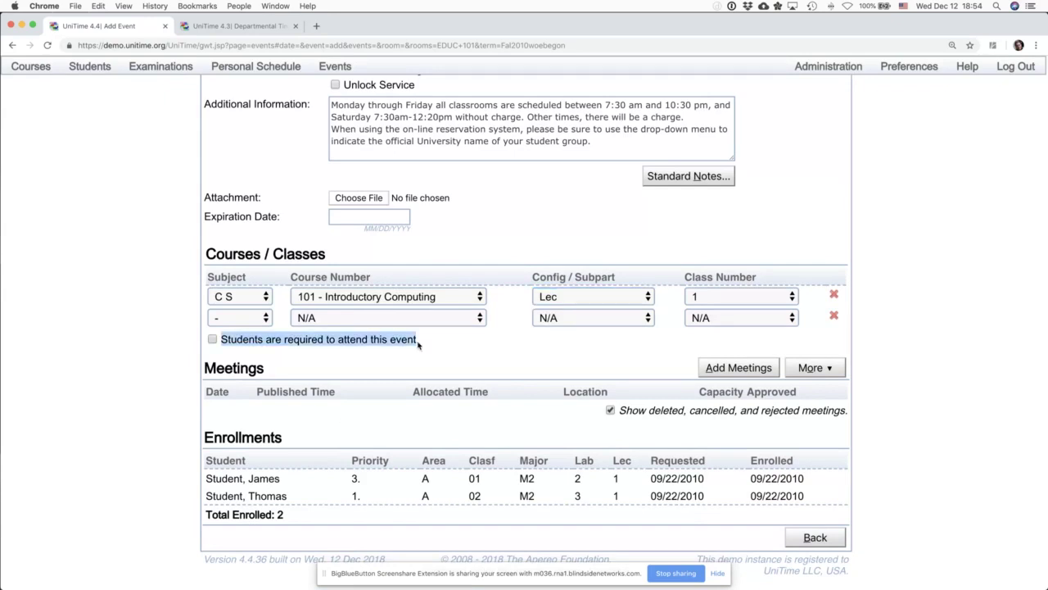
click(212, 339)
click(328, 349)
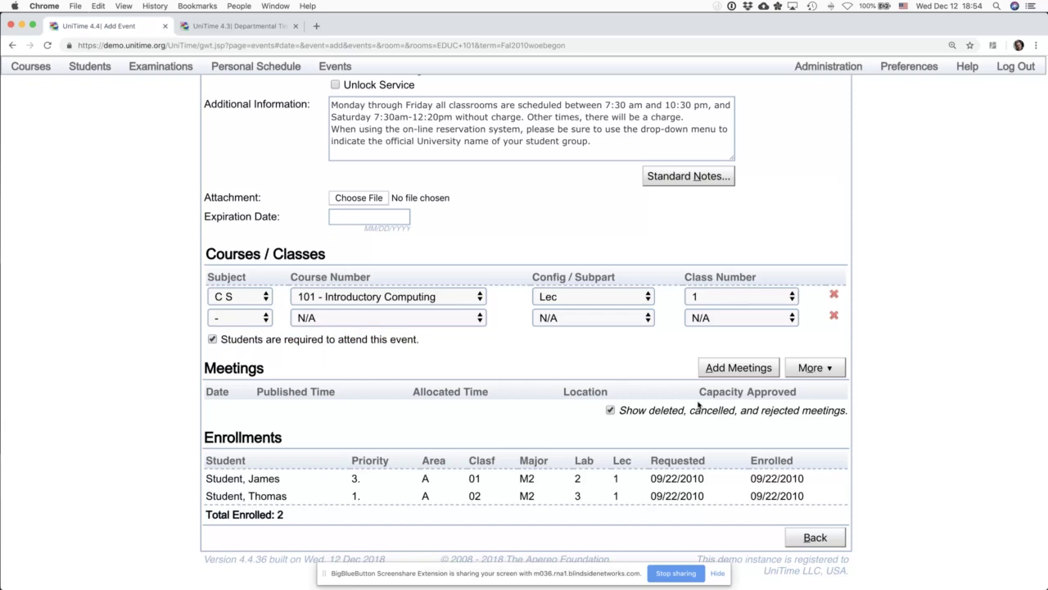
Step: Start adding meetings and select the in-session Tuesdays from August 24 to December 7, 2010, leaving out the October 12 break day
click(734, 373)
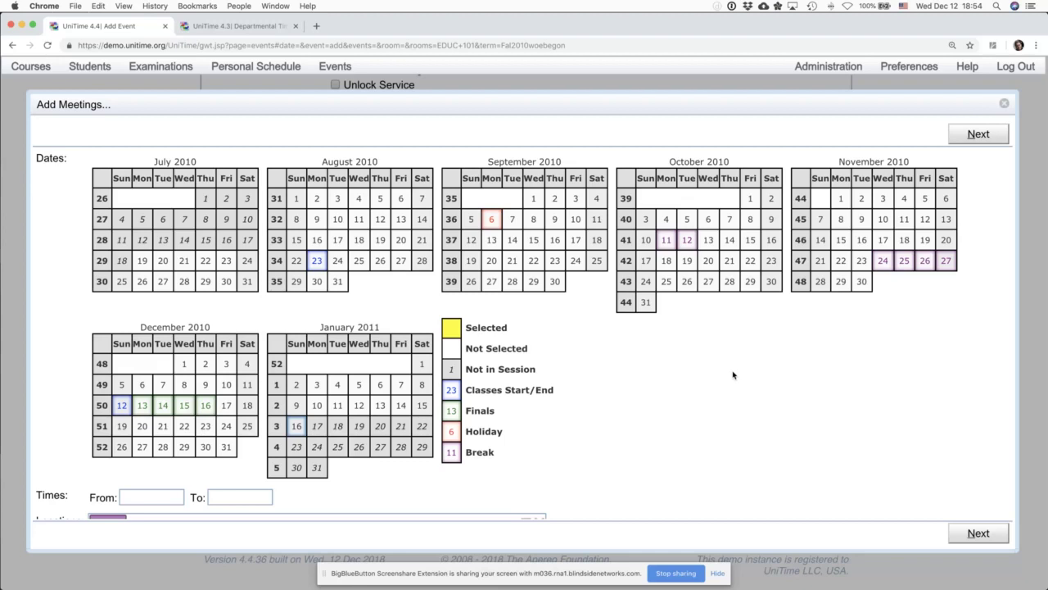
scroll(728, 377, down, 1)
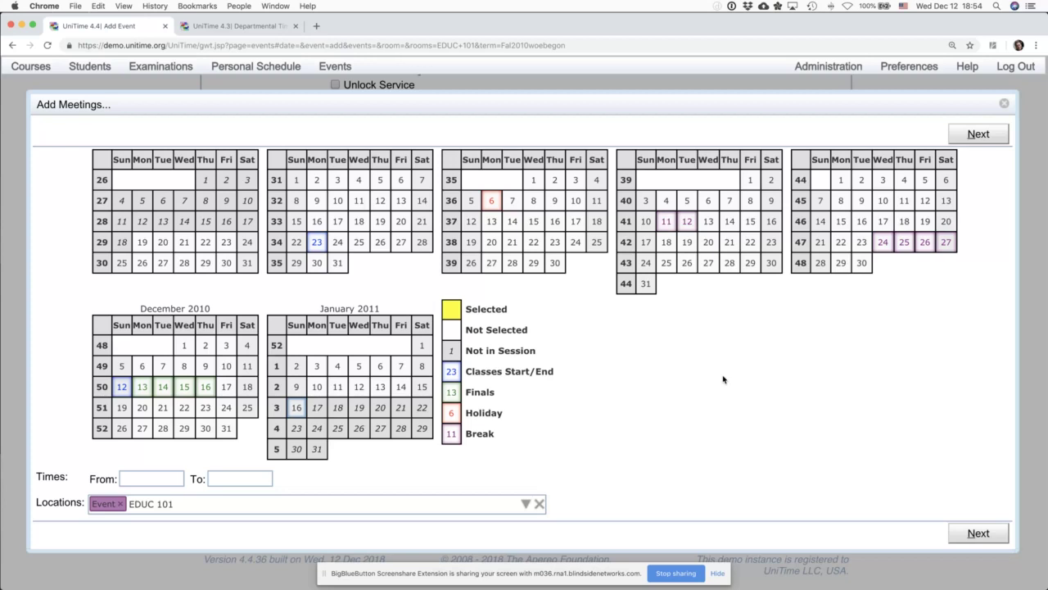
scroll(723, 379, up, 1)
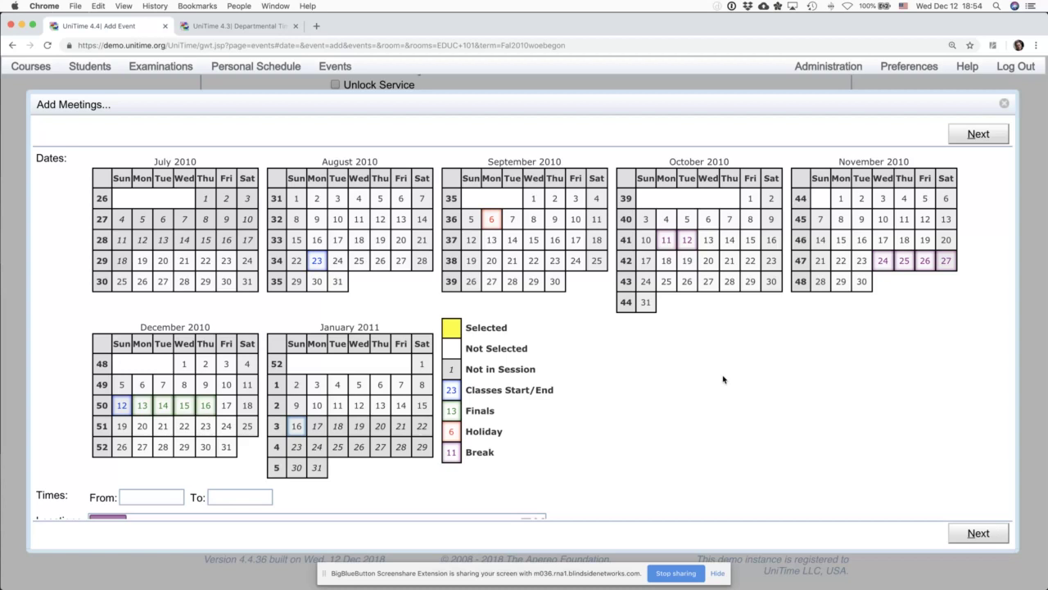
scroll(513, 188, down, 1)
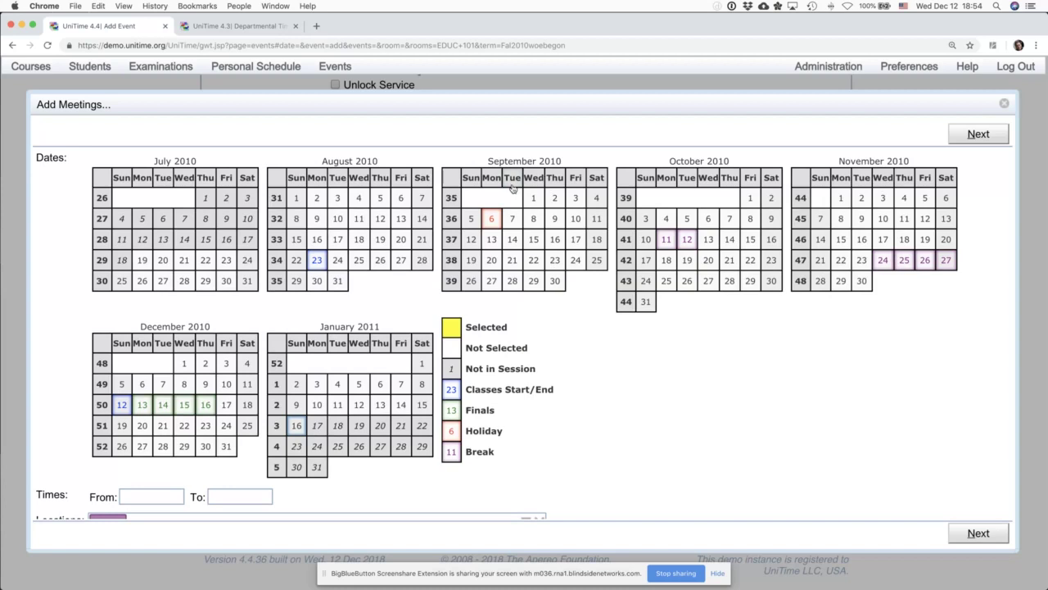
click(513, 183)
click(687, 177)
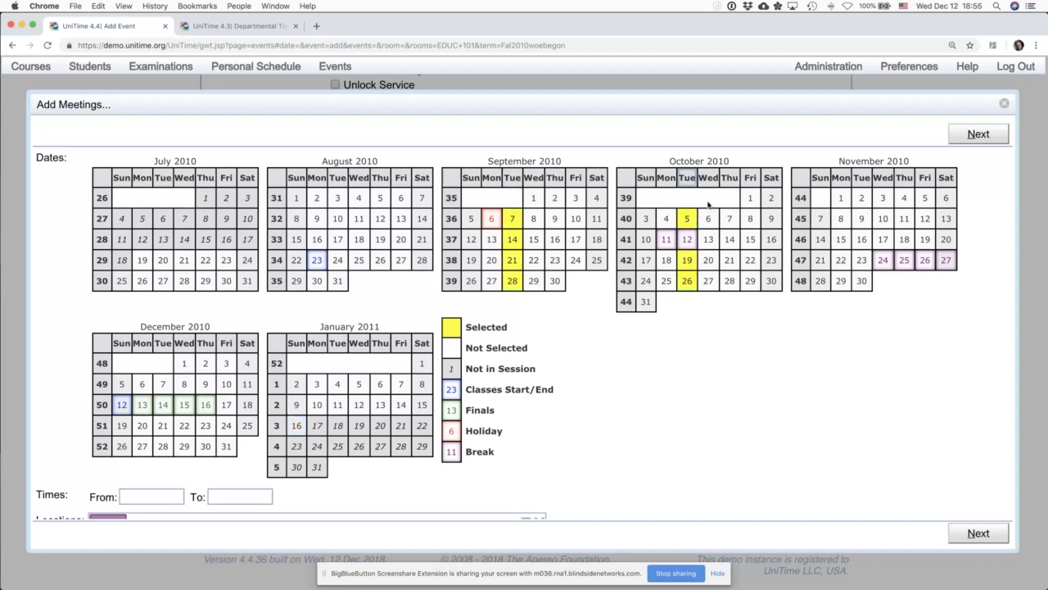
click(861, 178)
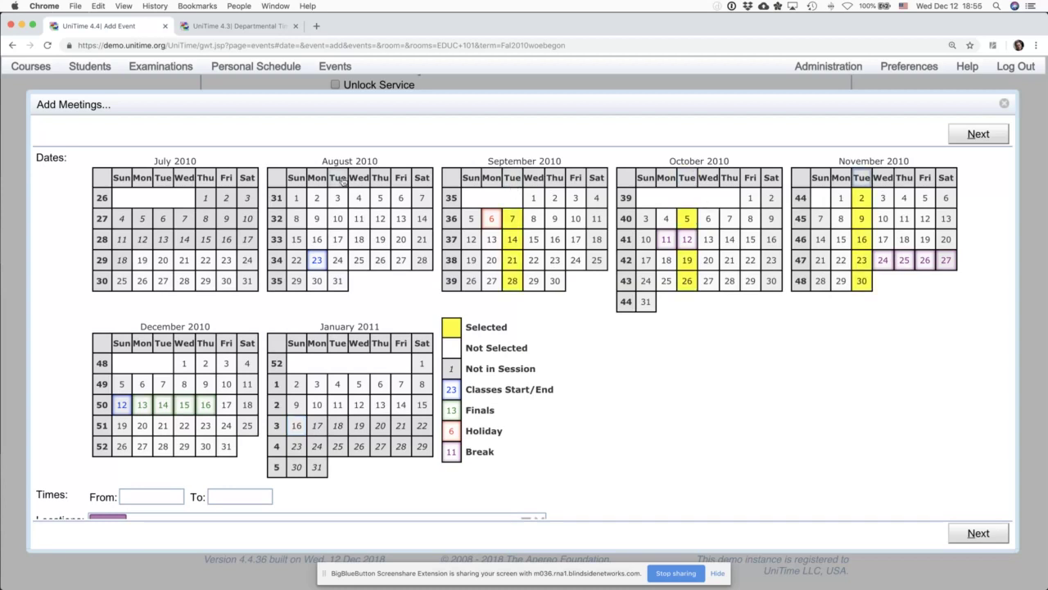
click(338, 178)
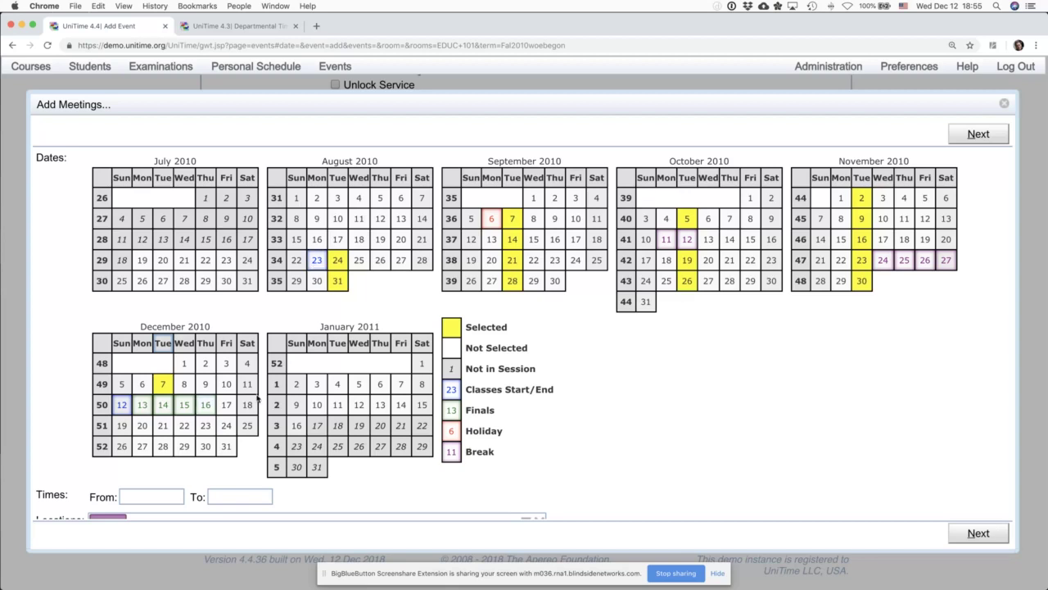
Step: Try including October 12, clearing October and selecting all of September, and restore the Tuesday selection in both months
click(687, 239)
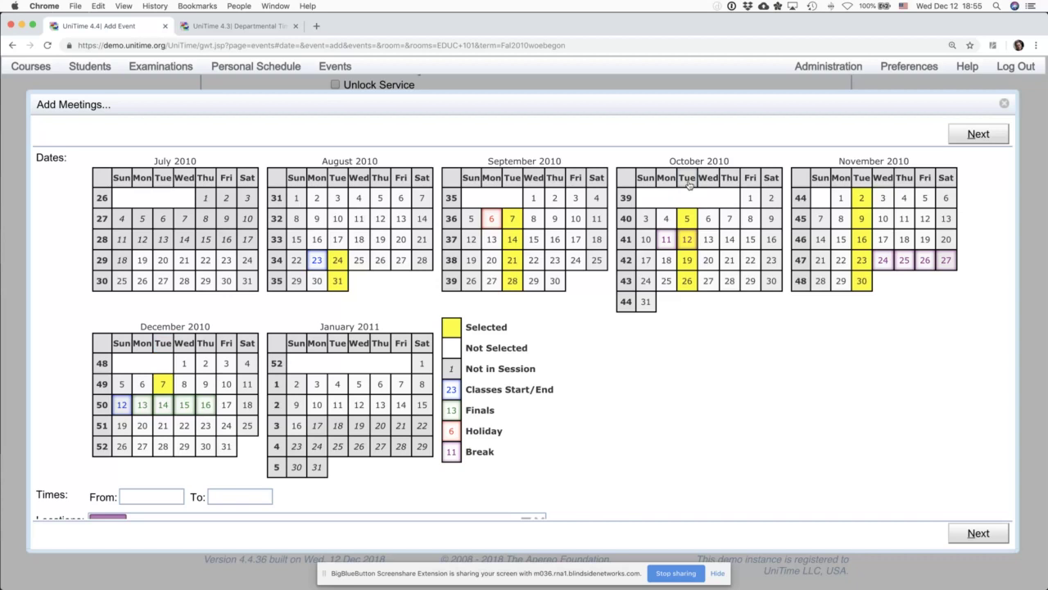
click(689, 185)
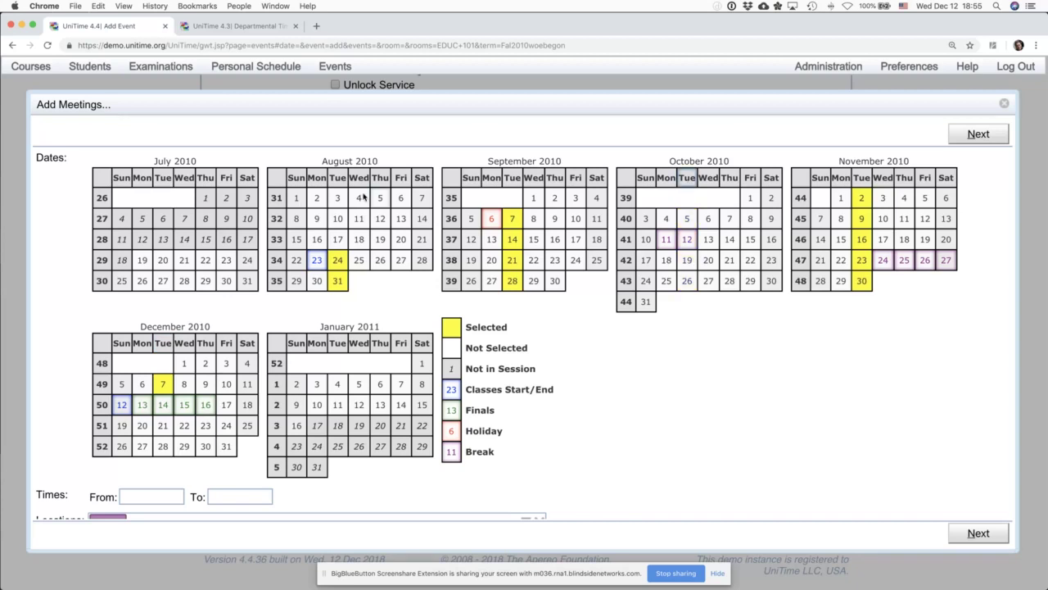
click(455, 182)
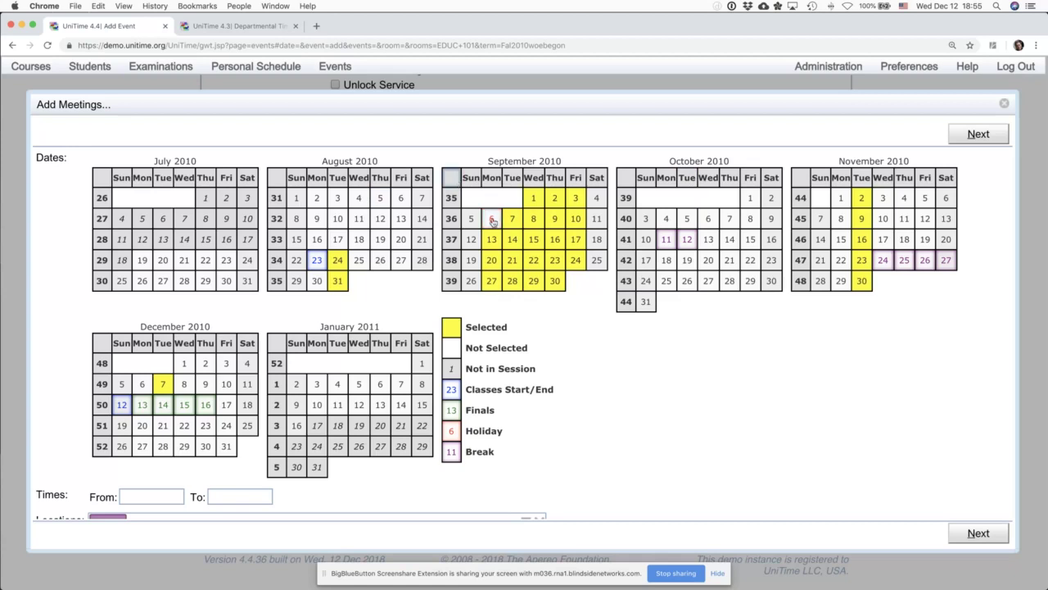
click(451, 181)
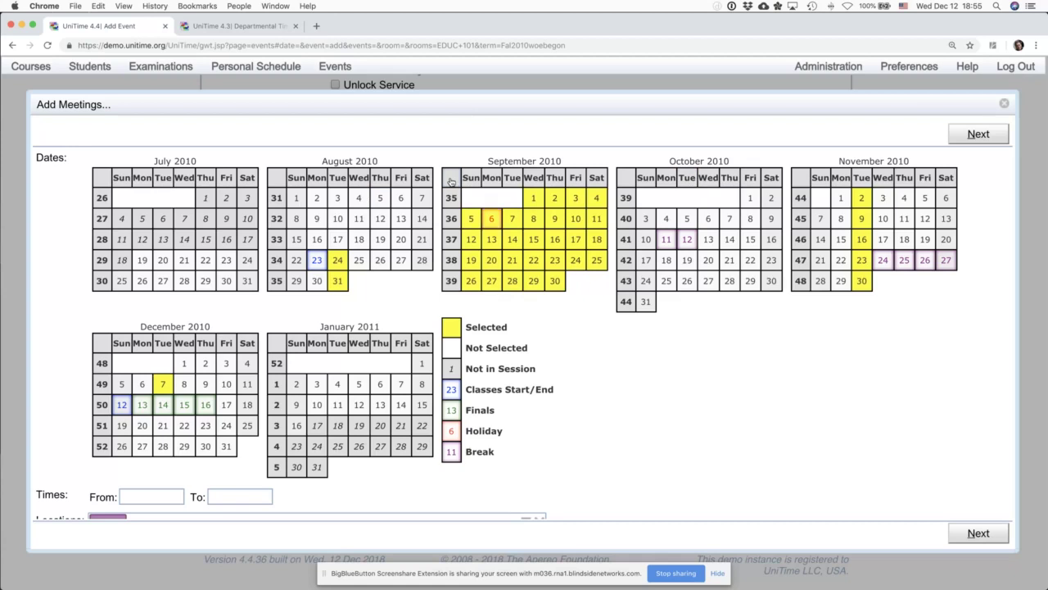
click(451, 182)
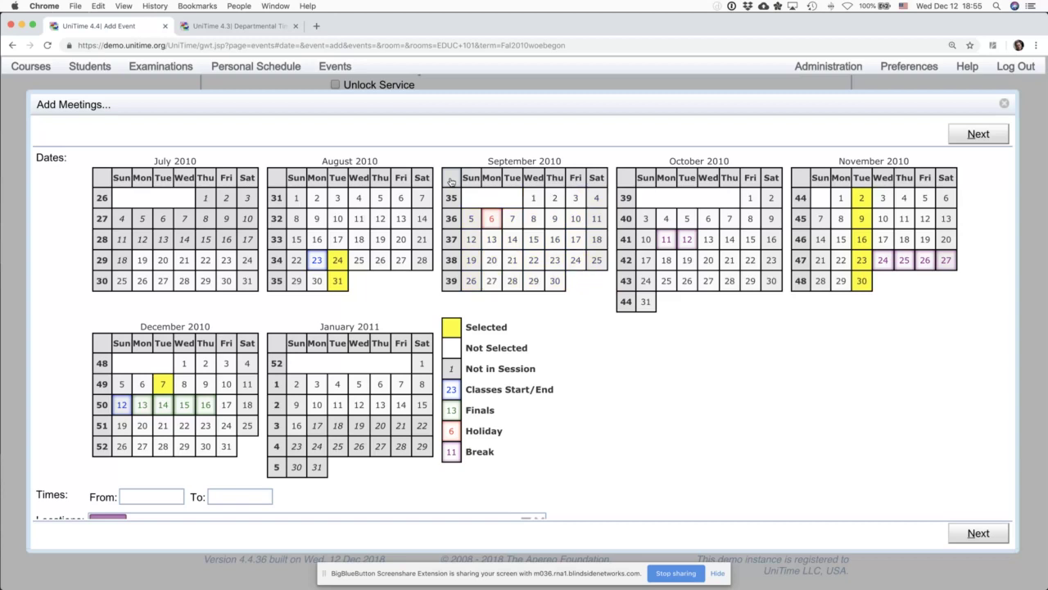
click(516, 179)
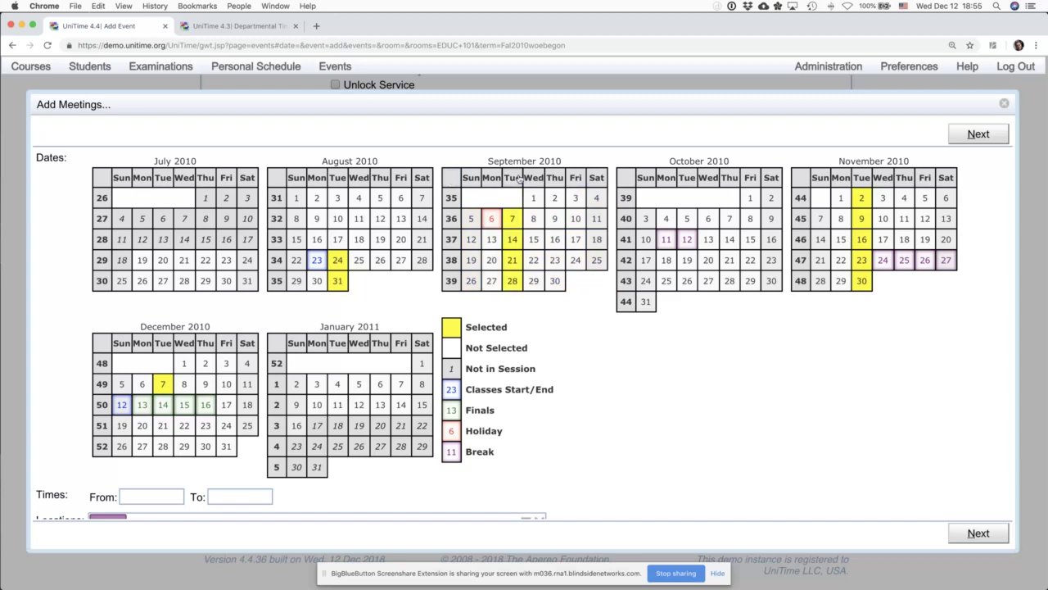
click(682, 179)
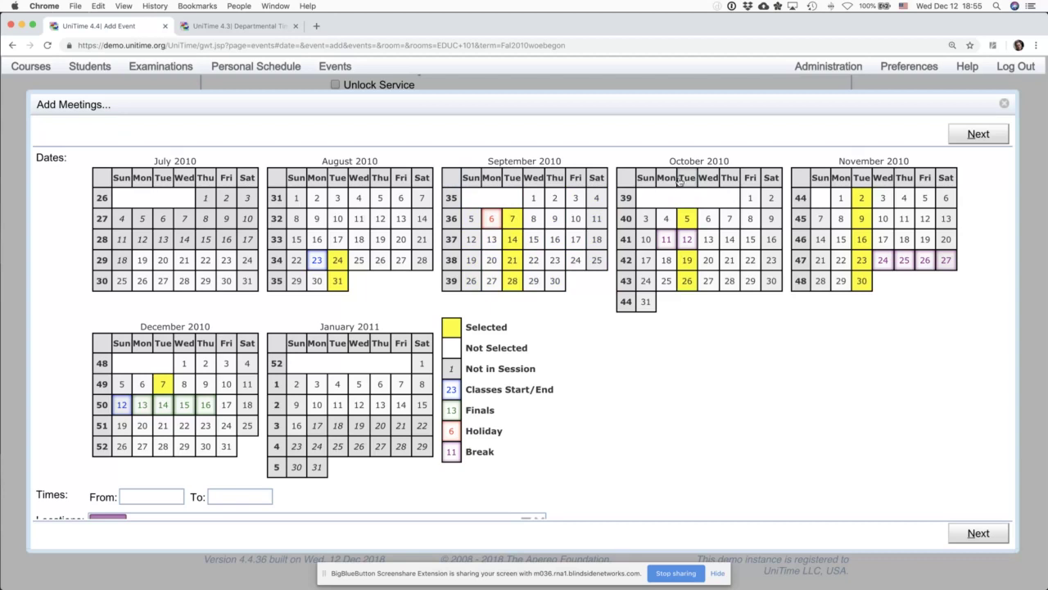
Step: Set the meetings' start time to 8:00 am
scroll(188, 424, down, 1)
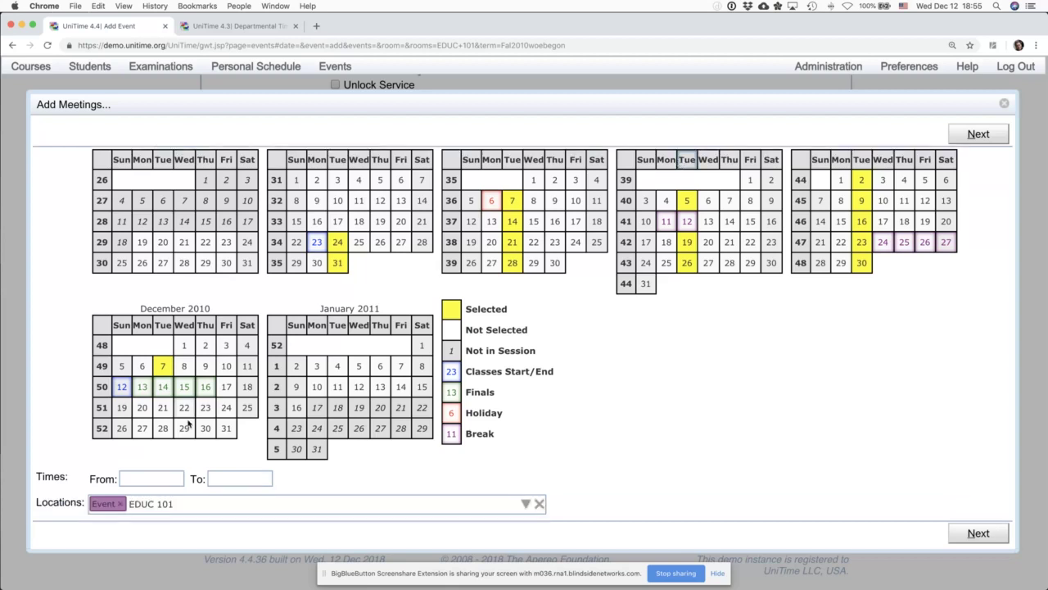
click(181, 477)
text(8)
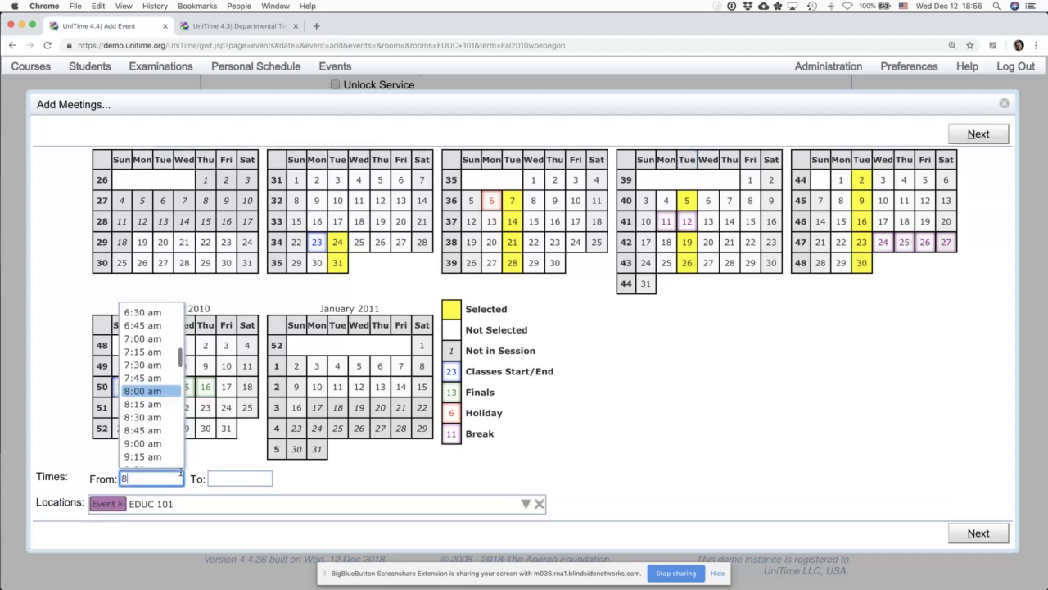
key(Tab)
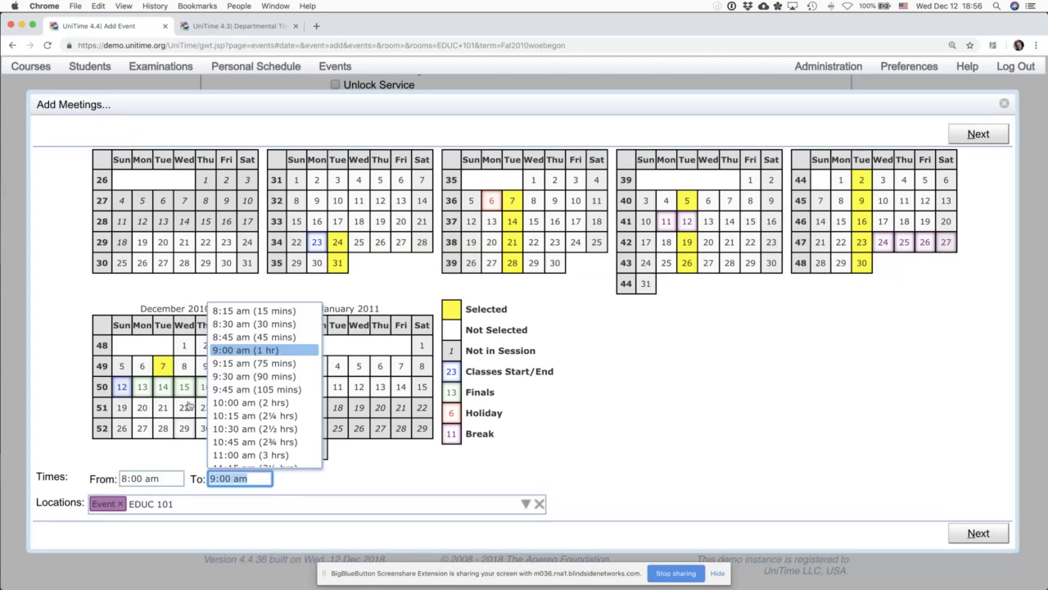
Step: Enter the meetings' end time as a duration, trying 2h and replacing it with 75 min
scroll(253, 382, down, 2)
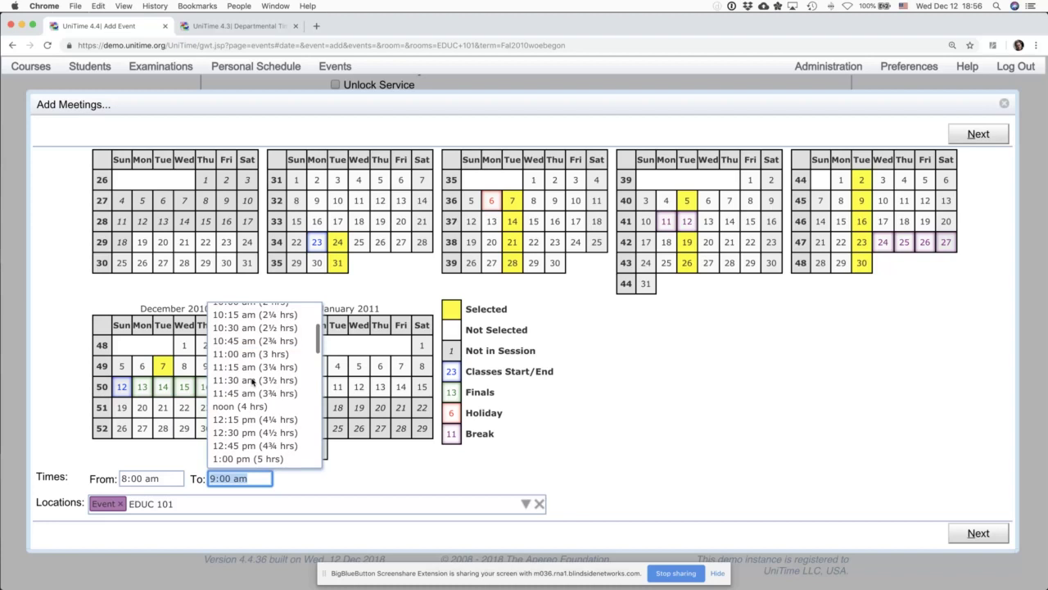
scroll(253, 382, up, 2)
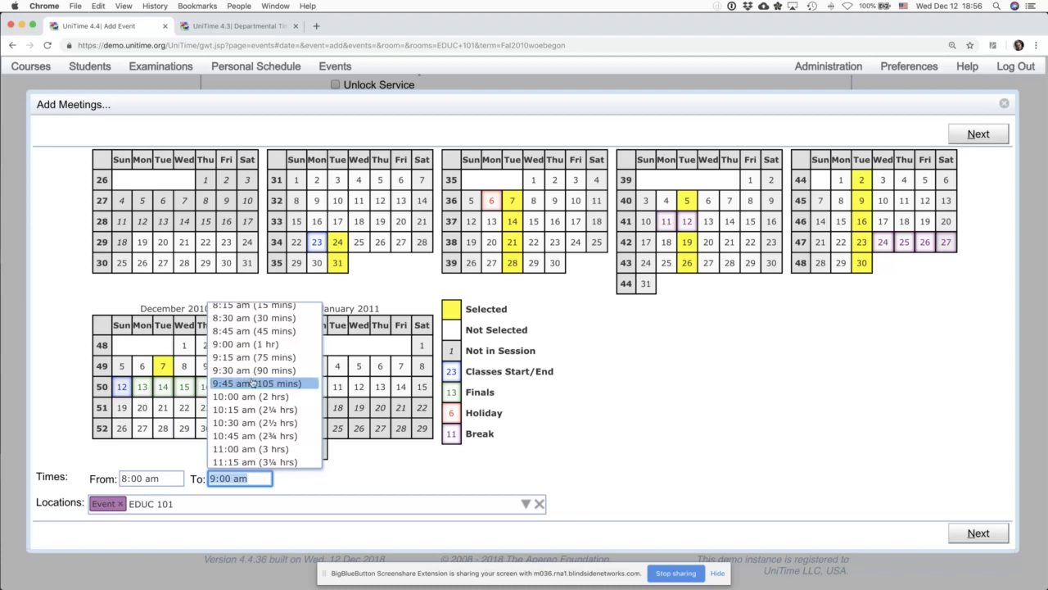
text(2h)
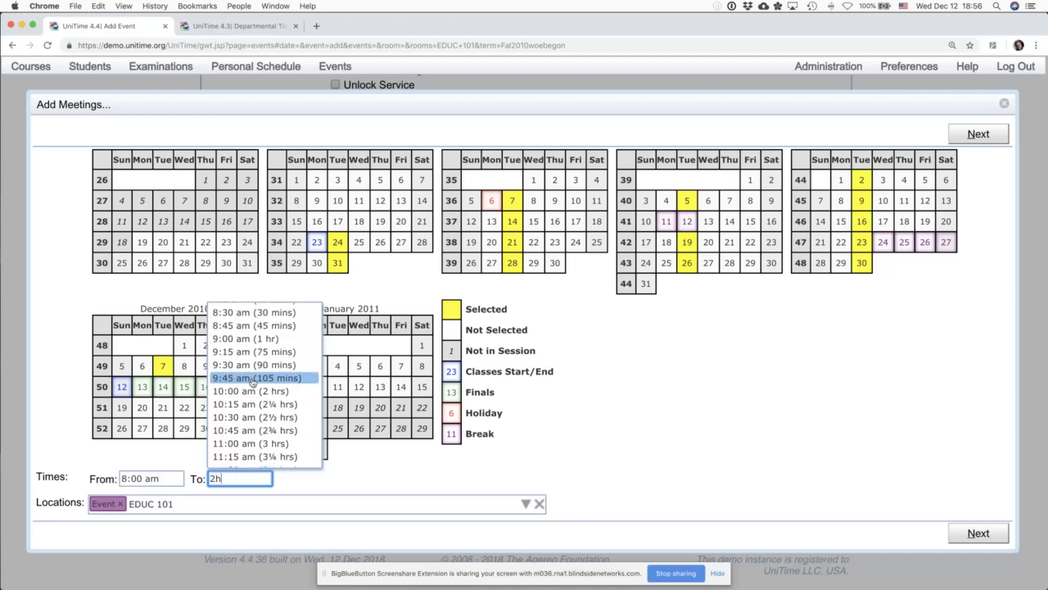
click(265, 477)
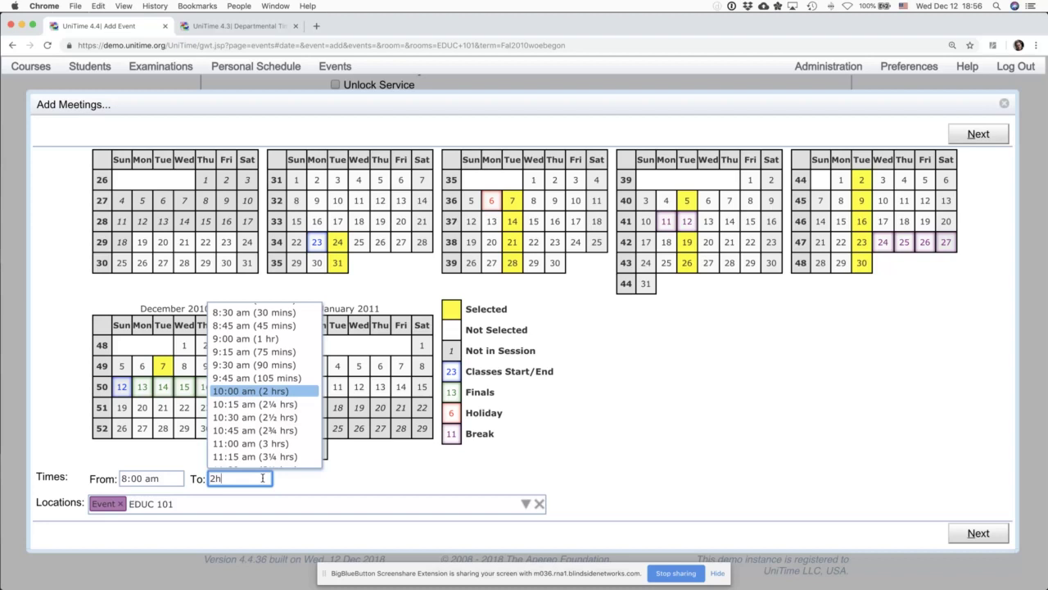
key(BackSpace)
key(BackSpace)
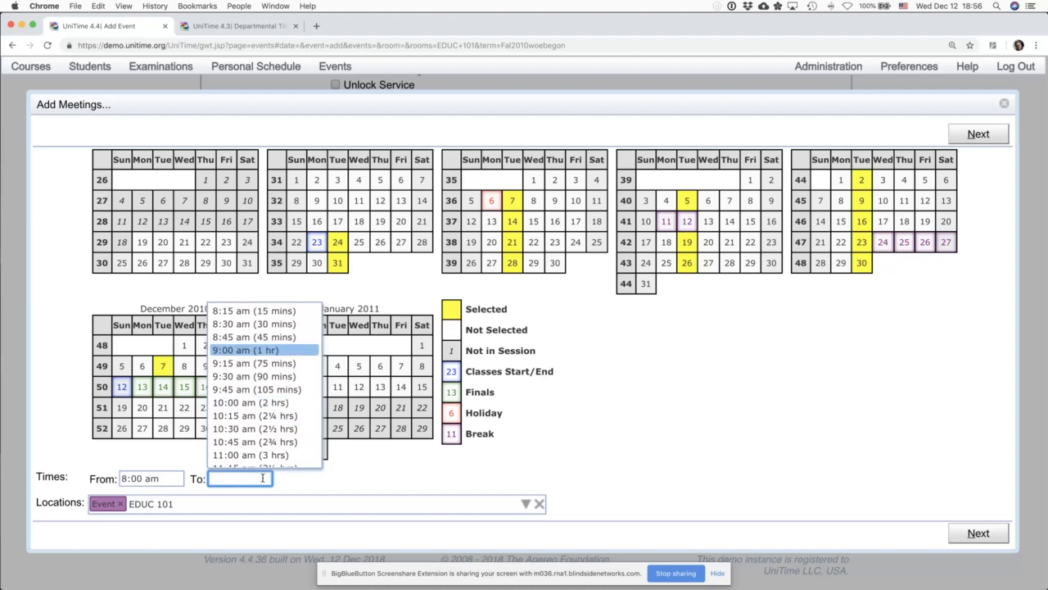
text(75 min)
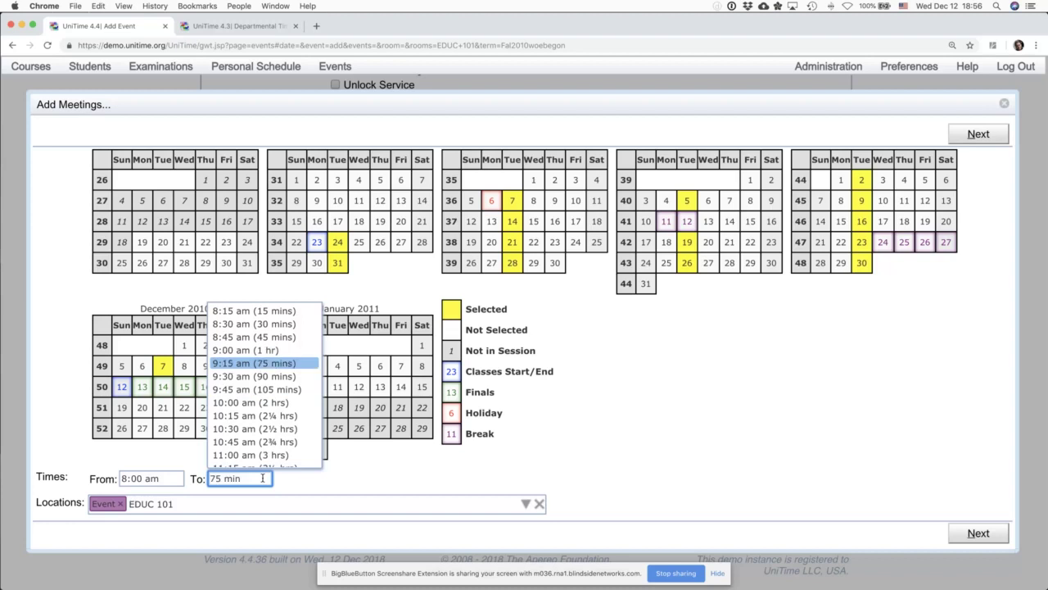
Step: Set the meetings' end time by entering a duration of 80 min
key(super+Left)
key(shift+alt+Right)
text(80)
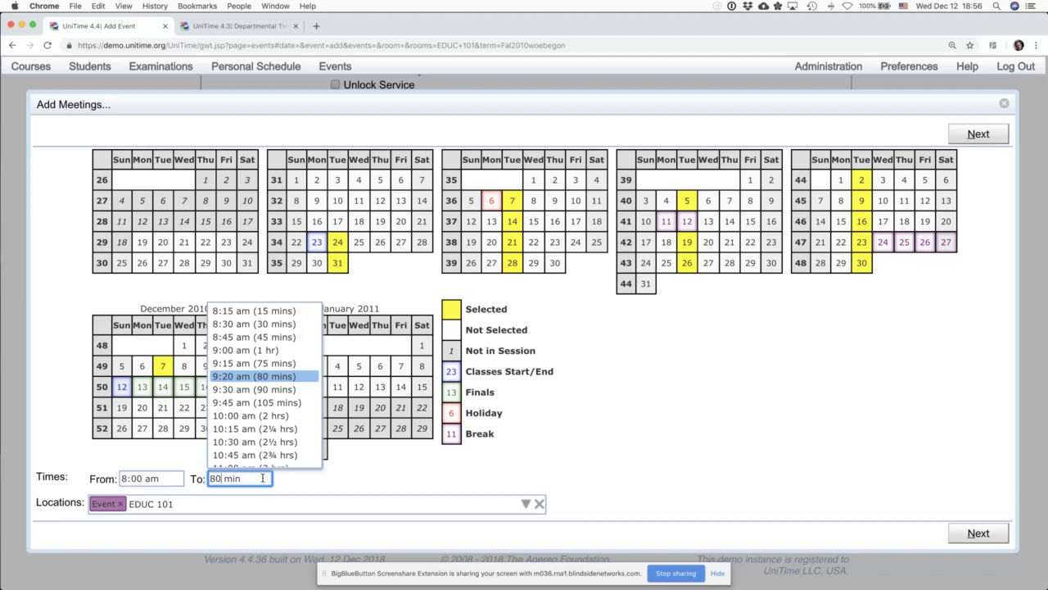
click(318, 484)
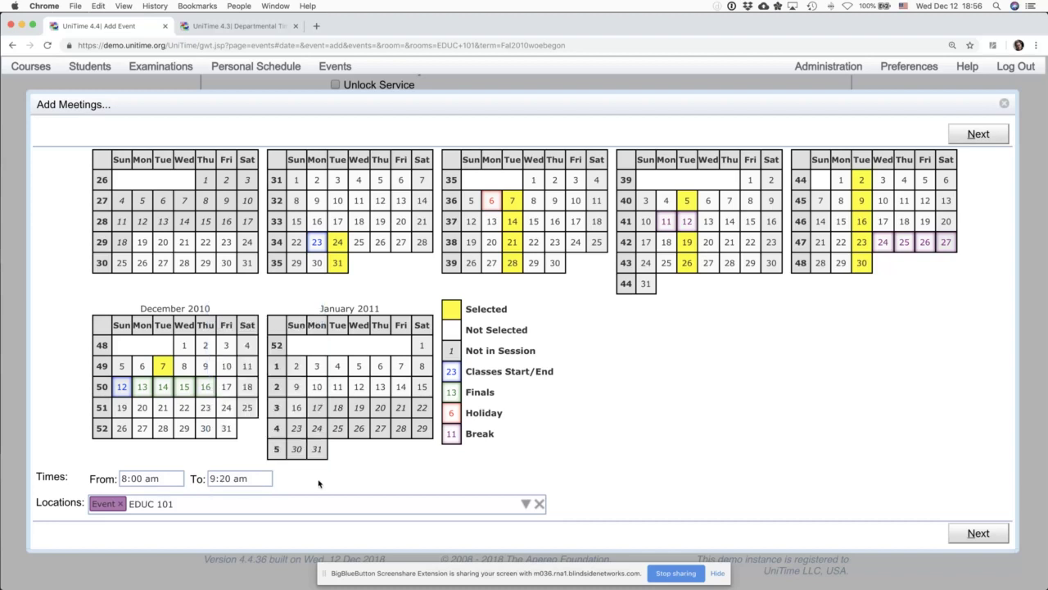
Step: Remove EDUC 101 from the meetings' locations filter, keeping the Event restriction
click(258, 503)
key(BackSpace)
key(BackSpace)
key(BackSpace)
key(BackSpace)
key(BackSpace)
key(BackSpace)
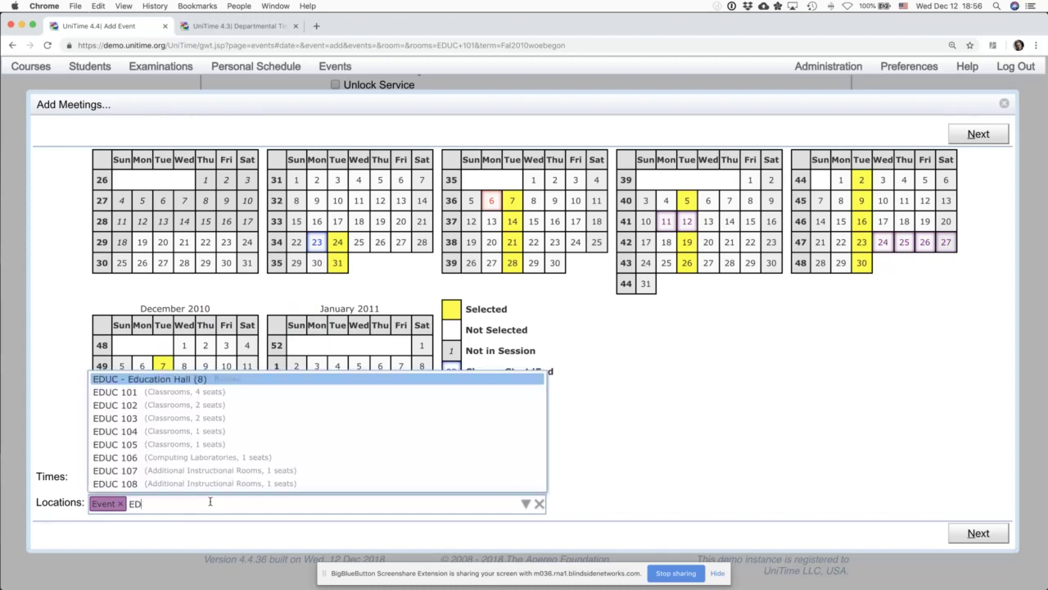
key(BackSpace)
key(BackSpace)
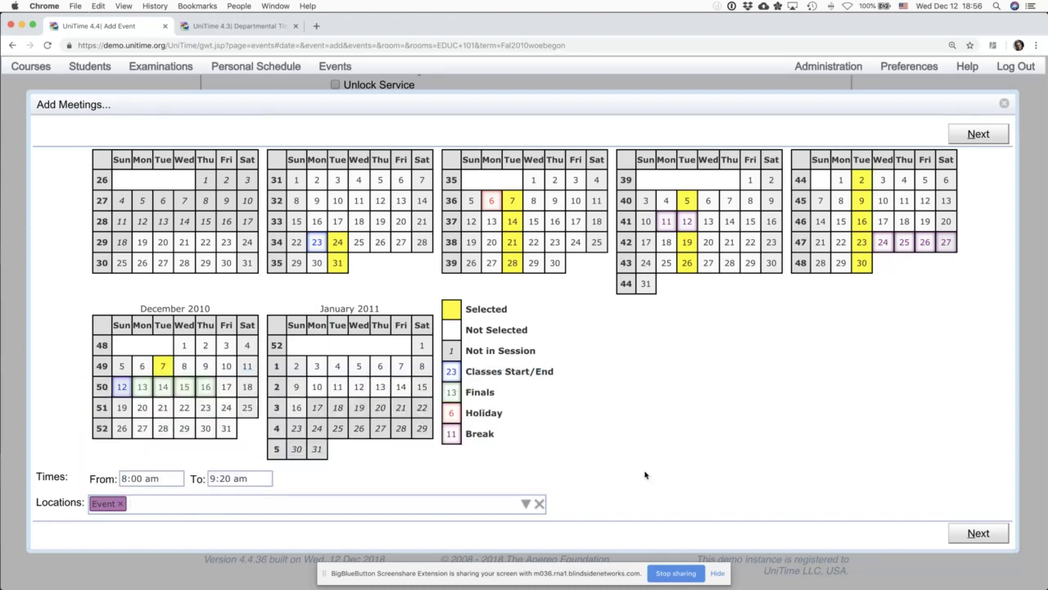
Step: Try restricting the locations to rooms with Fixed Seating and review their availability on the selected Tuesdays
click(525, 503)
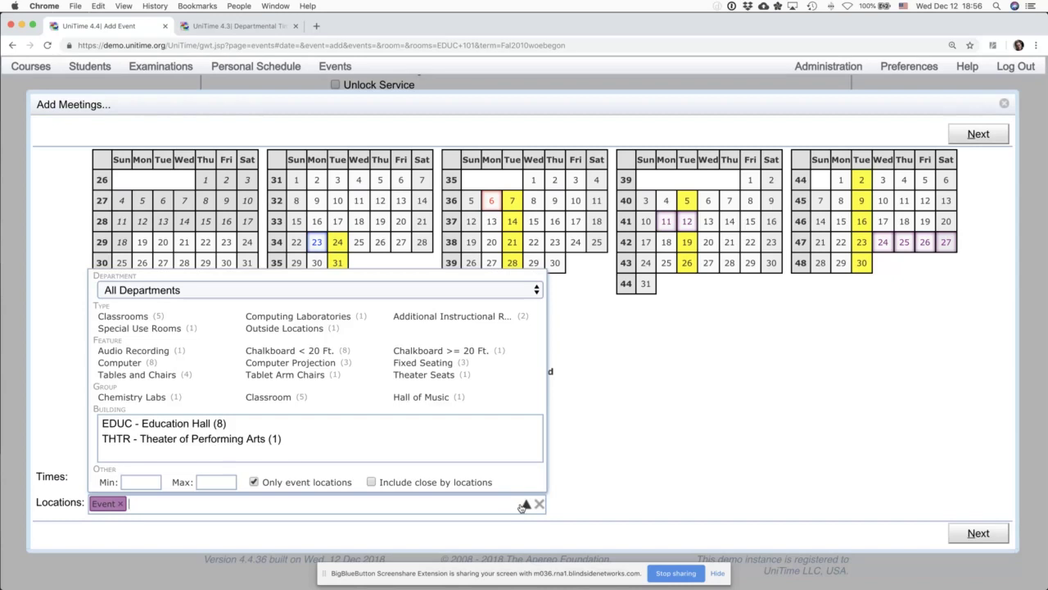
click(434, 365)
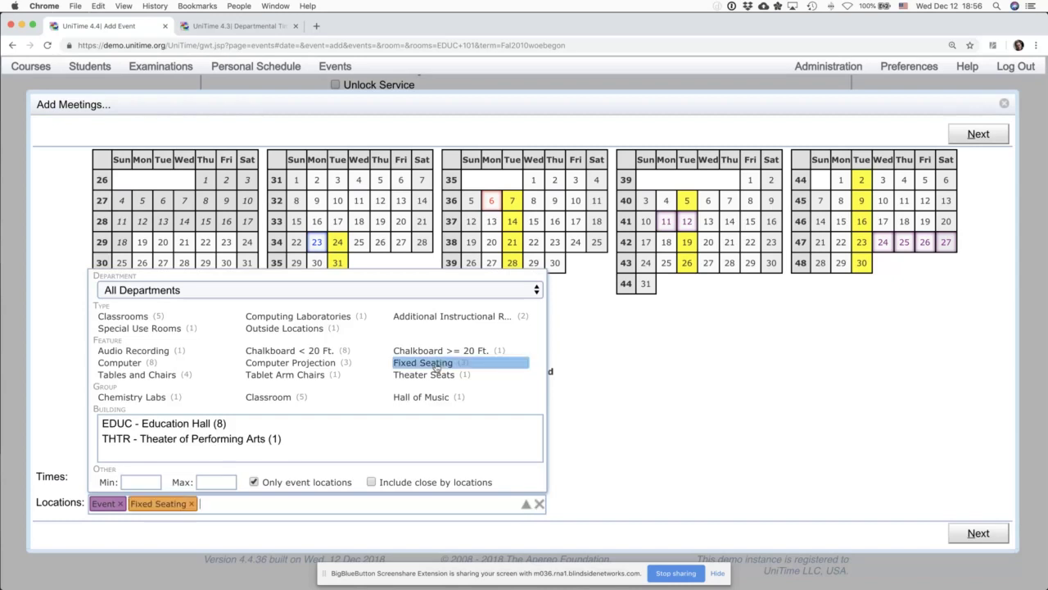
click(670, 417)
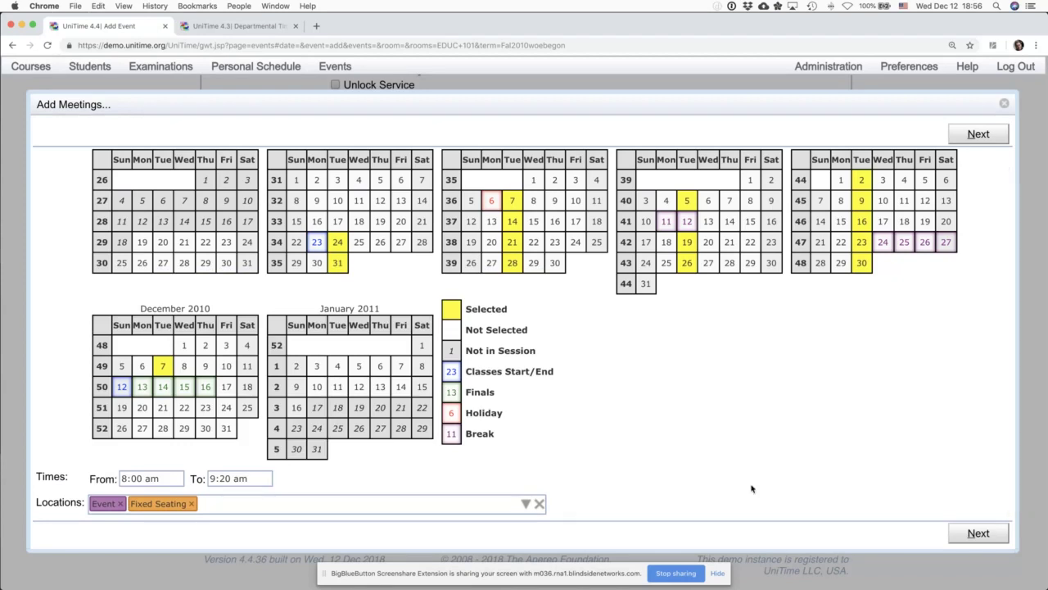
click(967, 531)
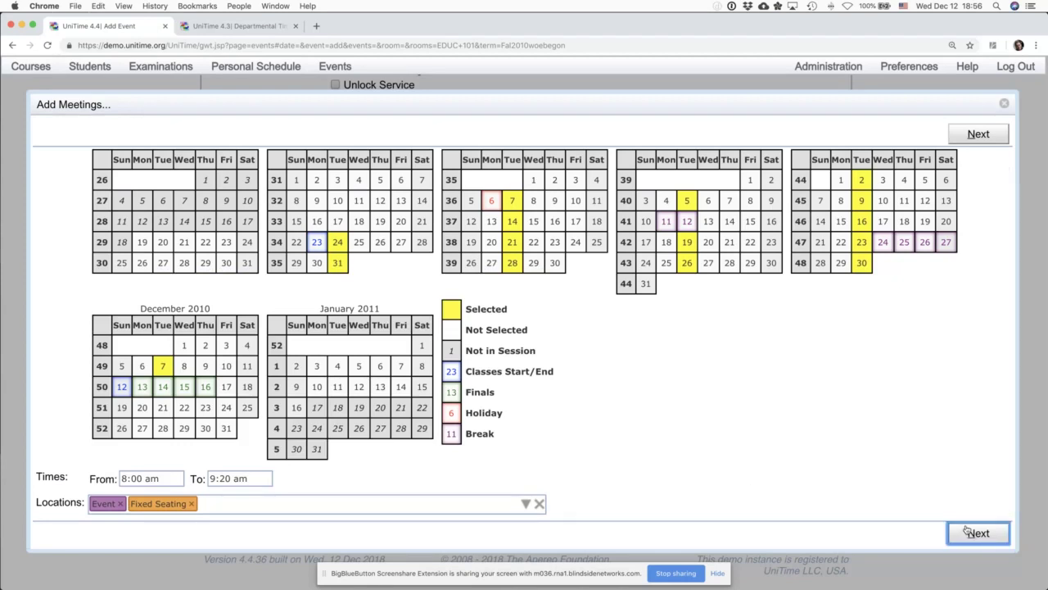
mouse_move(584, 384)
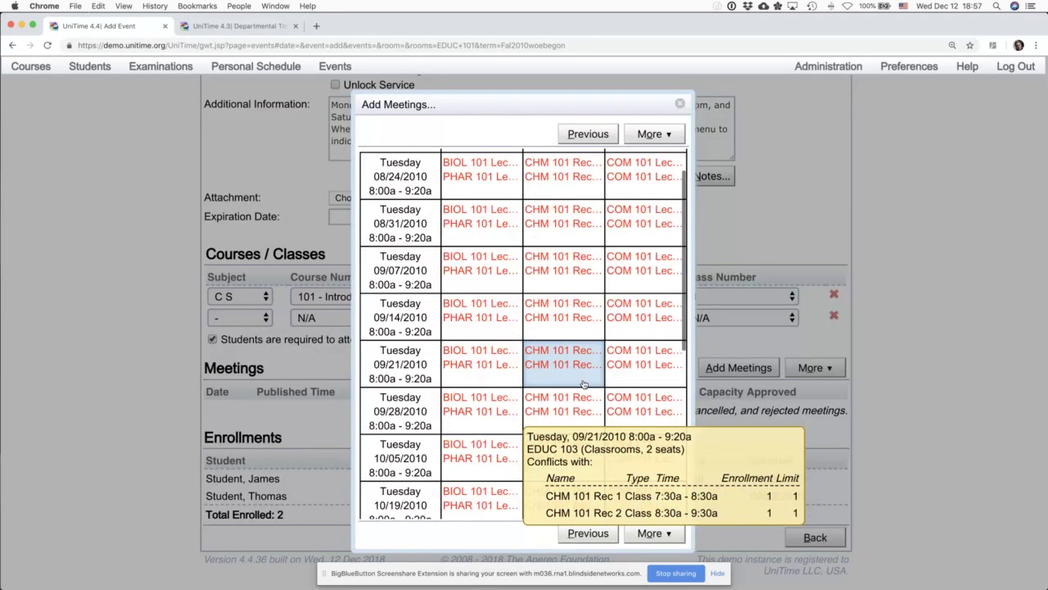
scroll(588, 328, down, 5)
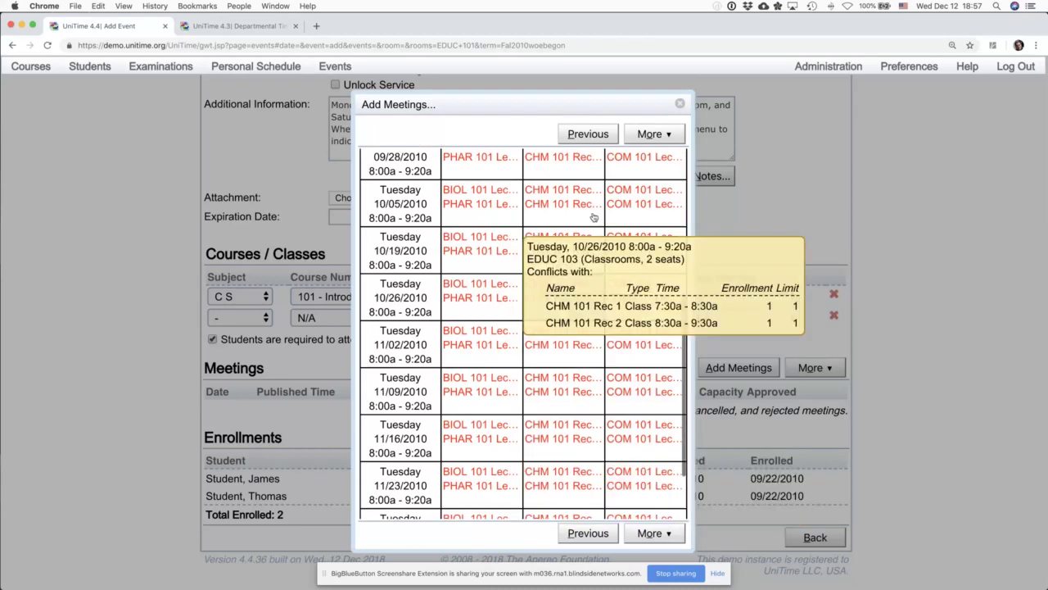
Step: Drop the Fixed Seating restriction, widening the availability grid to all event locations, and select THTR 101 for every date
click(588, 133)
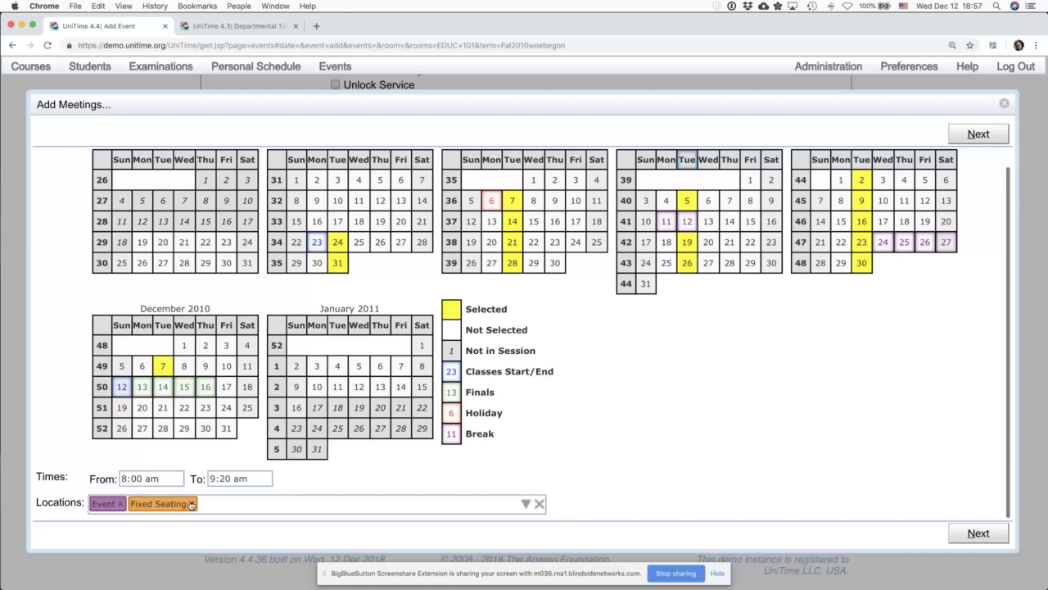
click(191, 503)
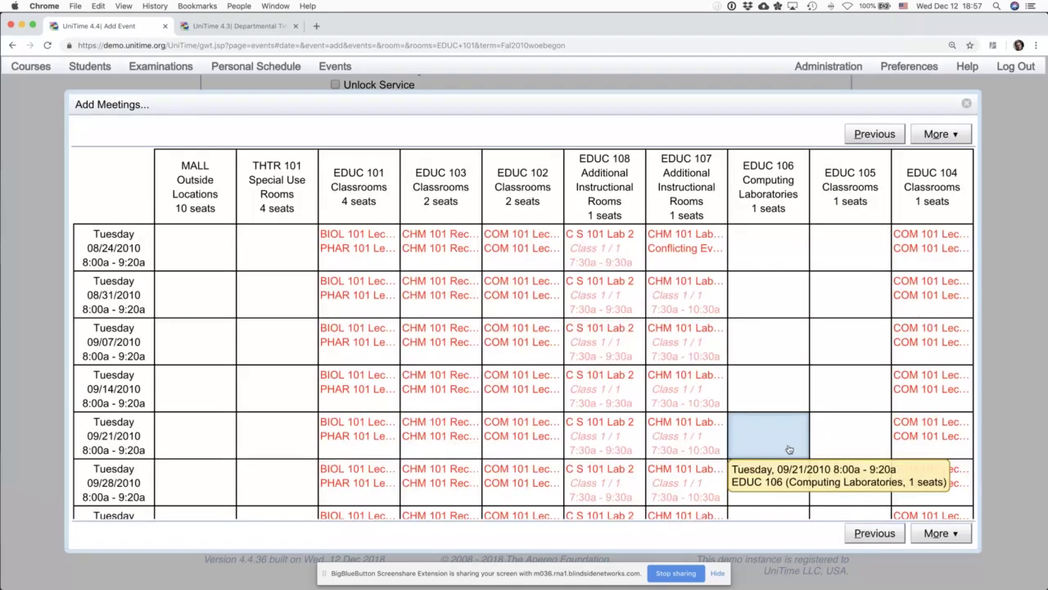
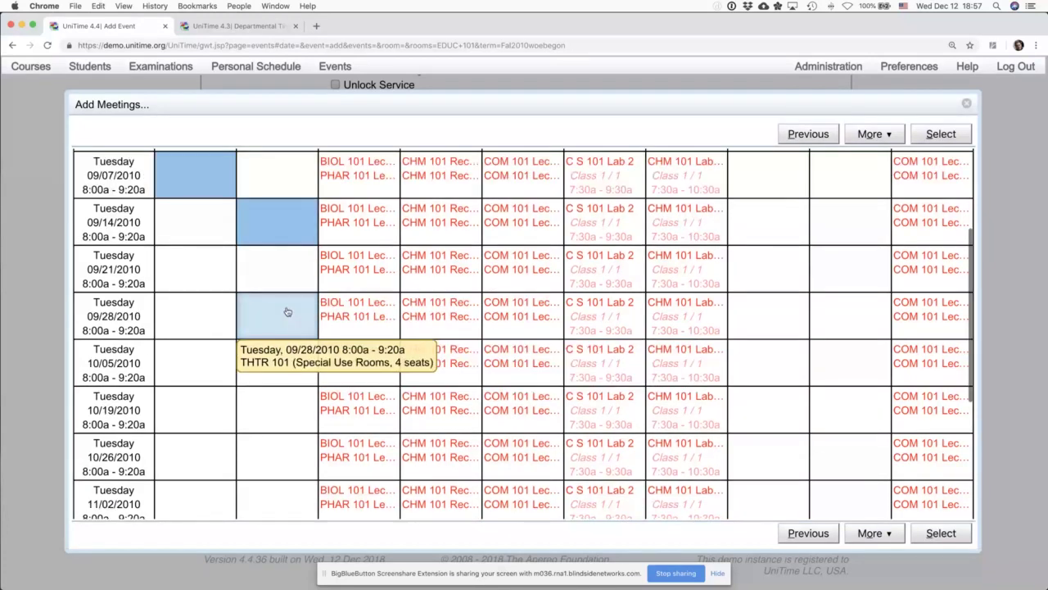
scroll(285, 262, up, 3)
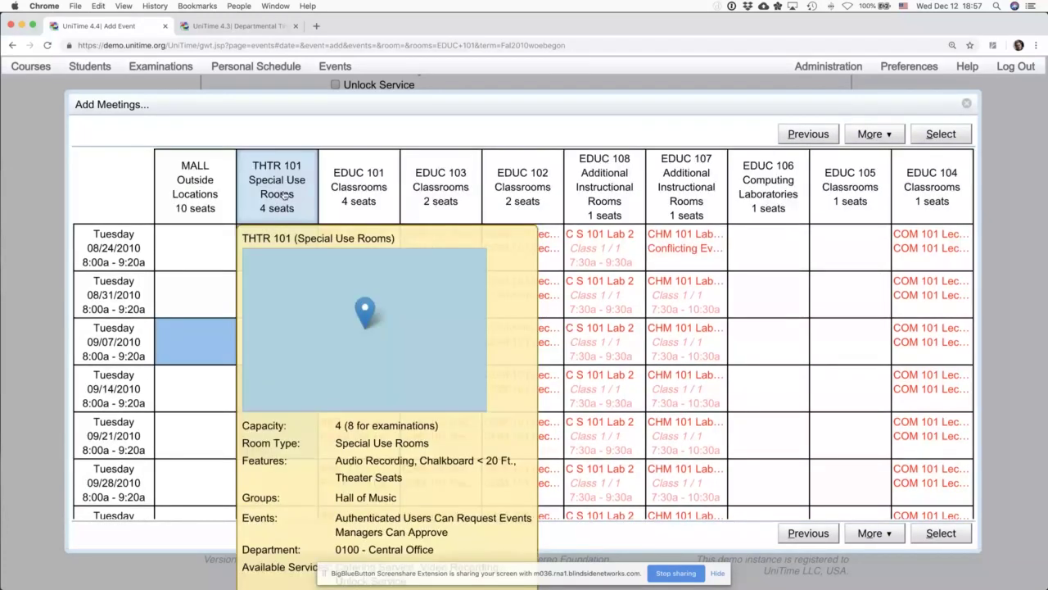
click(283, 194)
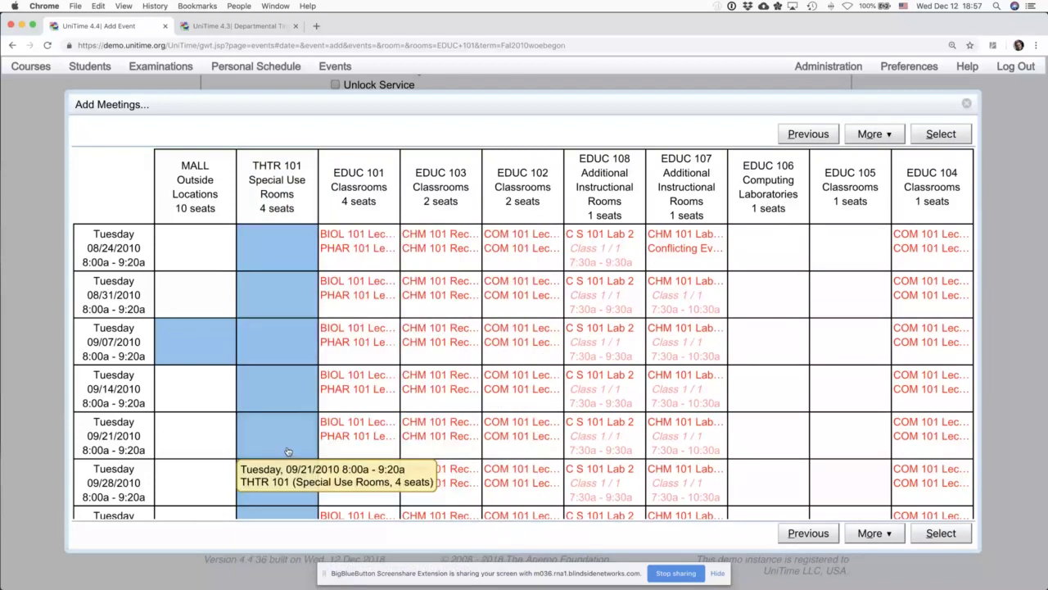
scroll(278, 427, down, 5)
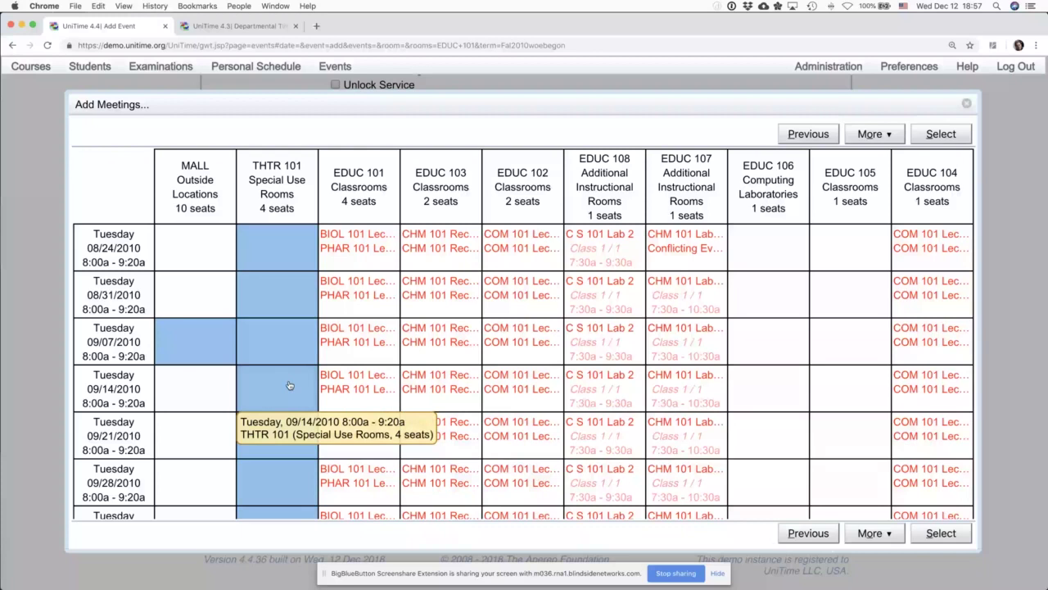
Step: Try adding EDUC 101 on 09/07/2010, deselect it along with MALL on that date, and keep only THTR 101 selected on all dates
click(359, 334)
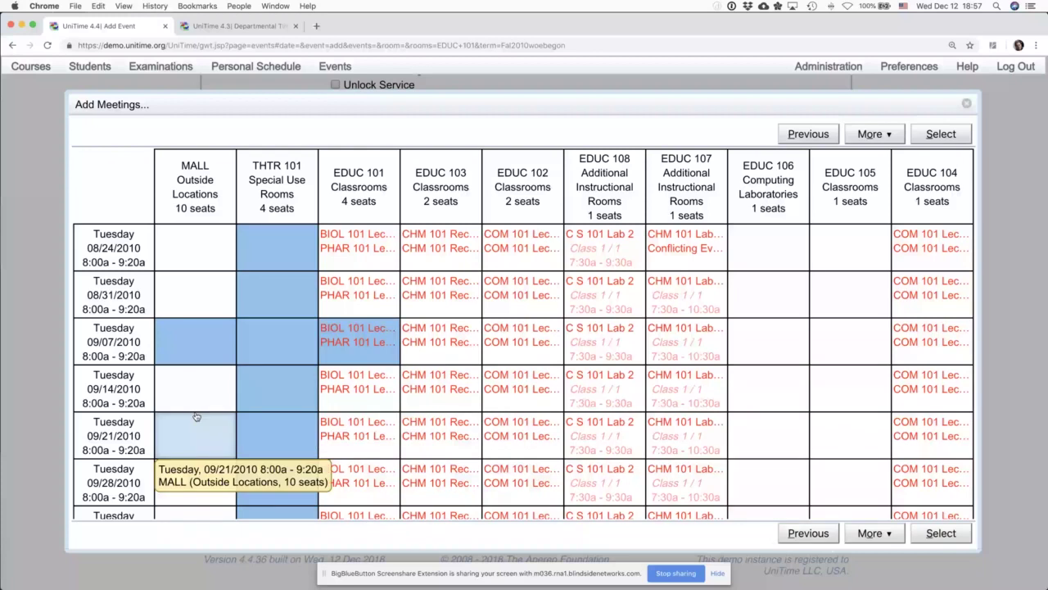
click(323, 327)
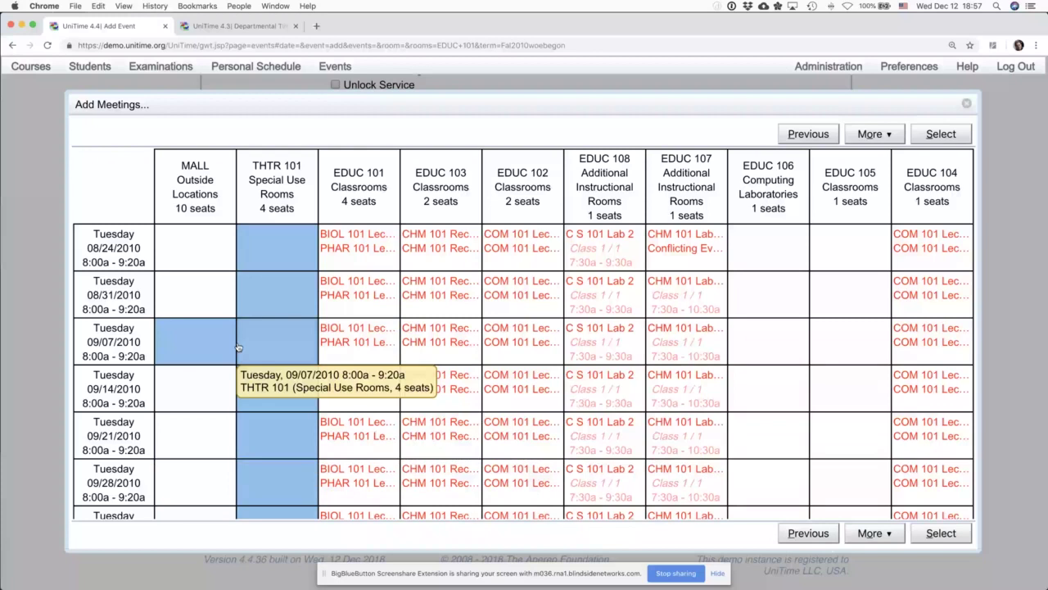
click(225, 348)
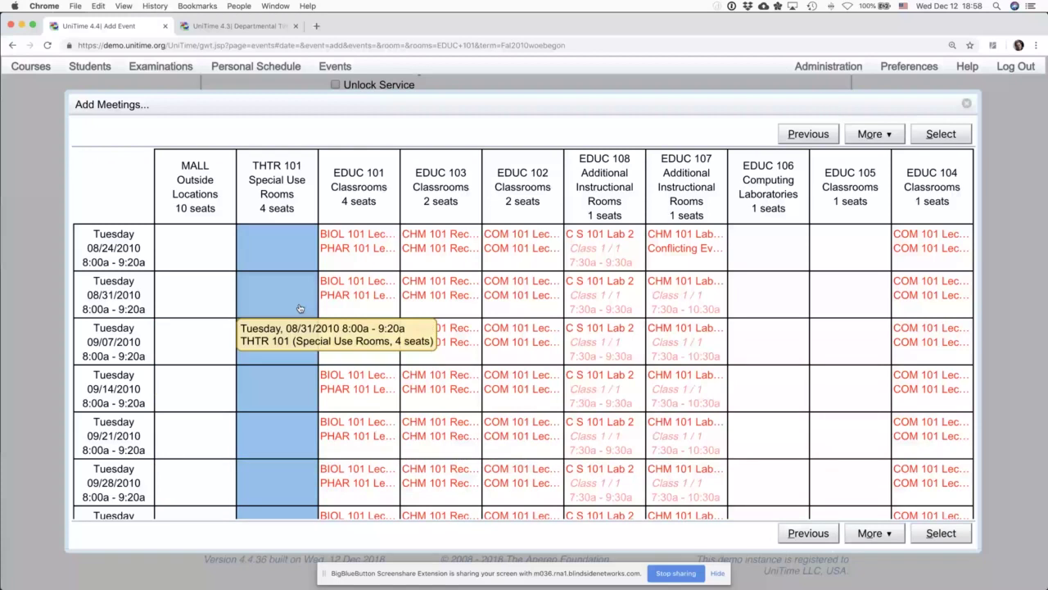
mouse_move(287, 156)
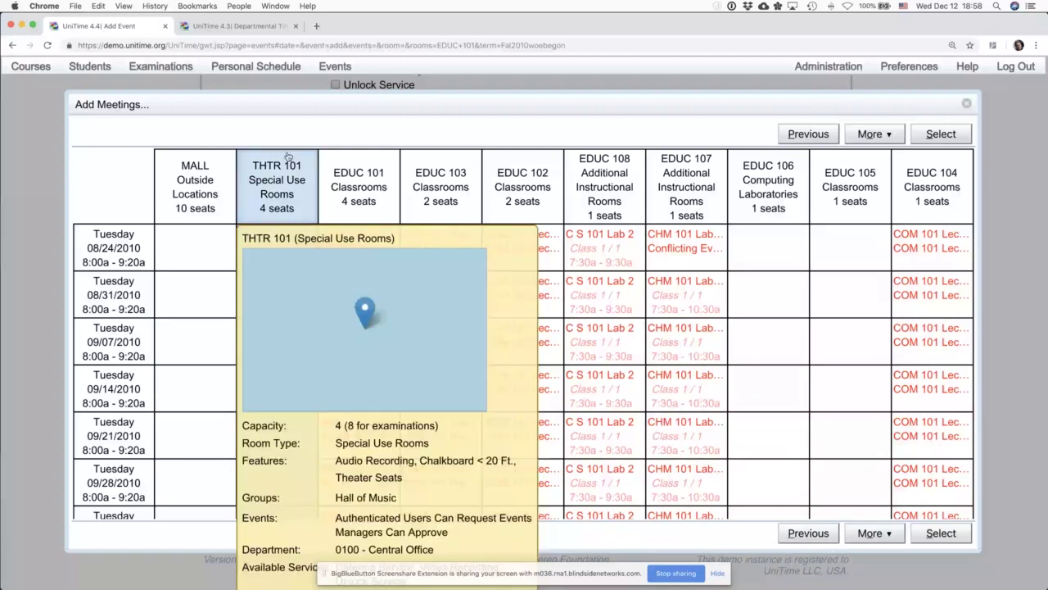
click(288, 156)
scroll(273, 386, down, 3)
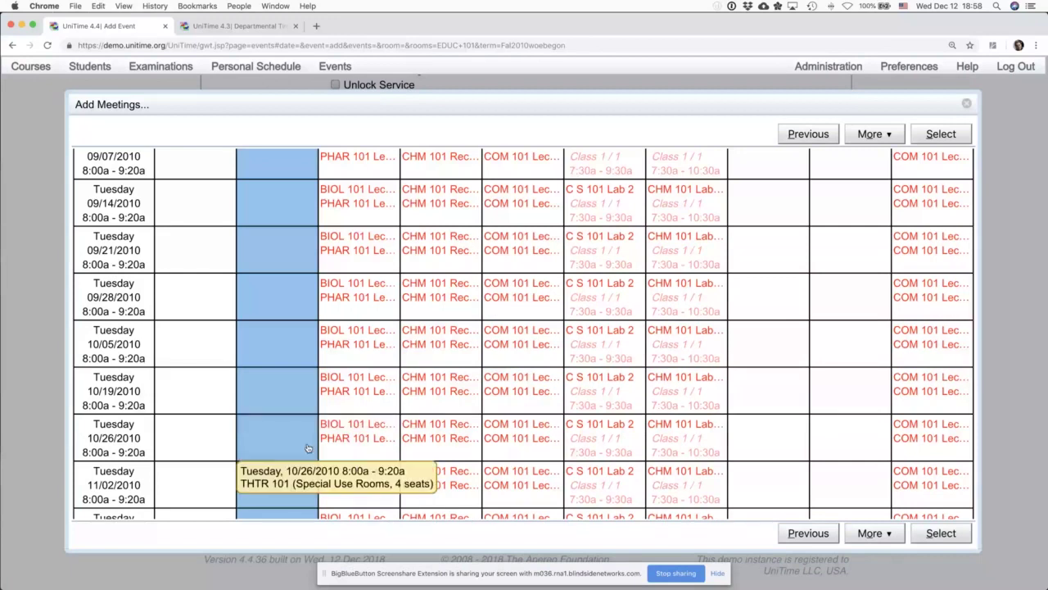
scroll(273, 245, up, 3)
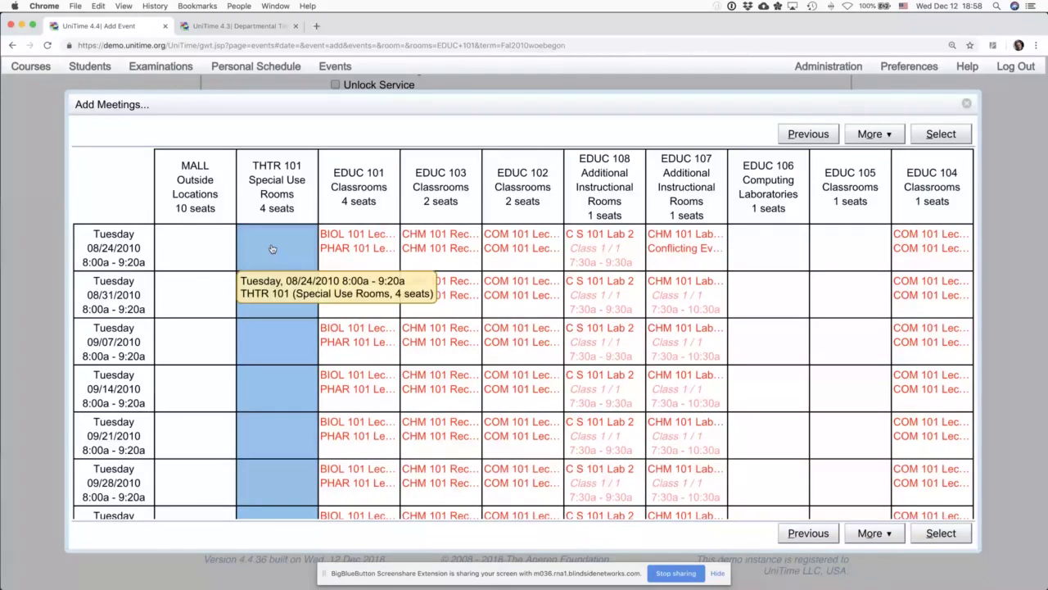
Step: Sort the rooms in the availability grid by availability and look through all the dates
mouse_move(923, 193)
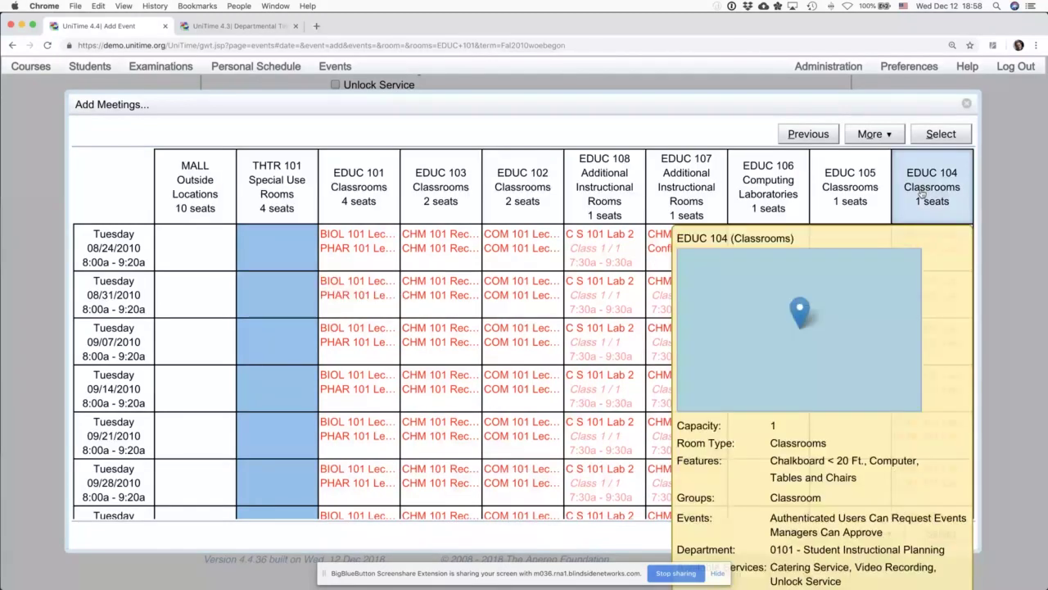
click(889, 136)
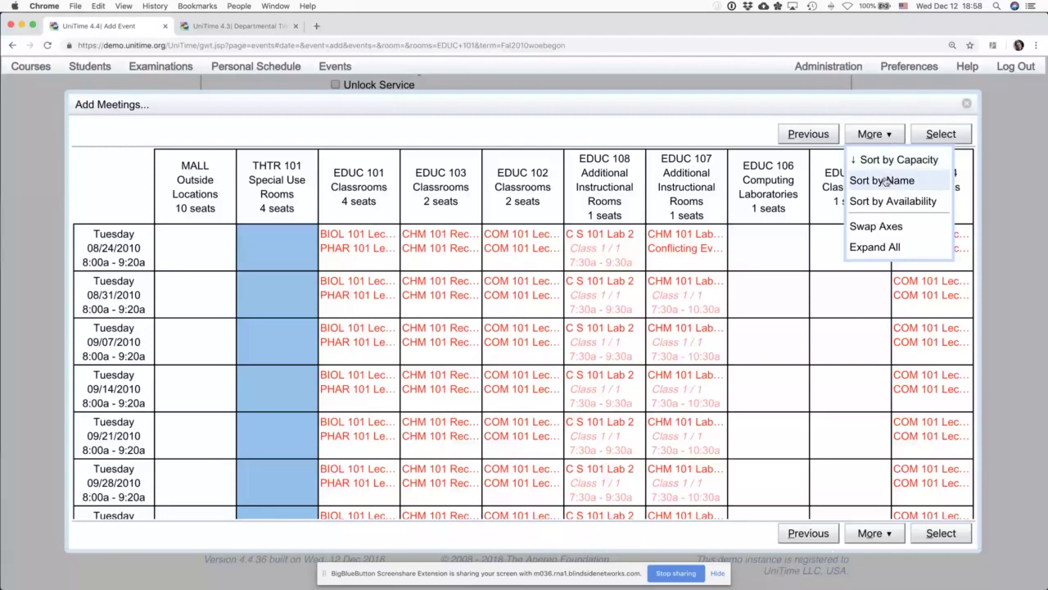
click(886, 180)
mouse_move(883, 199)
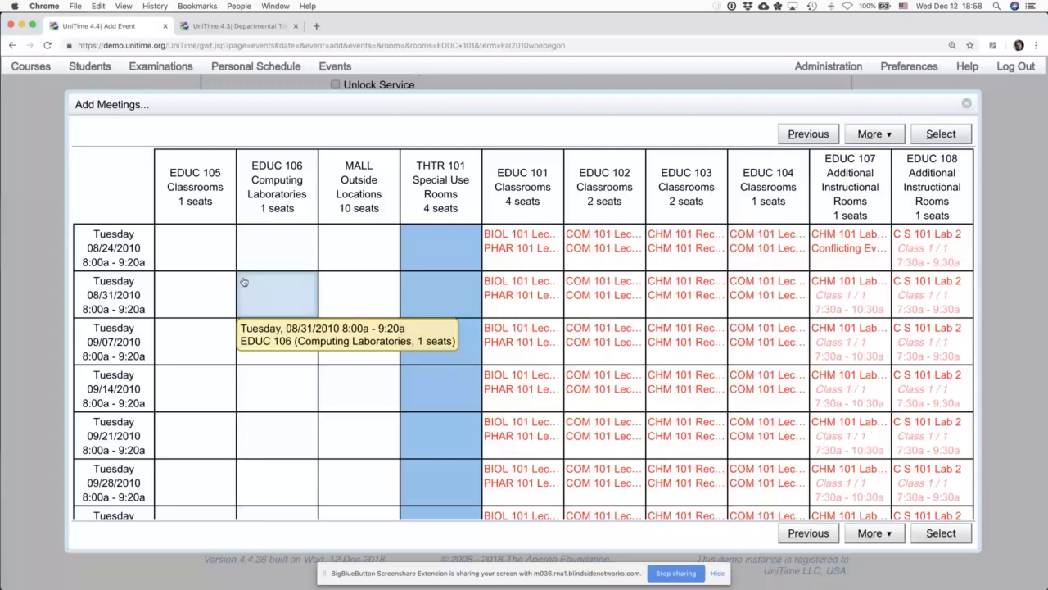
scroll(244, 281, down, 5)
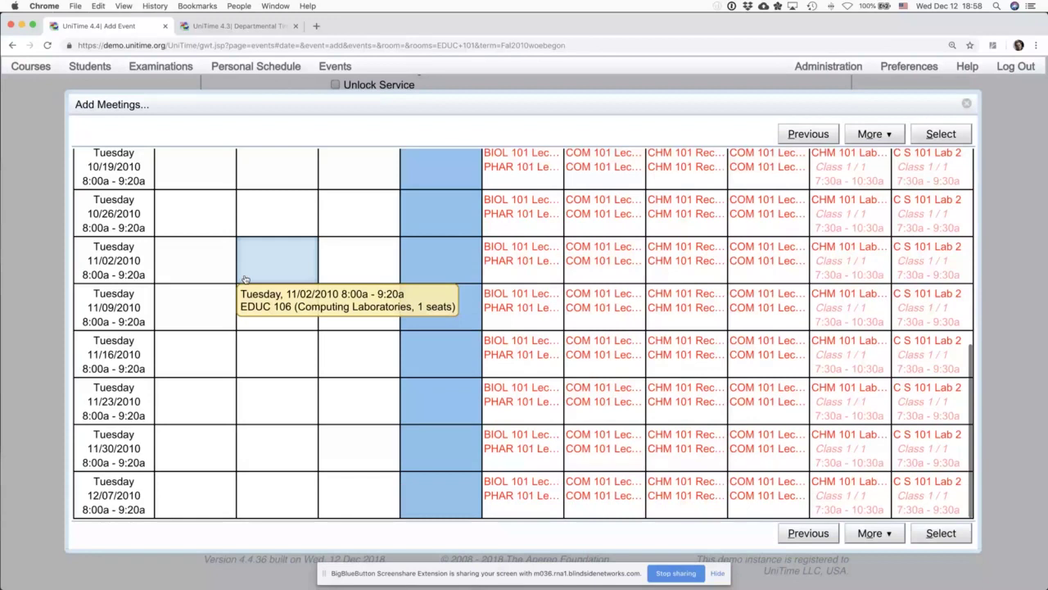
scroll(501, 233, up, 1)
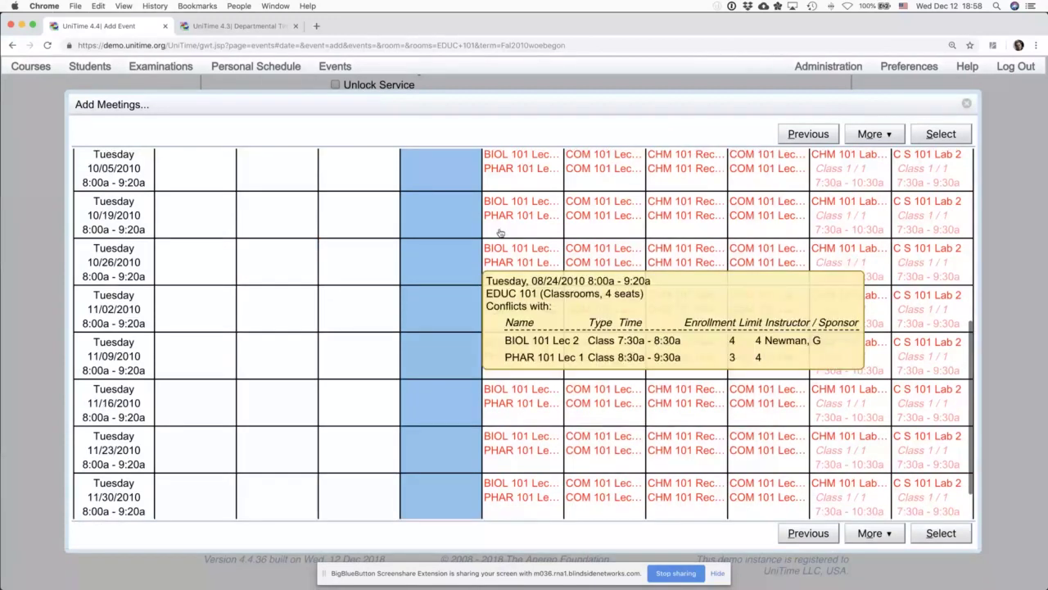
scroll(500, 233, up, 5)
Step: Swap the axes of the availability grid to list rooms as rows and dates as columns
click(873, 133)
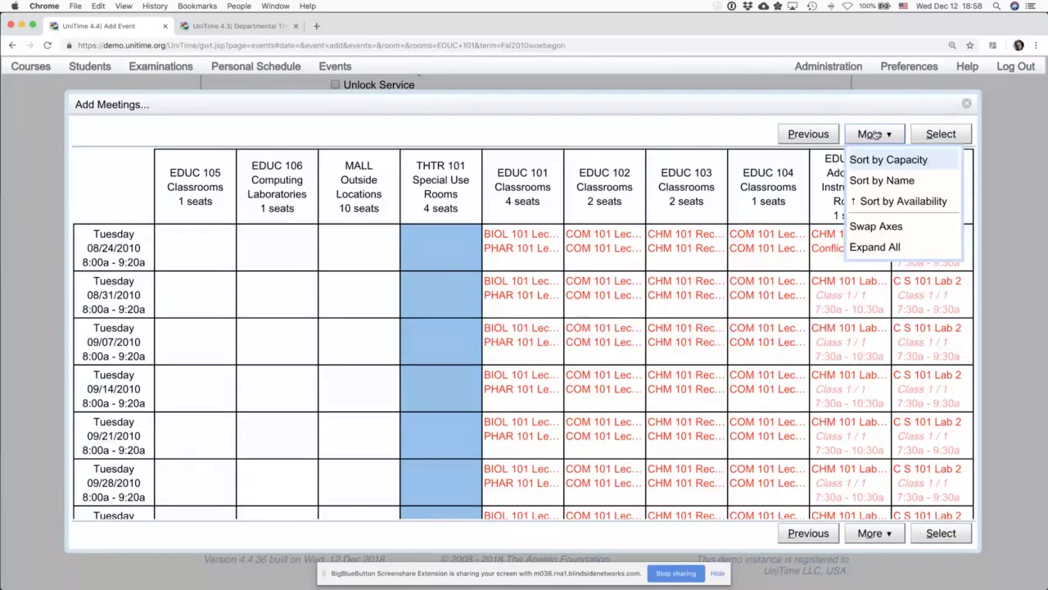
click(866, 227)
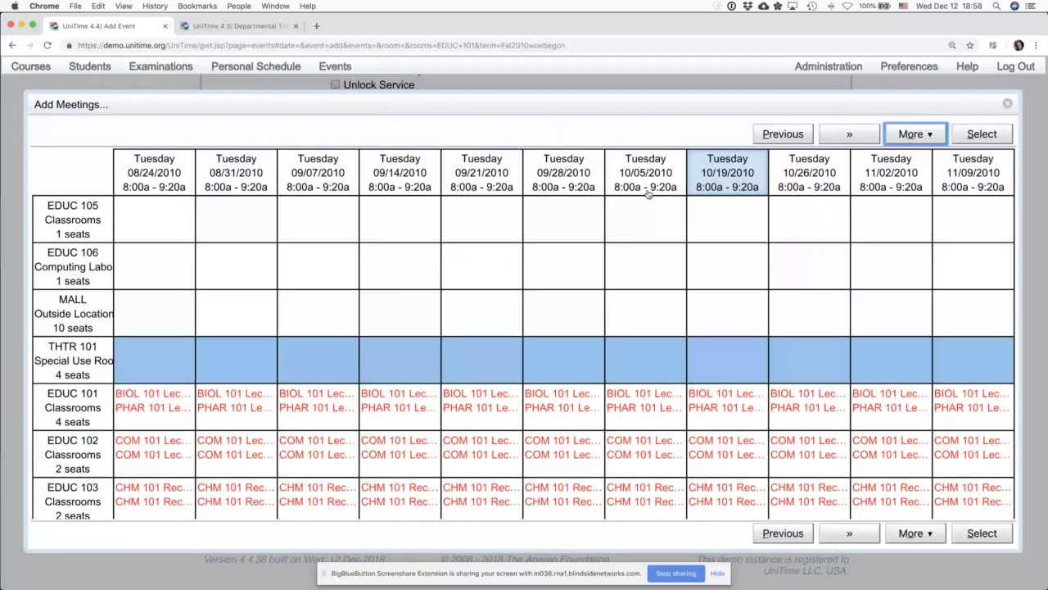
scroll(153, 235, down, 2)
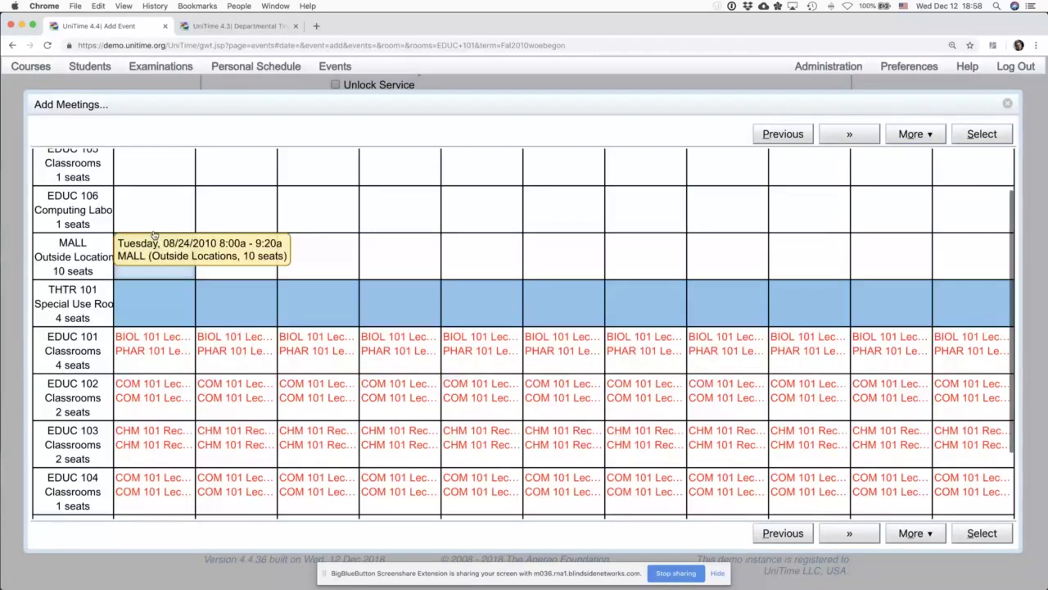
scroll(154, 235, up, 2)
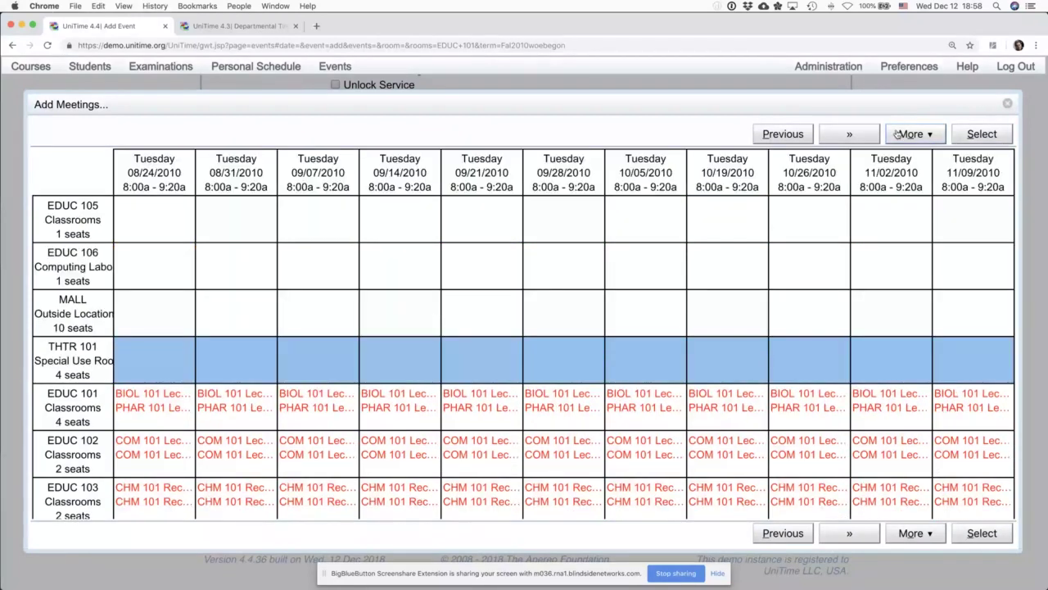
Step: Sort the rooms in the availability grid by name
click(898, 133)
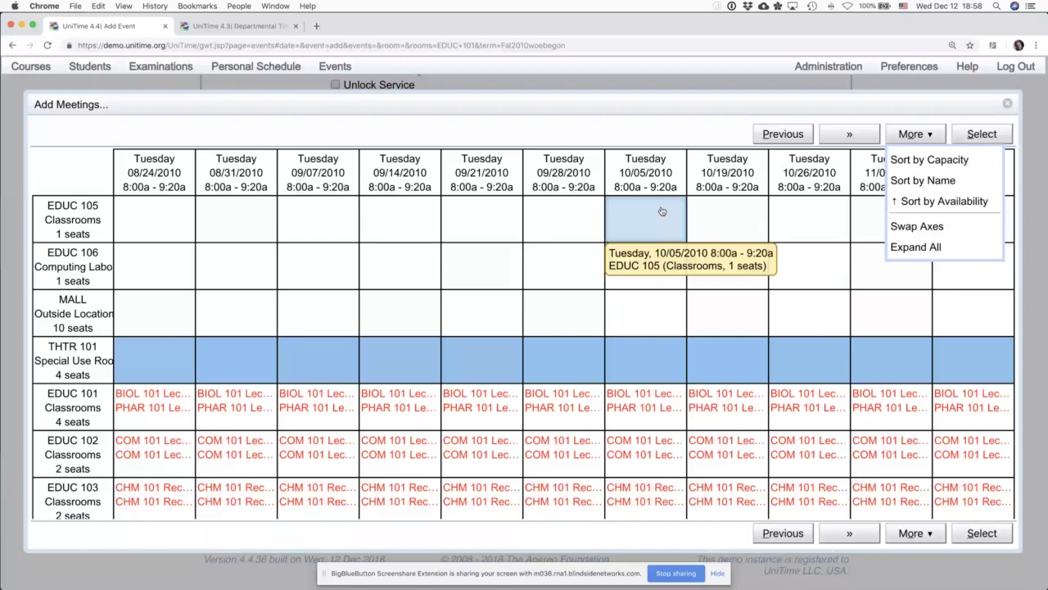
click(901, 181)
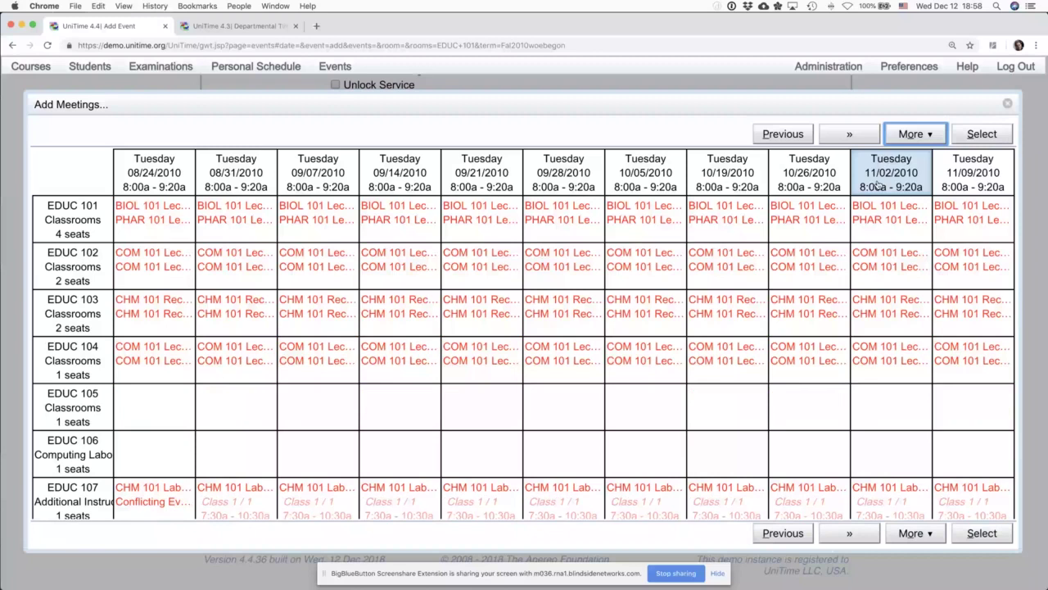
scroll(878, 187, down, 1)
Step: Swap the availability grid's axes back to rooms as columns and dates as rows
click(915, 134)
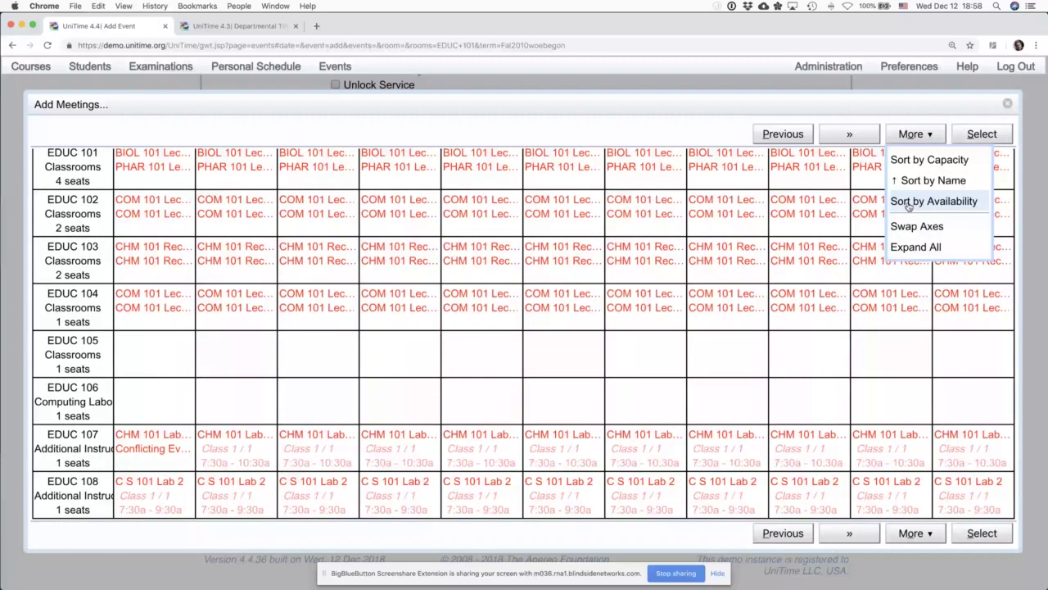
click(895, 226)
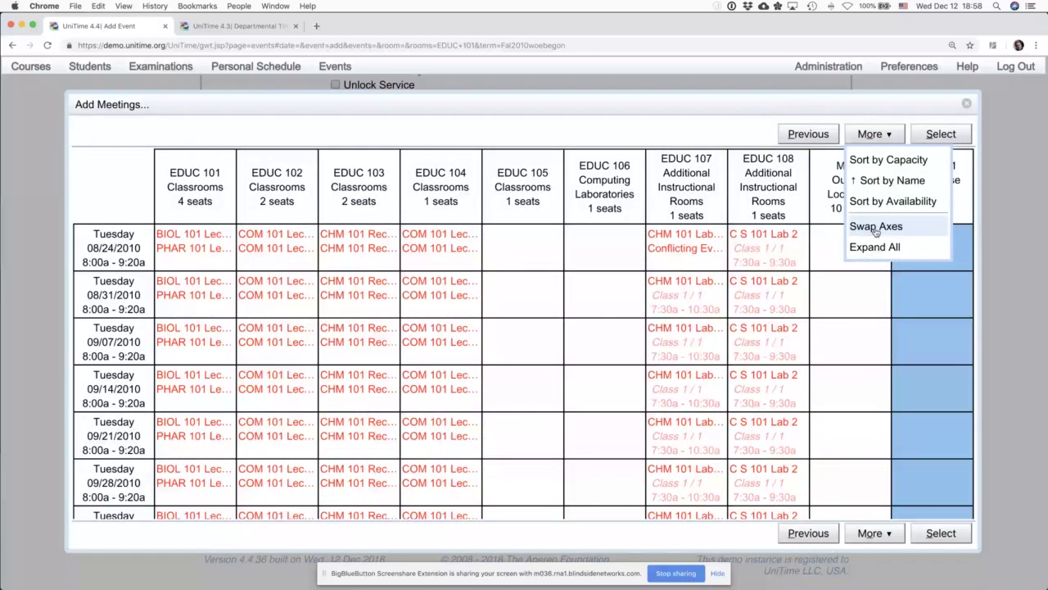
Step: Expand all conflict entries in the availability grid and check the details of the MALL room
click(874, 246)
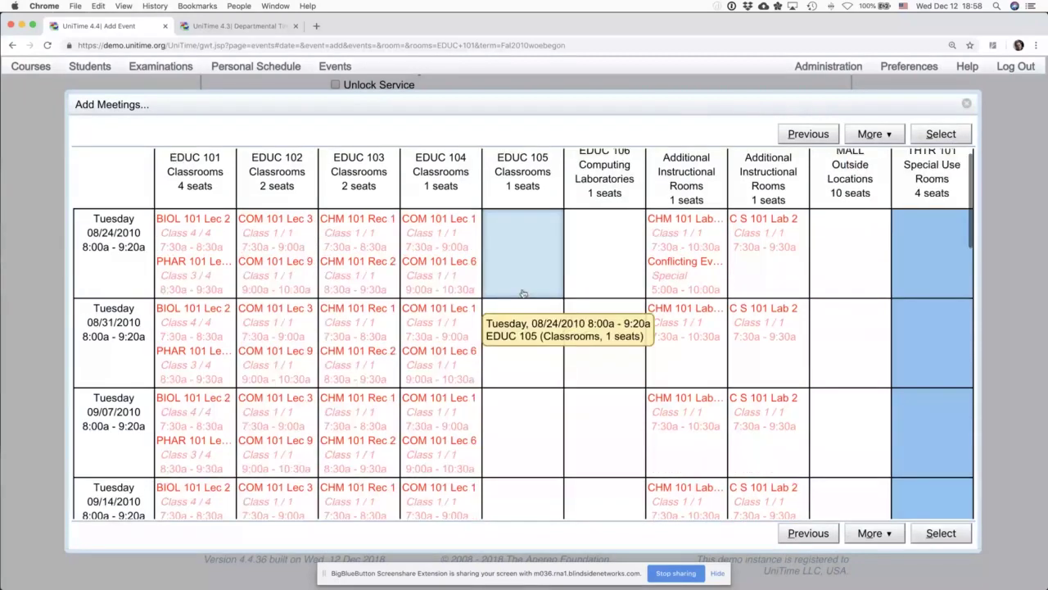
scroll(522, 293, up, 1)
mouse_move(837, 197)
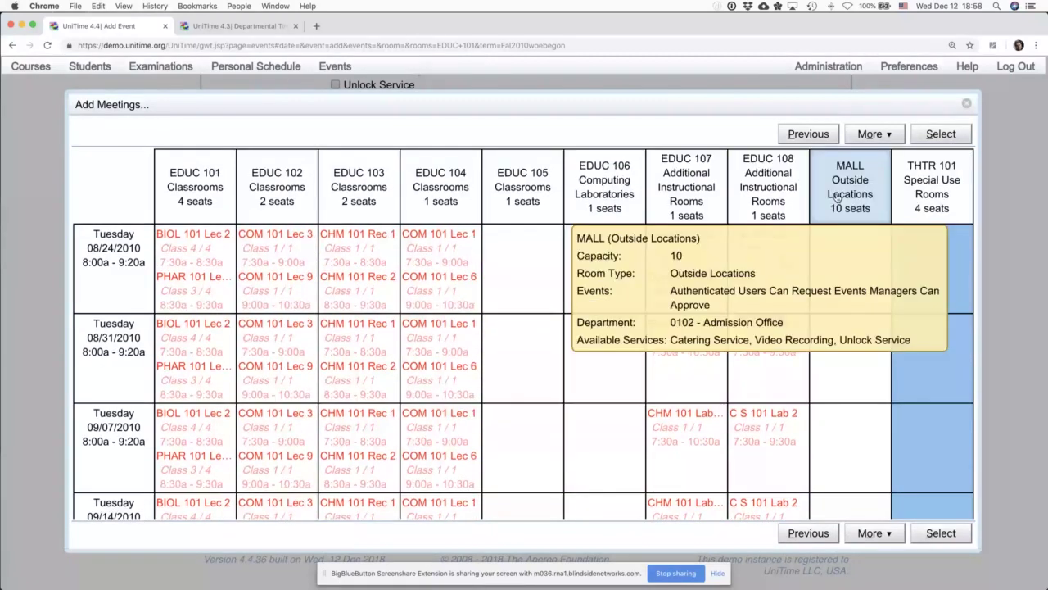
Step: Add the selected THTR 101 meetings from the availability grid to the event
click(875, 133)
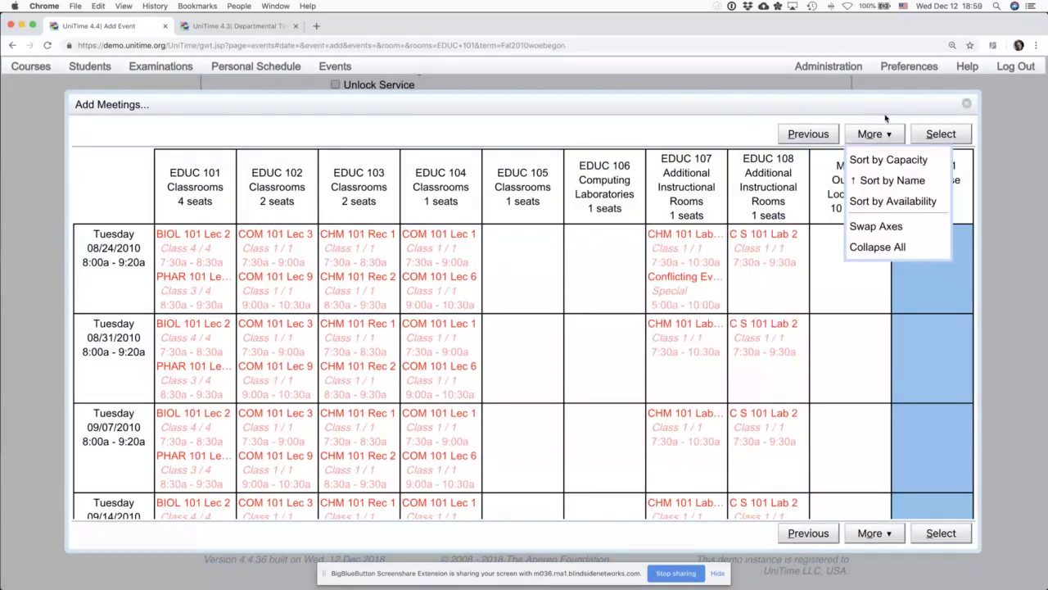
click(926, 133)
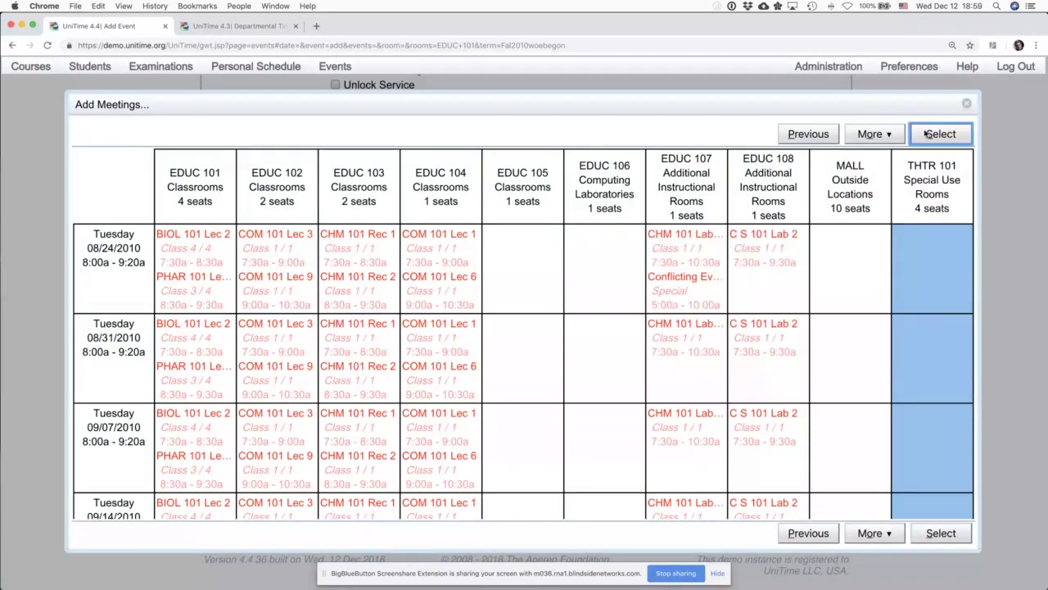
click(926, 133)
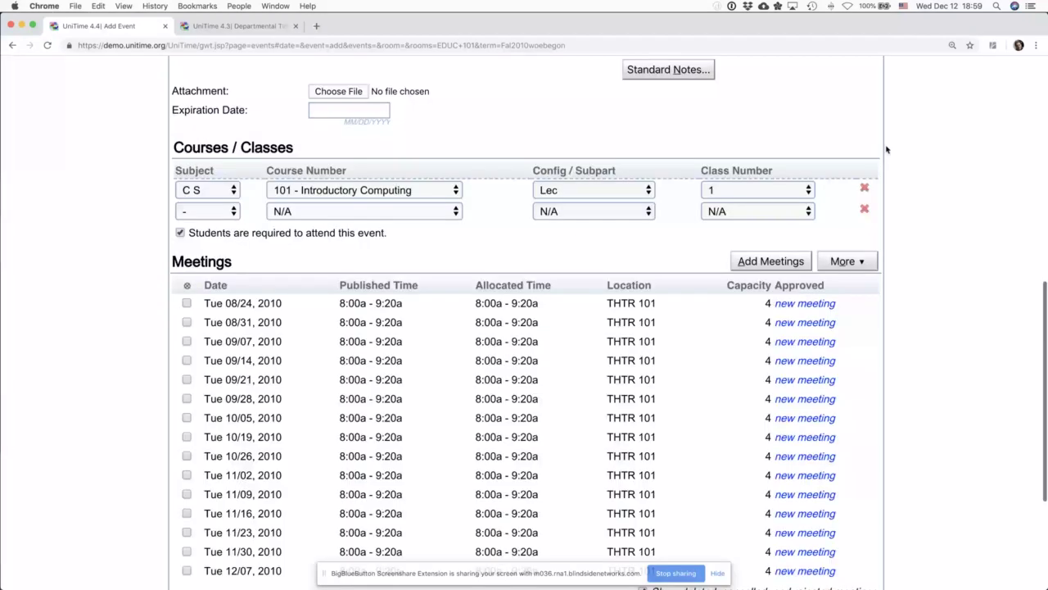
scroll(521, 401, down, 5)
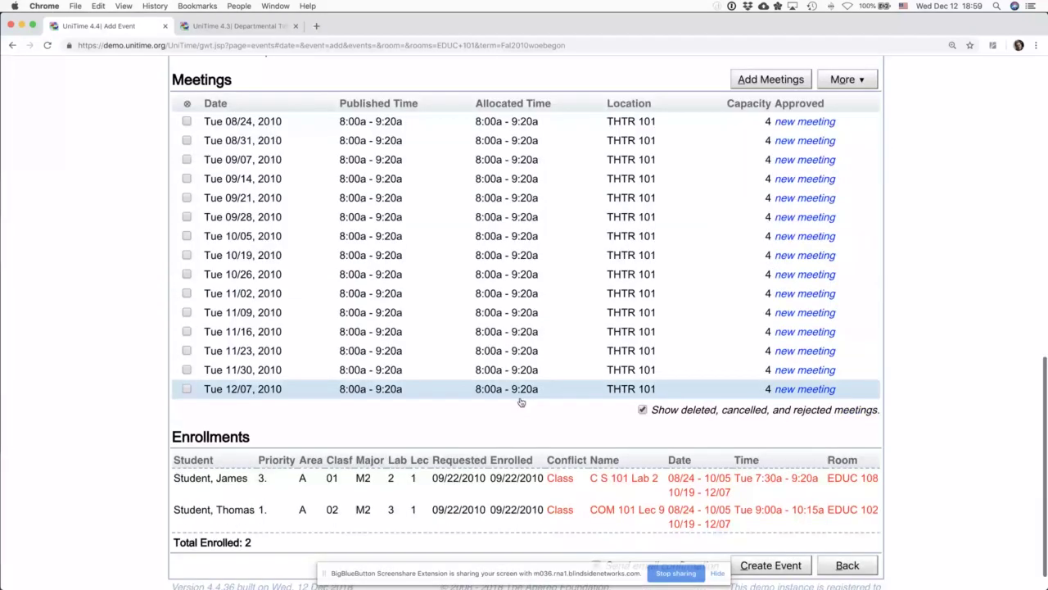
Step: Set the teardown time to 10 for all of the event's meetings
scroll(660, 198, up, 1)
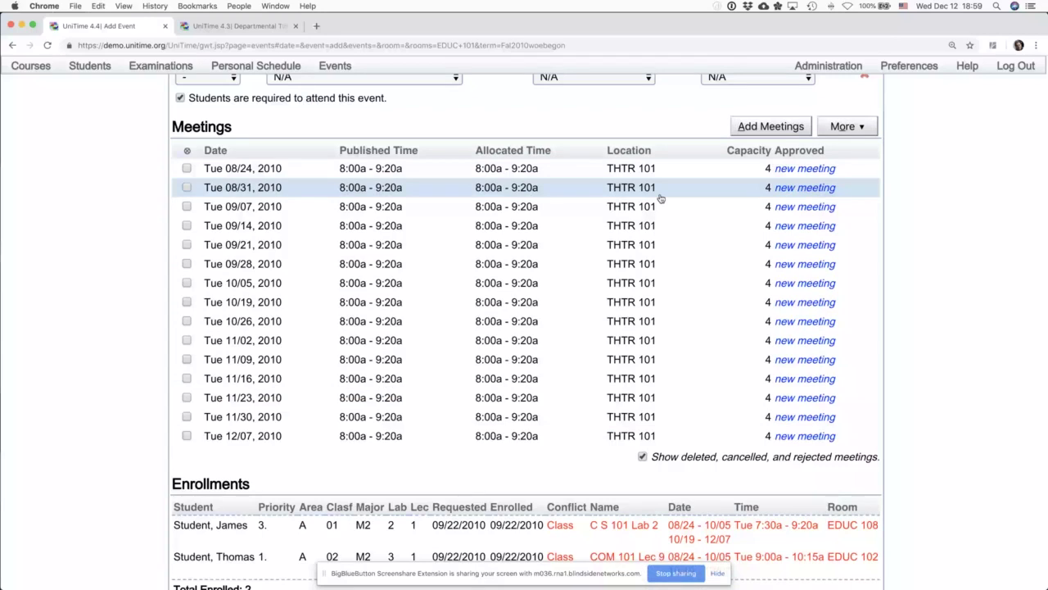
scroll(661, 198, up, 1)
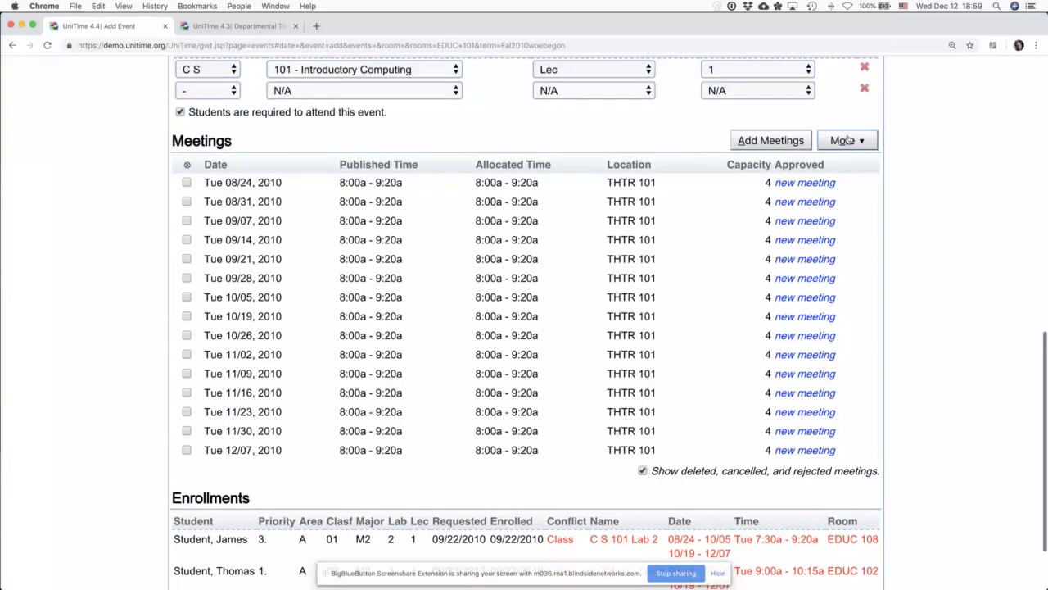
click(848, 140)
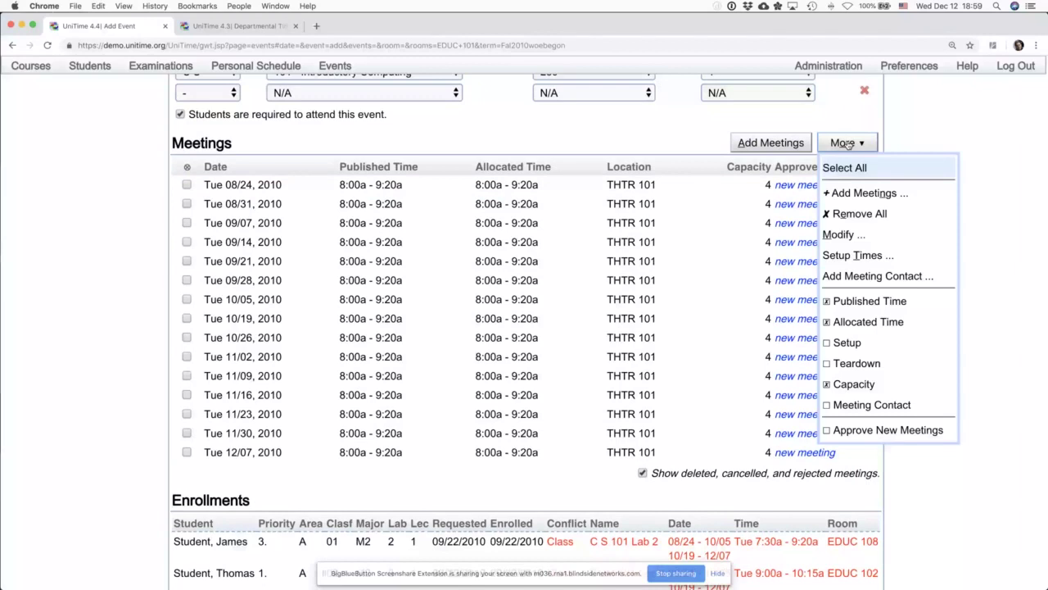
click(845, 255)
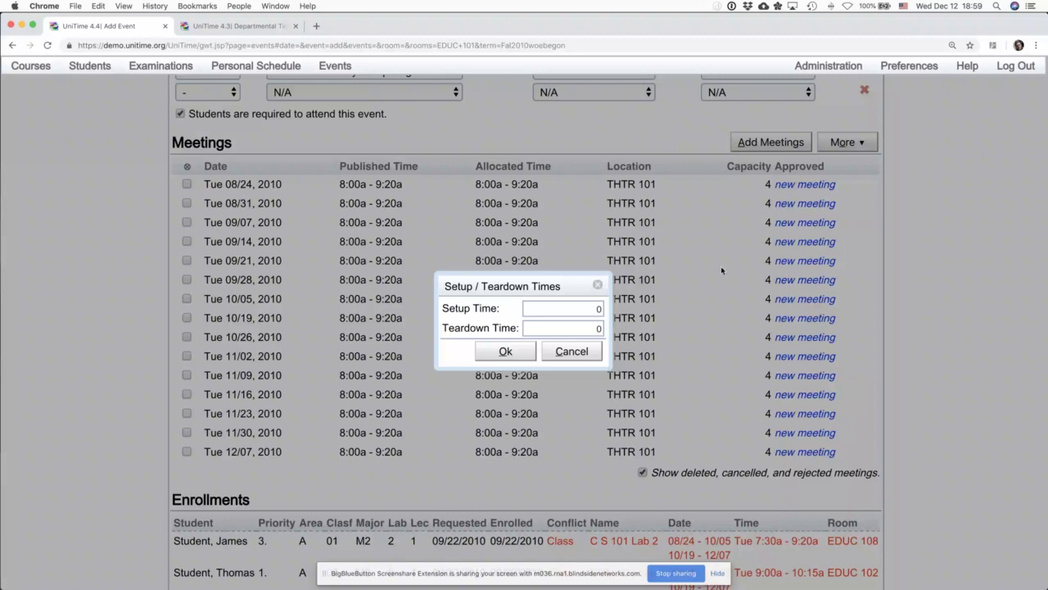
click(591, 327)
text(10)
click(521, 352)
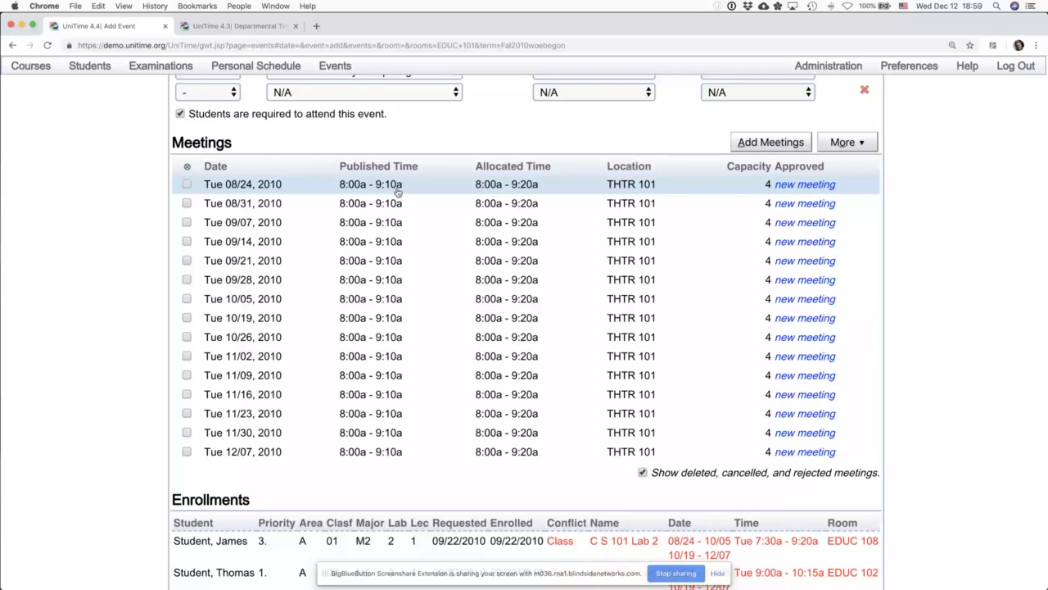
Step: Set the teardown time to 20 for all of the event's meetings
click(846, 143)
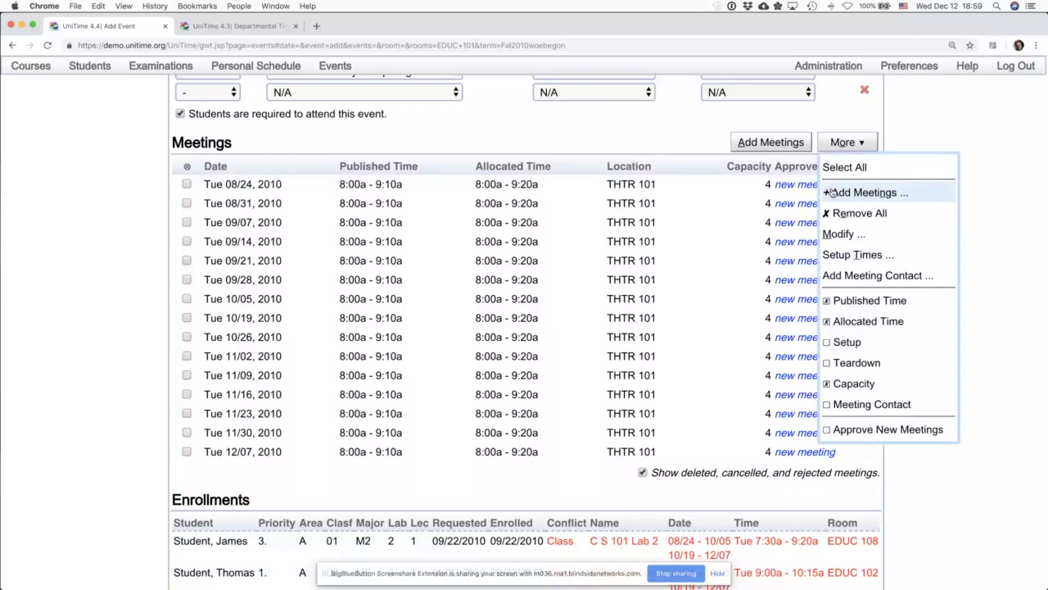
click(857, 255)
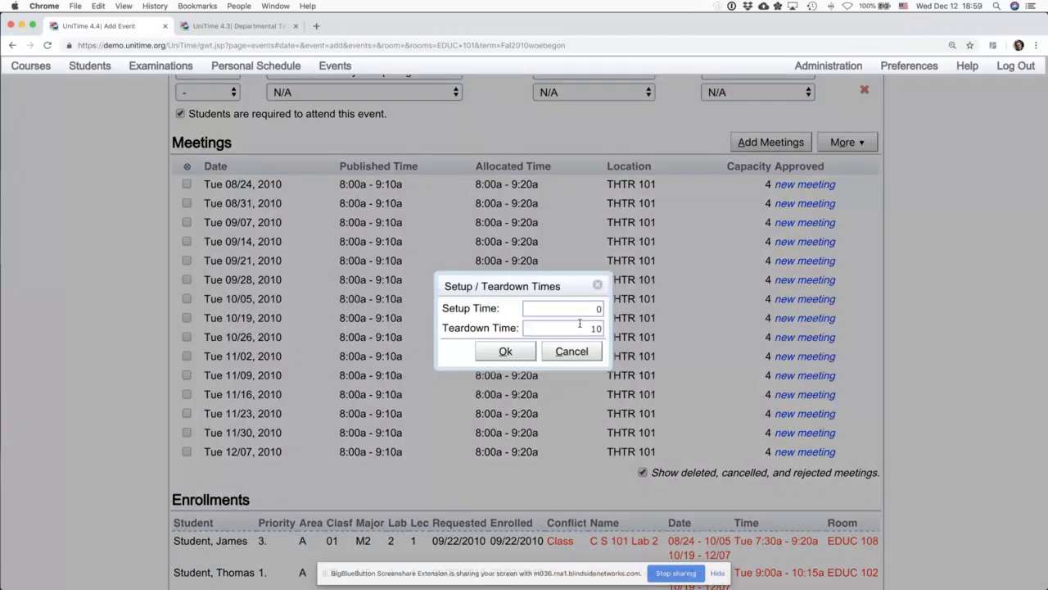
double_click(579, 328)
text(20)
click(505, 351)
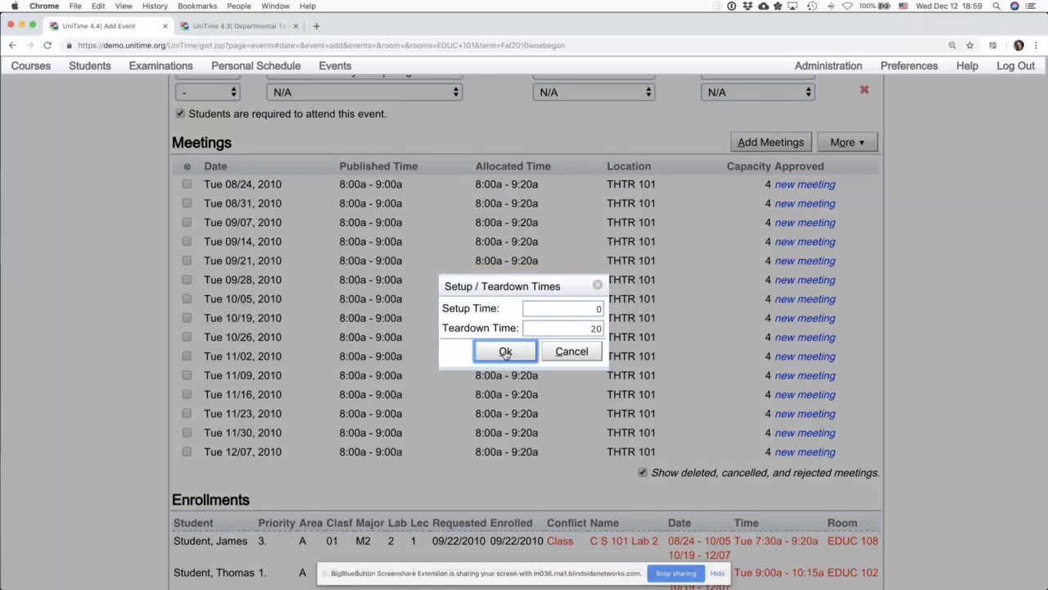
click(505, 352)
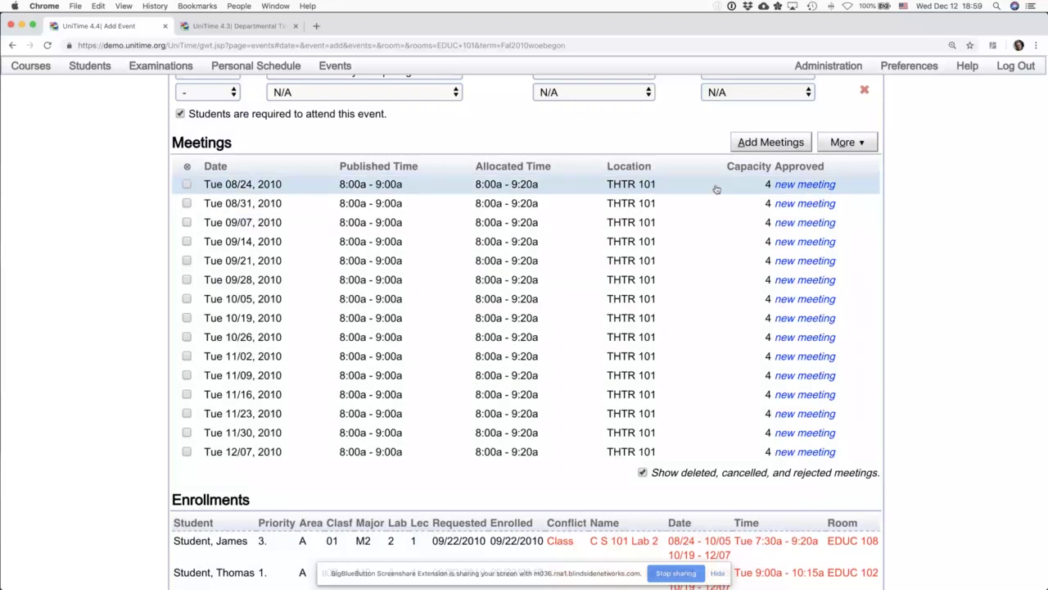
Step: Review the event's meetings and enrollments, and create the event with email confirmation enabled
click(843, 143)
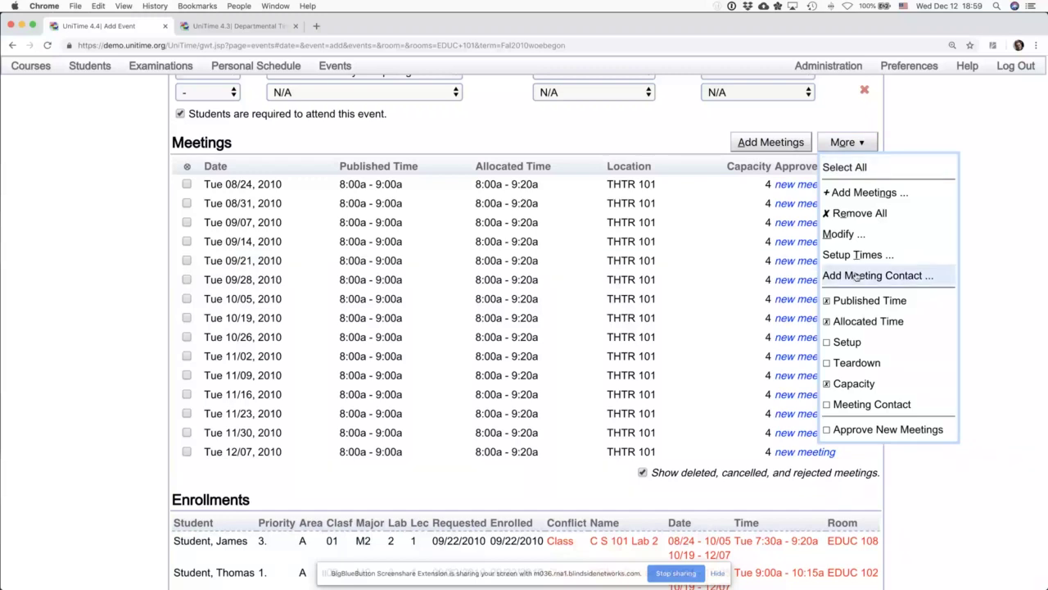
click(646, 146)
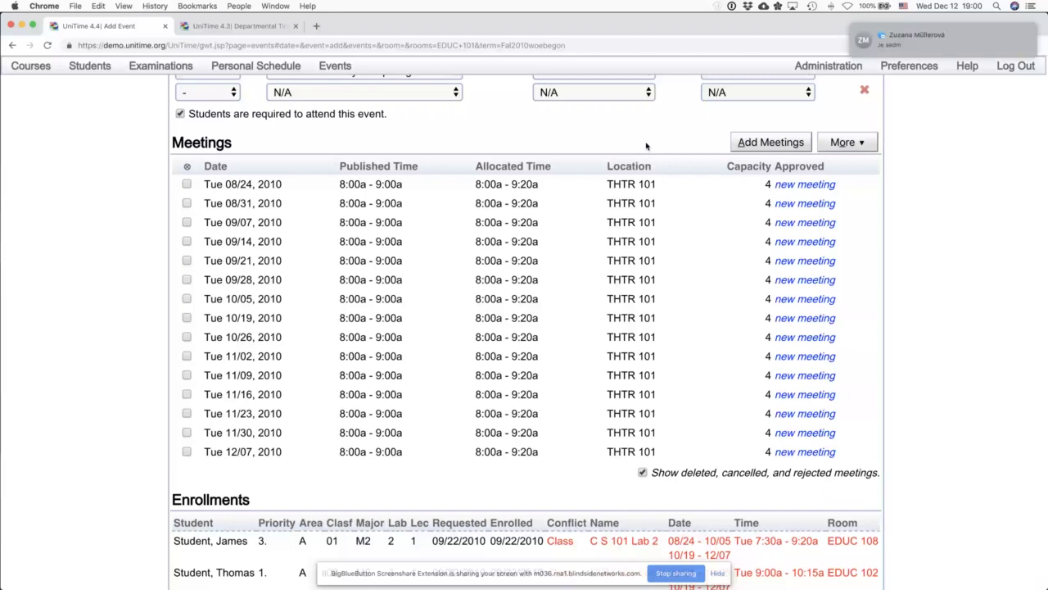
scroll(562, 179, down, 1)
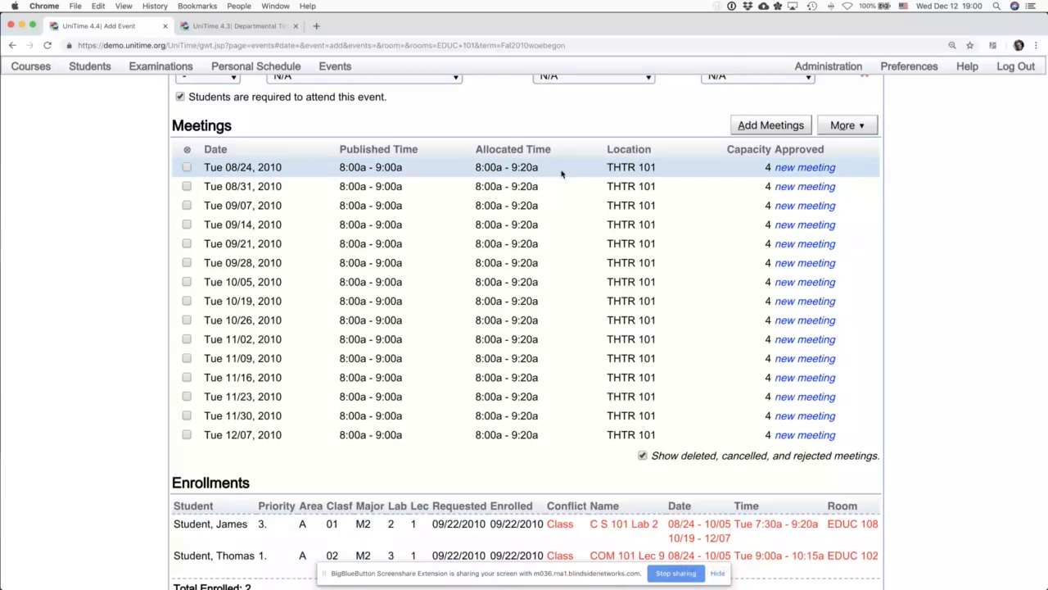
scroll(561, 174, down, 3)
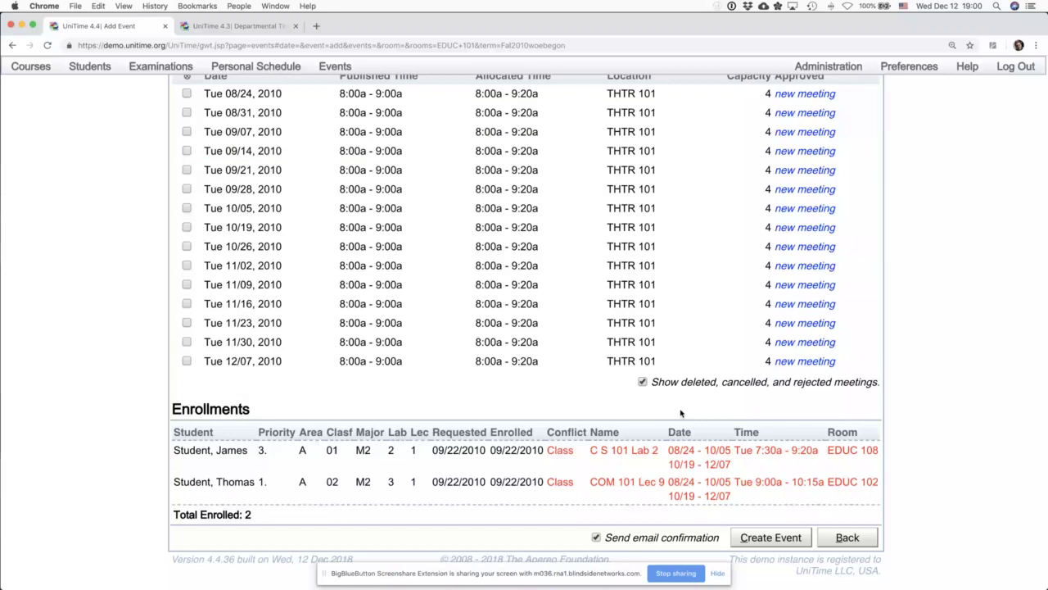
scroll(599, 181, up, 2)
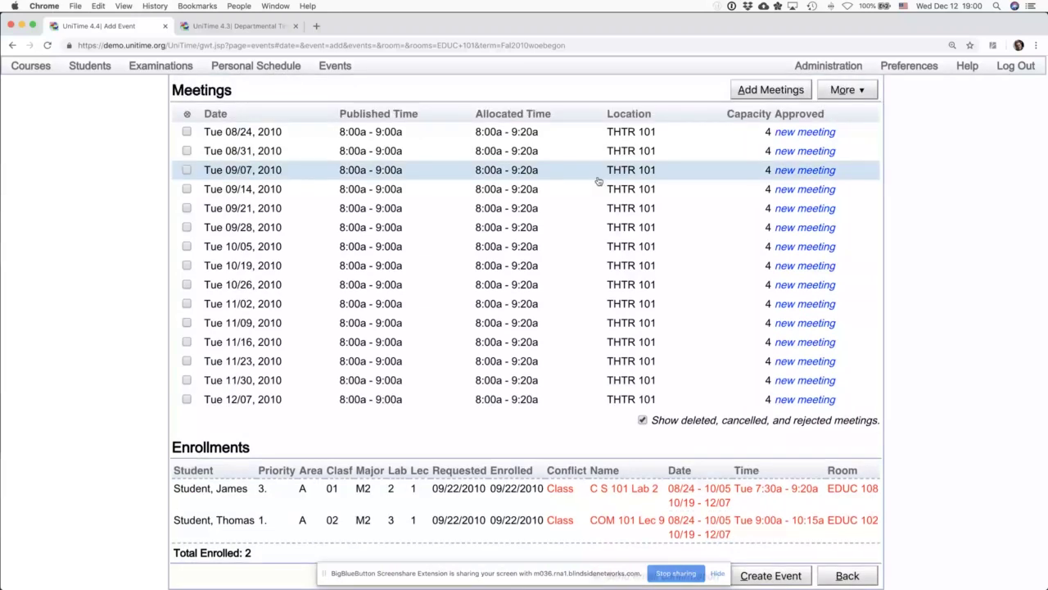
scroll(655, 311, down, 2)
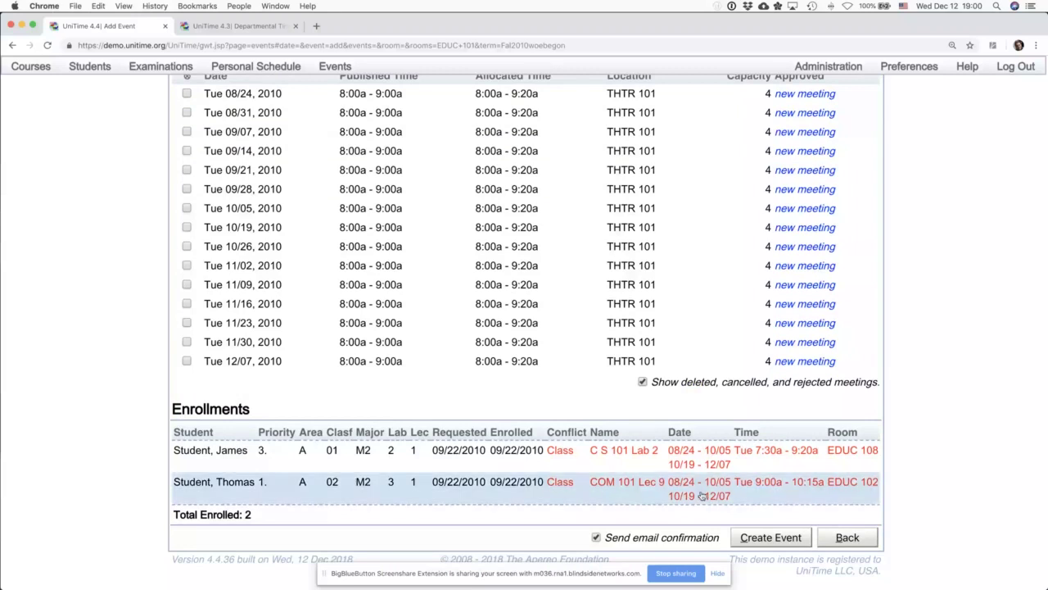
click(745, 538)
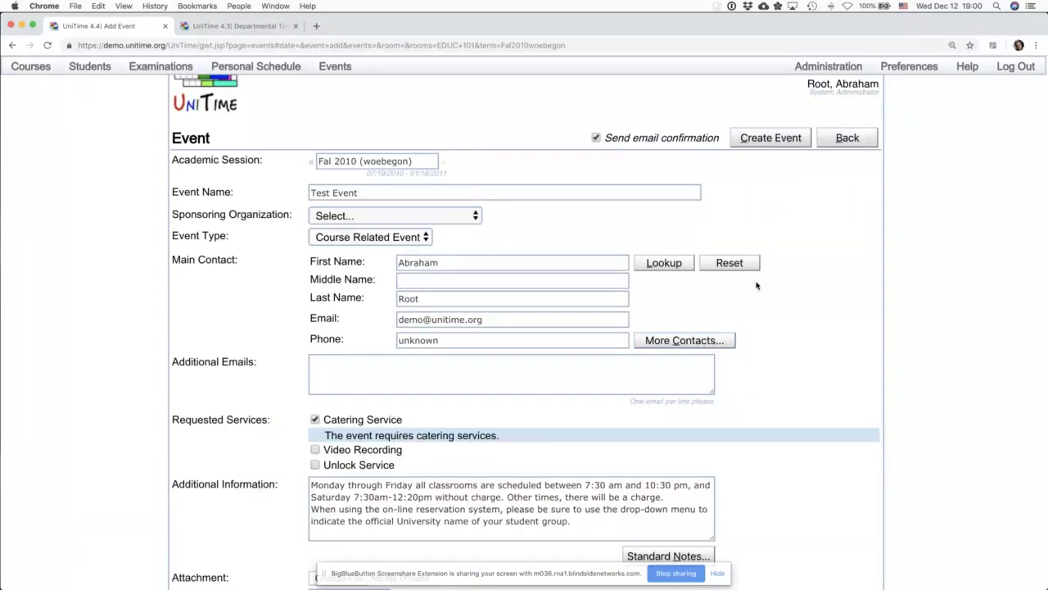
click(752, 139)
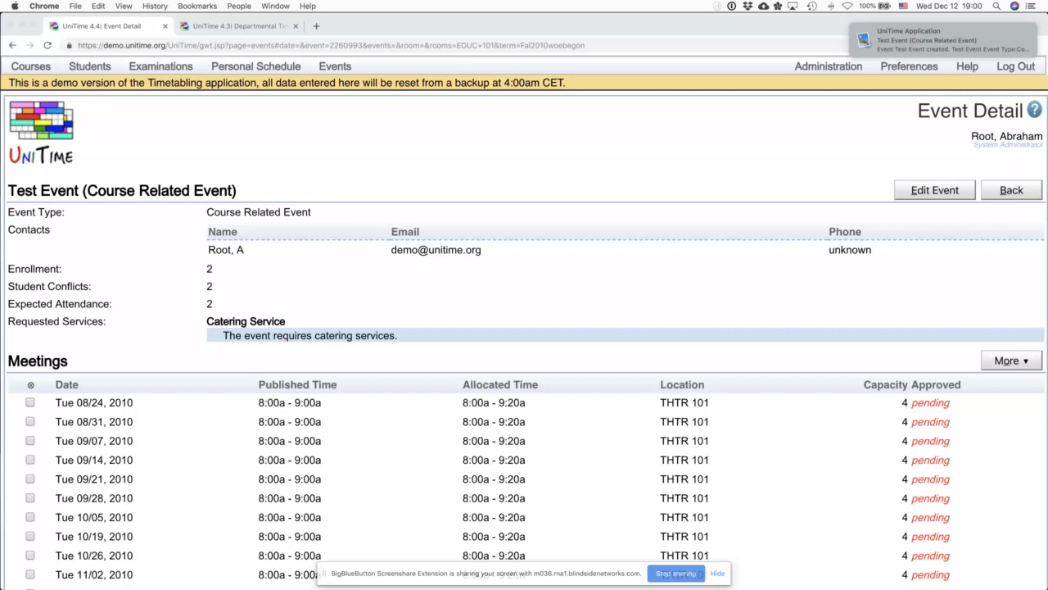
Step: Switch to Gmail and read through the Test Event confirmation email, including its meetings and notes
click(362, 28)
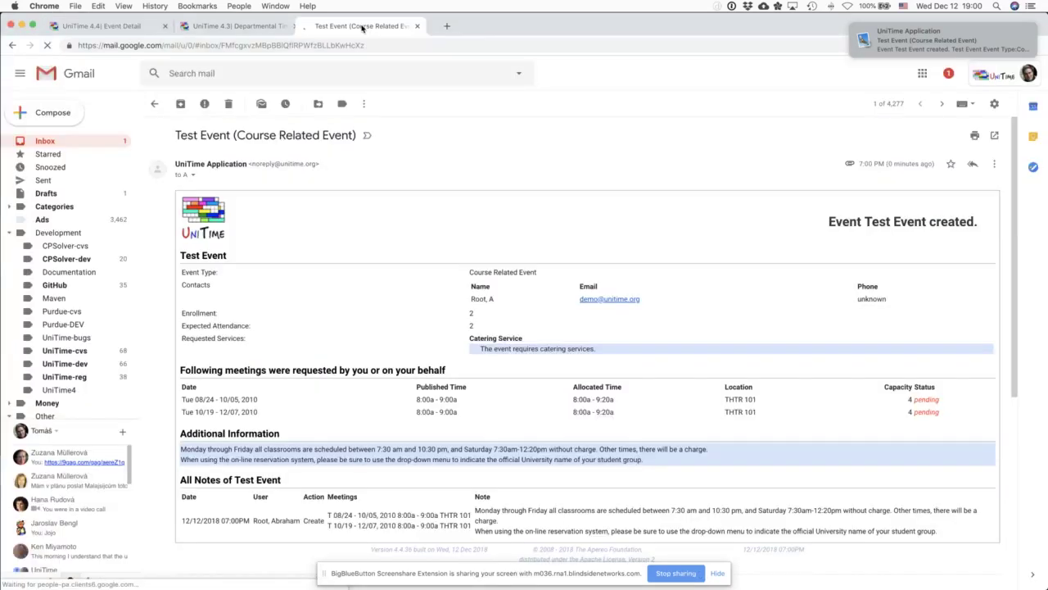
scroll(418, 194, down, 1)
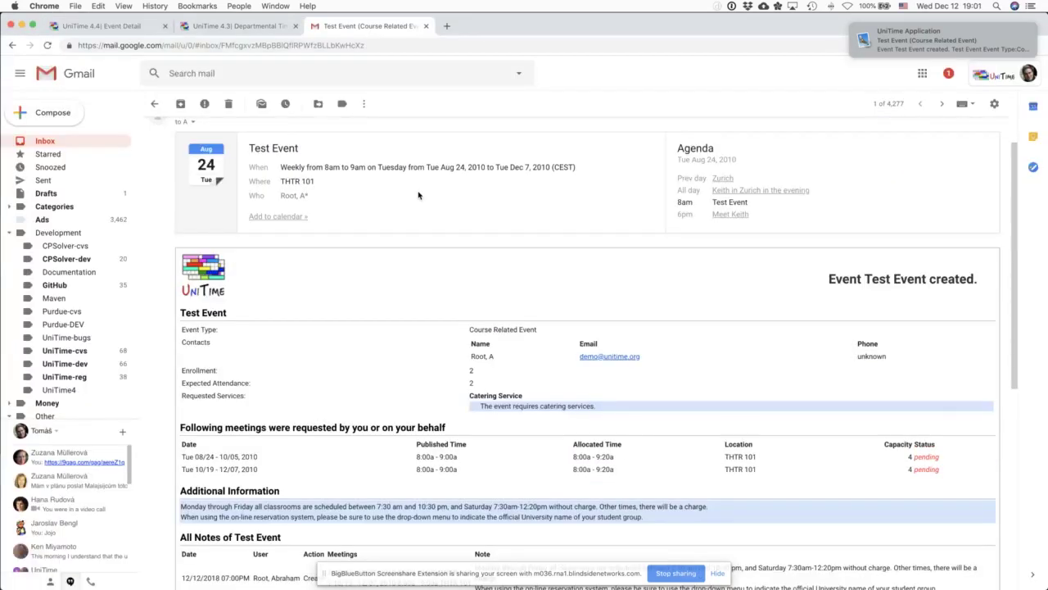
scroll(416, 197, down, 1)
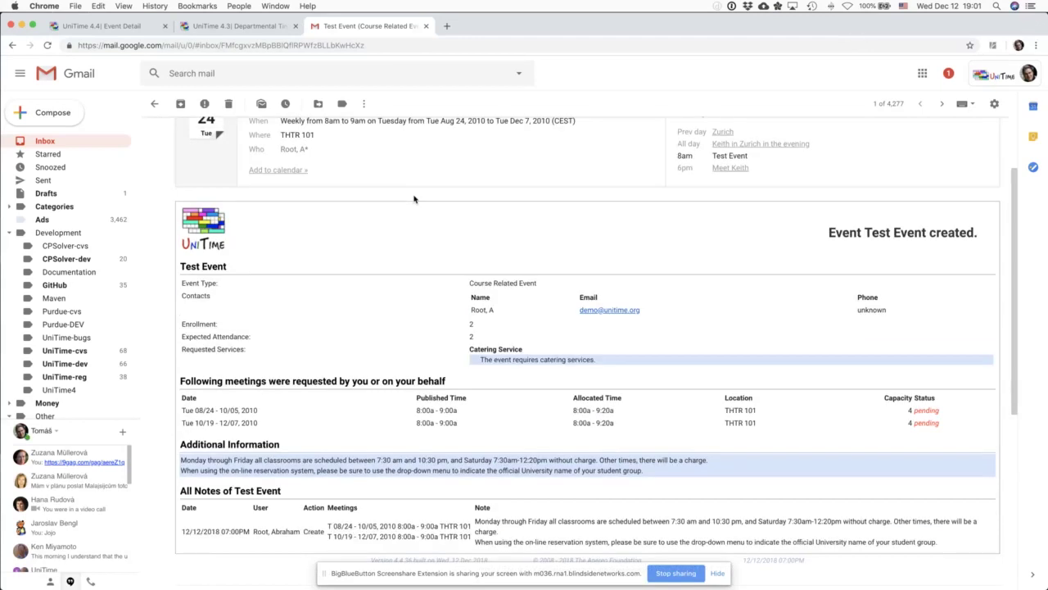
scroll(415, 198, up, 2)
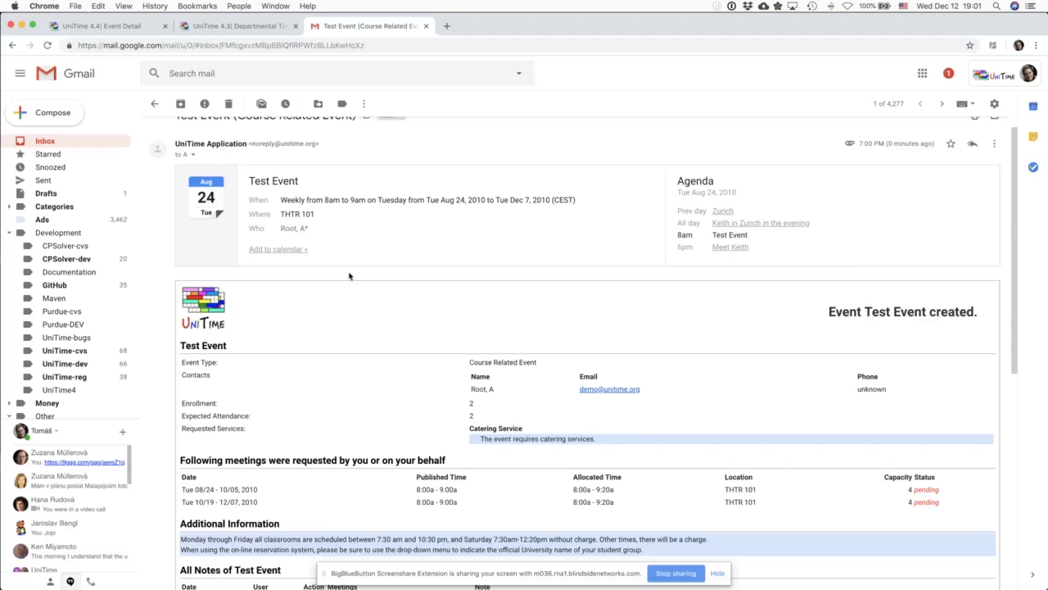
scroll(271, 386, down, 1)
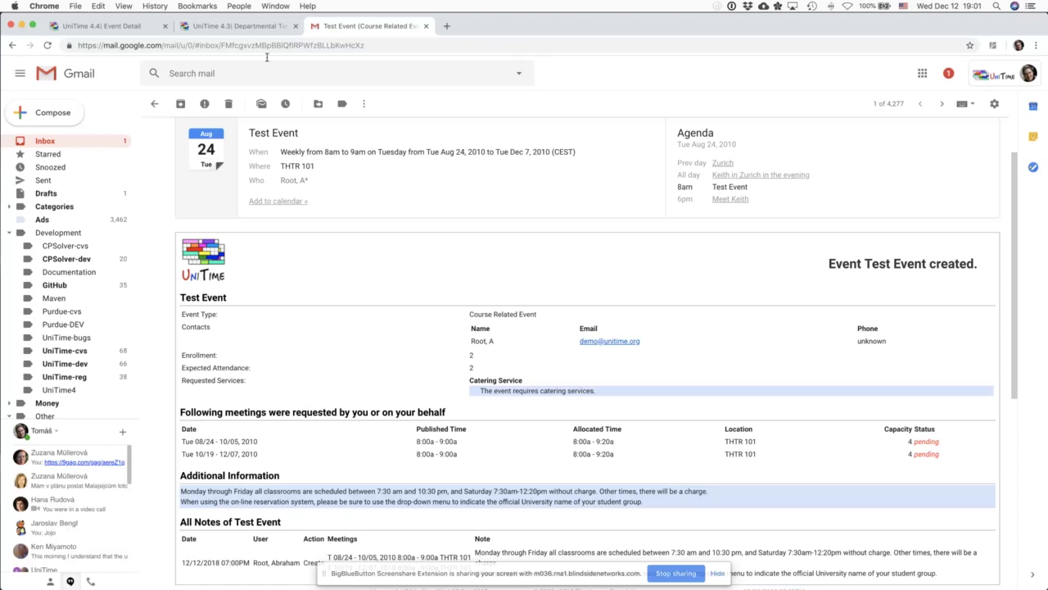
Step: Switch to the UniTime departmental timetable, look over its time grid, and display the Czech department's list of events
key(ctrl+shift+Tab)
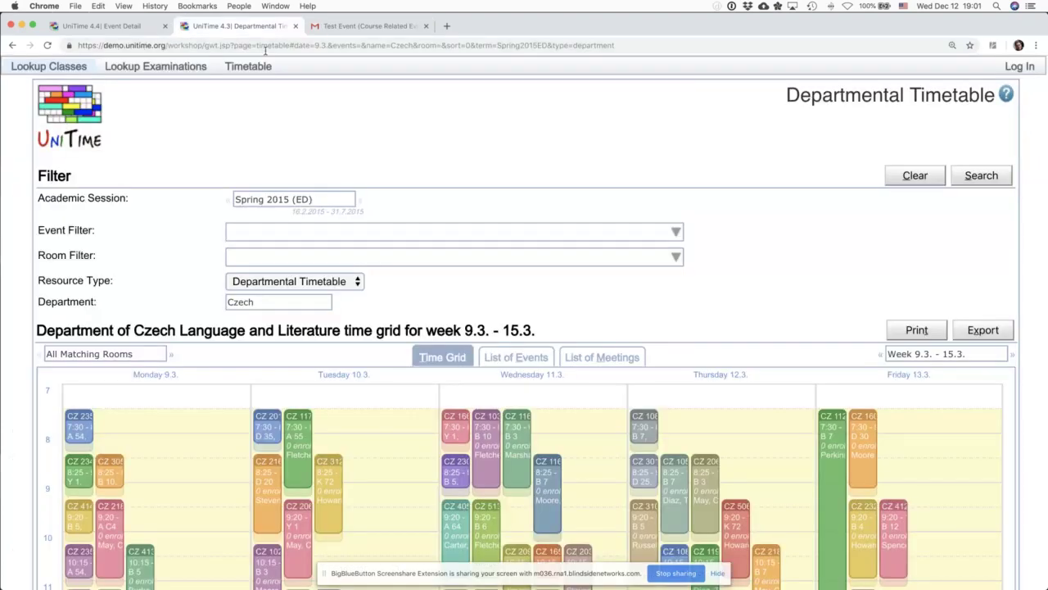
scroll(280, 99, down, 4)
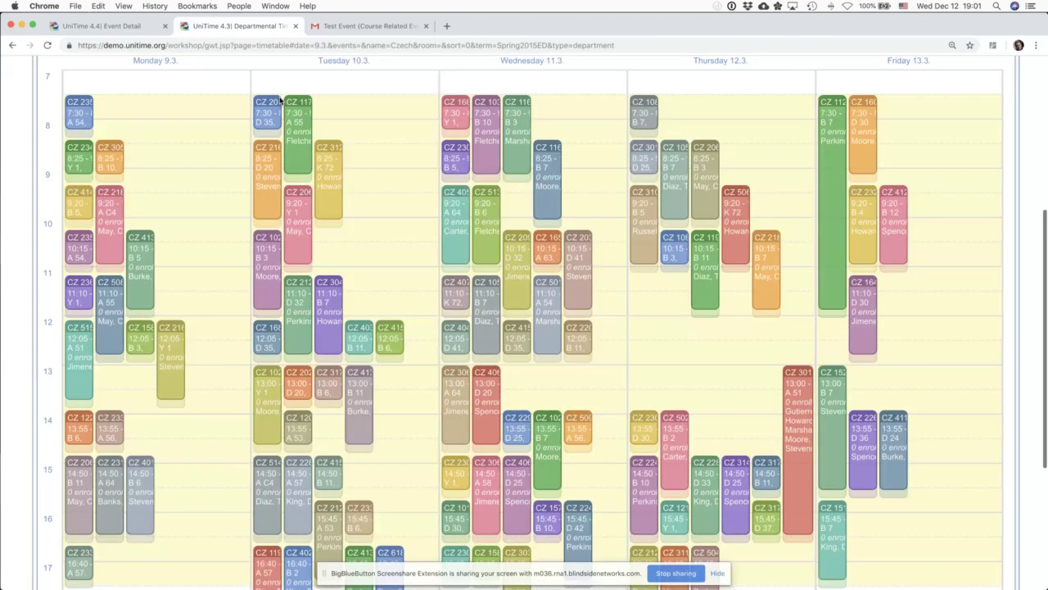
scroll(281, 100, up, 4)
click(501, 318)
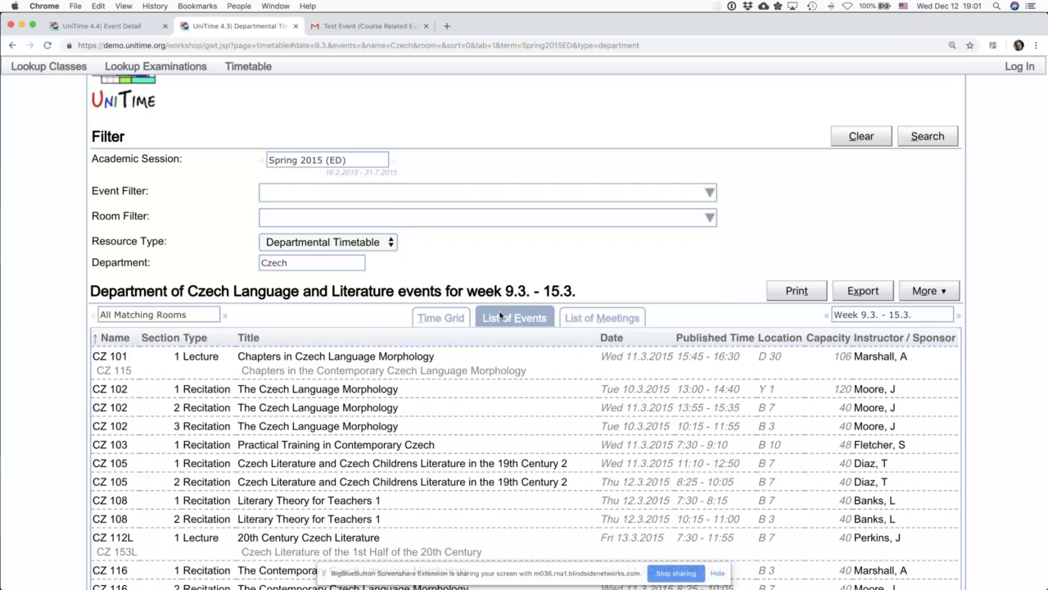
Step: Return to the Test Event details and examine its meetings, notes, relations and enrollments
key(ctrl+shift+Tab)
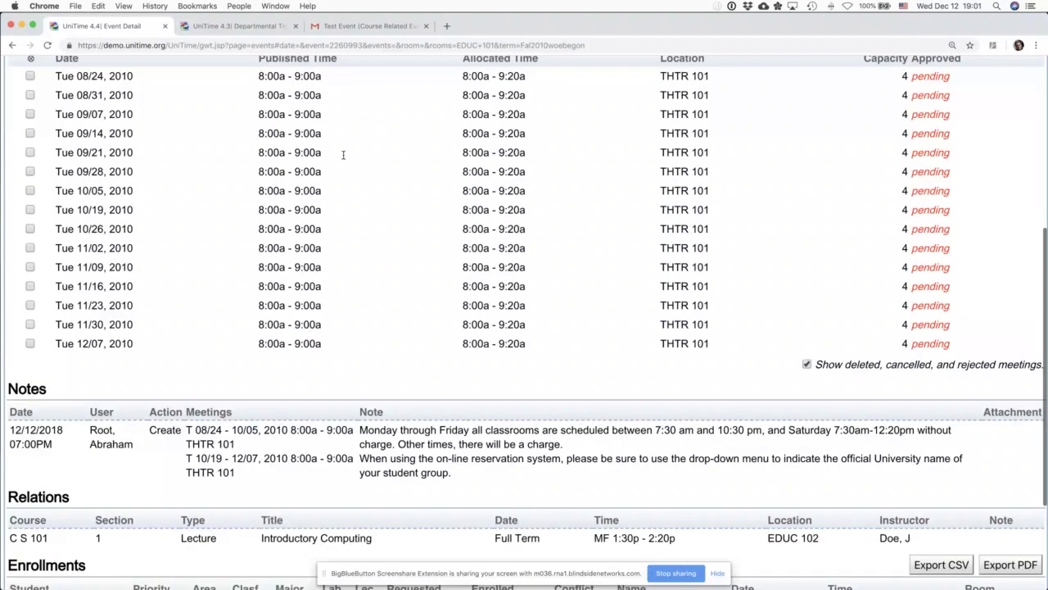
scroll(343, 154, down, 2)
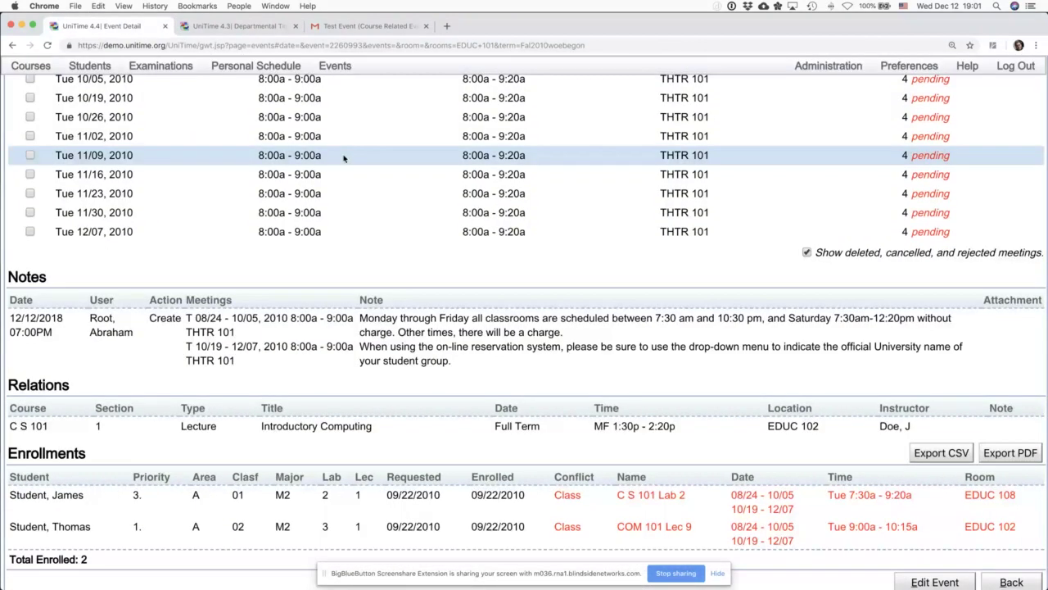
scroll(343, 158, up, 6)
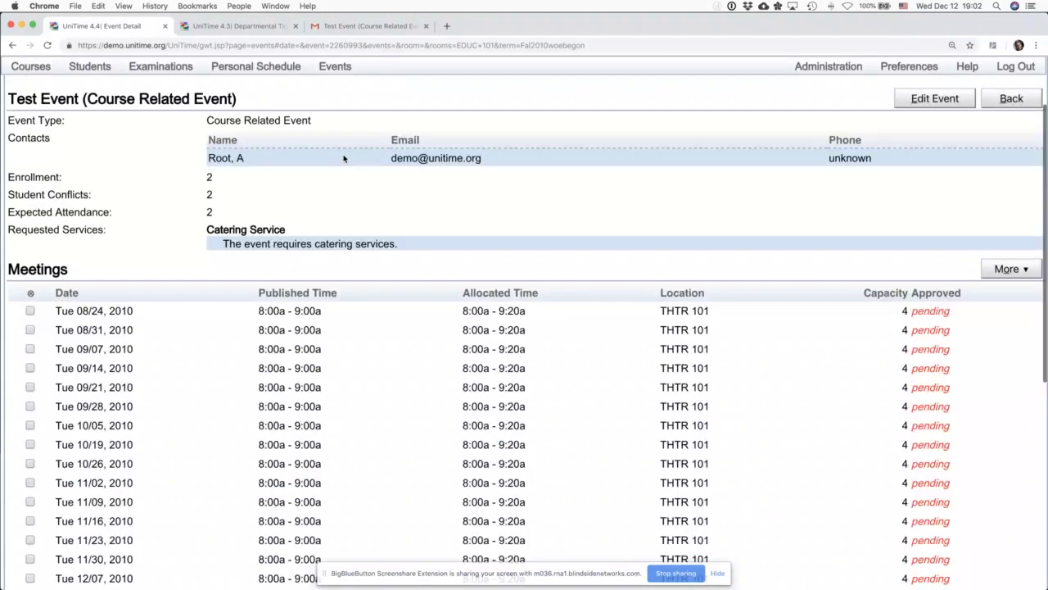
scroll(343, 158, up, 2)
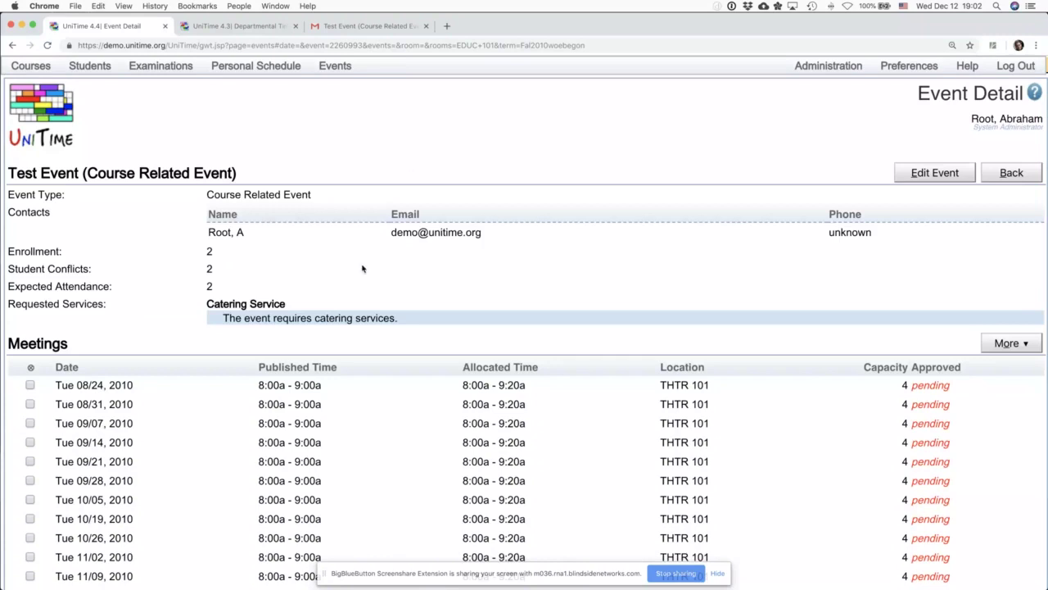
Step: Return to the Events page, clear the room filter, and search Fal 2010 (woebegon) for Not Approved Events
scroll(846, 206, up, 1)
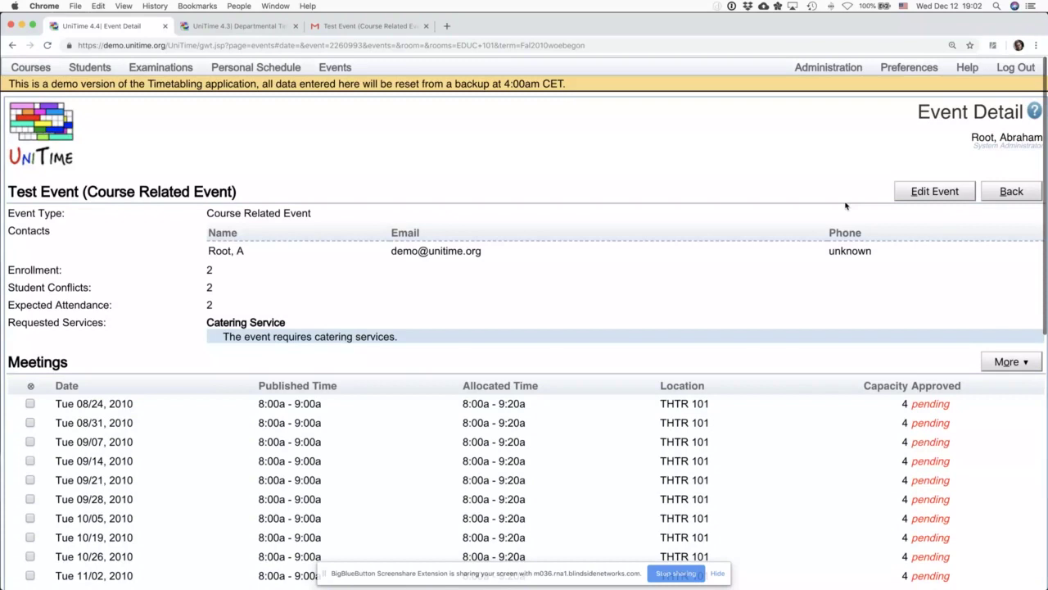
key(super+bracketleft)
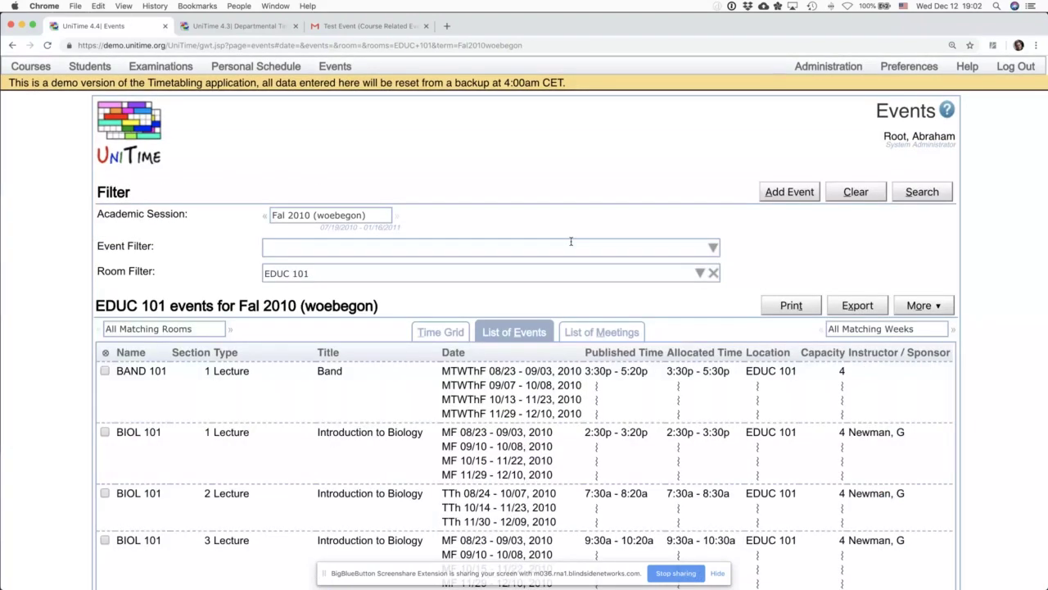
click(671, 271)
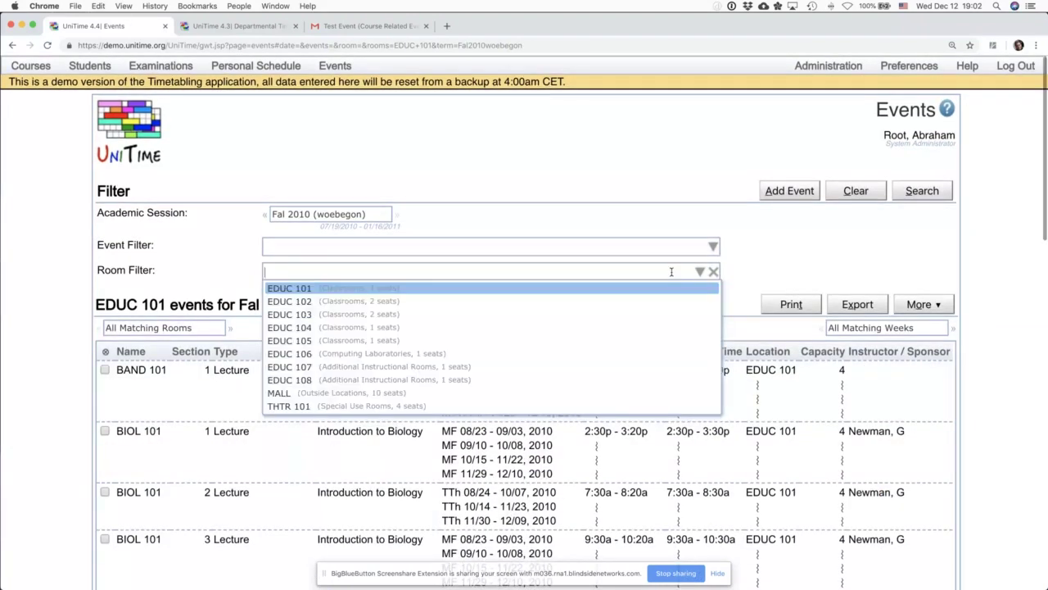
click(429, 247)
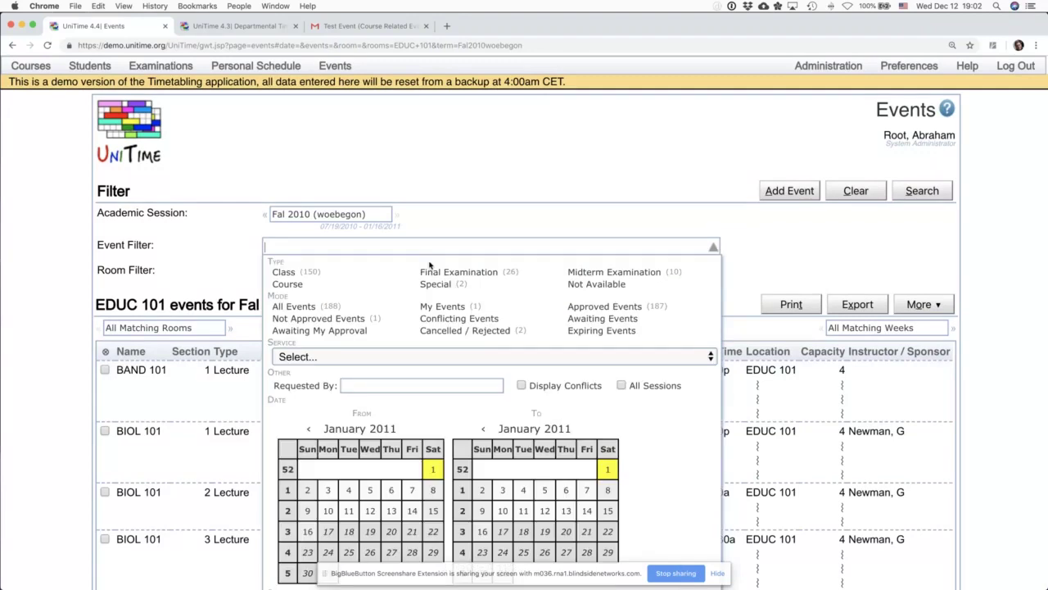
click(372, 319)
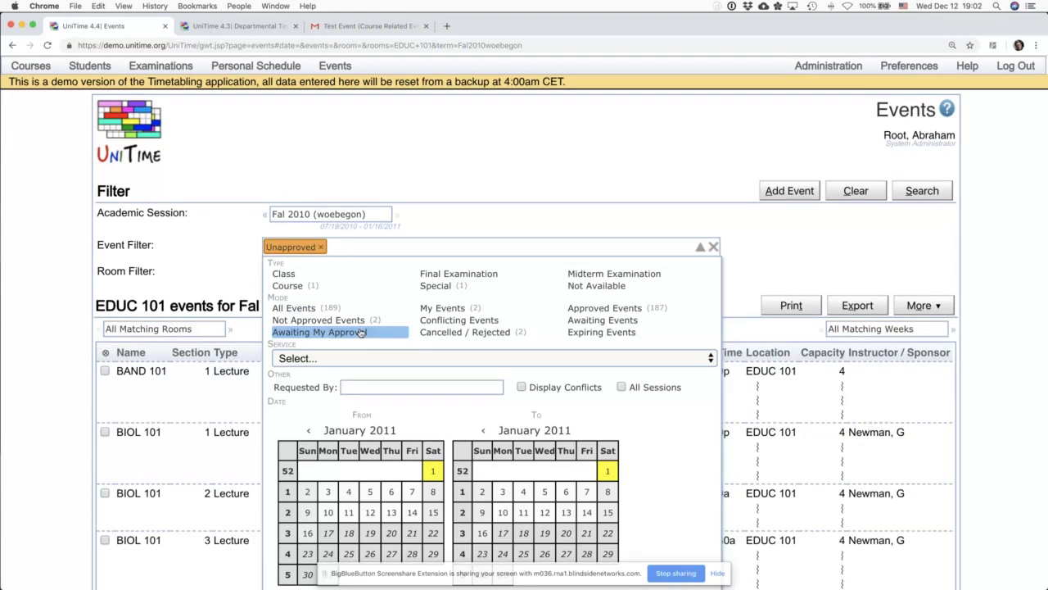
click(821, 211)
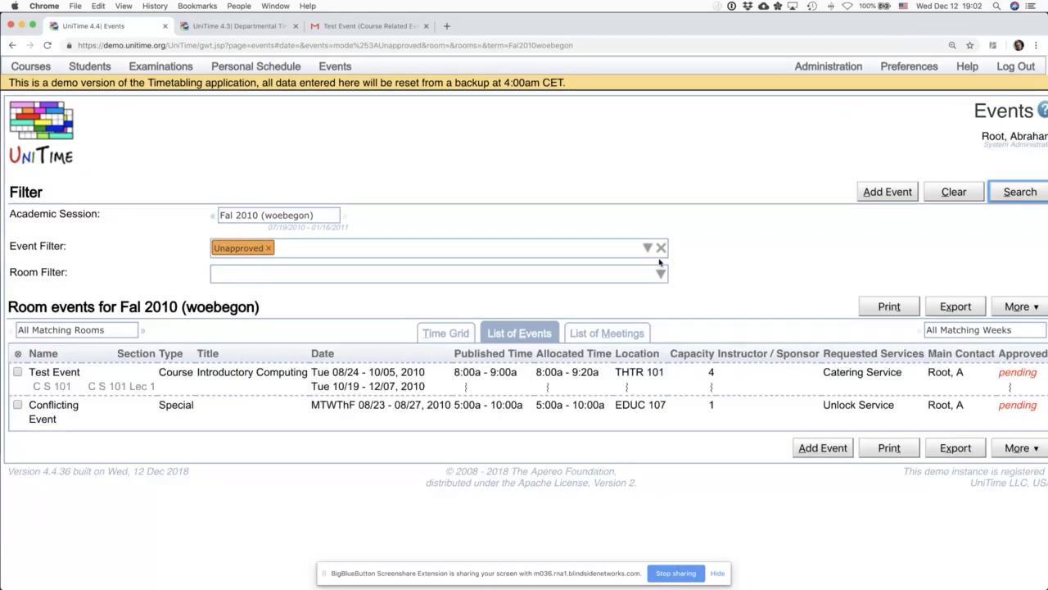
Step: Select all unapproved events and review the Approve Meetings dialog without approving them
click(17, 353)
scroll(27, 372, down, 3)
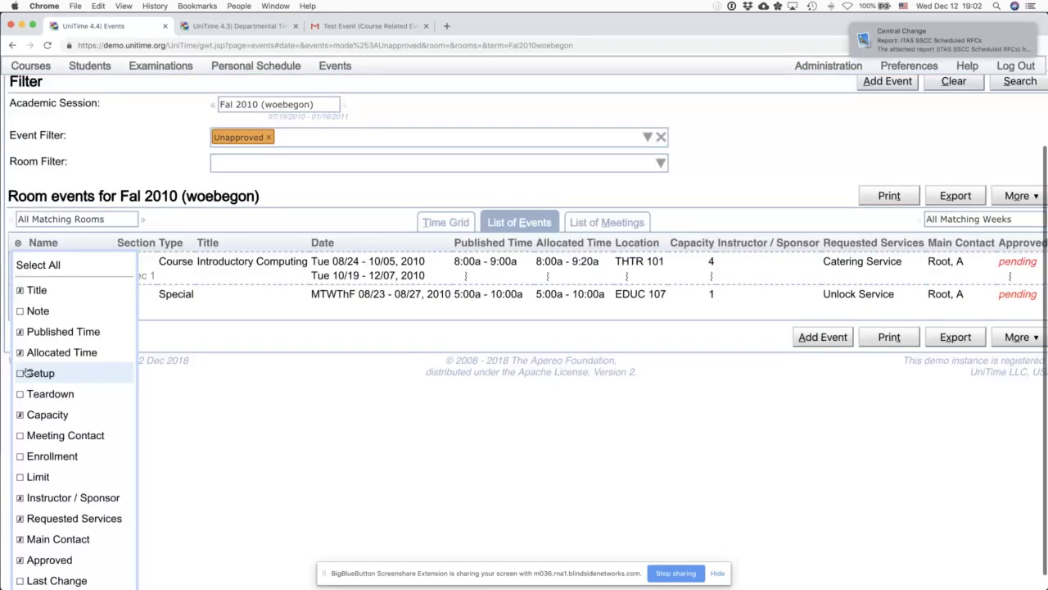
scroll(122, 276, up, 3)
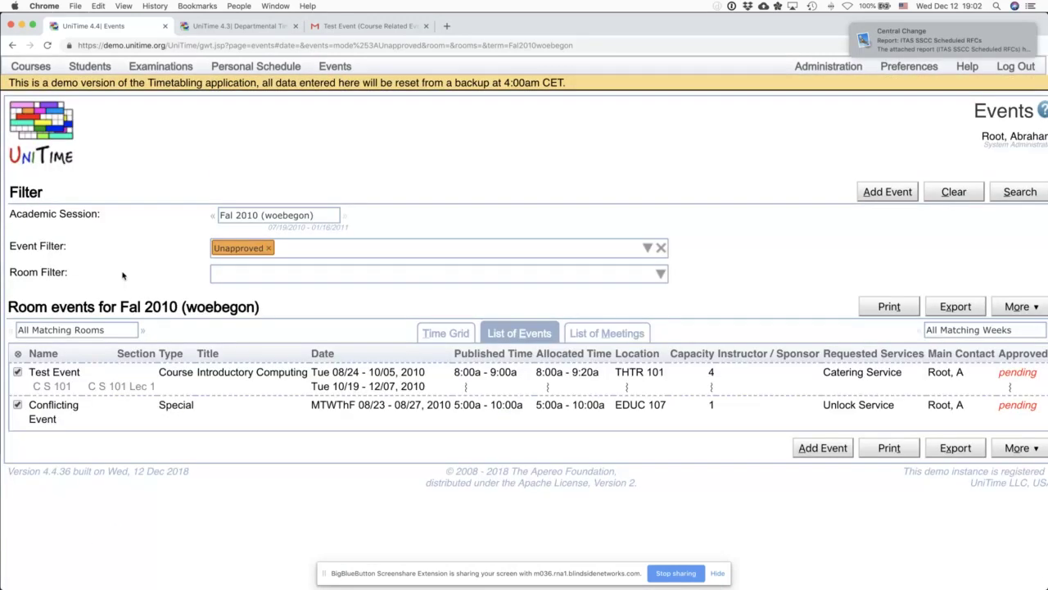
click(1015, 306)
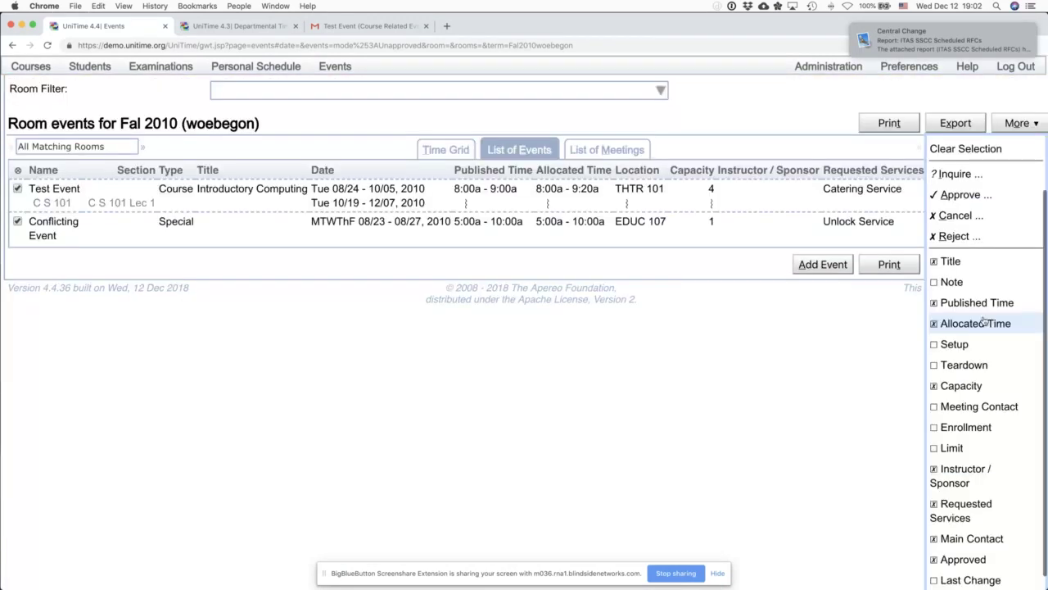
click(965, 195)
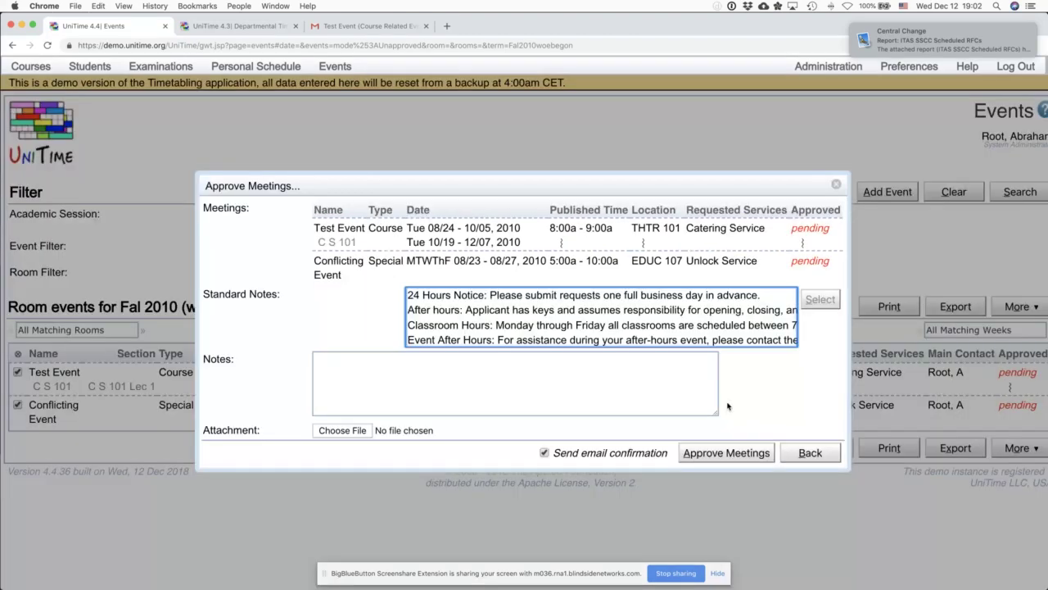
click(726, 453)
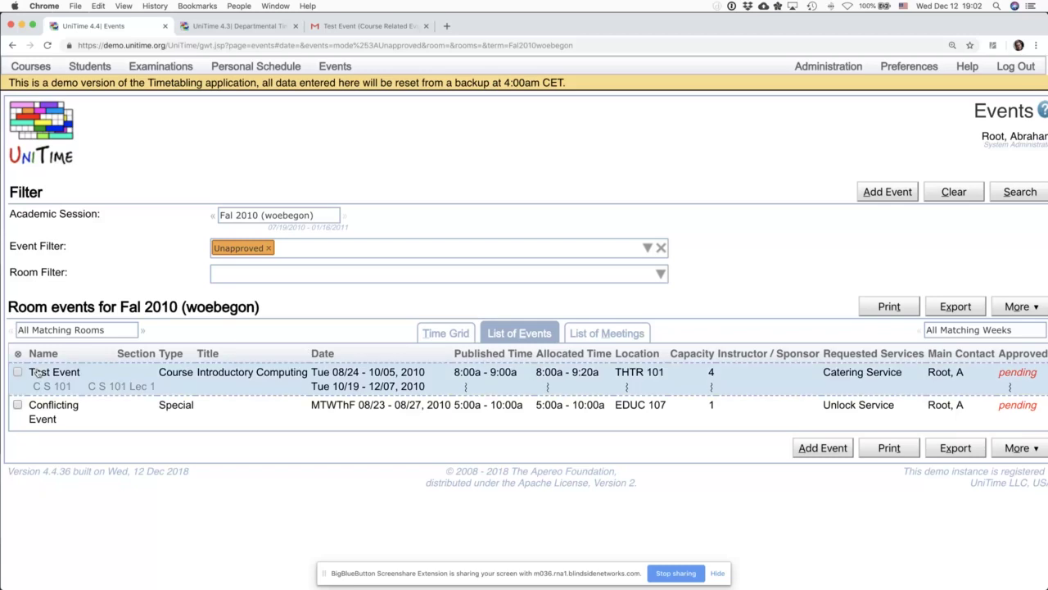
Step: Show the unapproved events as a list of meetings and select the Test Event meetings on 09/07, 09/14 and 09/21
key(ctrl+alt+m)
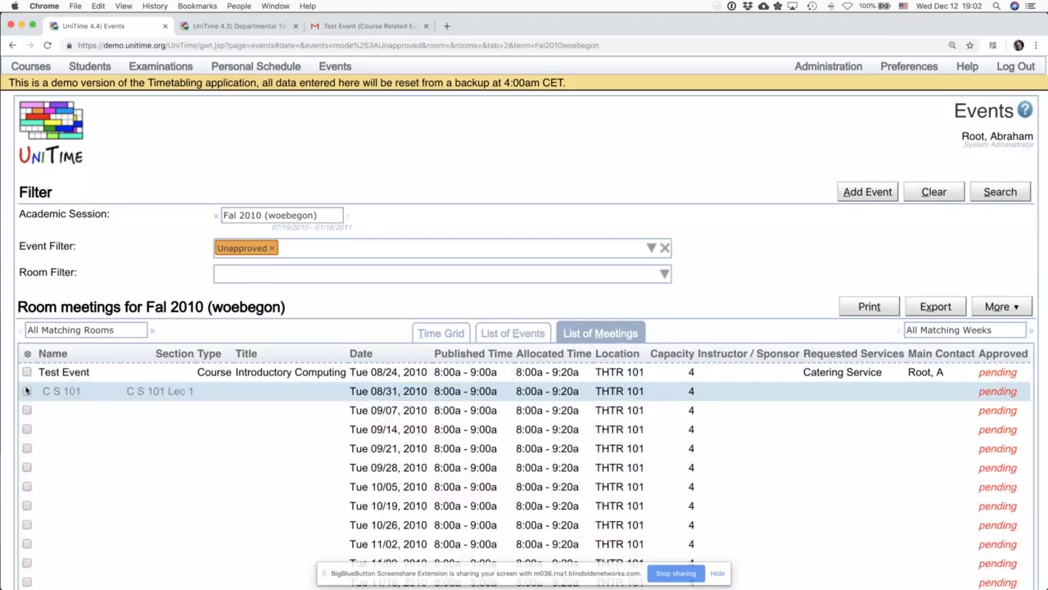
drag(26, 409, 432, 448)
scroll(433, 391, down, 1)
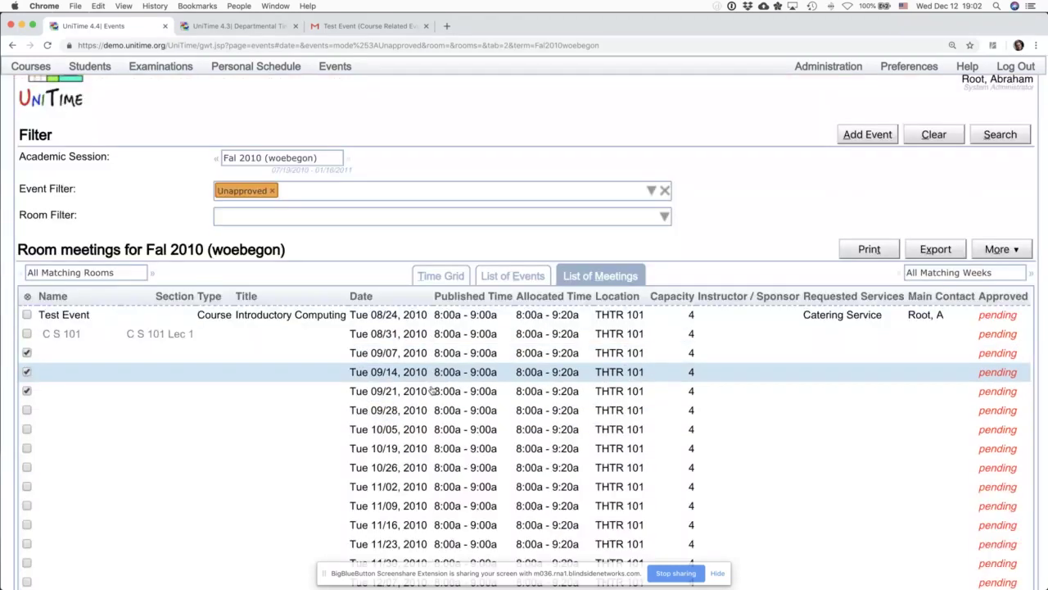
scroll(433, 390, down, 1)
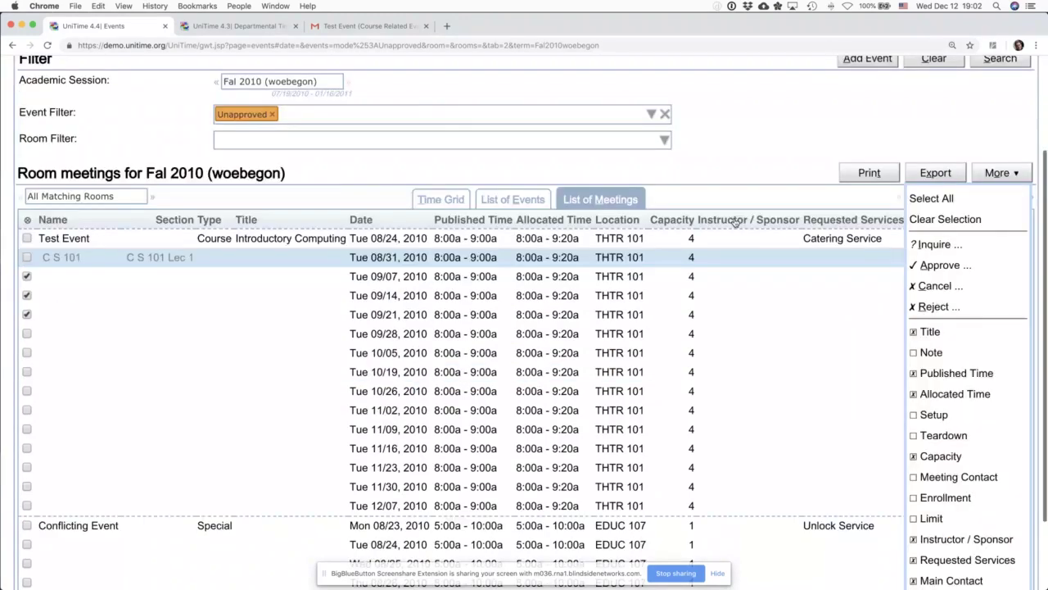
Step: Open the Test Event details and select all its meetings except Tue 12/07, 2010
click(465, 316)
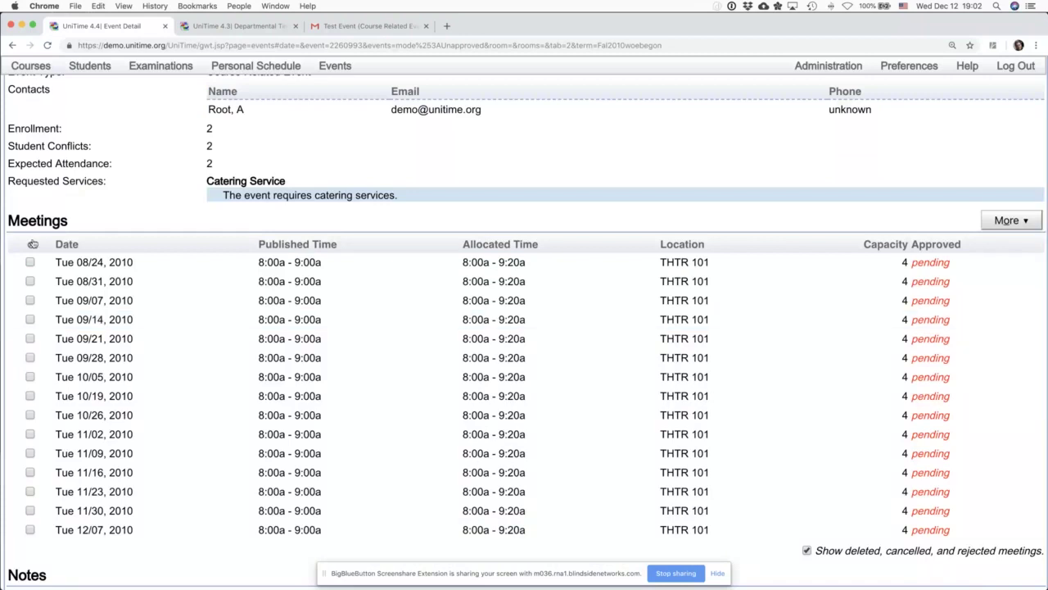
click(32, 244)
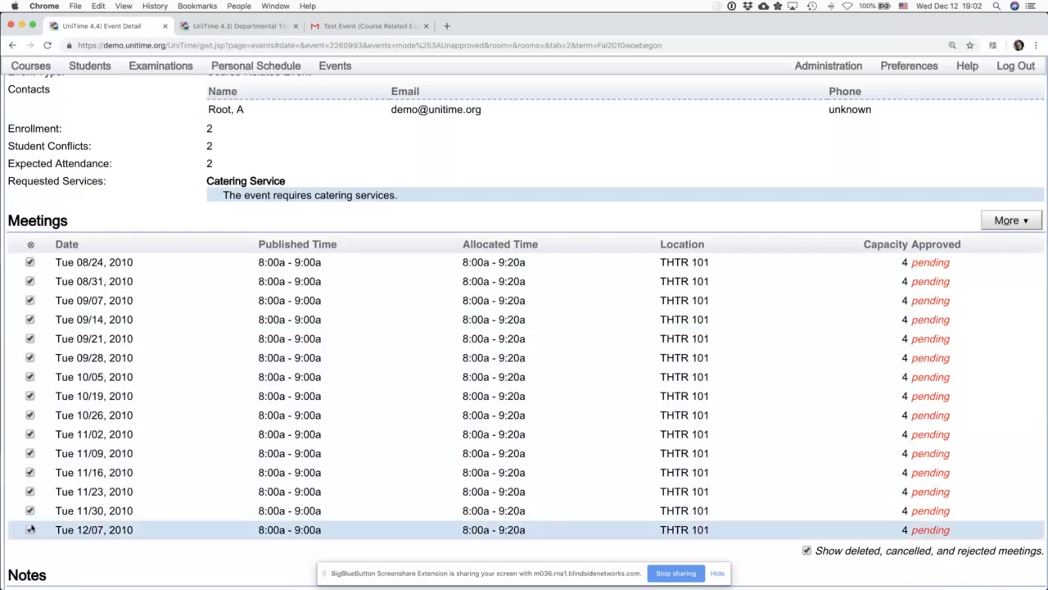
click(30, 529)
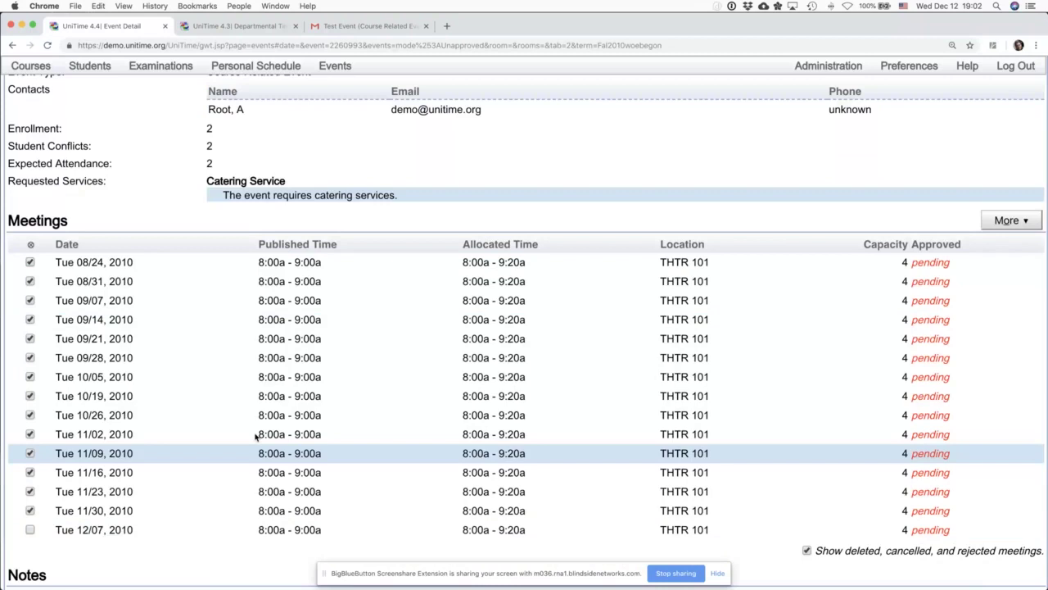
Step: Start approving the selected meetings and add the Modify and Reminder standard notes to the approval
click(1009, 220)
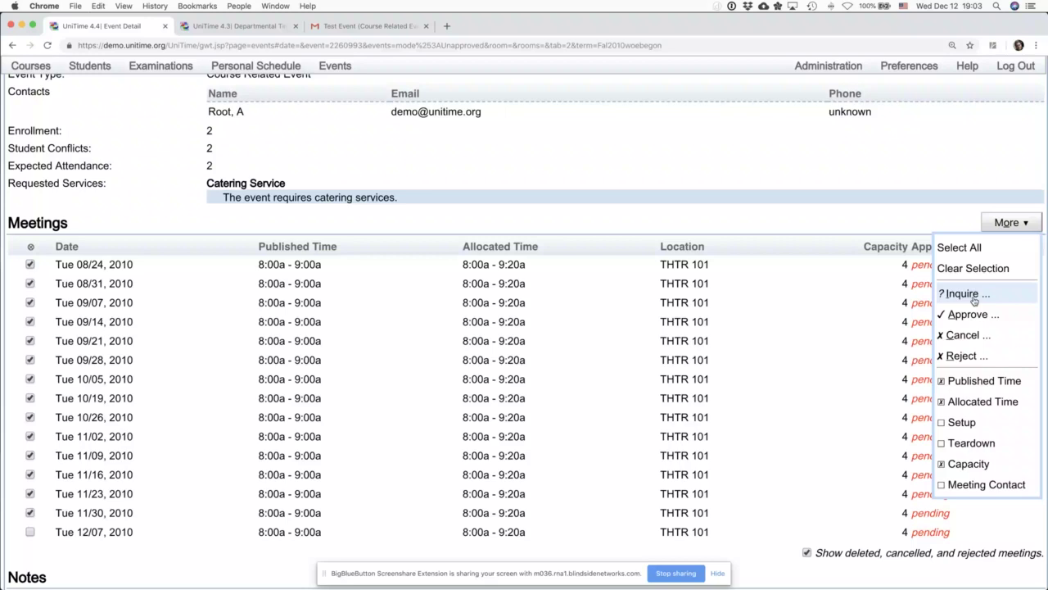
scroll(978, 325, up, 1)
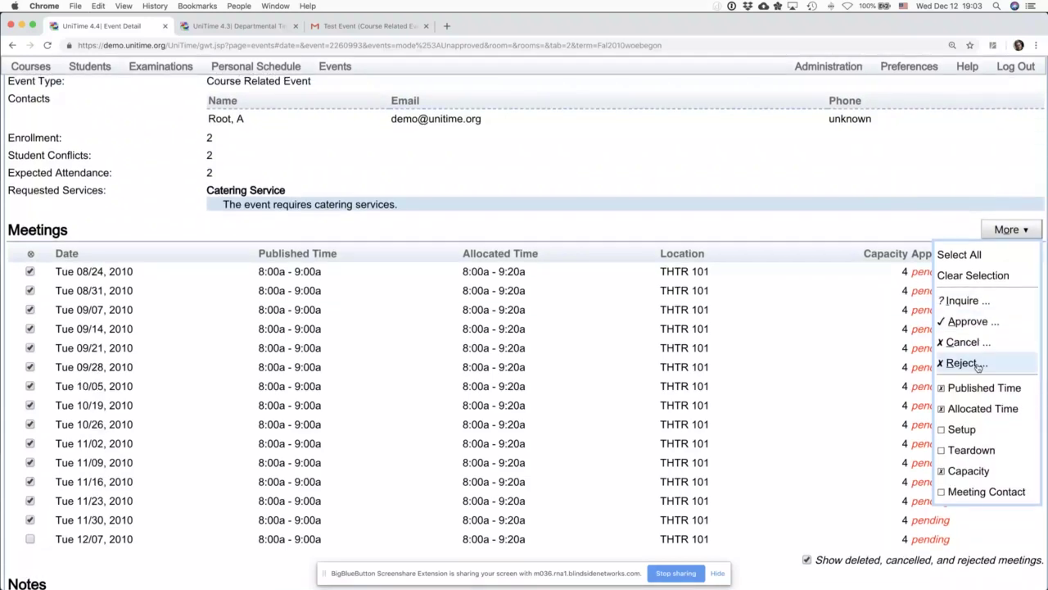
click(968, 321)
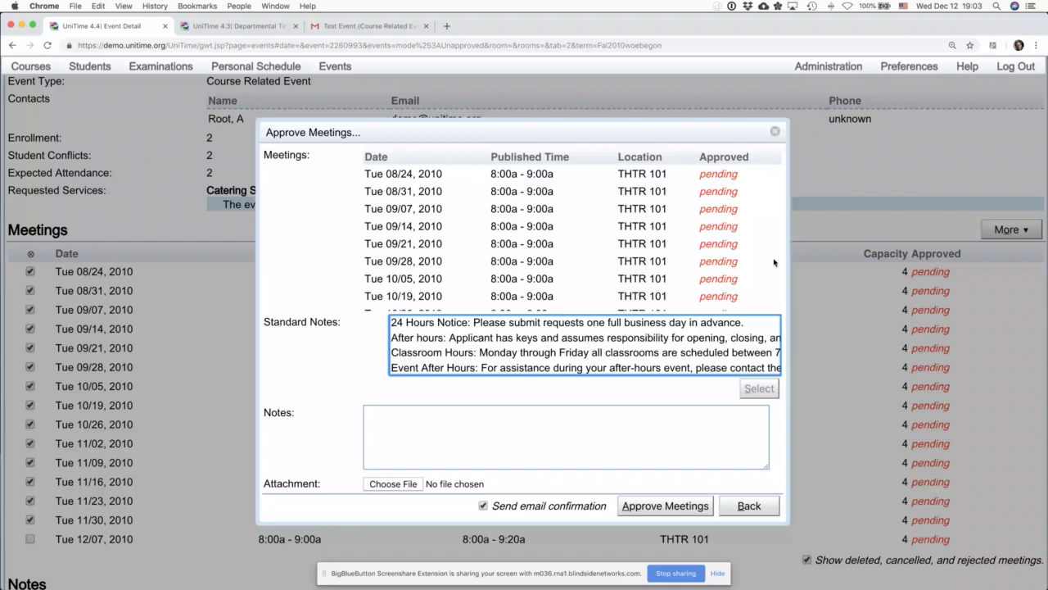
scroll(775, 262, down, 3)
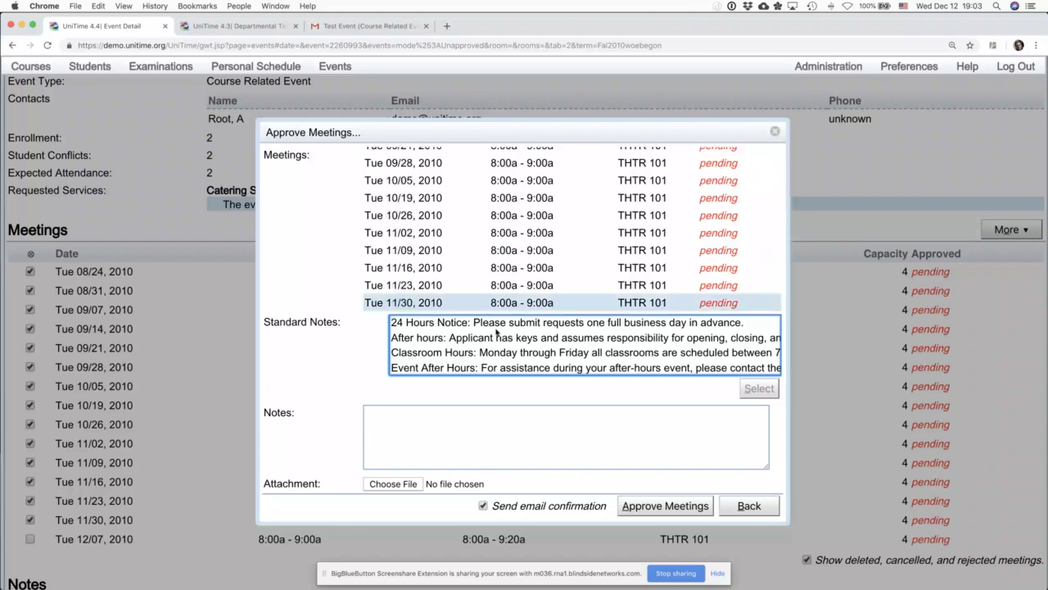
click(471, 413)
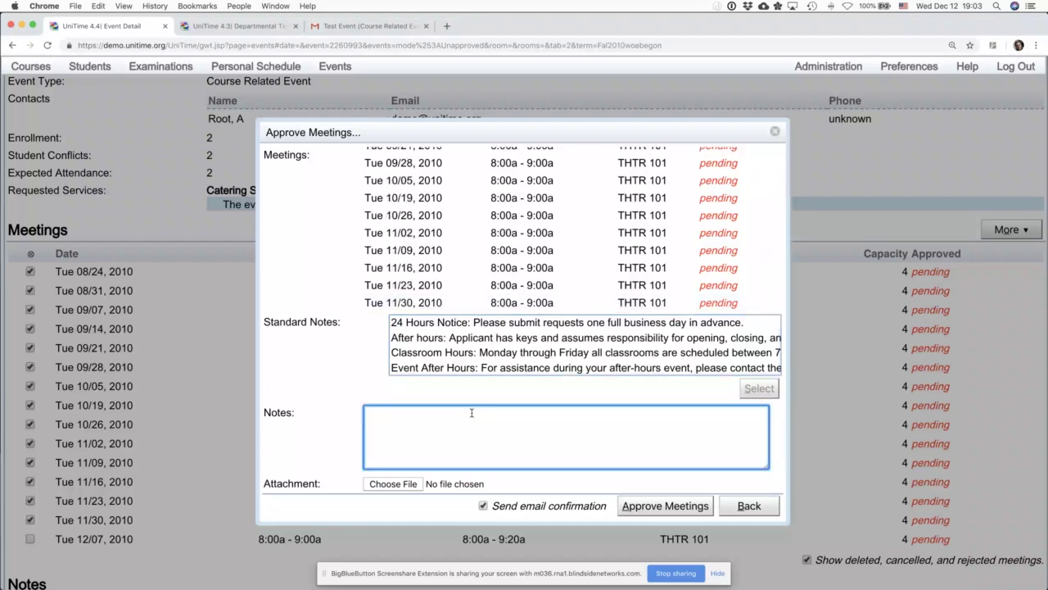
scroll(470, 348, down, 1)
click(469, 353)
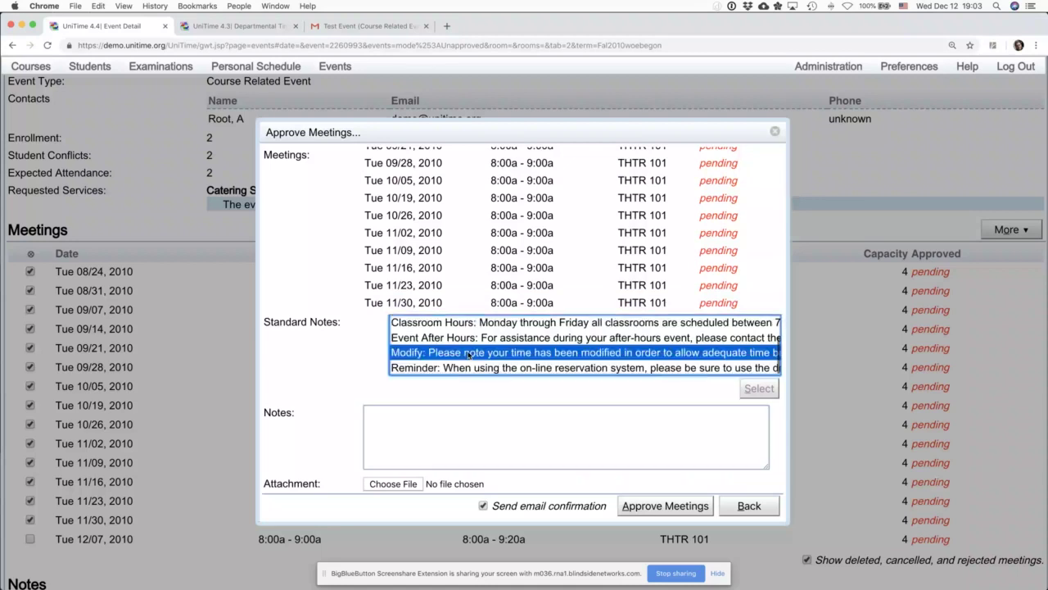
double_click(469, 352)
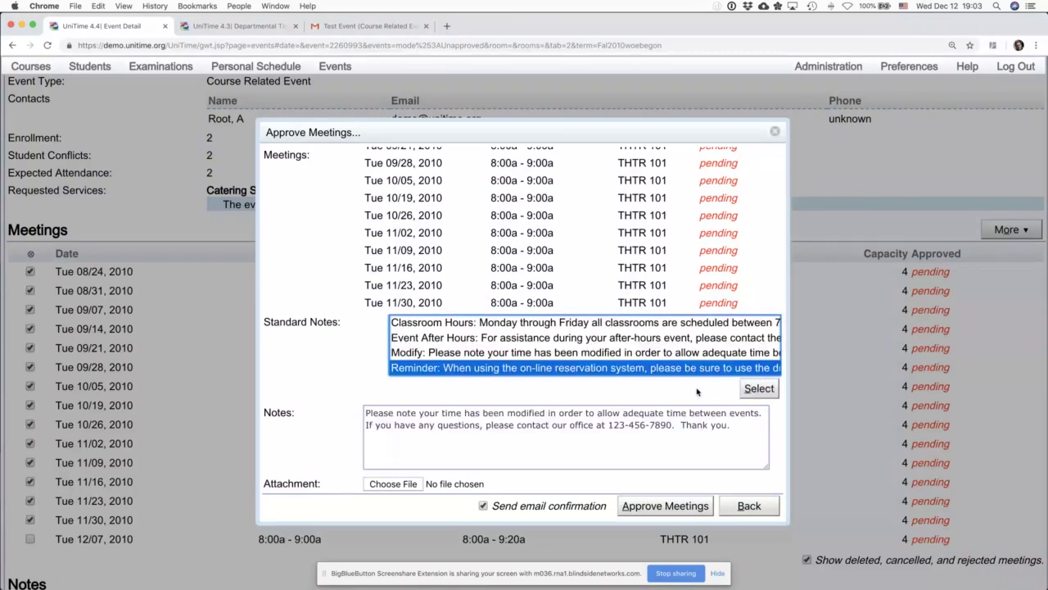
key(Return)
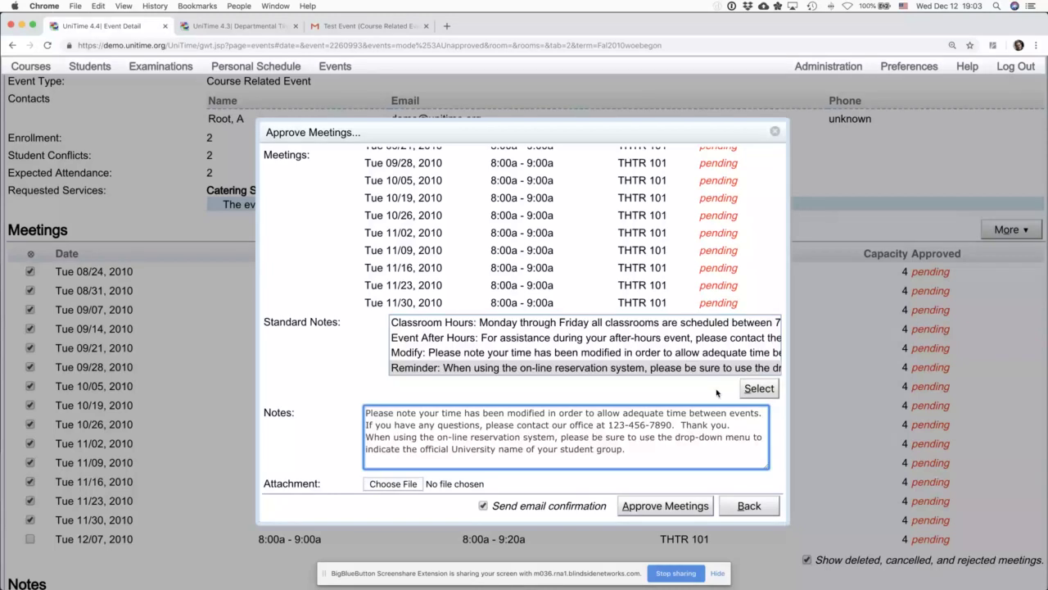
Step: Approve the selected meetings without an attachment, keeping email confirmation enabled, and check the approval entry in the event's notes
click(393, 484)
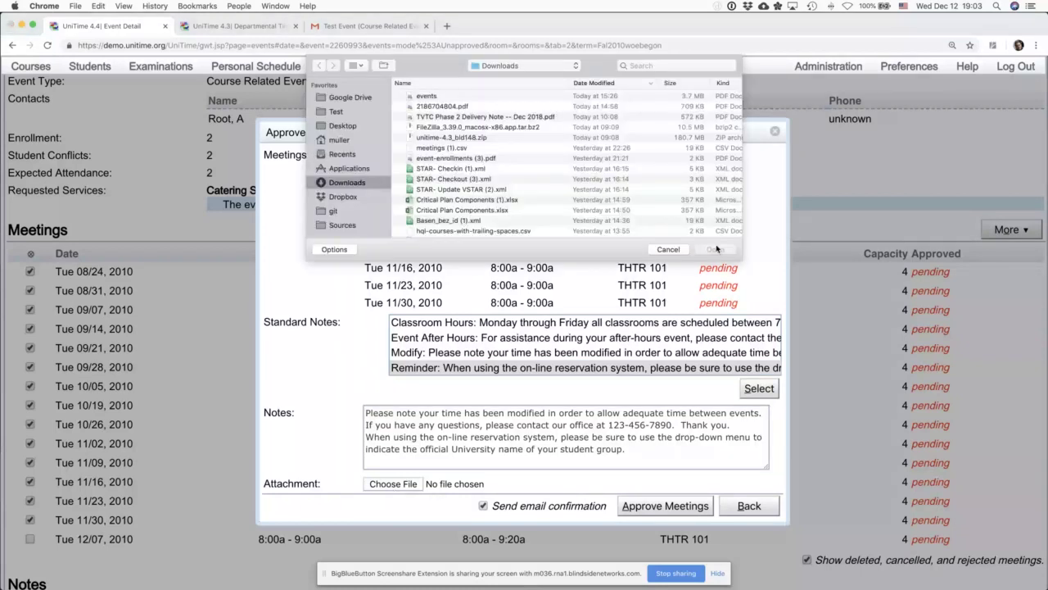
click(668, 249)
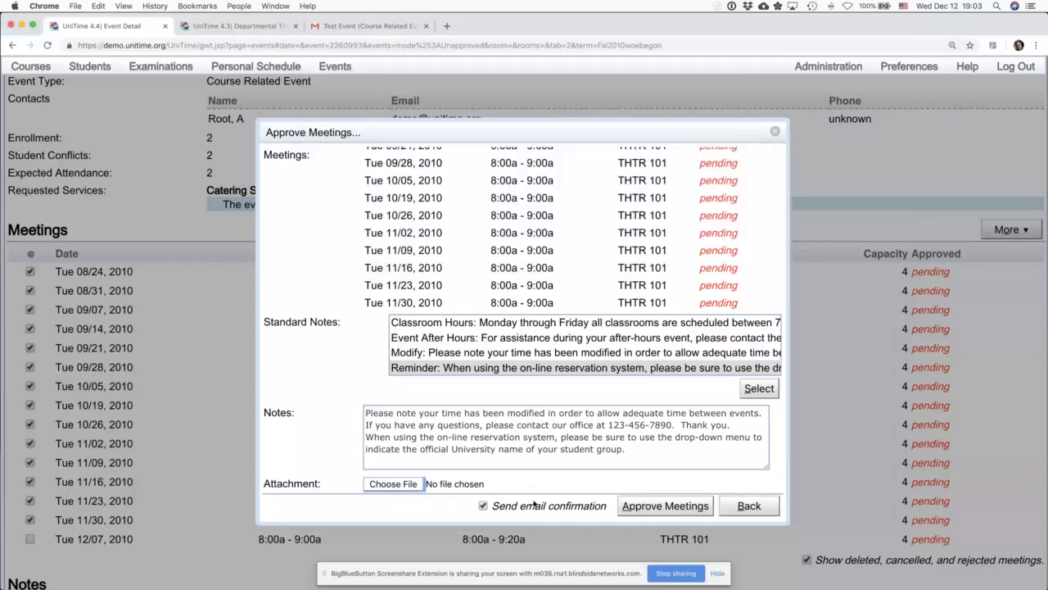
click(665, 505)
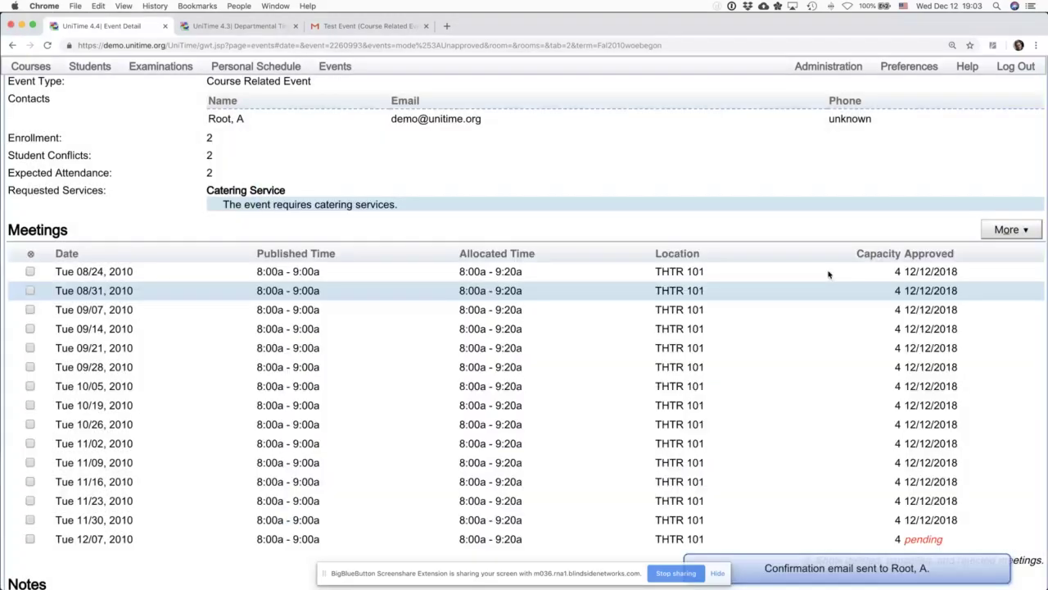
scroll(434, 390, down, 10)
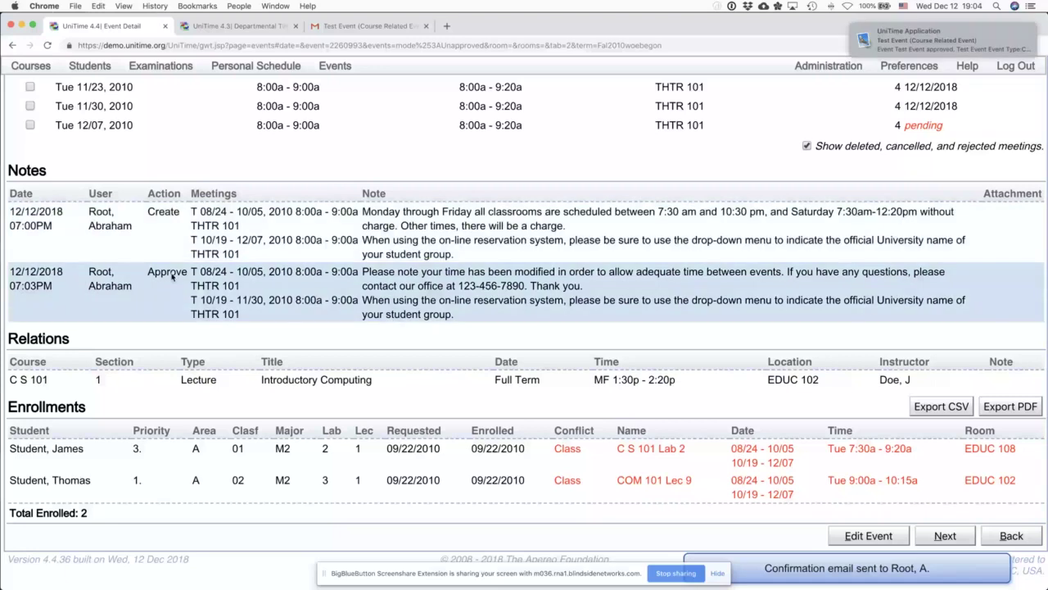
Step: Cancel the pending Tue 12/07, 2010 meeting of the Test Event with email confirmation enabled and no note
scroll(24, 284, up, 3)
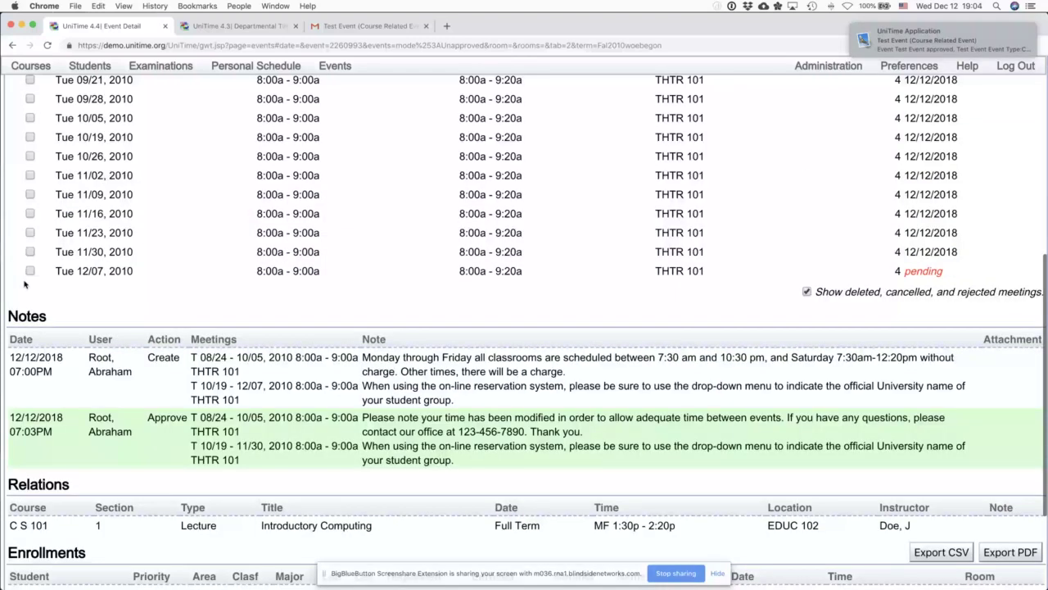
scroll(25, 284, up, 8)
click(992, 367)
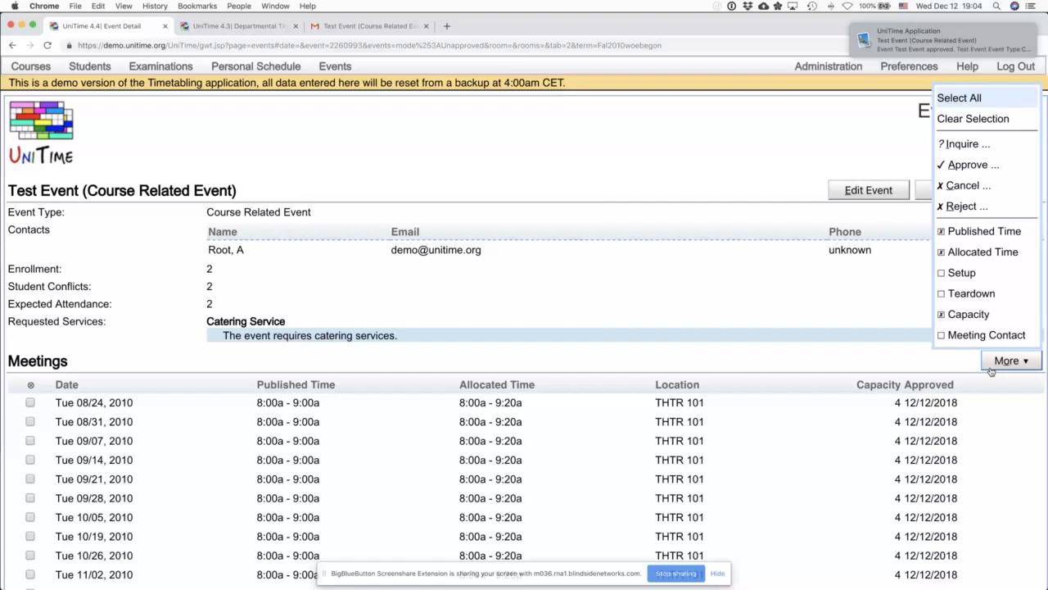
click(967, 185)
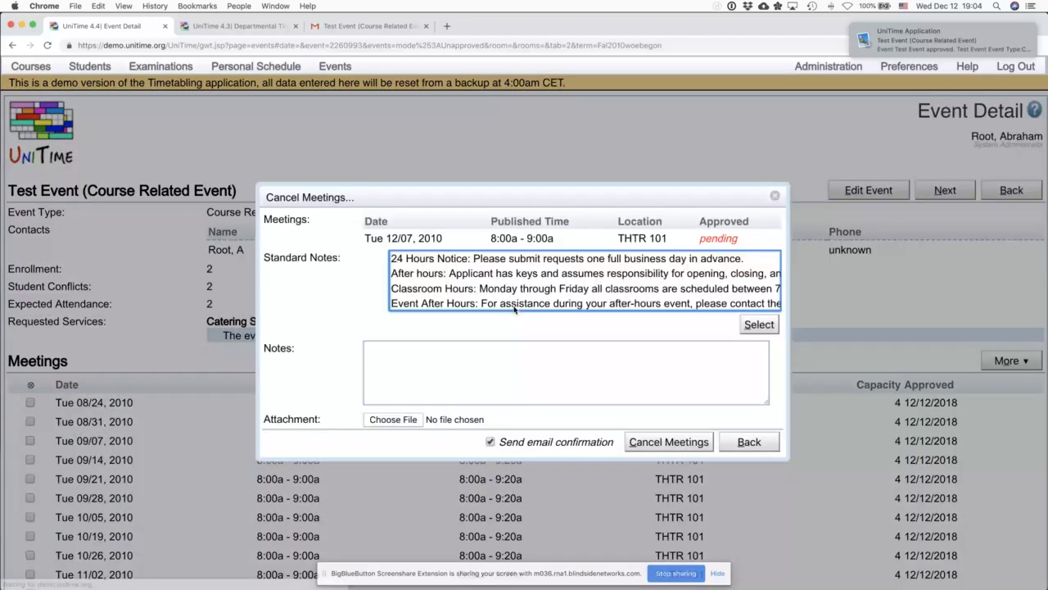
Step: Check the cancellation entry in the event's notes, and switch to Gmail to review the Test Event approval email
scroll(520, 387, down, 5)
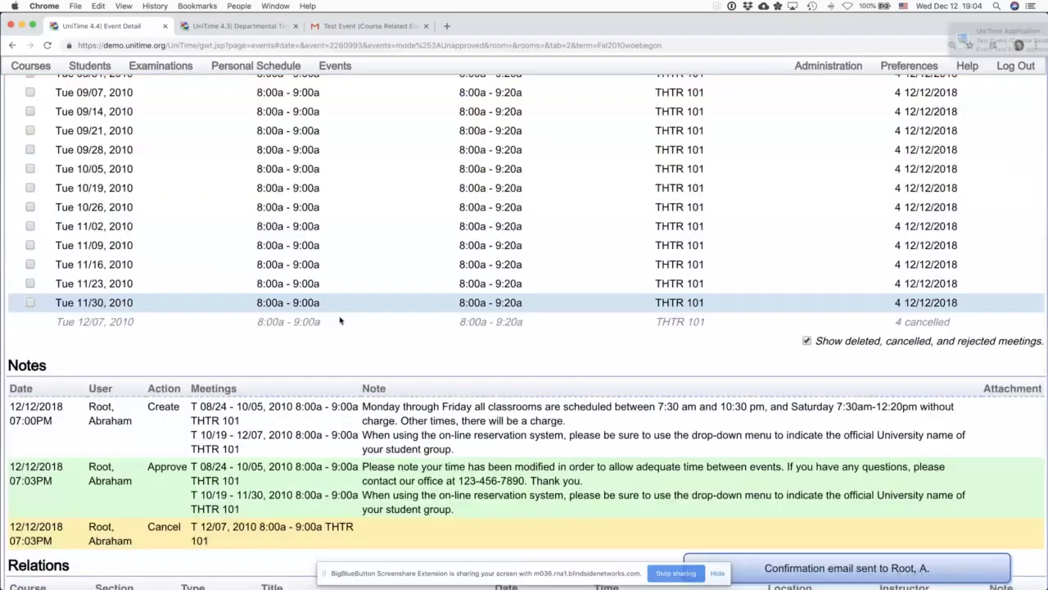
scroll(340, 320, down, 1)
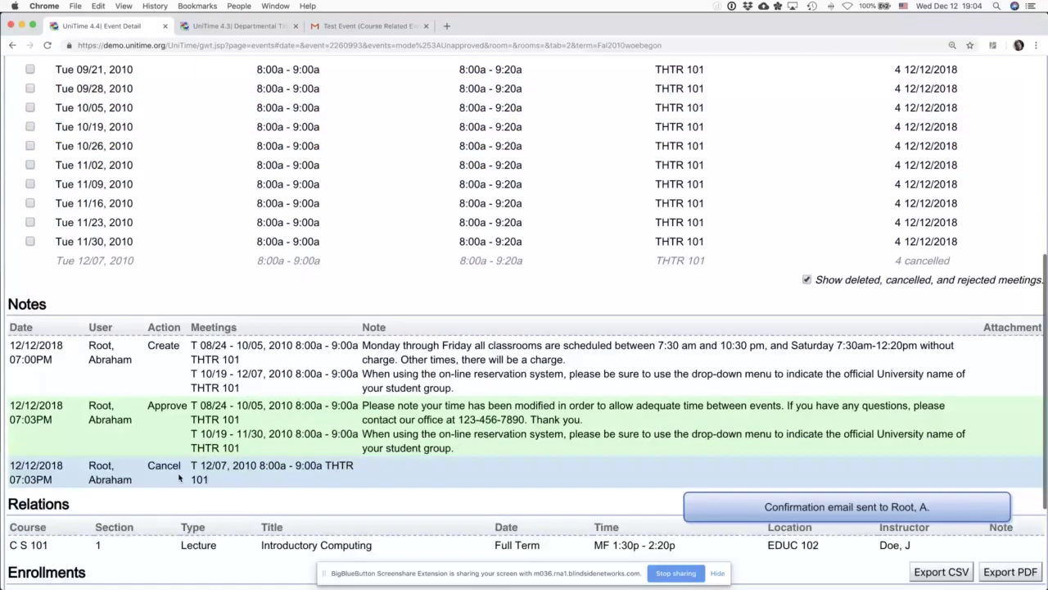
click(365, 25)
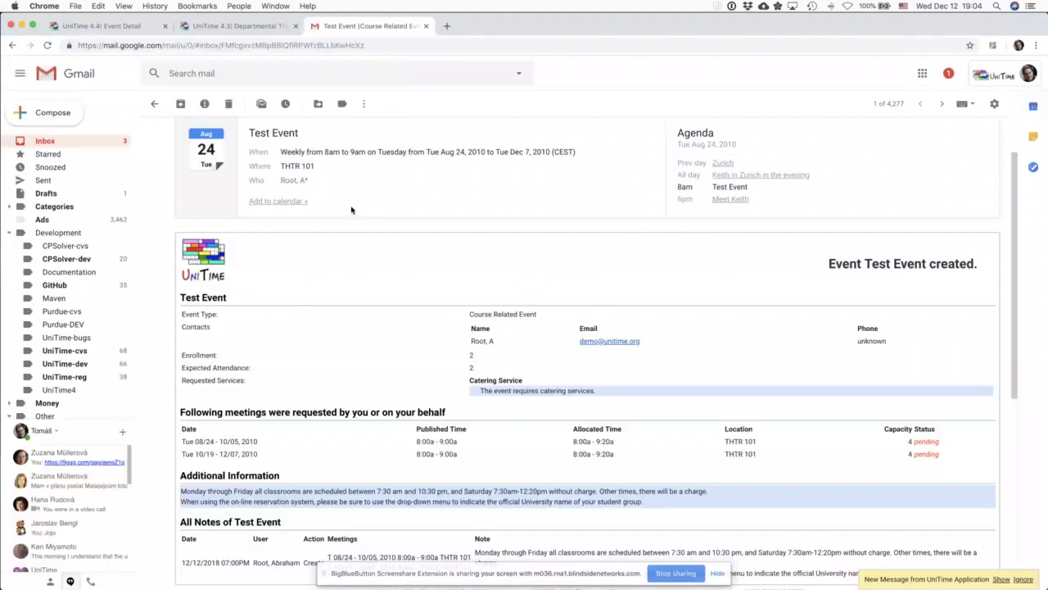
scroll(351, 210, down, 5)
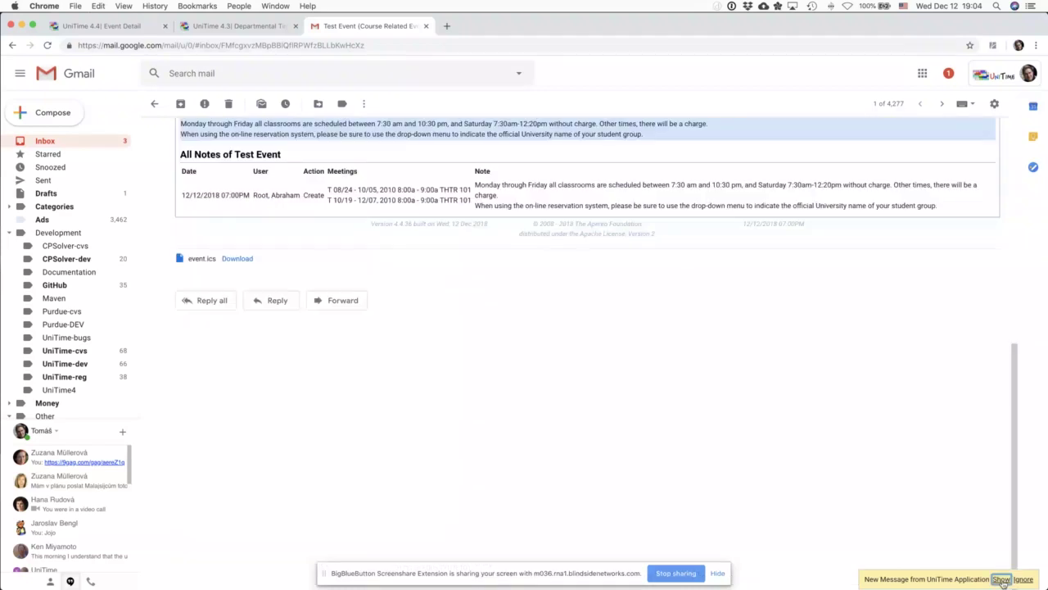
click(1001, 578)
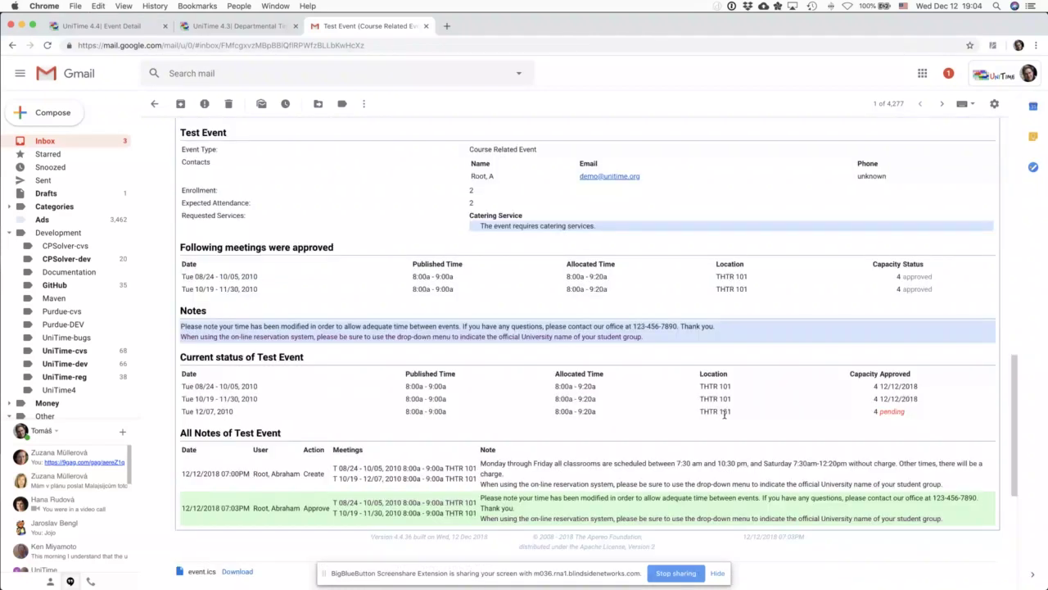
scroll(211, 260, down, 1)
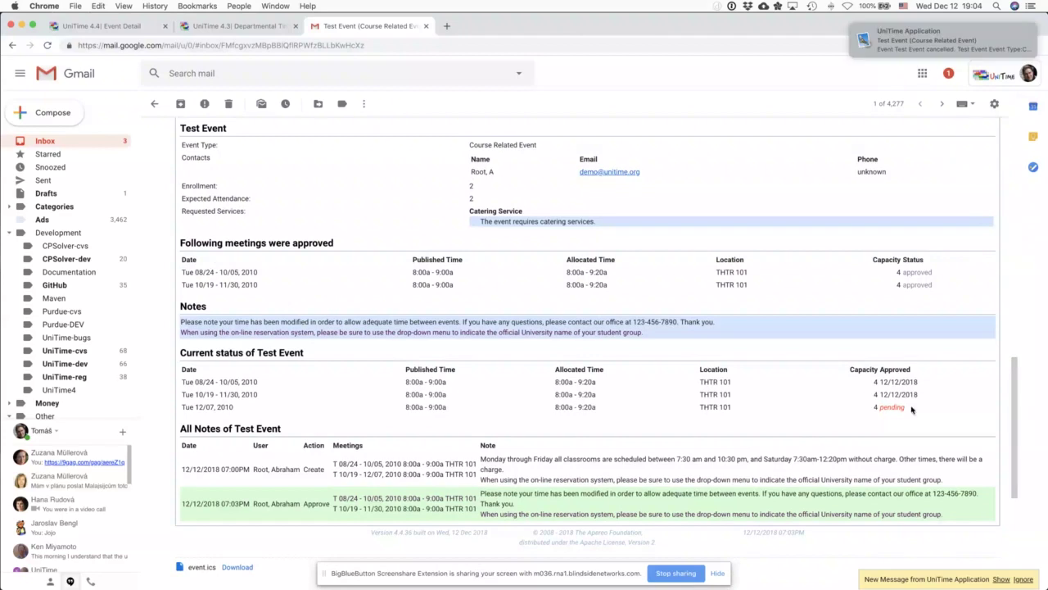
drag(911, 409, 1026, 587)
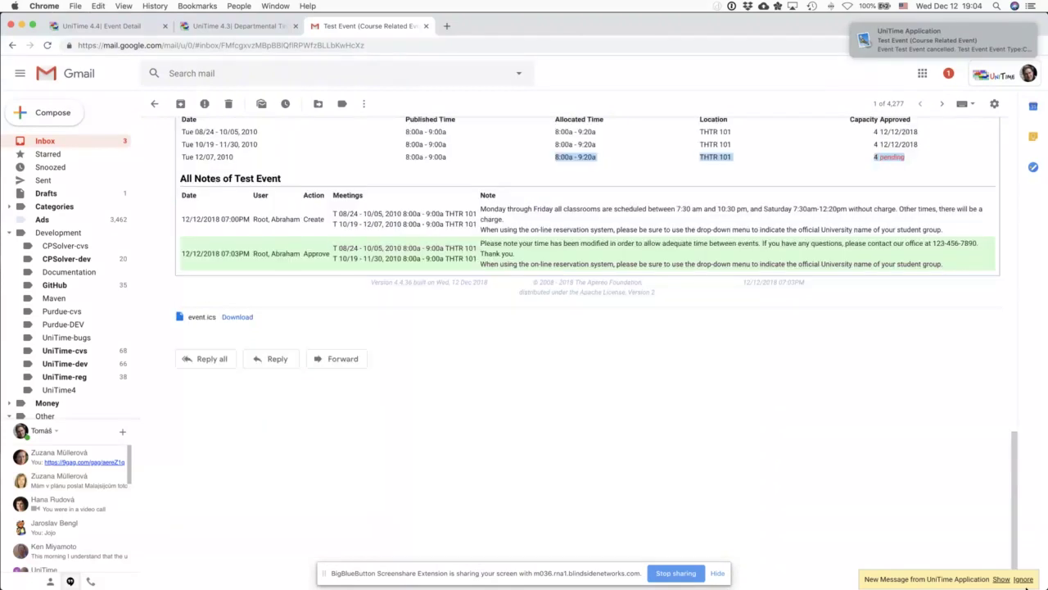
Step: Open the Test Event cancellation email to review it, and return to the Event Detail page in UniTime
click(1001, 579)
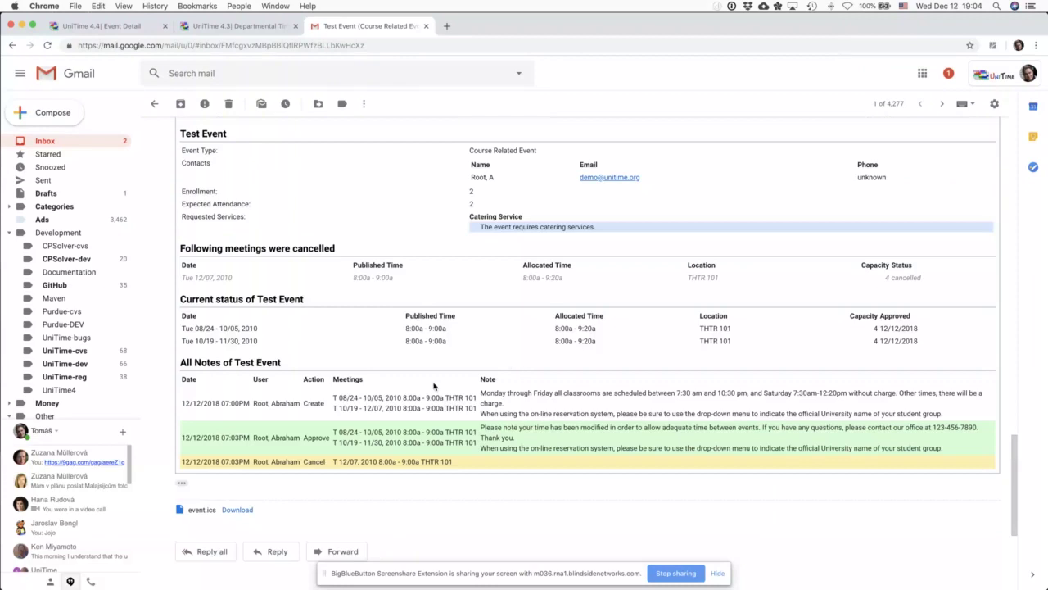
key(super+alt+Left)
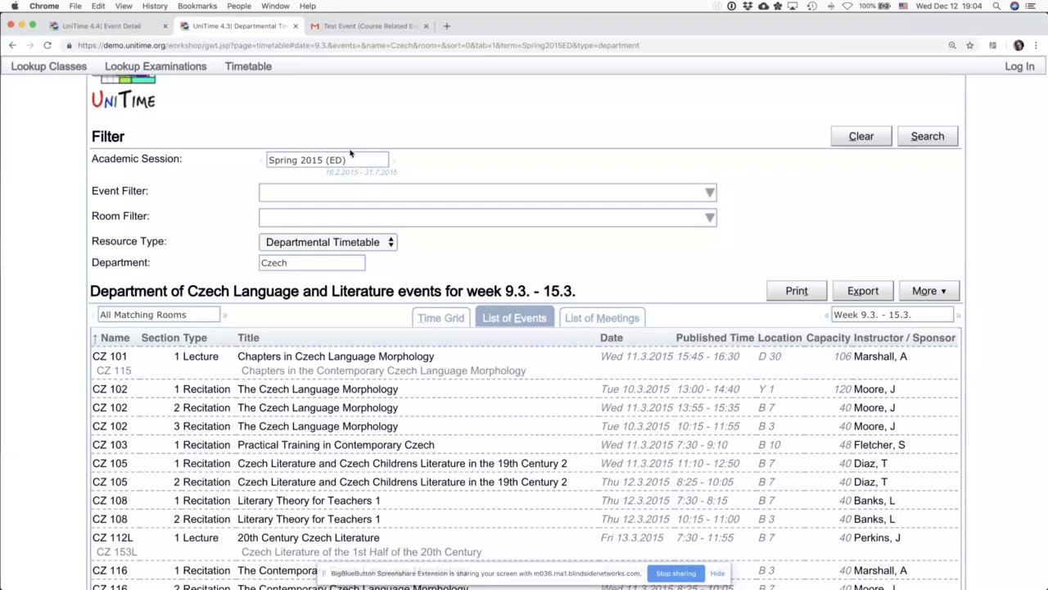
click(117, 30)
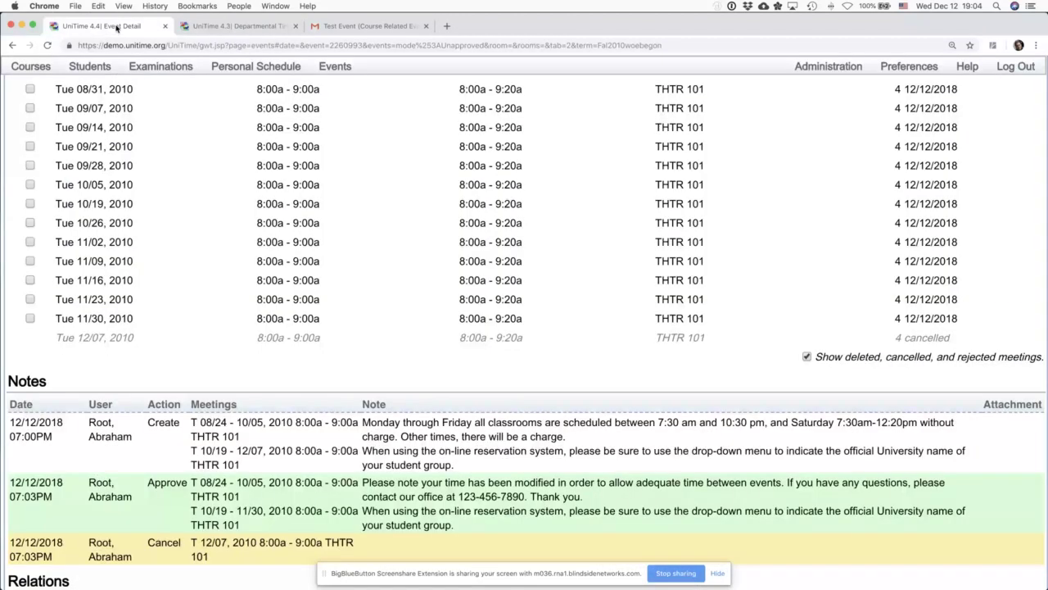
Step: Open the Application Configuration page and search it for "event"
scroll(325, 175, up, 5)
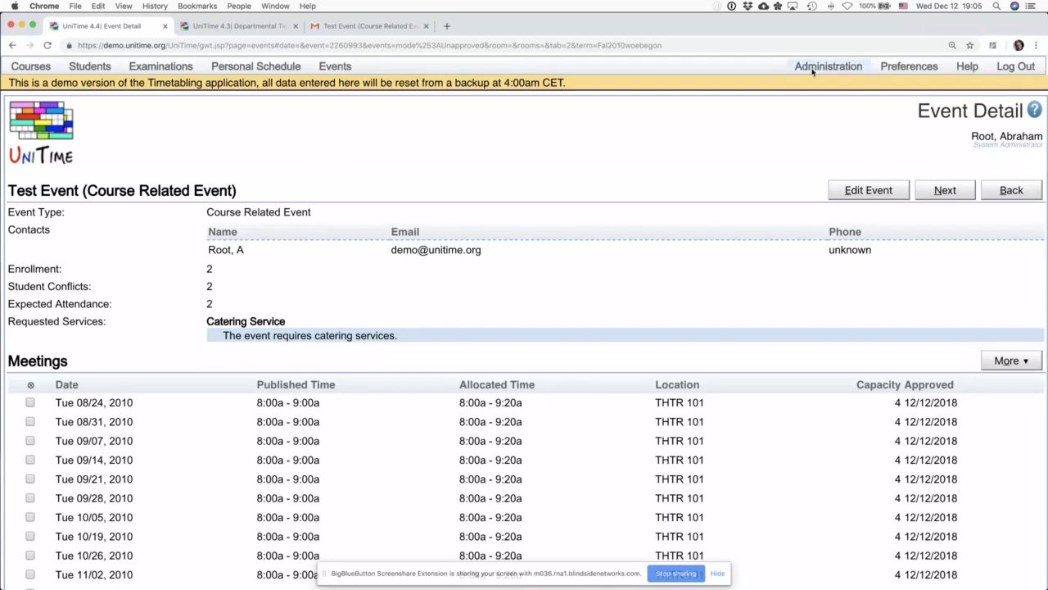
click(513, 114)
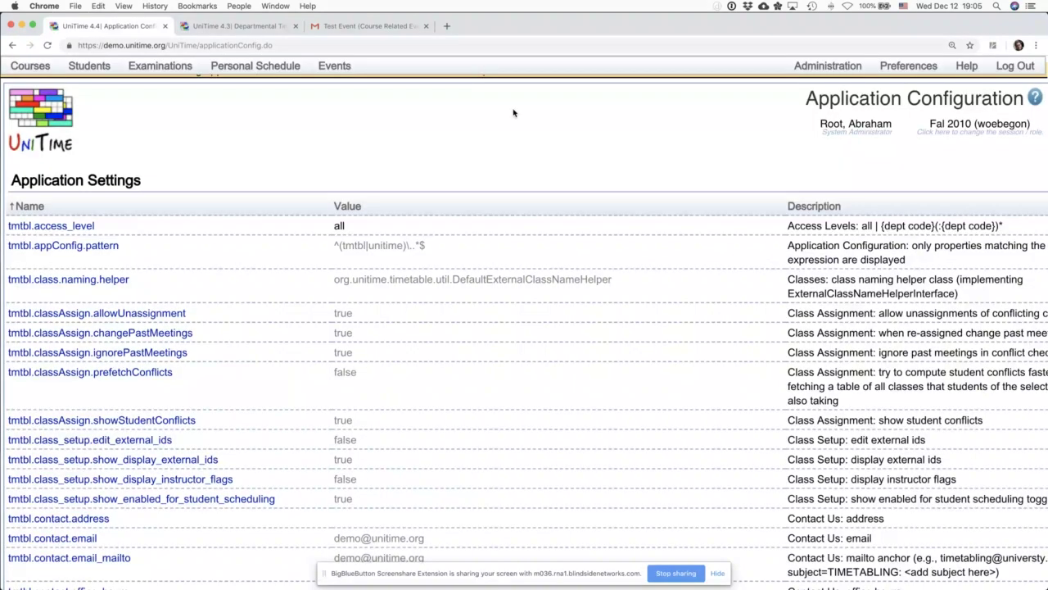
scroll(513, 113, down, 1)
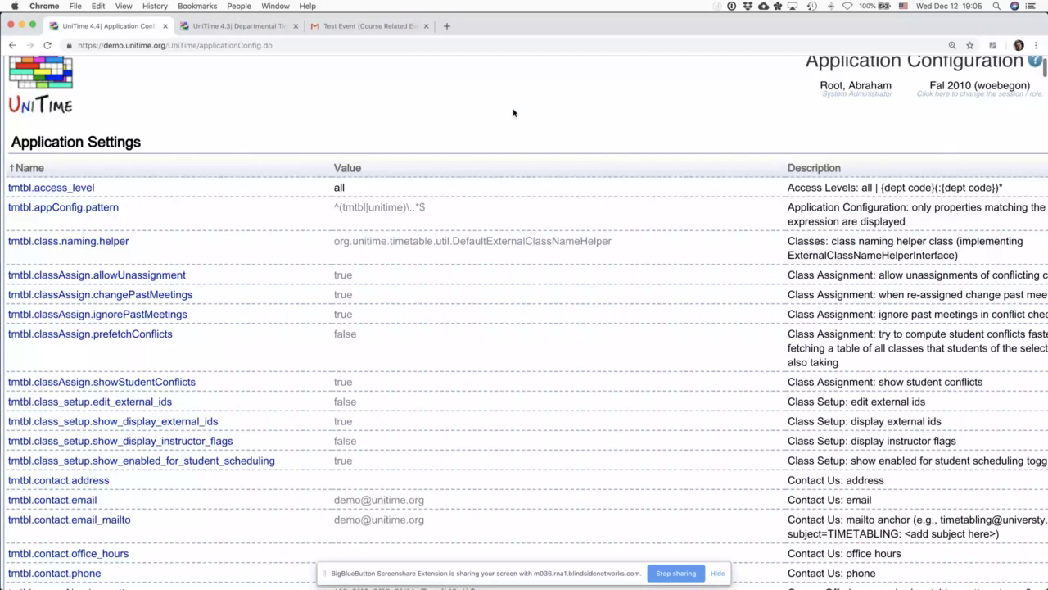
key(super+f)
text(event)
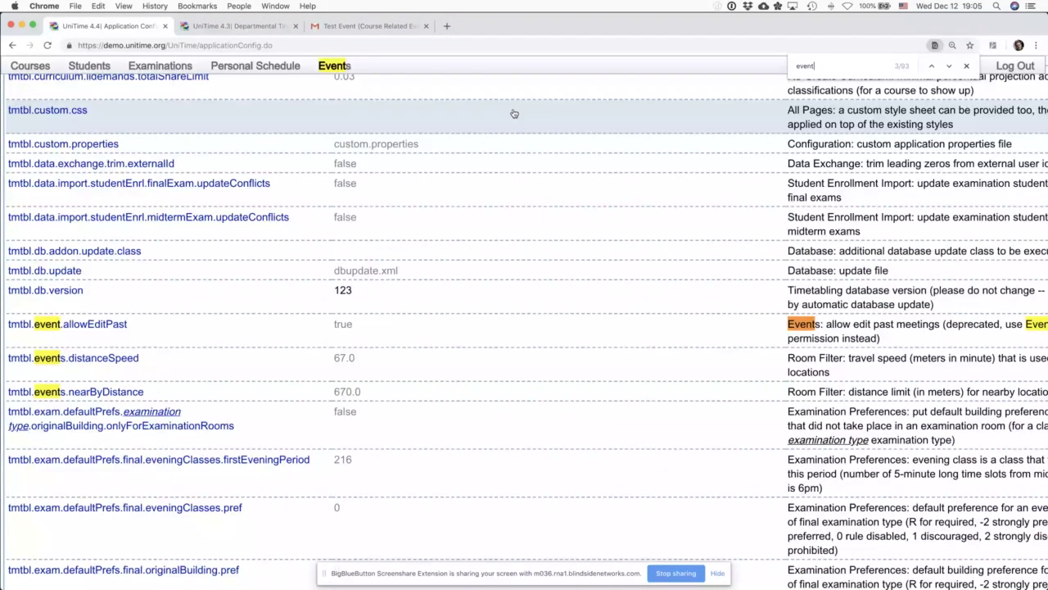
Step: Go through the "event" matches to the event email confirmation settings
key(Return)
key(Return)
key(Return)
key(Return)
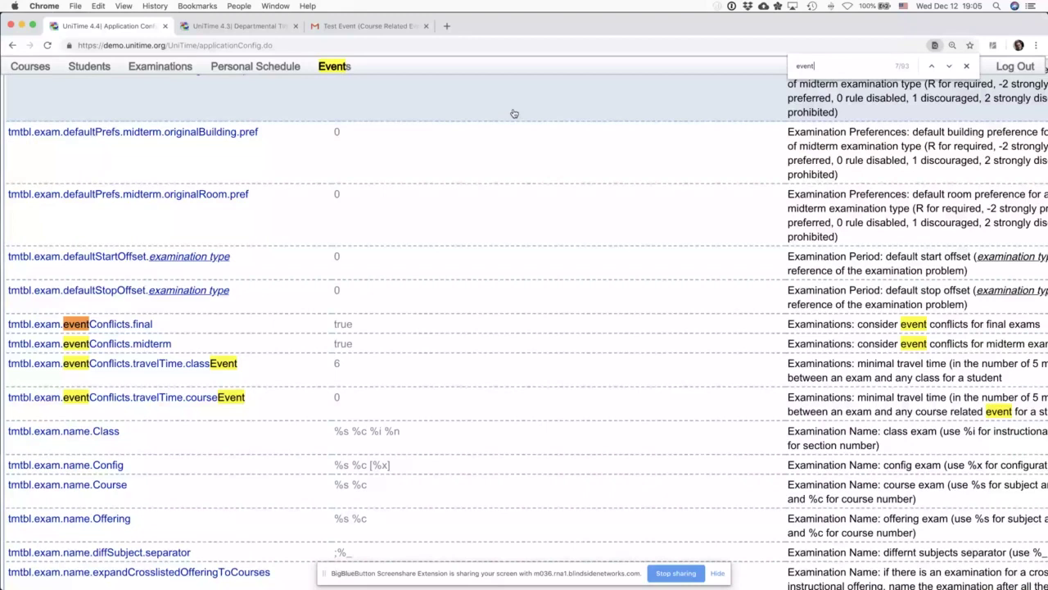
key(Return)
key(Return)
key(Return)
key(Return)
key(Return)
key(Return)
key(Return)
key(Return)
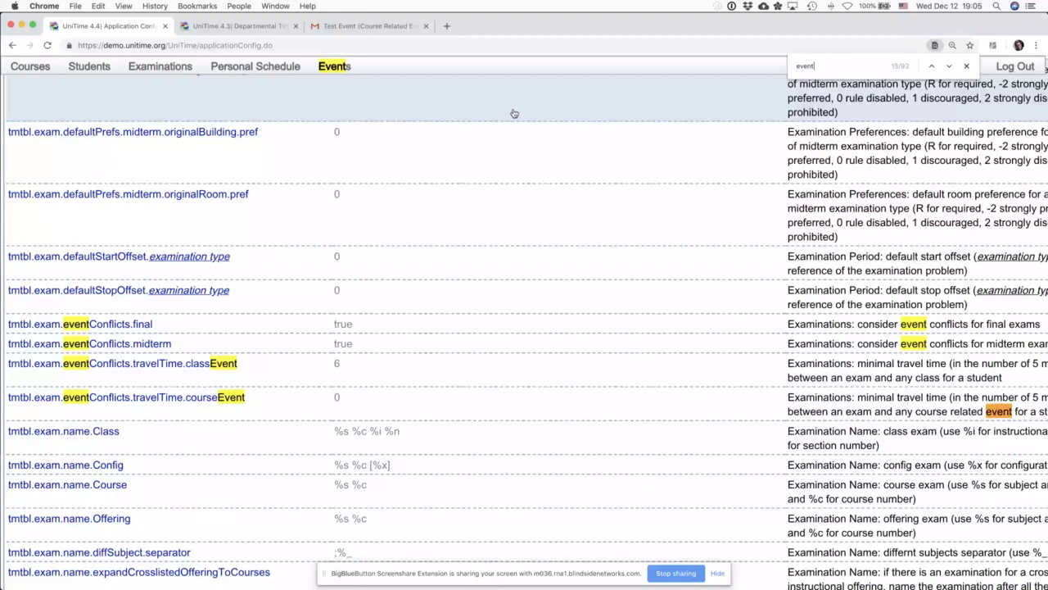
key(Return)
key(Return)
key(Return)
key(Return)
key(Return)
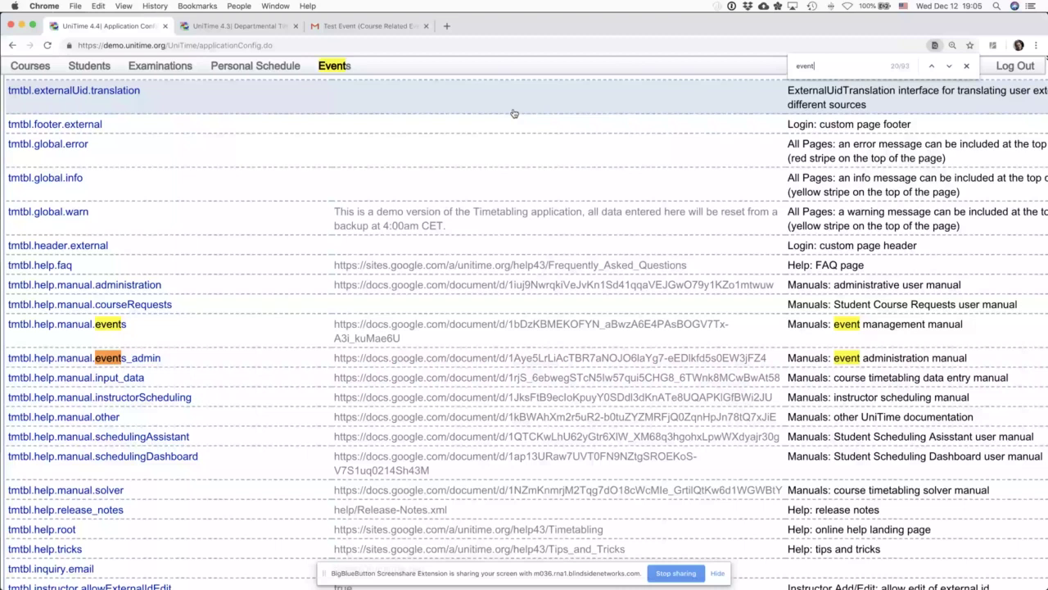
key(Return)
key(Return)
key(Return)
key(Return)
key(Return)
key(Return)
key(Return)
key(Return)
key(Return)
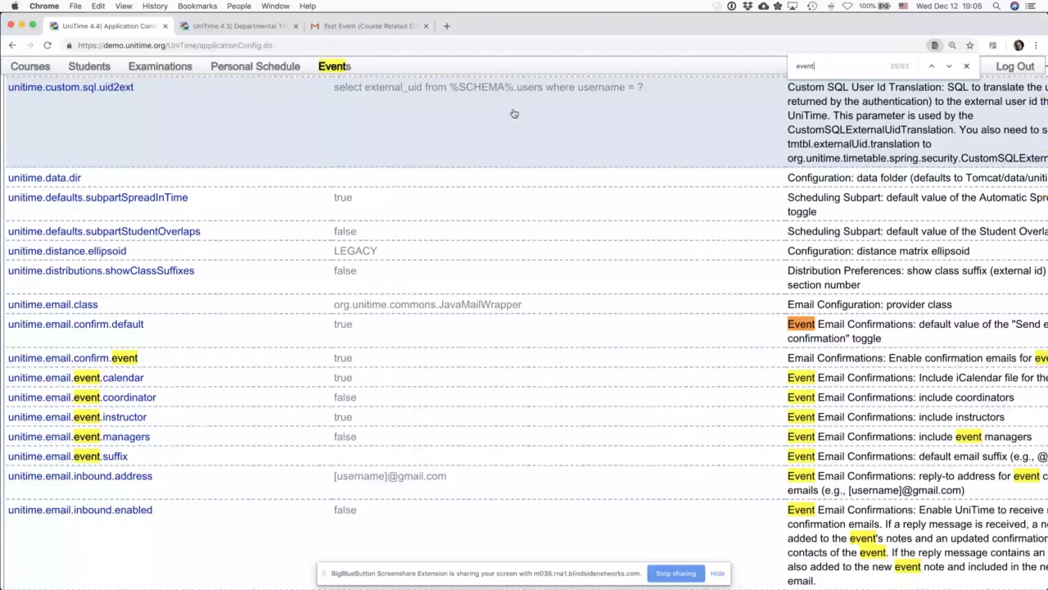
key(Return)
key(Return)
key(Return)
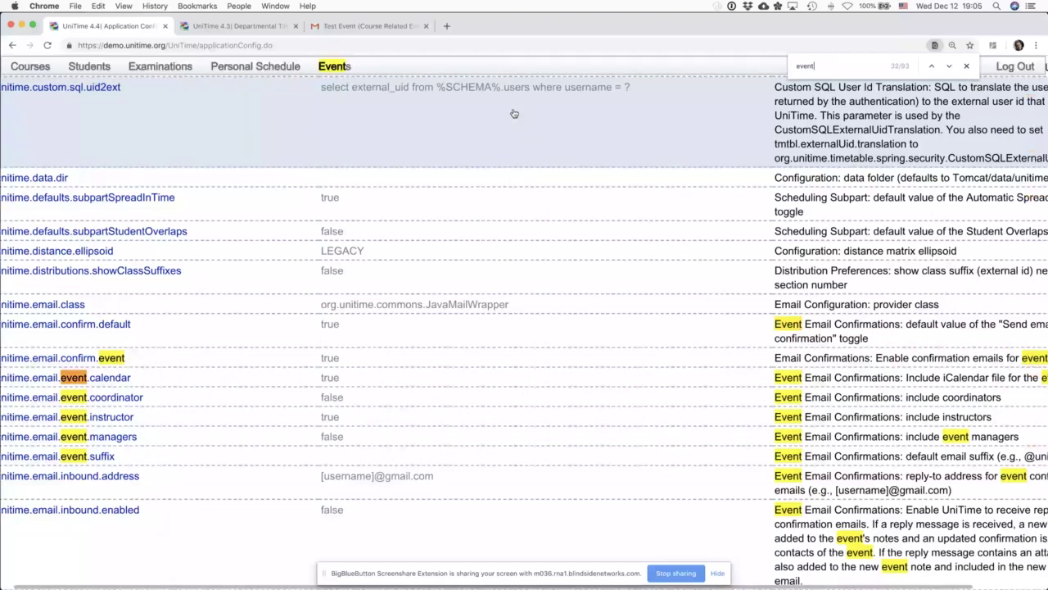
key(Return)
key(Return)
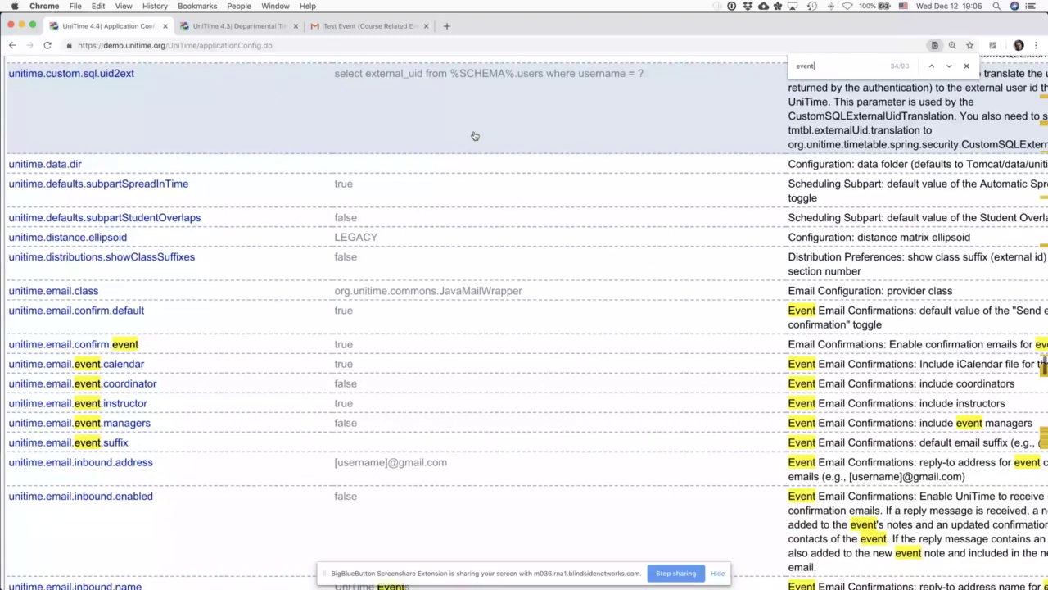
Step: Examine the inbound email settings and the remaining event-related application settings, such as event timetable, time grid, ICS and room grid options
scroll(475, 136, down, 5)
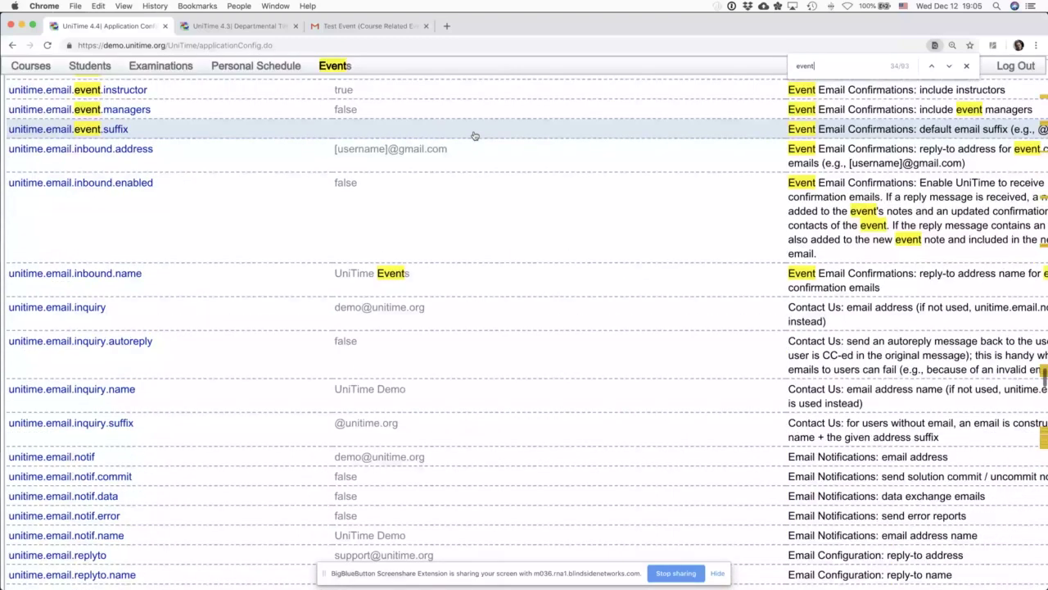
scroll(474, 136, down, 10)
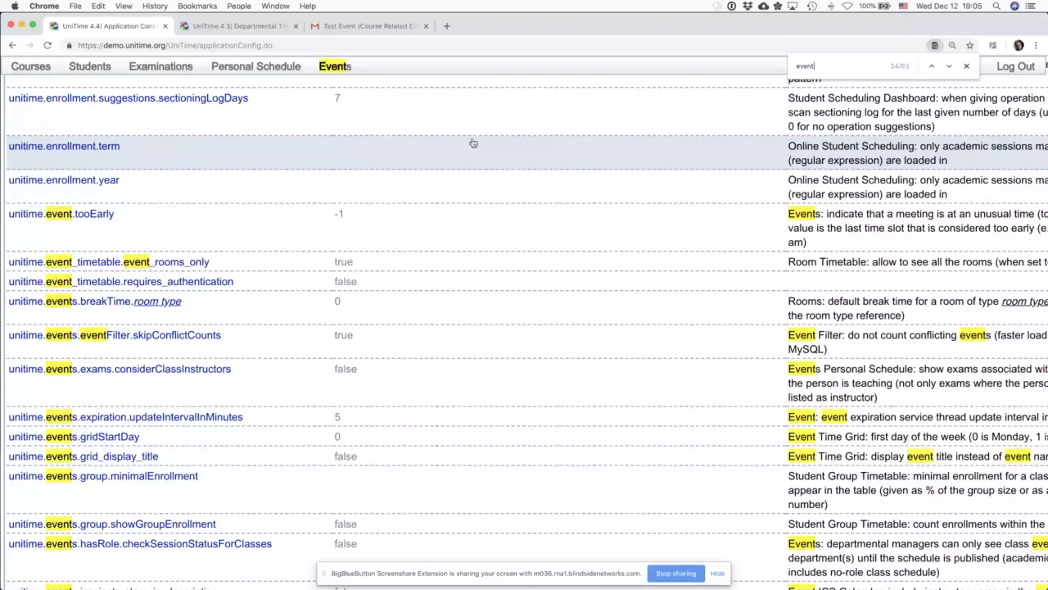
scroll(473, 143, down, 2)
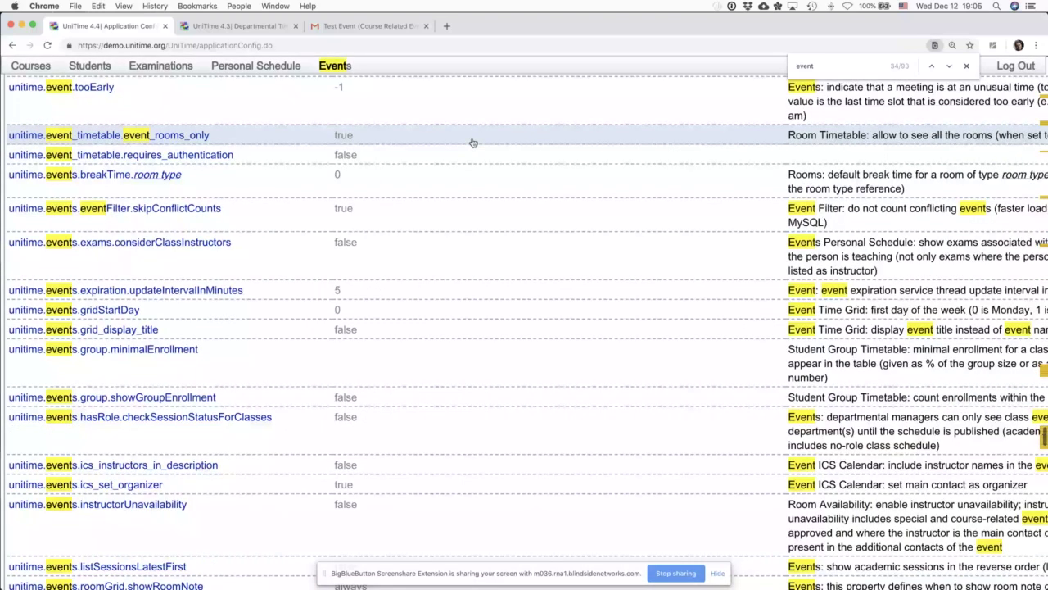
scroll(472, 144, down, 1)
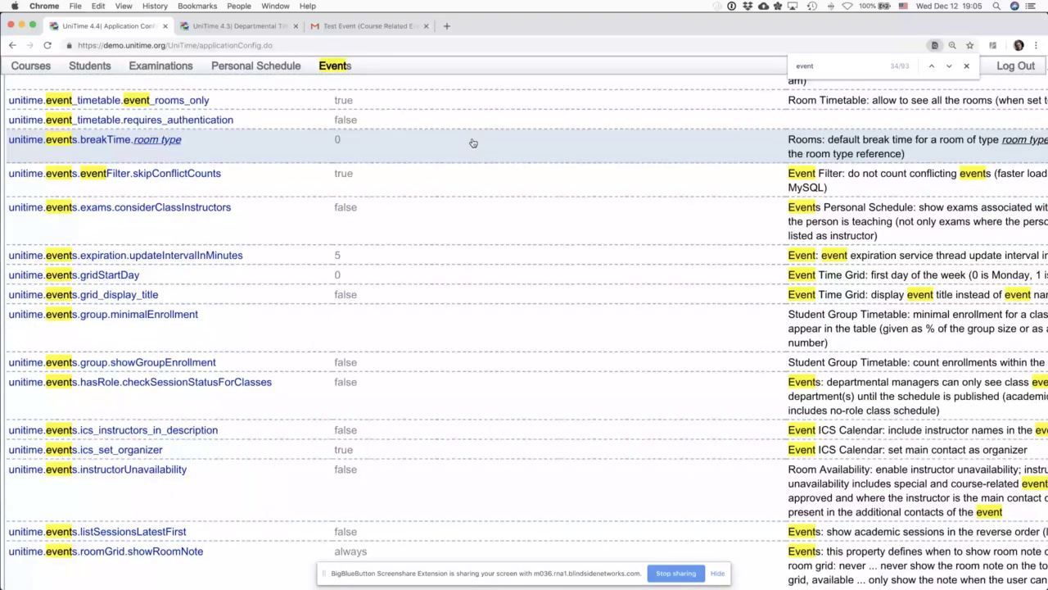
scroll(473, 144, down, 2)
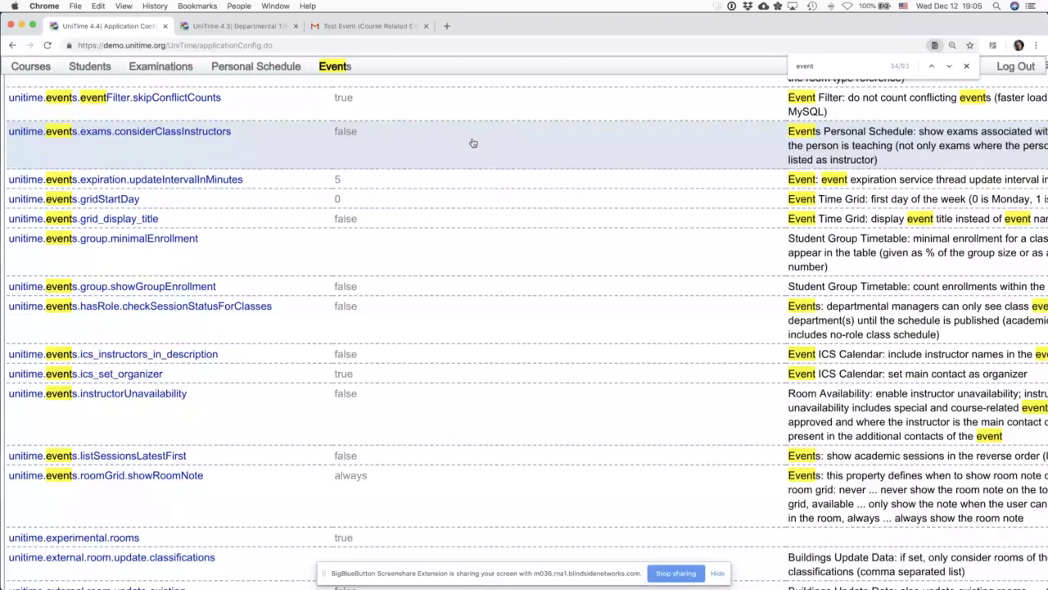
scroll(472, 143, down, 2)
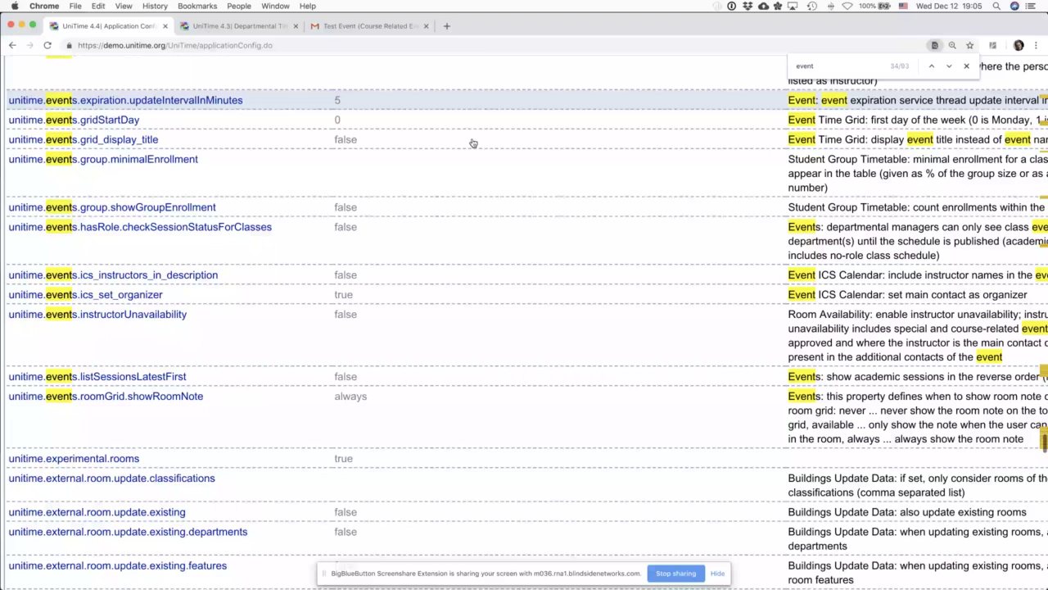
scroll(473, 144, up, 8)
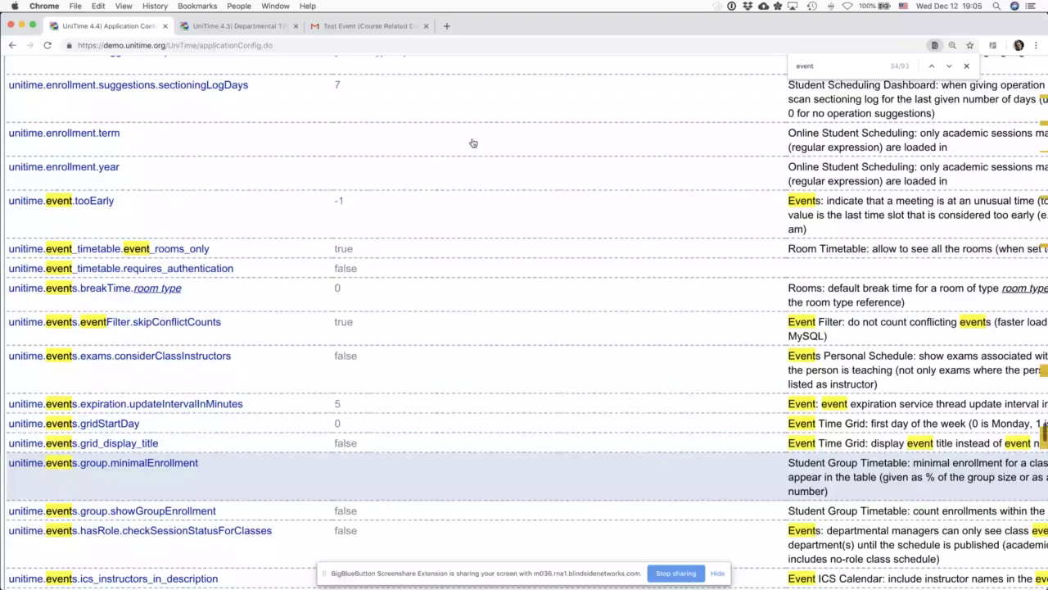
scroll(299, 88, up, 15)
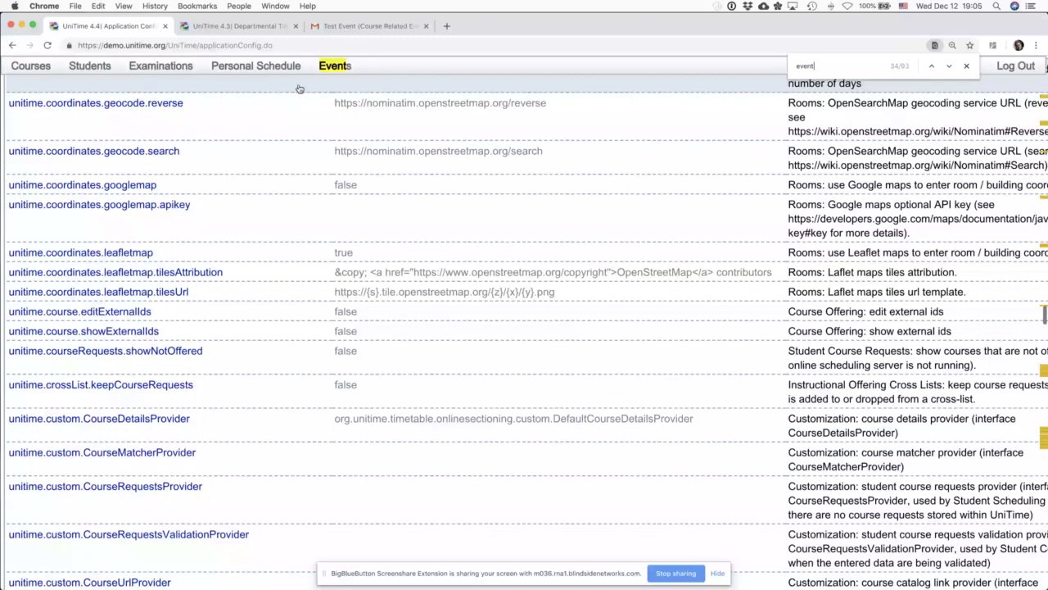
scroll(299, 88, up, 20)
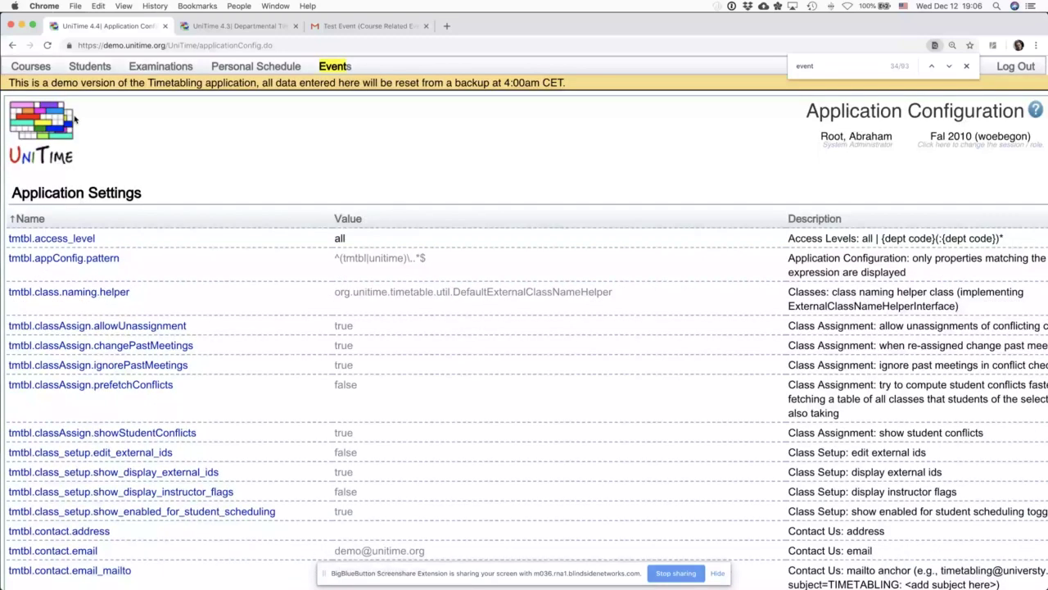
Step: Find the ALG 101 instructional offering and open the Class Assignment dialog for its class Lec 1
click(72, 119)
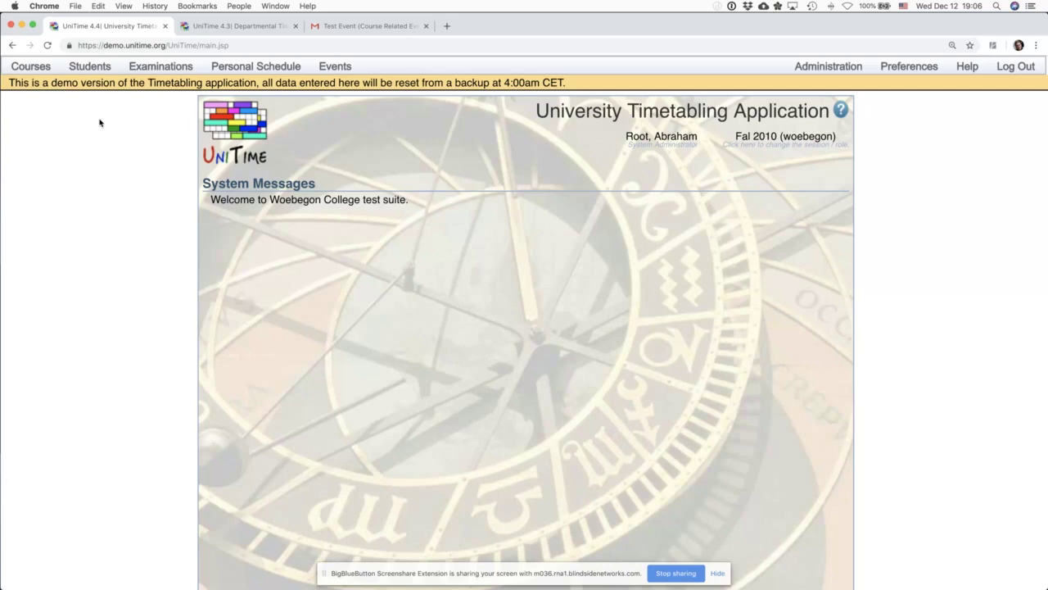
click(31, 66)
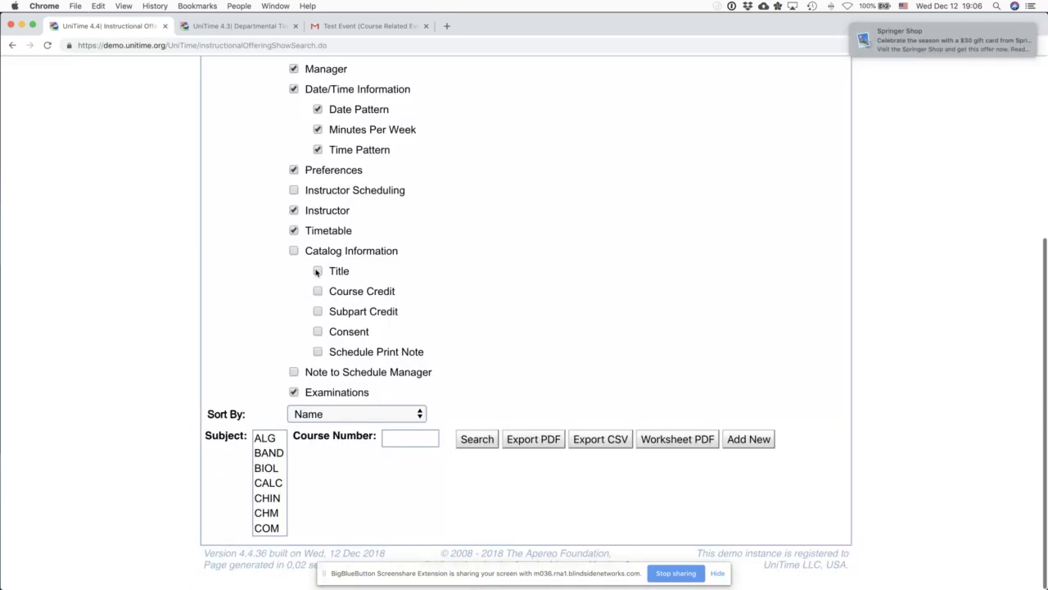
click(270, 479)
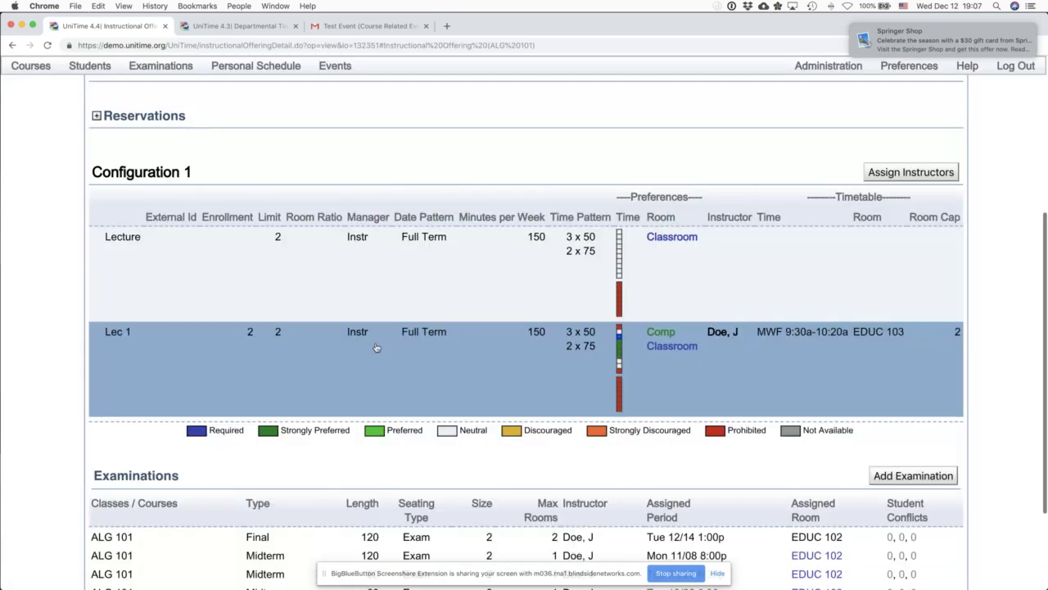
click(375, 347)
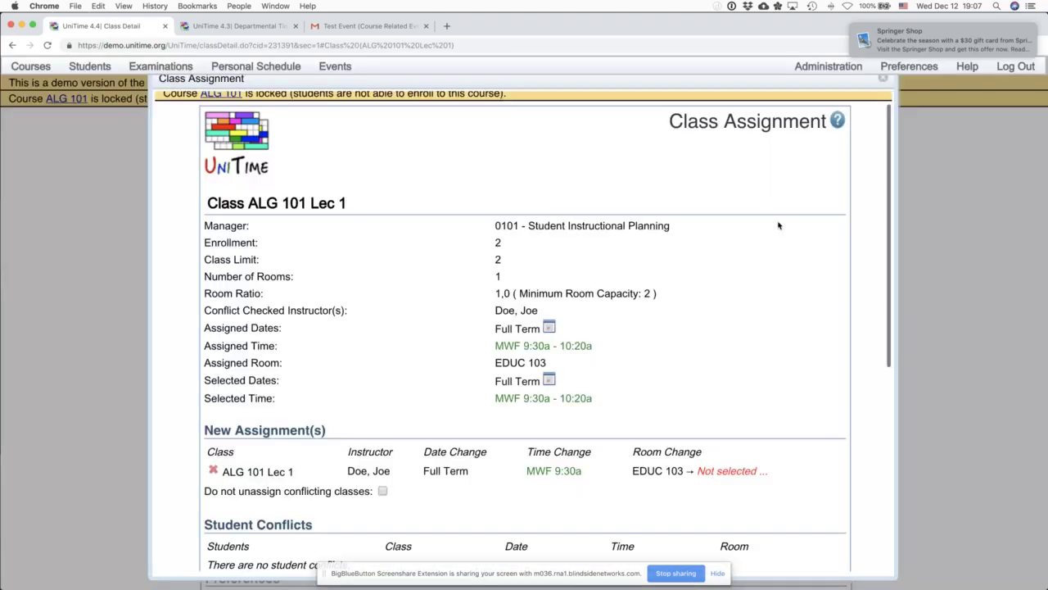
Step: Select the MWF 1:30p - 2:20p time for ALG 101 Lec 1 and review the resulting student conflicts
scroll(384, 340, down, 5)
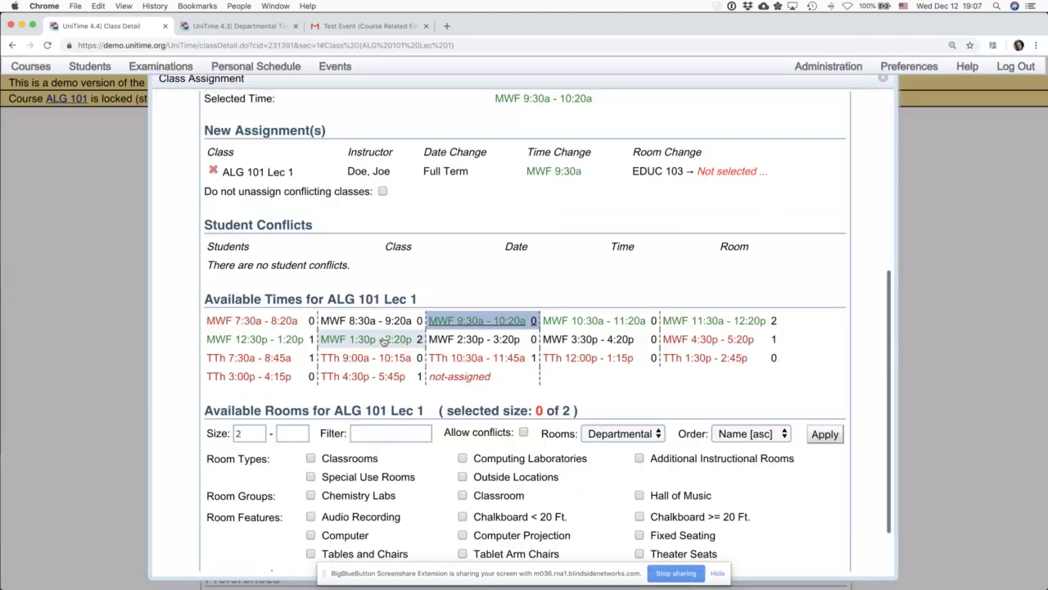
mouse_move(357, 344)
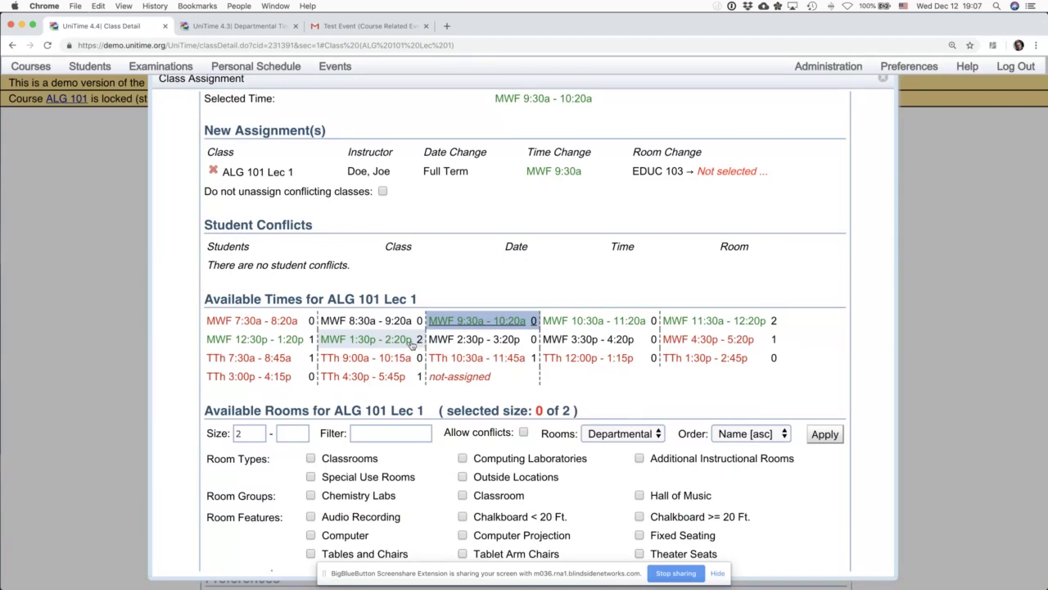
click(409, 343)
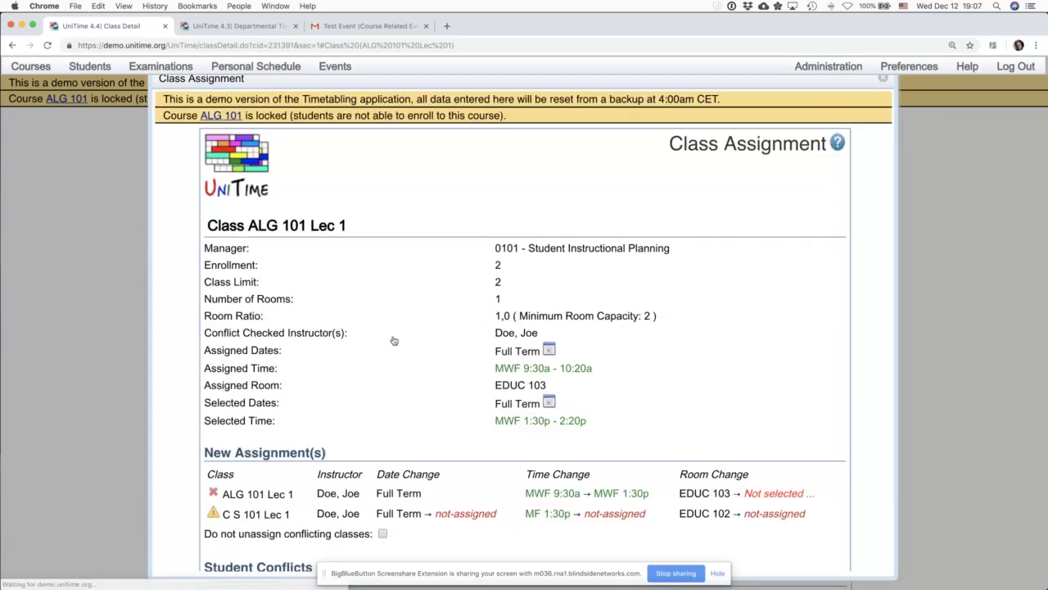
scroll(368, 344, down, 5)
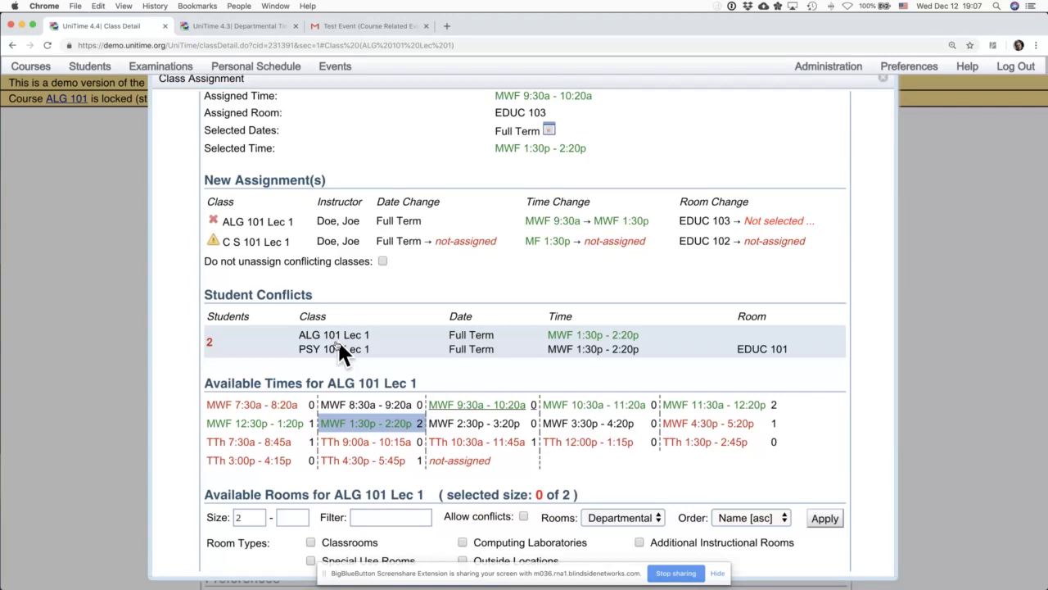